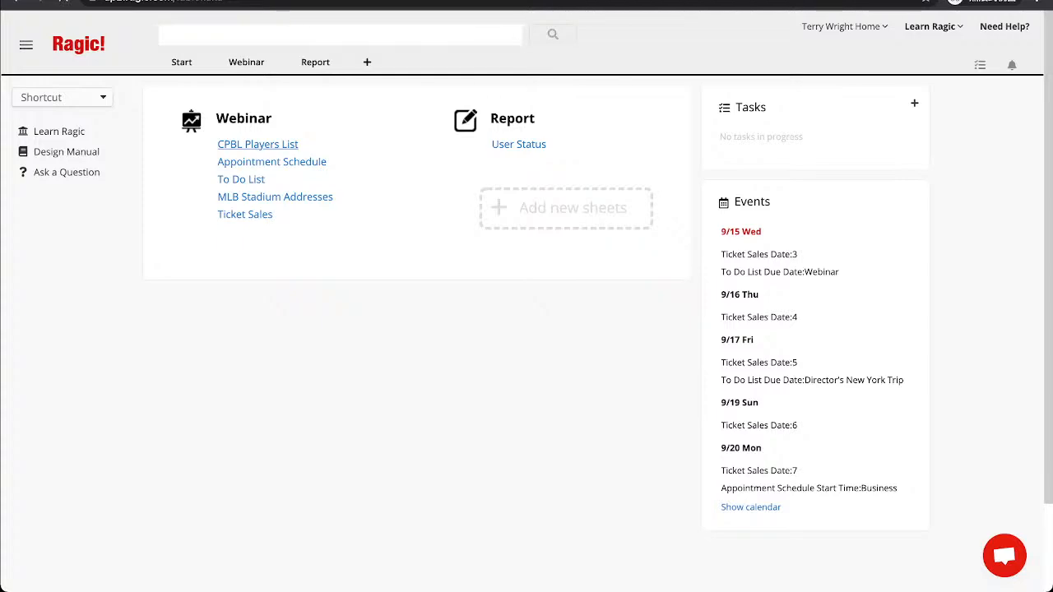
Open the CPBL Players List sheet and create a Dashboard Report from its records.
left_click(257, 144)
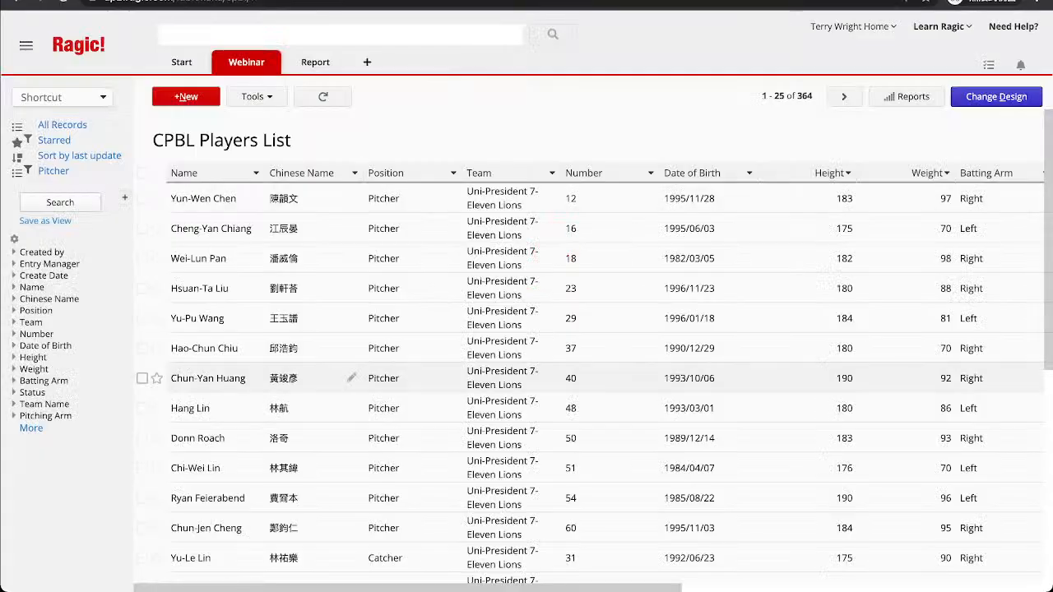
scroll(575, 312, "right", 3)
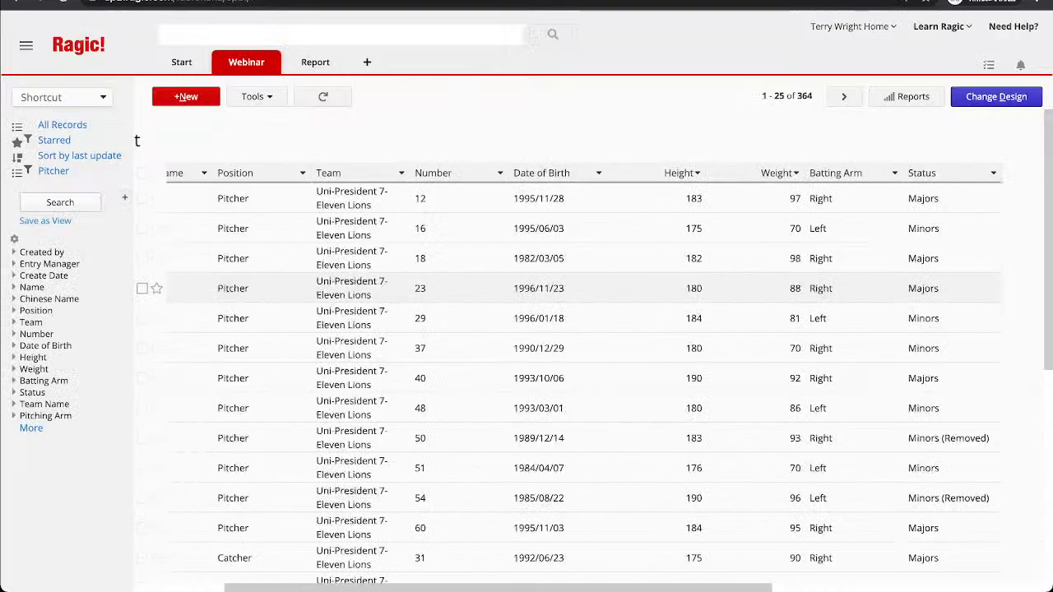
scroll(575, 318, "left", 3)
scroll(549, 318, "down", 1)
scroll(548, 318, "up", 1)
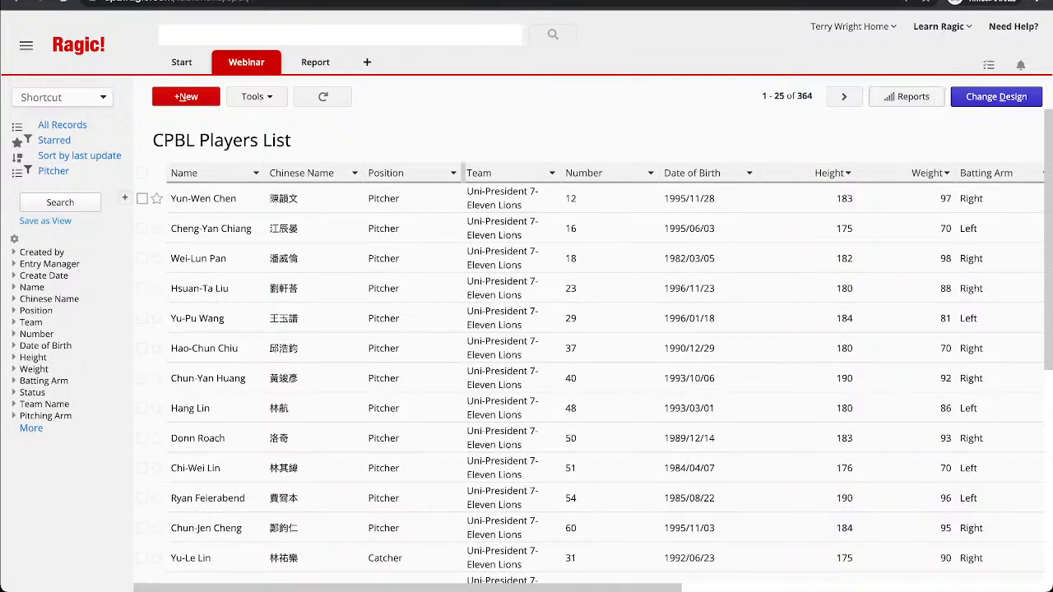
left_click(905, 97)
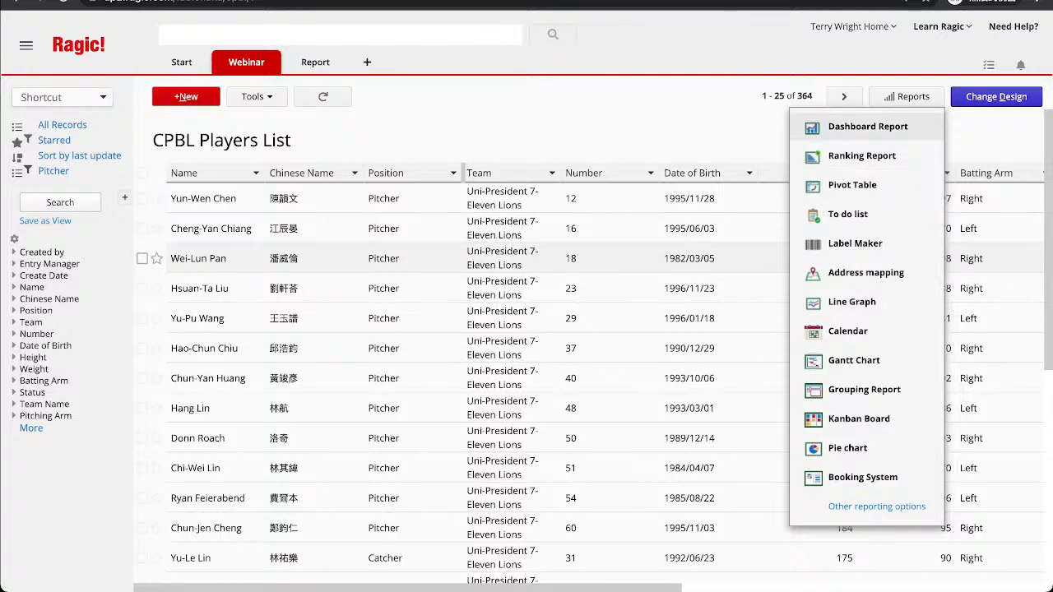
left_click(868, 126)
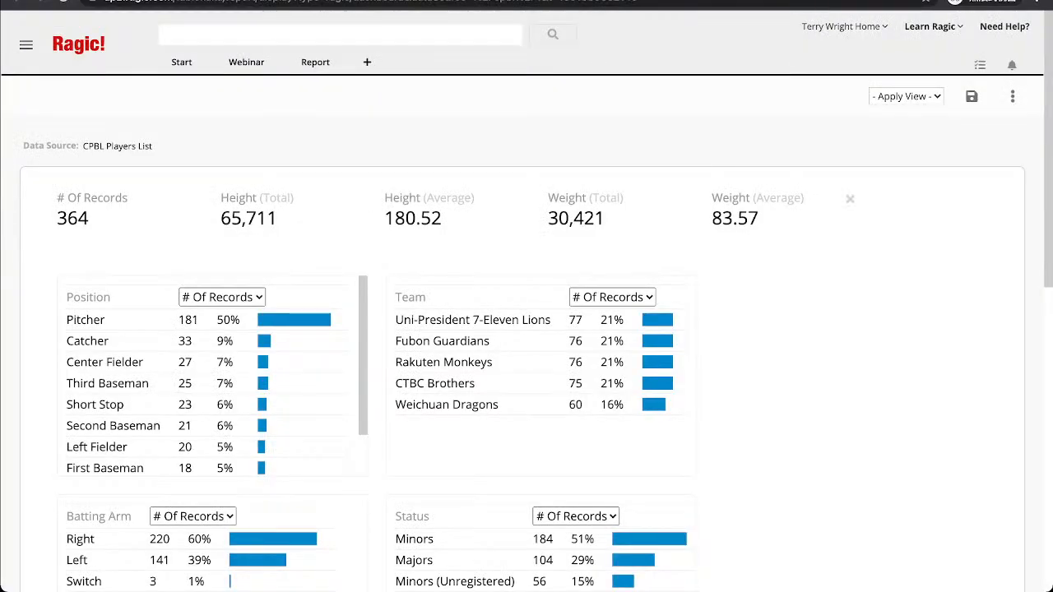
Examine the dashboard's record-count breakdowns by position, team, batting arm, status, team name, pitching arm and date of birth.
scroll(526, 301, "down", 1)
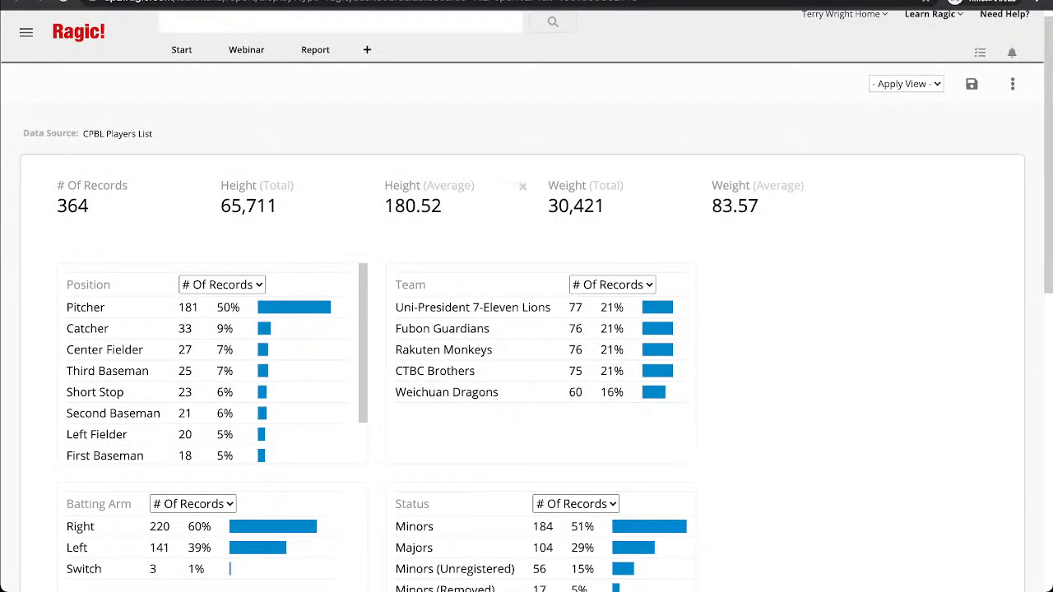
scroll(526, 301, "down", 3)
scroll(211, 266, "down", 2)
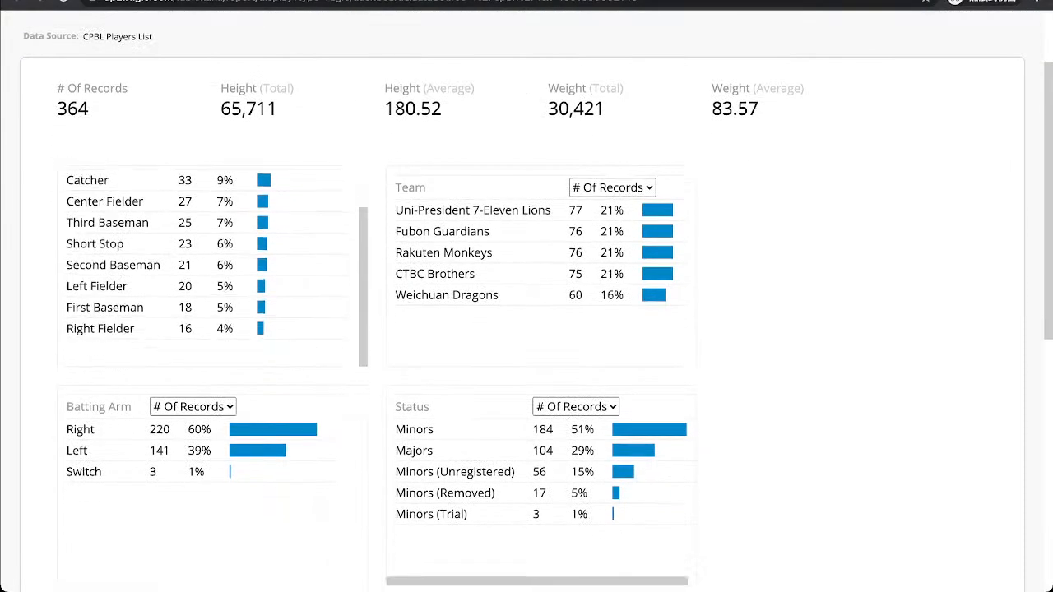
scroll(212, 266, "up", 1)
scroll(527, 301, "up", 1)
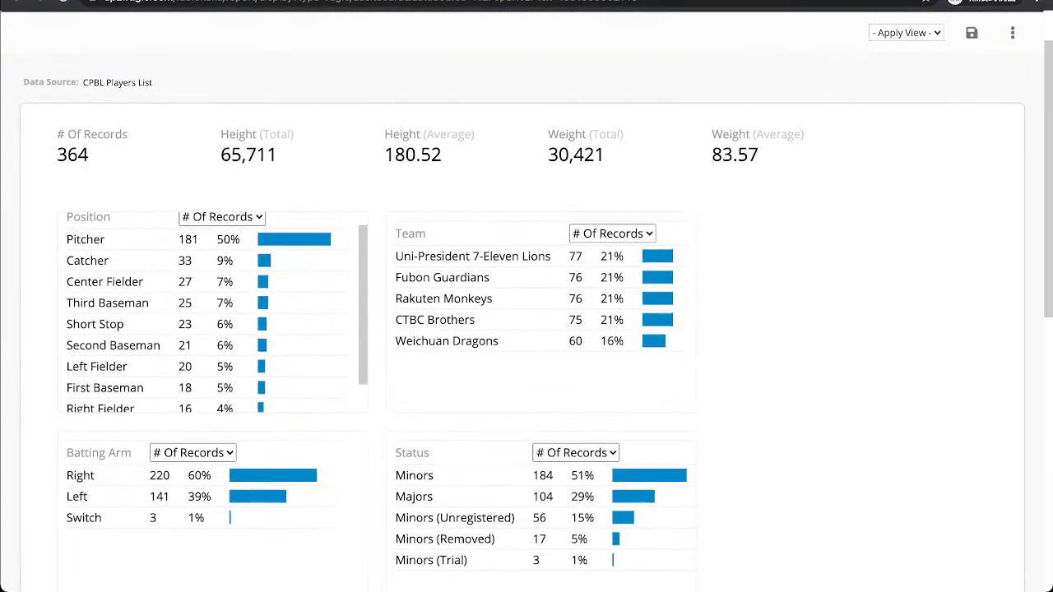
scroll(211, 313, "up", 1)
left_click_drag(67, 233, 108, 277)
left_click(109, 277)
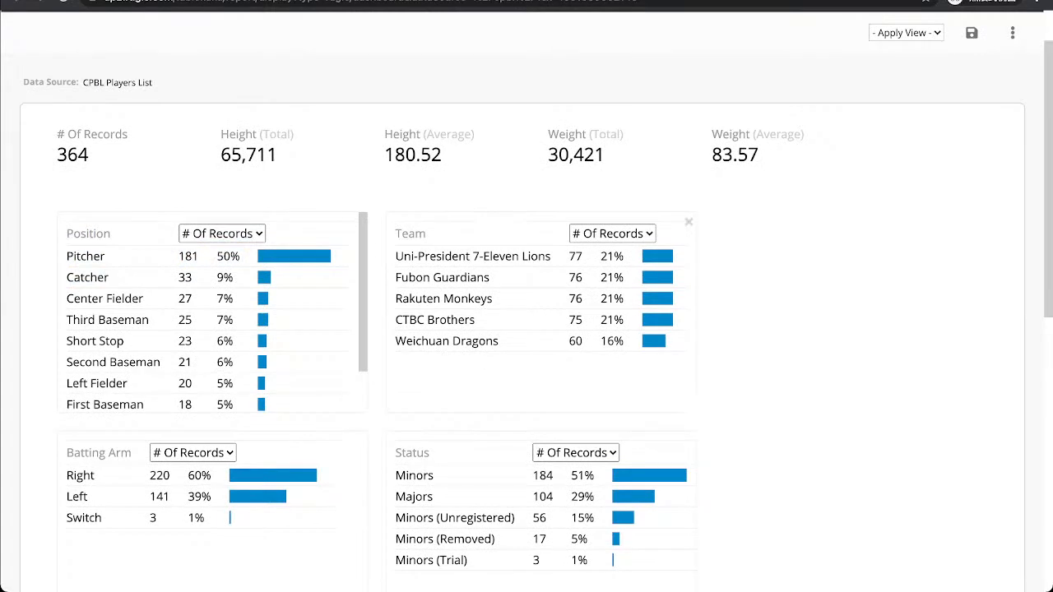
scroll(526, 300, "down", 1)
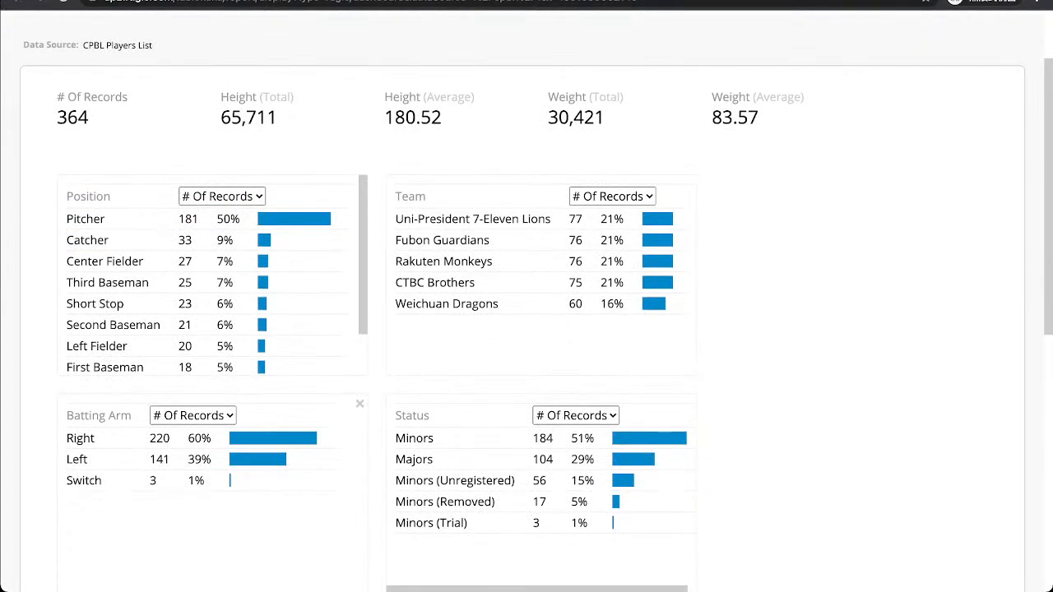
scroll(526, 329, "down", 3)
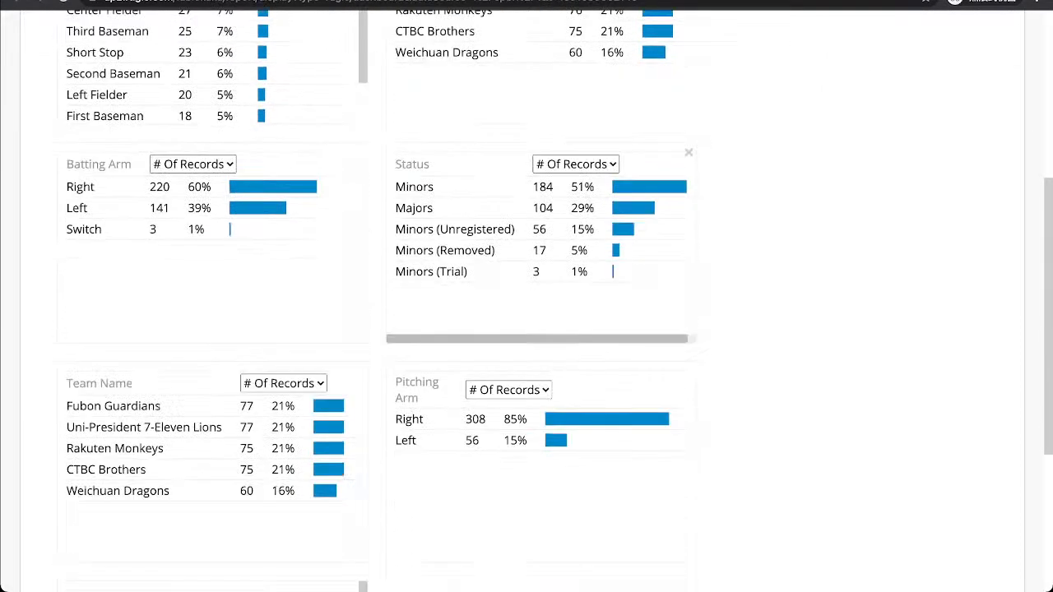
scroll(535, 333, "down", 1)
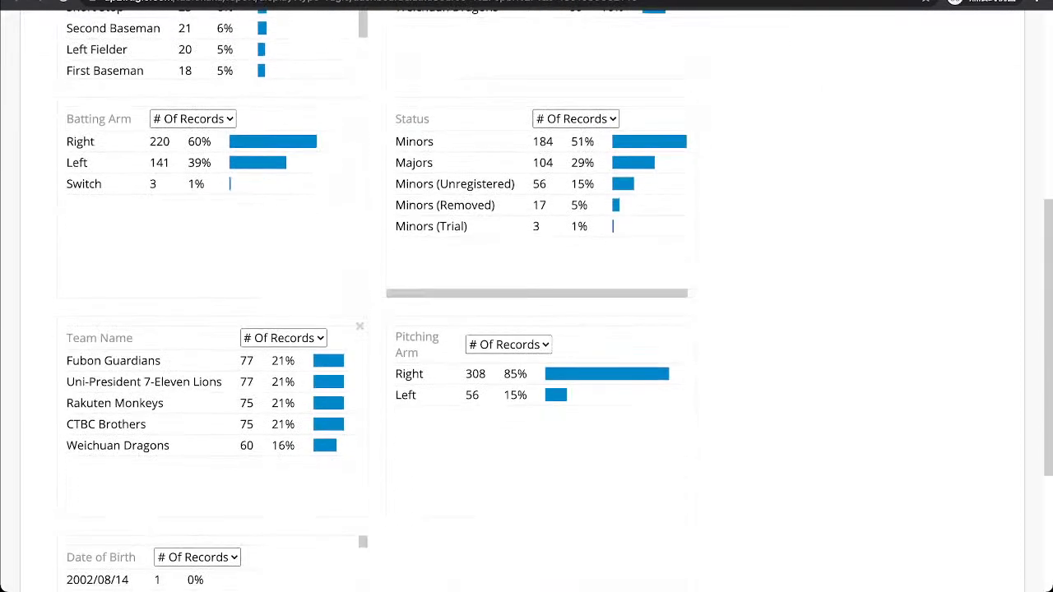
scroll(526, 300, "down", 3)
scroll(526, 296, "down", 2)
scroll(526, 296, "up", 8)
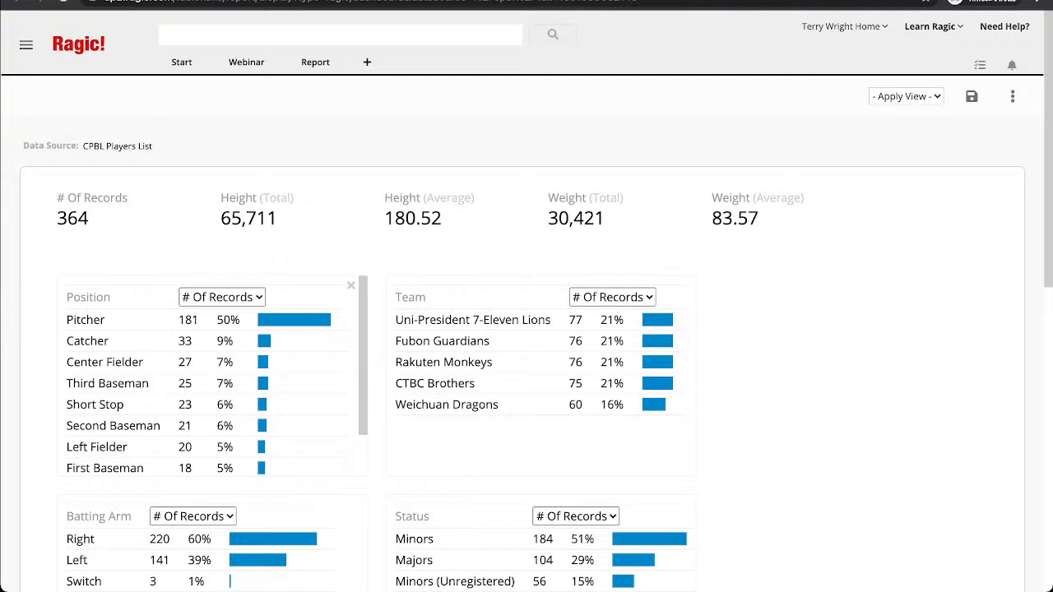
scroll(212, 375, "down", 1)
scroll(212, 376, "up", 1)
Switch the dashboard breakdowns from the number of records to the average Height.
left_click(215, 315)
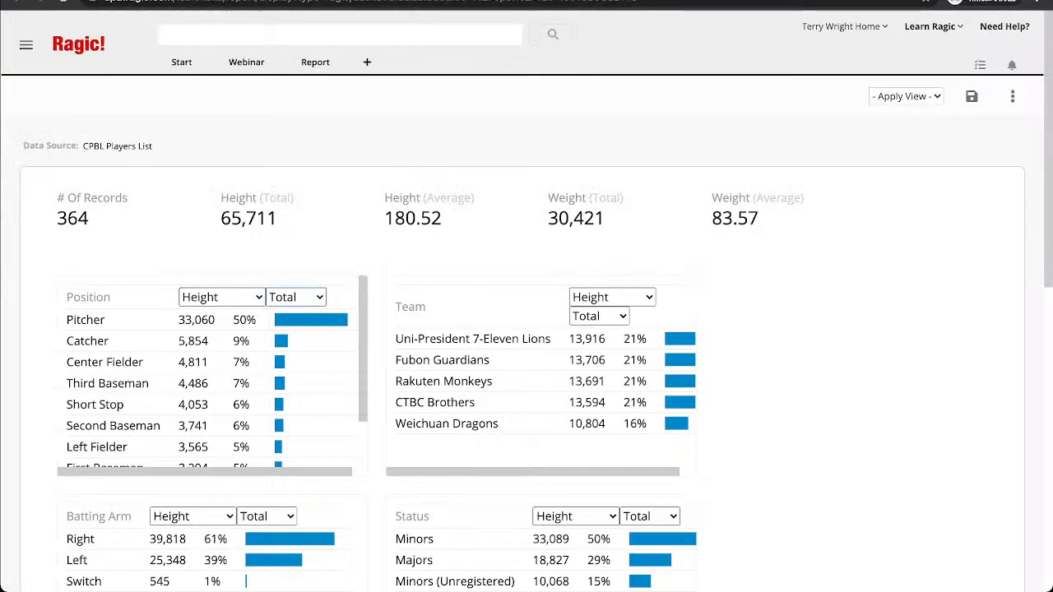
left_click(293, 315)
scroll(211, 376, "left", 1)
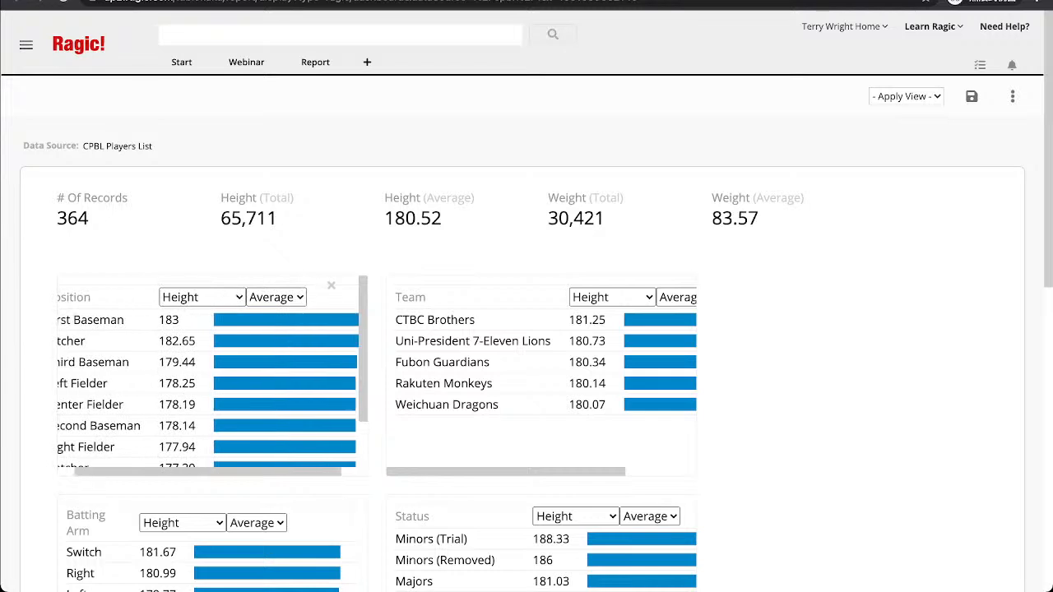
scroll(211, 375, "right", 1)
scroll(208, 375, "left", 2)
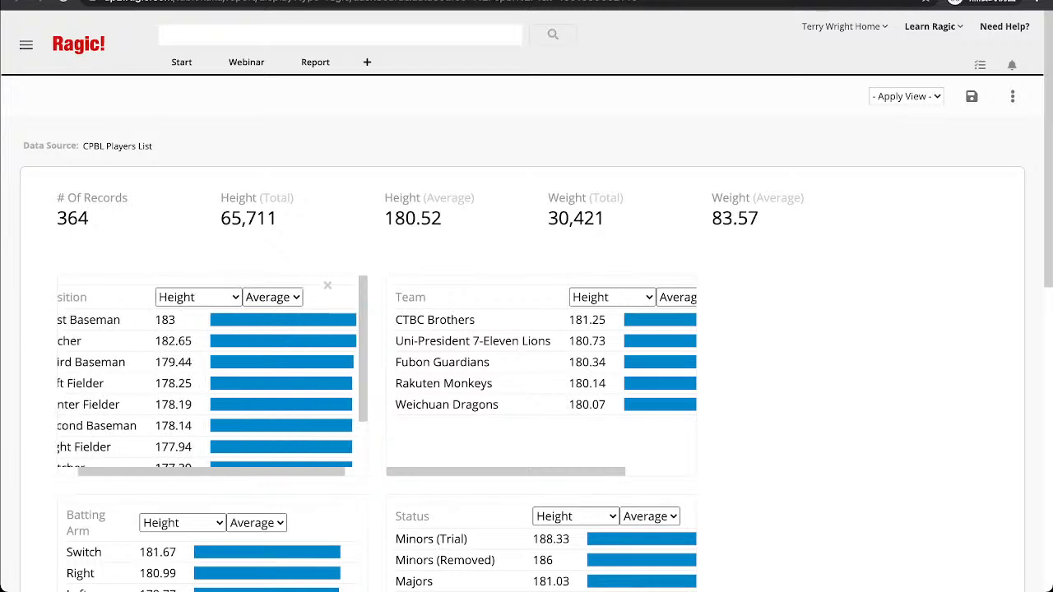
scroll(208, 376, "left", 1)
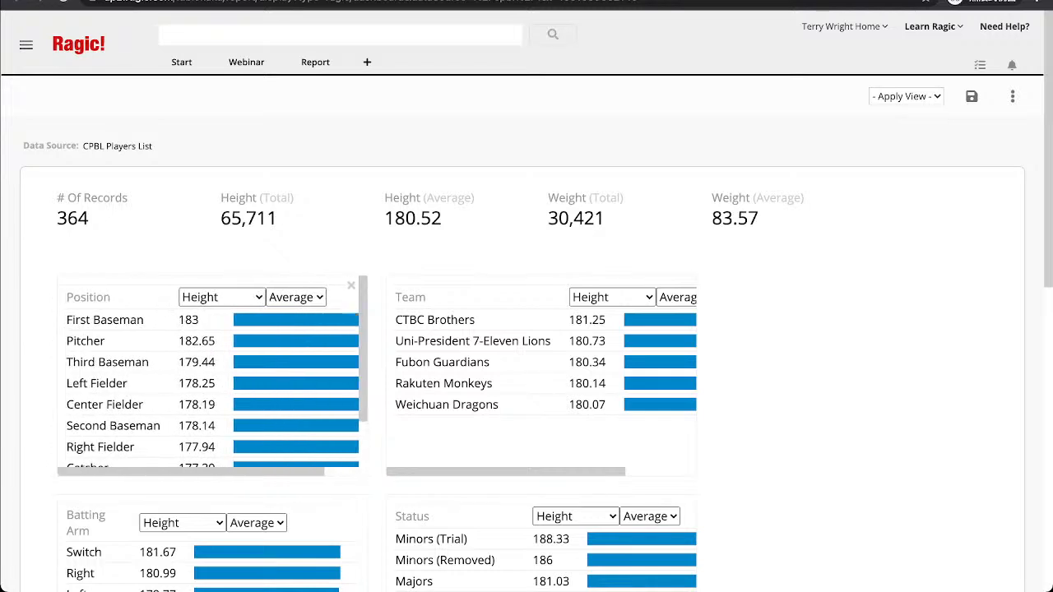
Compare the average heights of all positions in the dashboard's Position breakdown.
left_click_drag(66, 320, 91, 320)
left_click(92, 320)
scroll(208, 370, "down", 2)
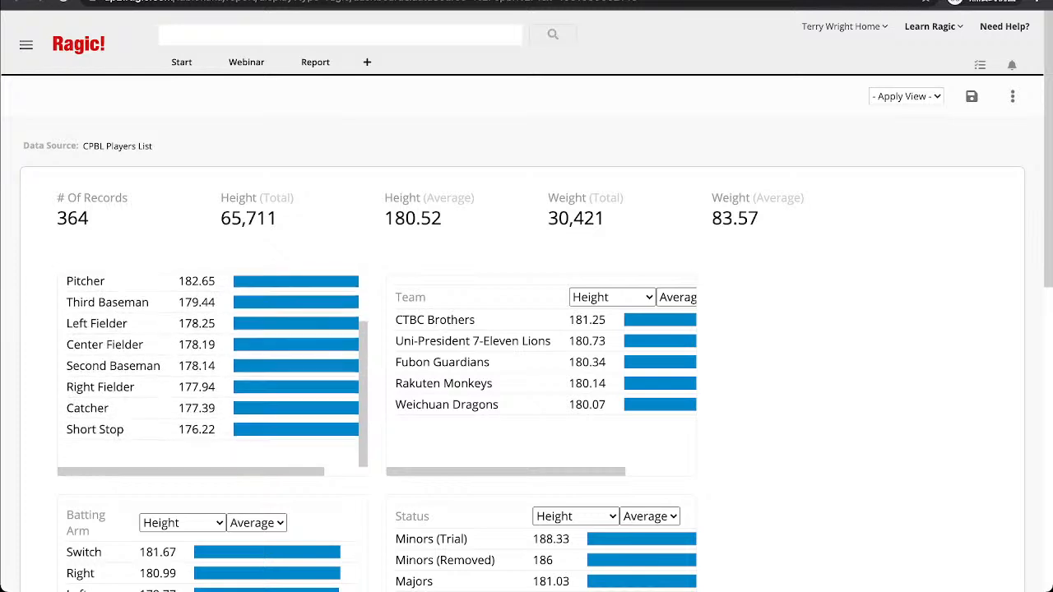
left_click_drag(79, 430, 125, 429)
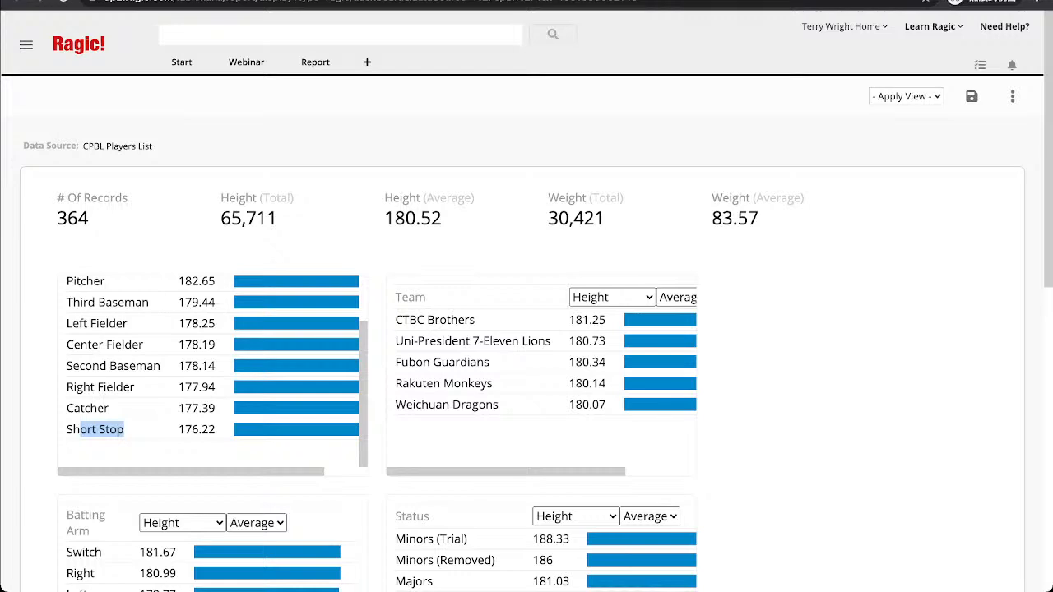
left_click(125, 429)
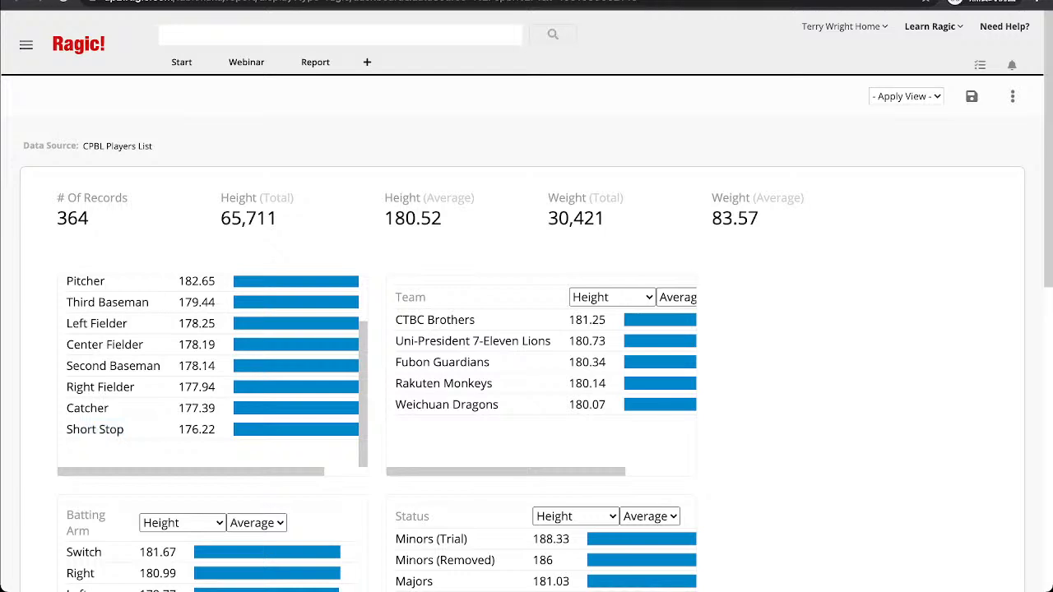
scroll(208, 370, "up", 2)
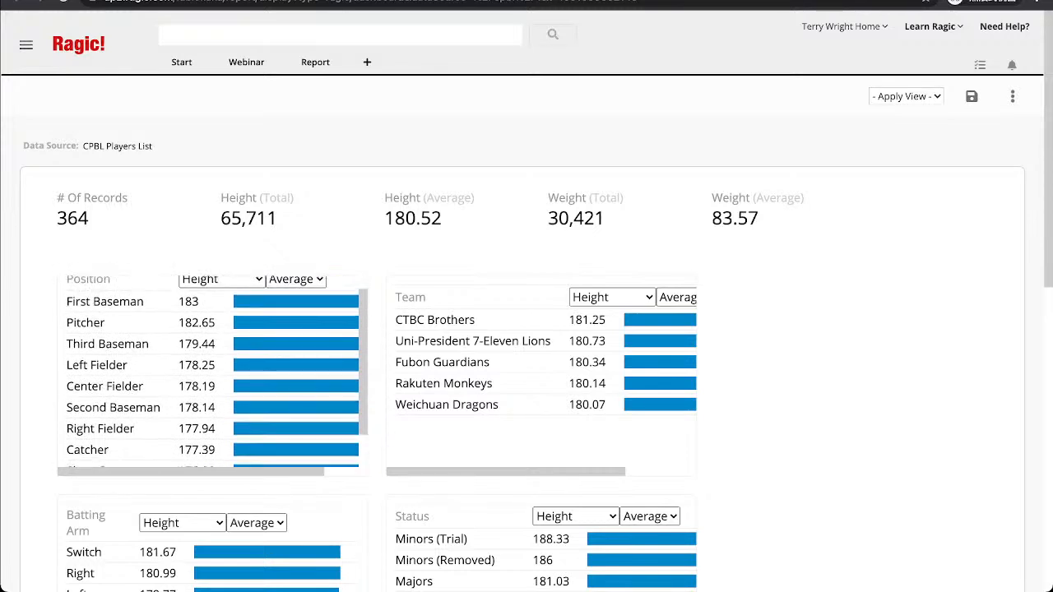
scroll(208, 370, "up", 1)
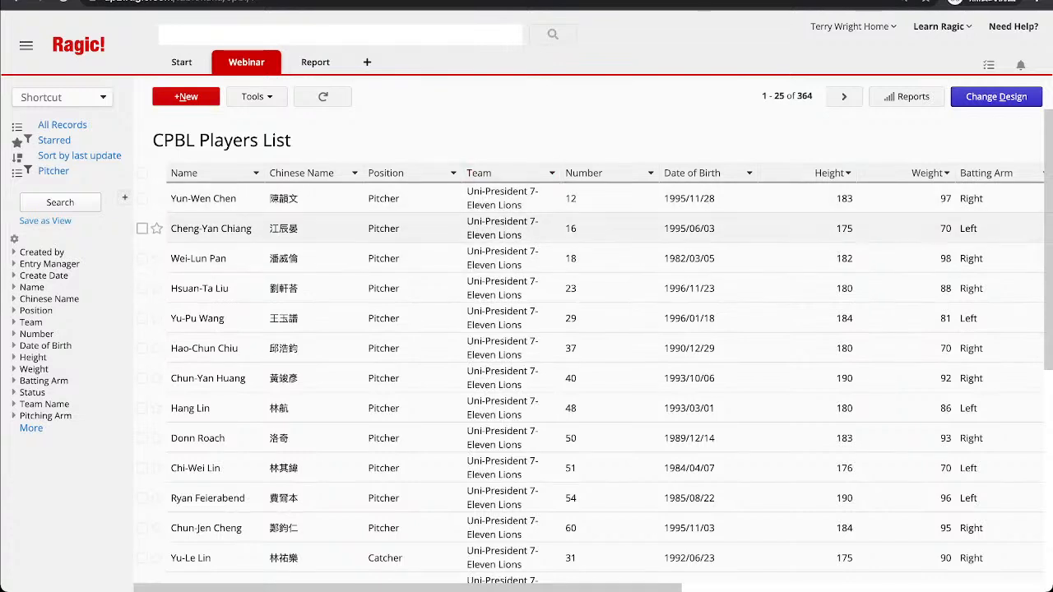
In the CPBL Players List, filter Team by Uni-President 7-Eleven Lions and look through the filtered records.
right_click(530, 200)
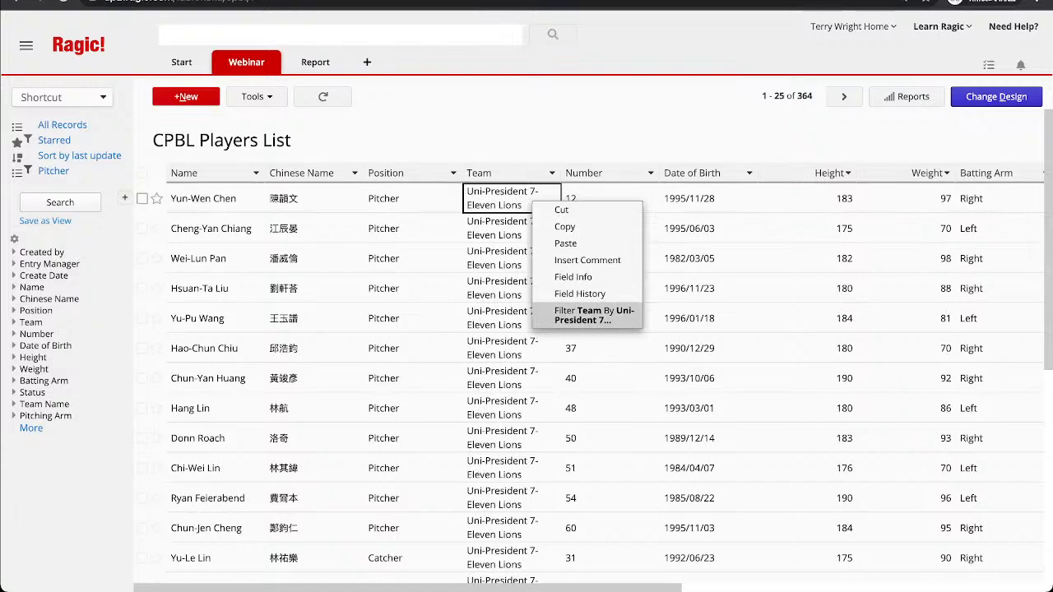
left_click(594, 315)
scroll(646, 317, "down", 5)
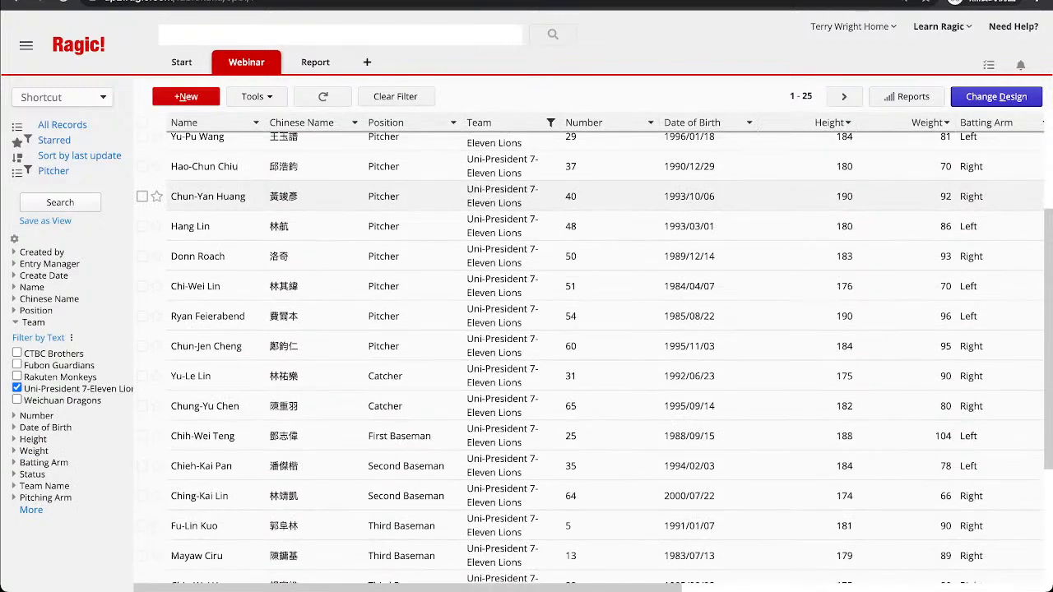
scroll(592, 329, "up", 5)
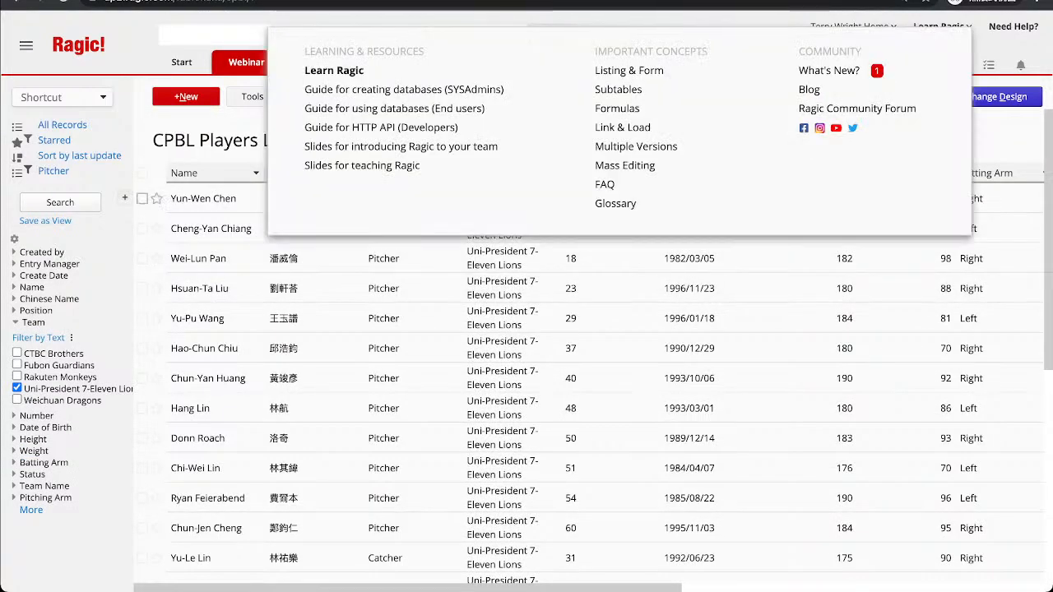
Create a Dashboard Report from the filtered players list and check its Position breakdown.
left_click(906, 96)
left_click(867, 124)
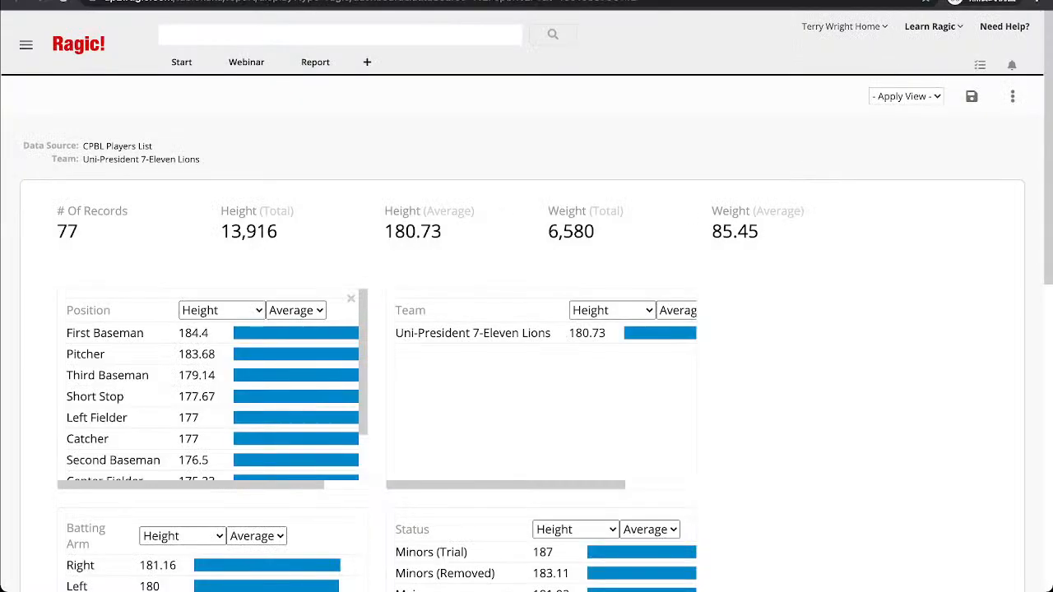
scroll(212, 387, "down", 1)
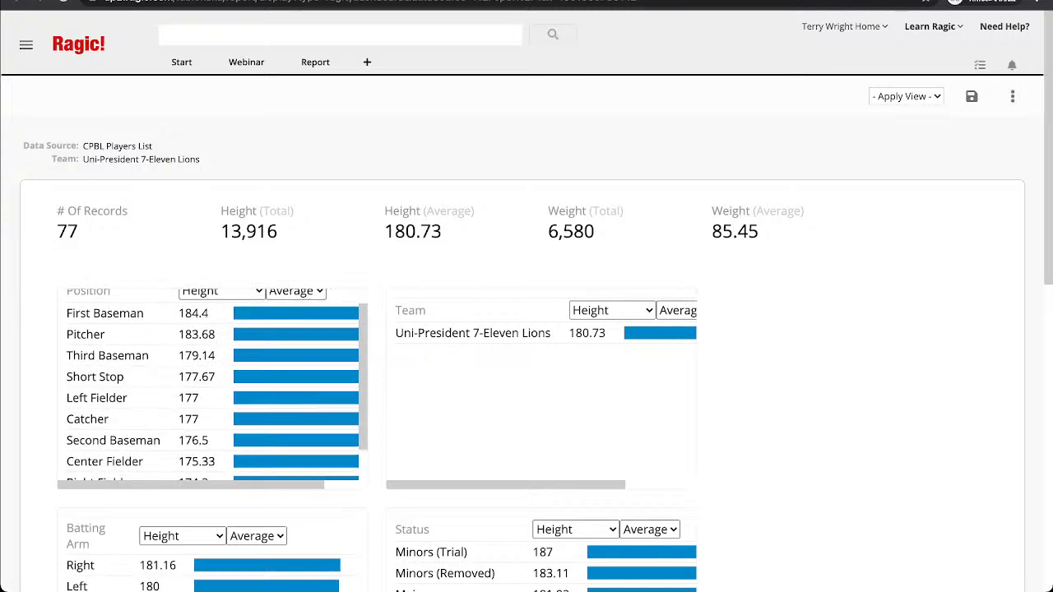
scroll(212, 386, "up", 1)
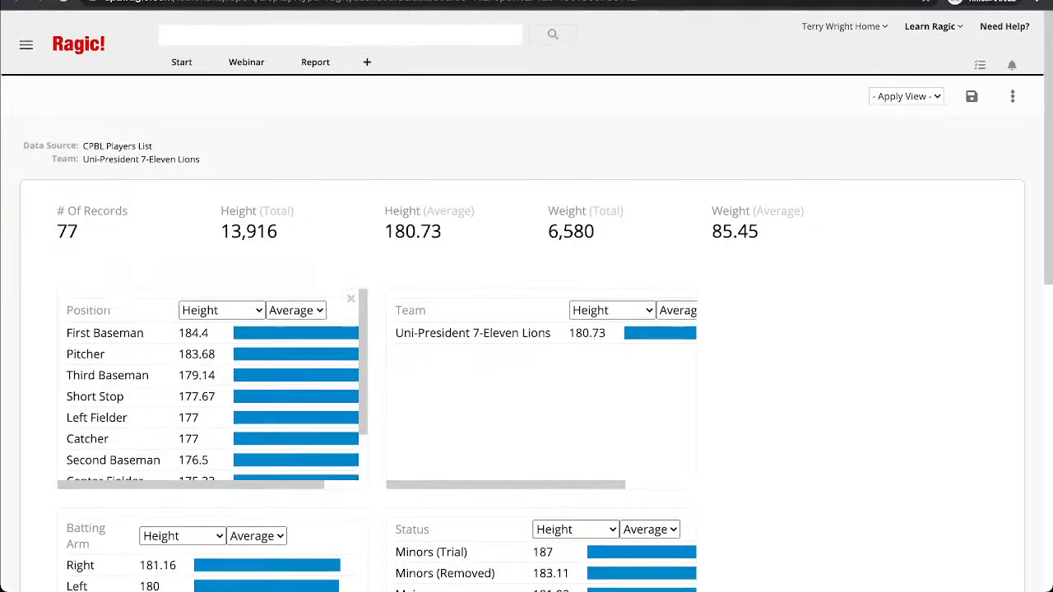
Set the filtered dashboard's Height breakdowns to Total and review the position, batting arm, status and pitching arm figures.
left_click(295, 310)
scroll(526, 386, "down", 1)
scroll(575, 329, "down", 1)
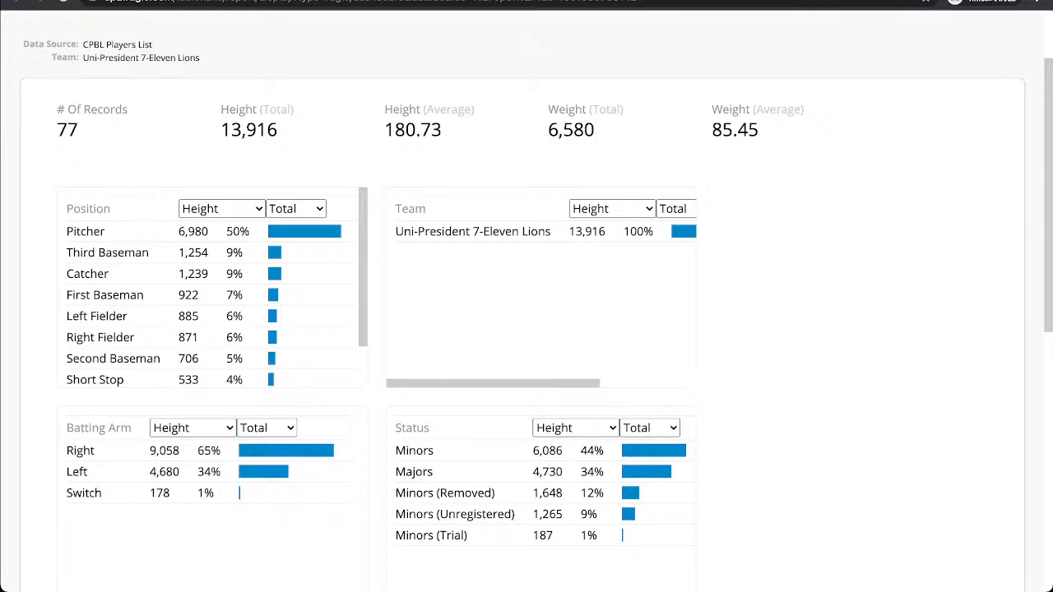
scroll(527, 329, "down", 3)
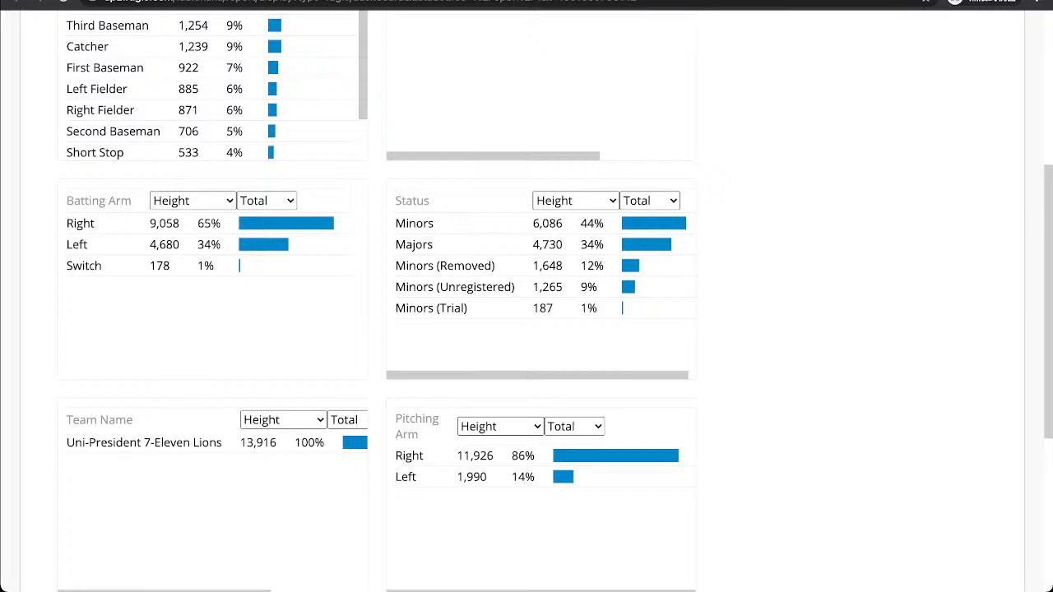
scroll(526, 300, "up", 5)
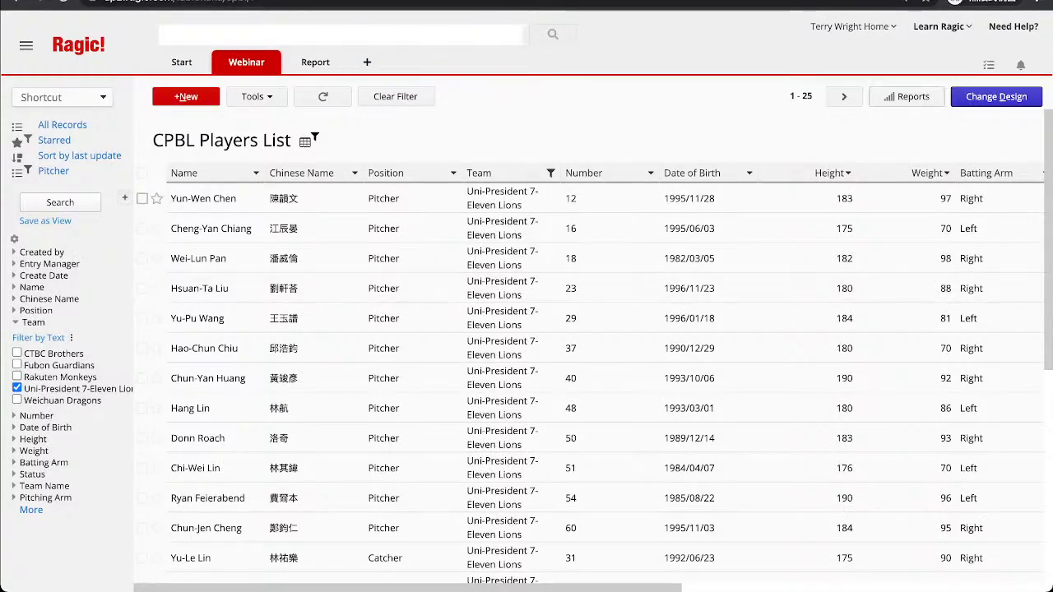
Create a Ranking Report from the filtered players list and display its Position ranking as a pie chart.
left_click(906, 96)
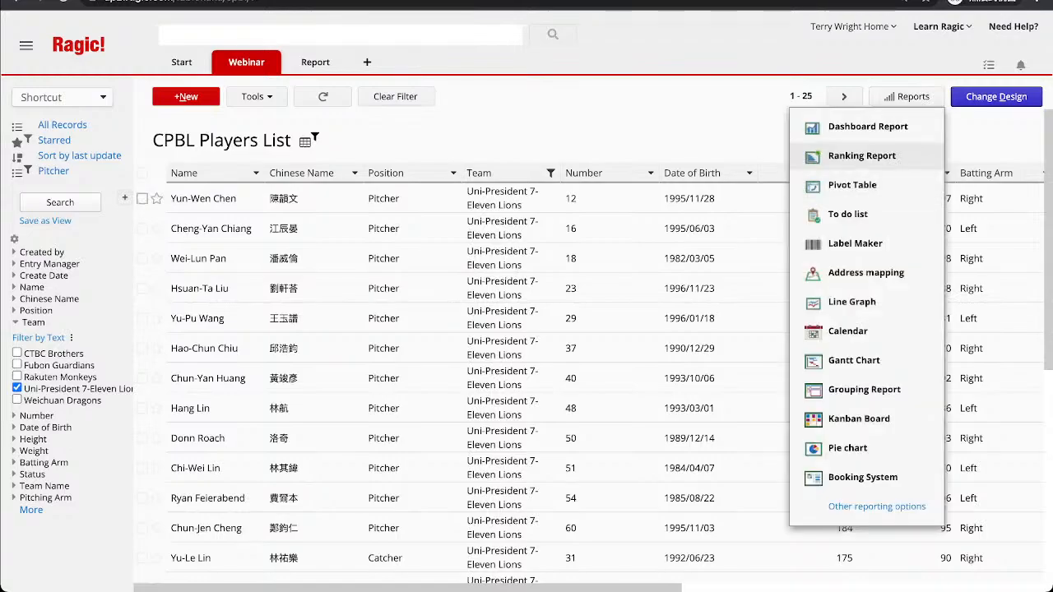
left_click(861, 156)
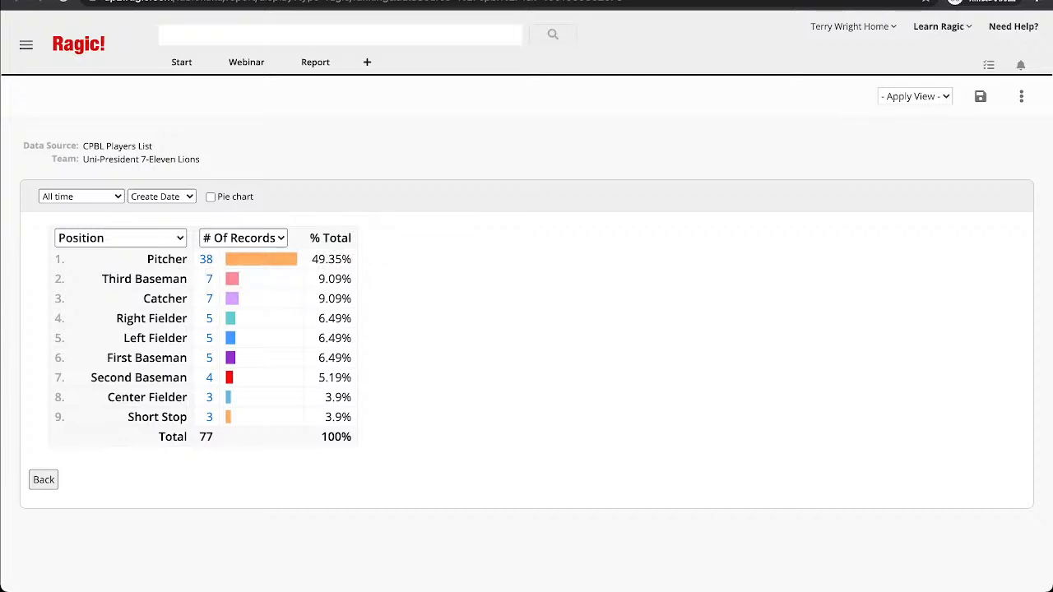
left_click(211, 196)
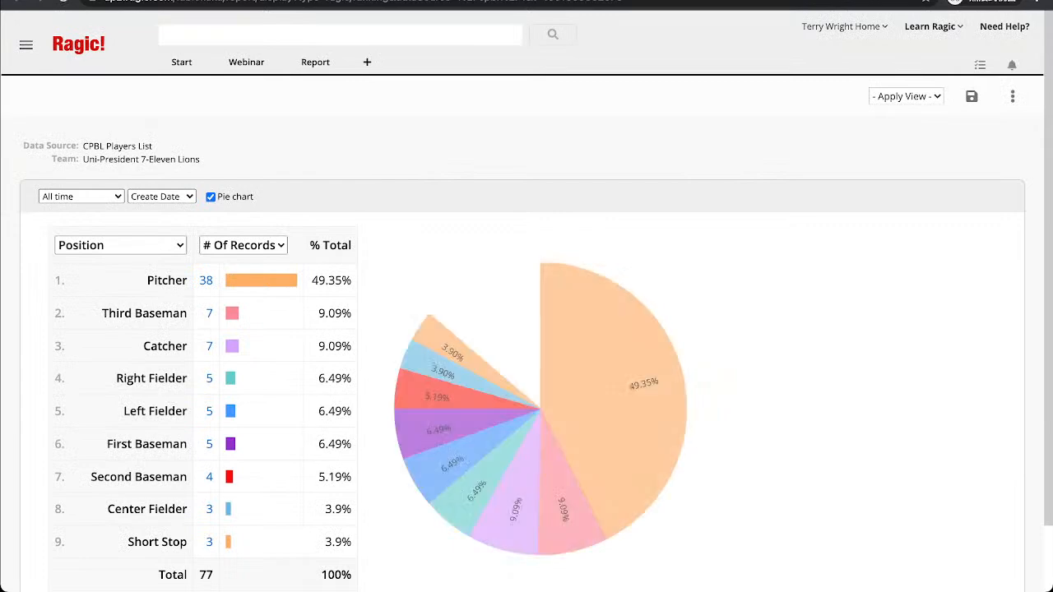
scroll(527, 329, "down", 1)
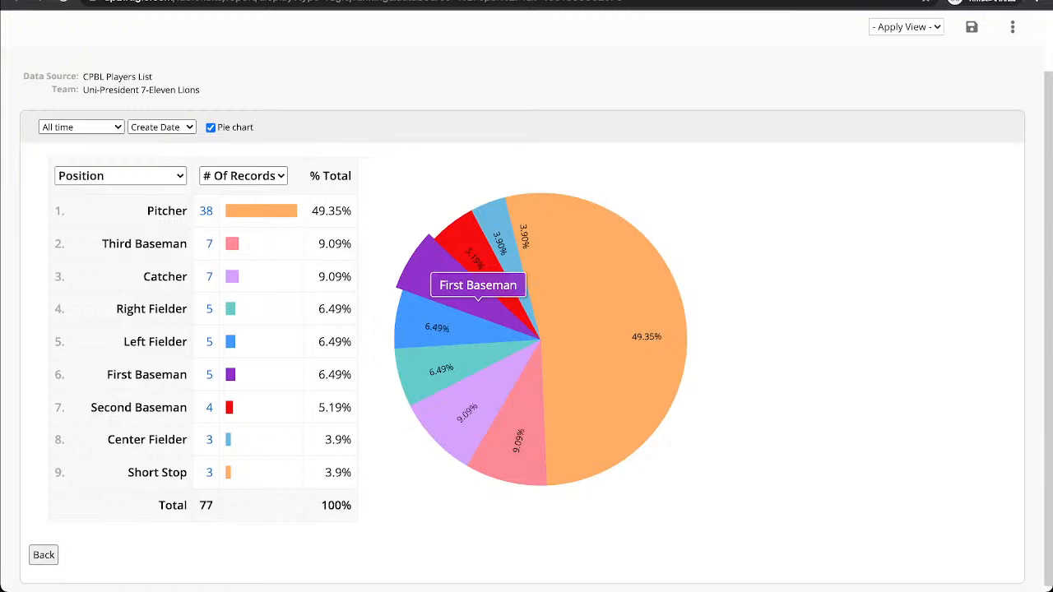
Open the Third Baseman records from the filtered team's Position ranking and look through them.
scroll(527, 329, "up", 1)
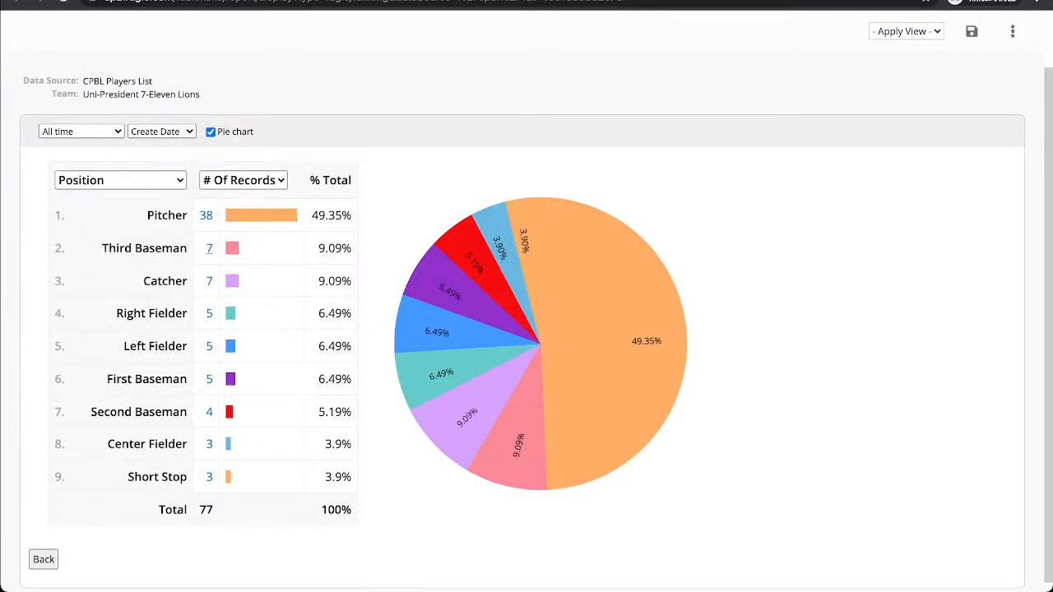
left_click(209, 248)
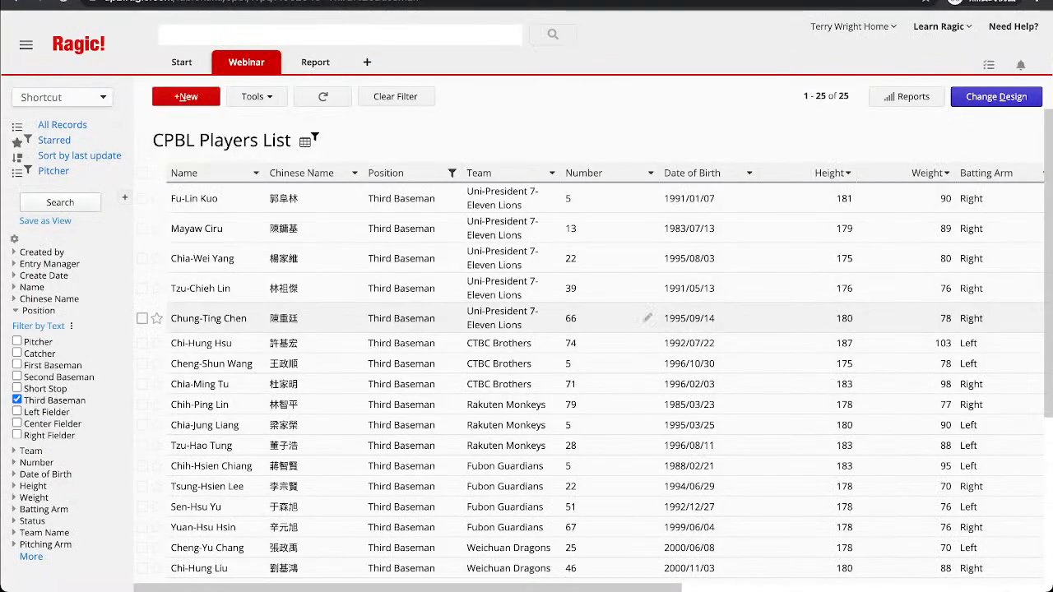
scroll(647, 329, "down", 3)
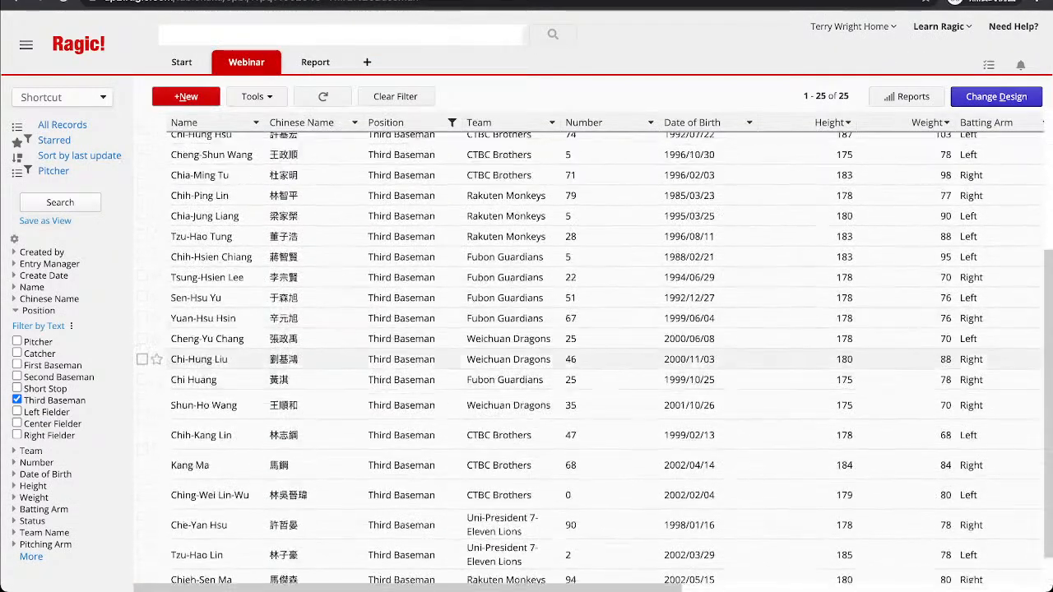
scroll(642, 318, "up", 3)
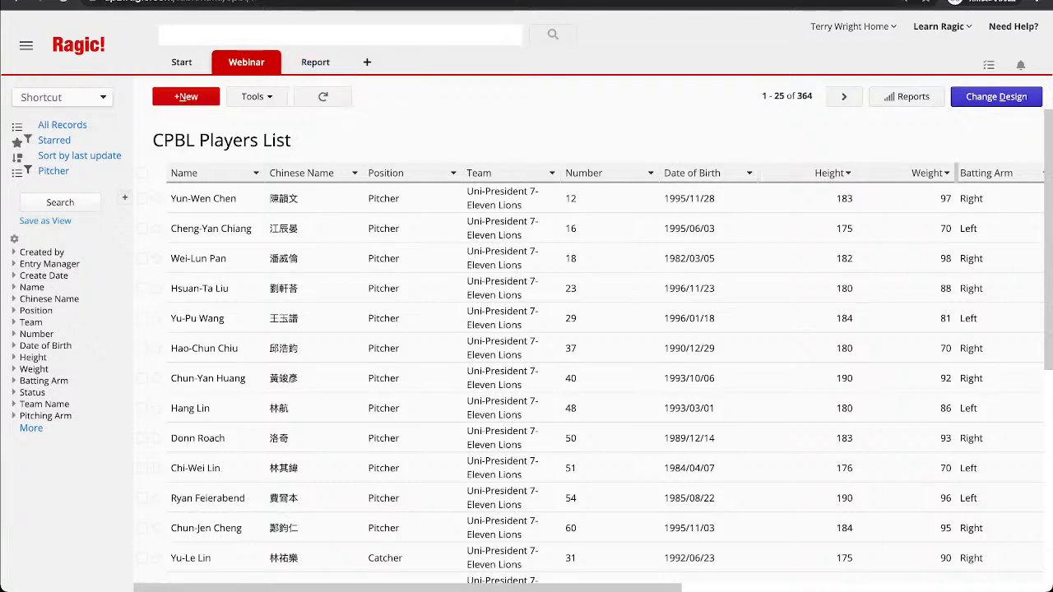
Create a Ranking Report from the full players list, open its Third Baseman records and look through them.
left_click(906, 97)
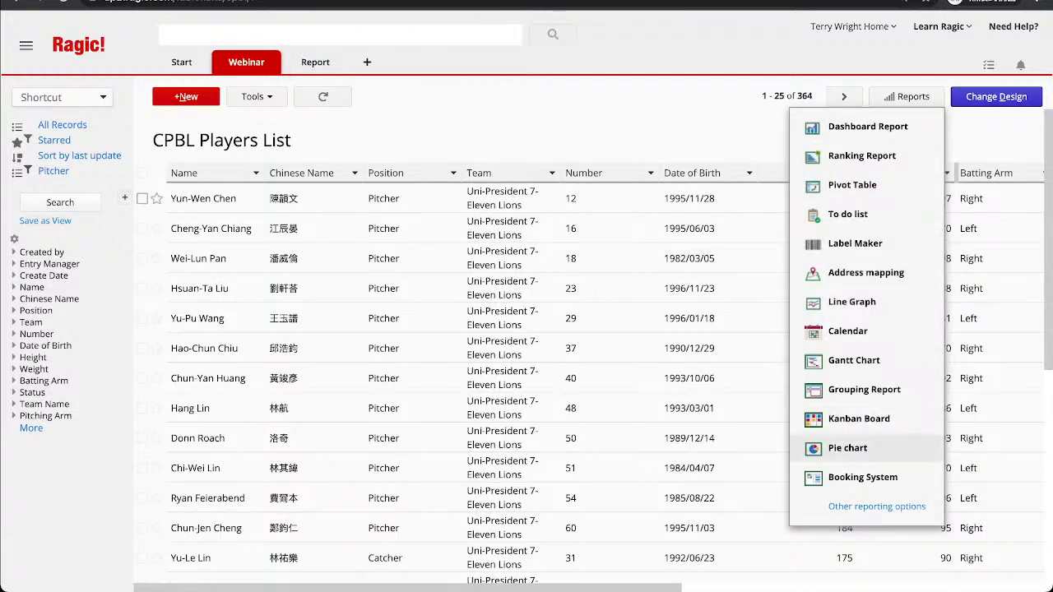
left_click(861, 156)
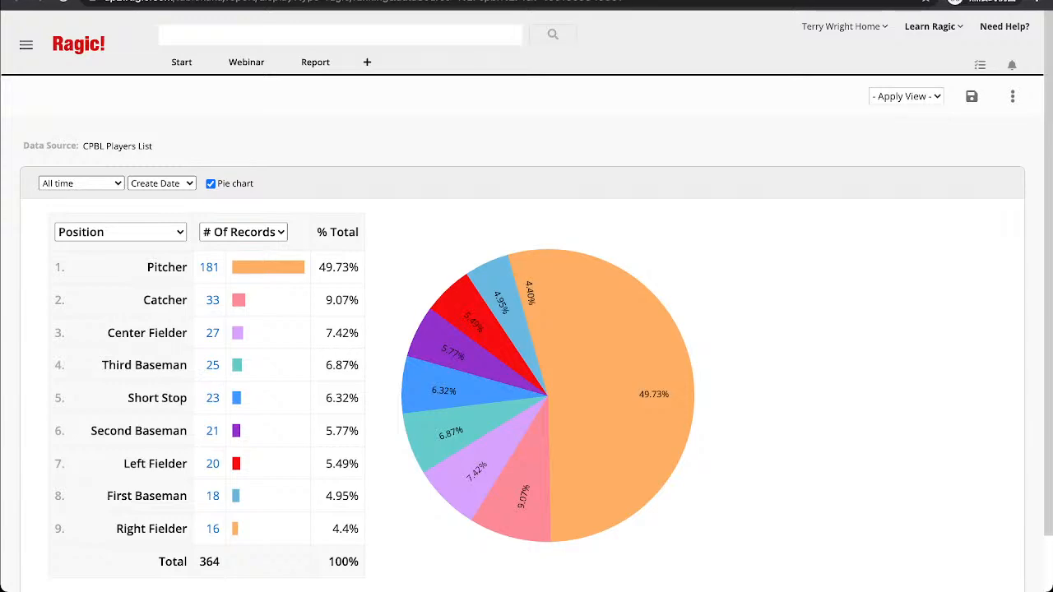
left_click(212, 365)
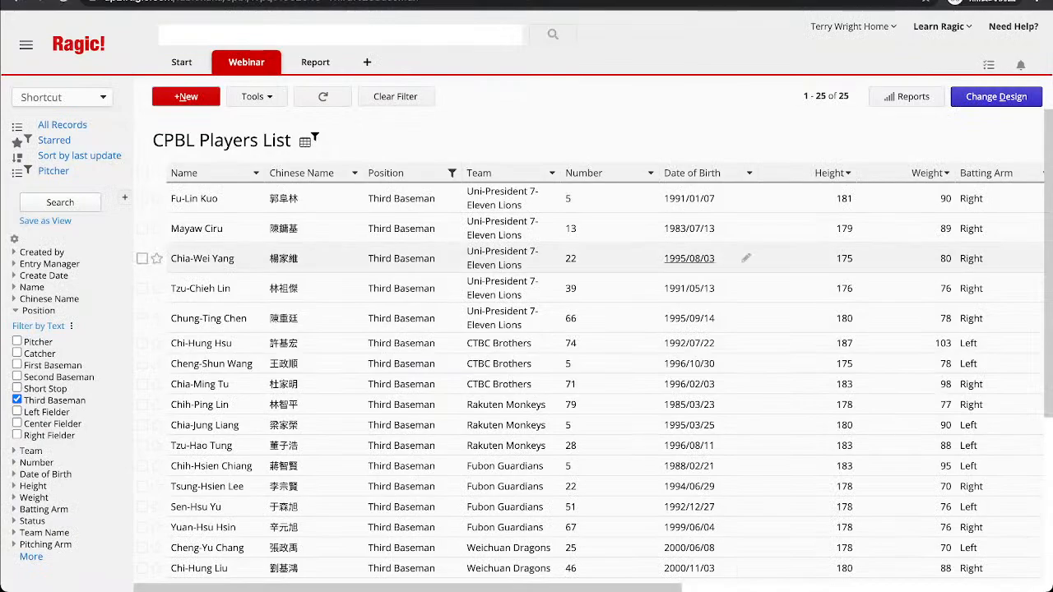
scroll(744, 271, "down", 5)
scroll(744, 271, "up", 6)
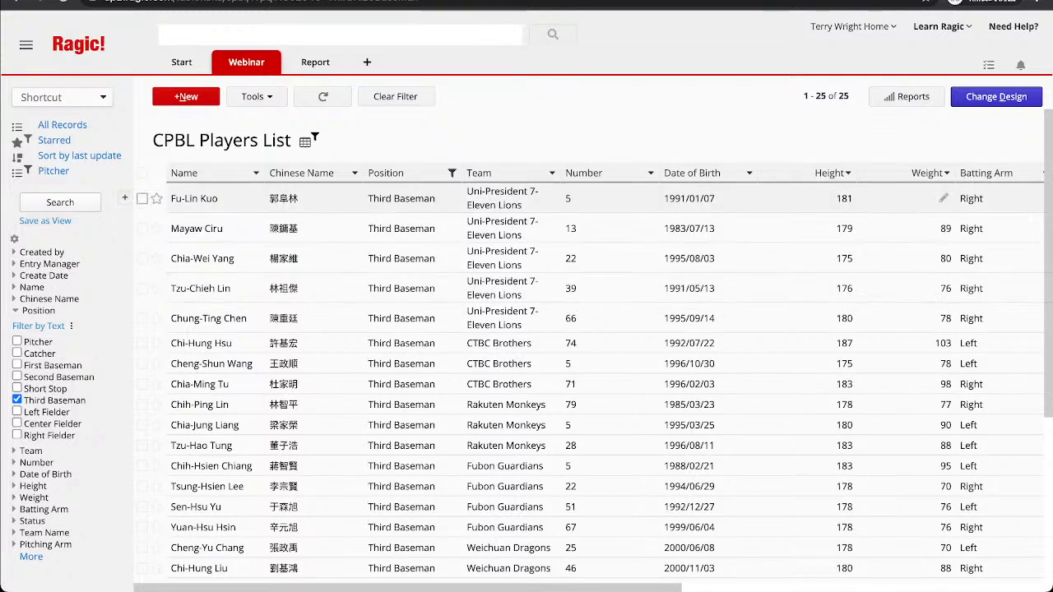
left_click(906, 96)
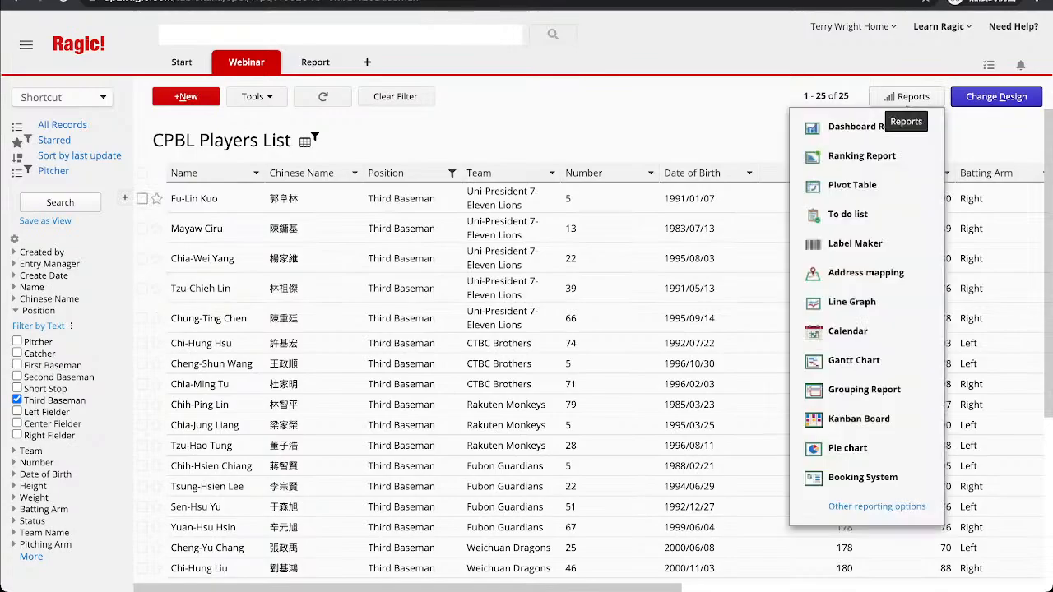
left_click(850, 181)
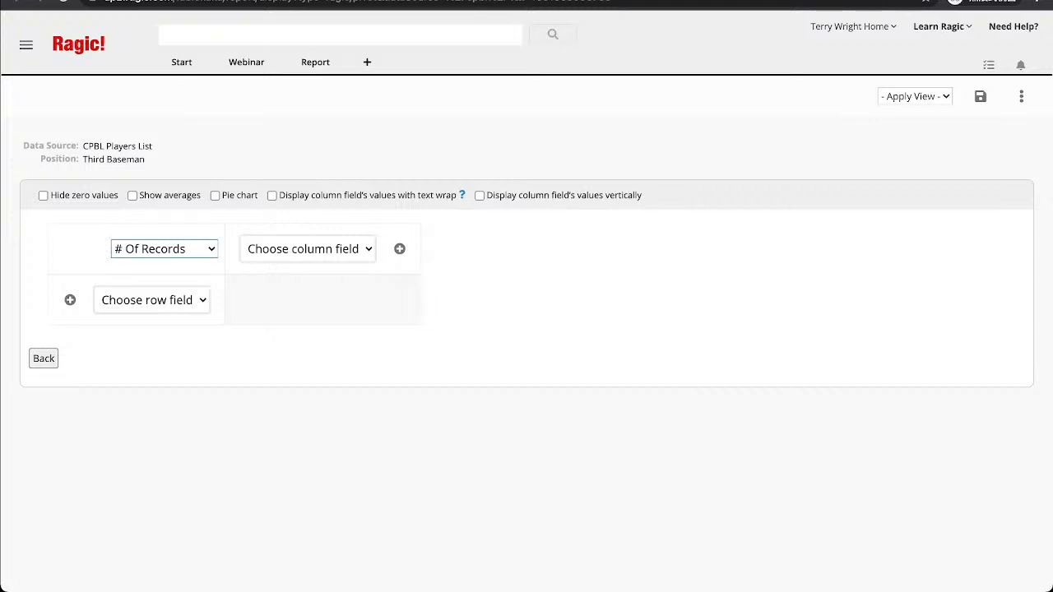
left_click(308, 248)
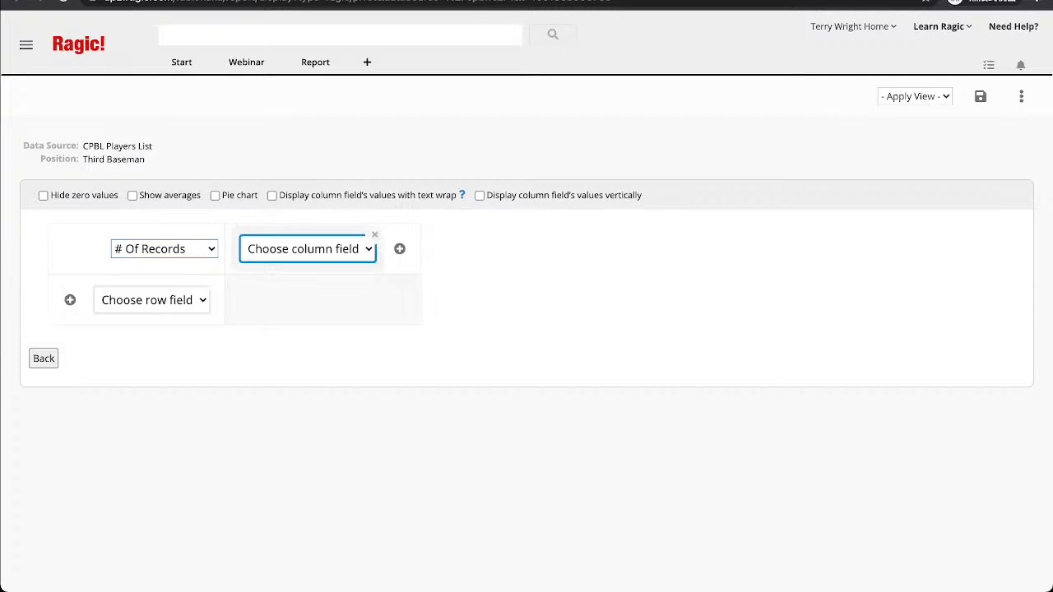
left_click(307, 280)
left_click(152, 299)
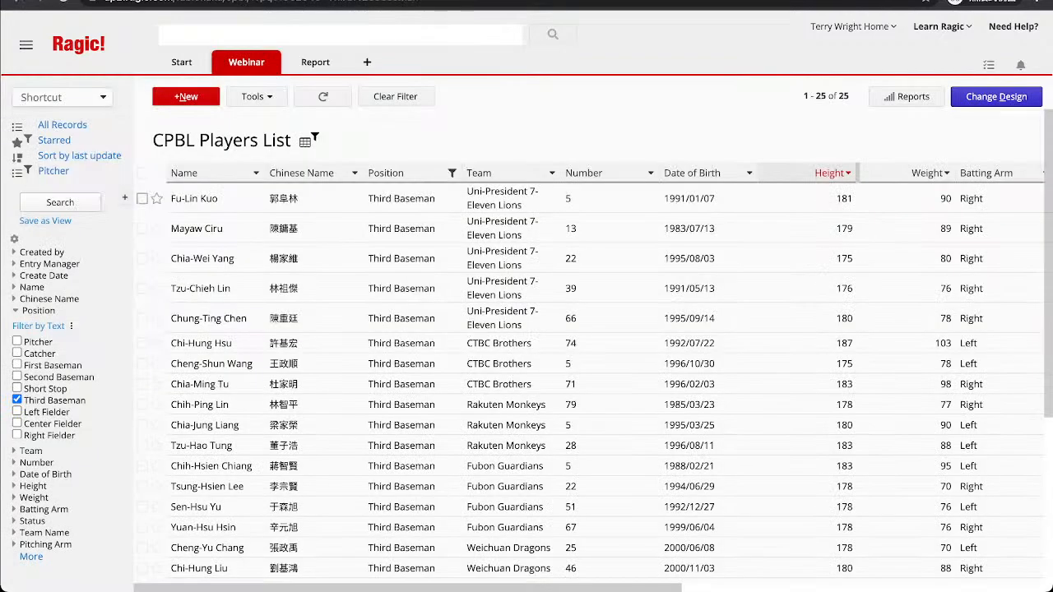
Clear the Third Baseman filter and create a Pivot Table of Weight with Team as columns and Batting Arm as rows.
left_click(395, 97)
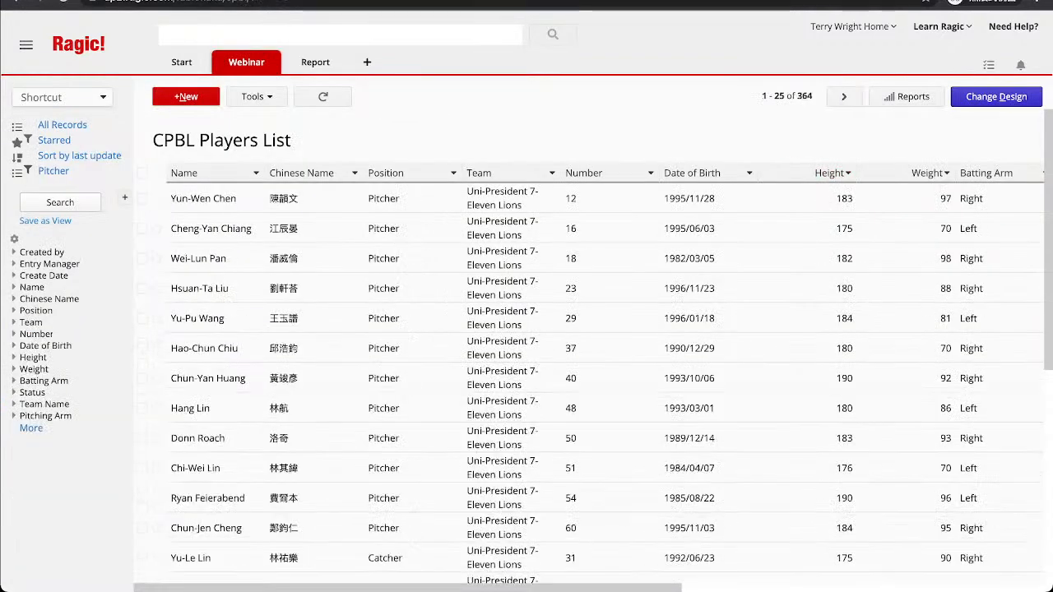
left_click(905, 96)
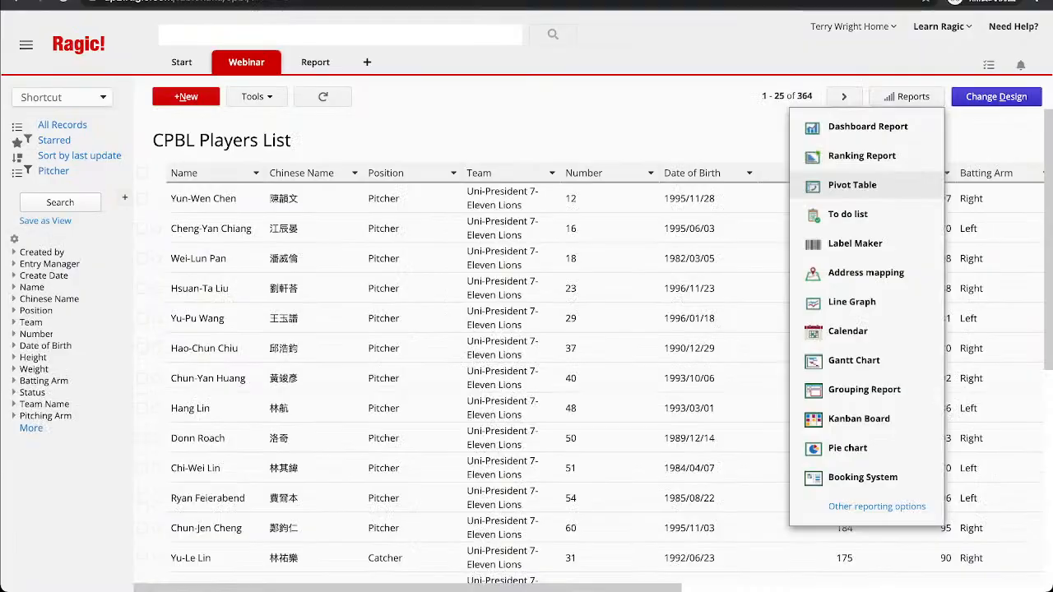
left_click(852, 185)
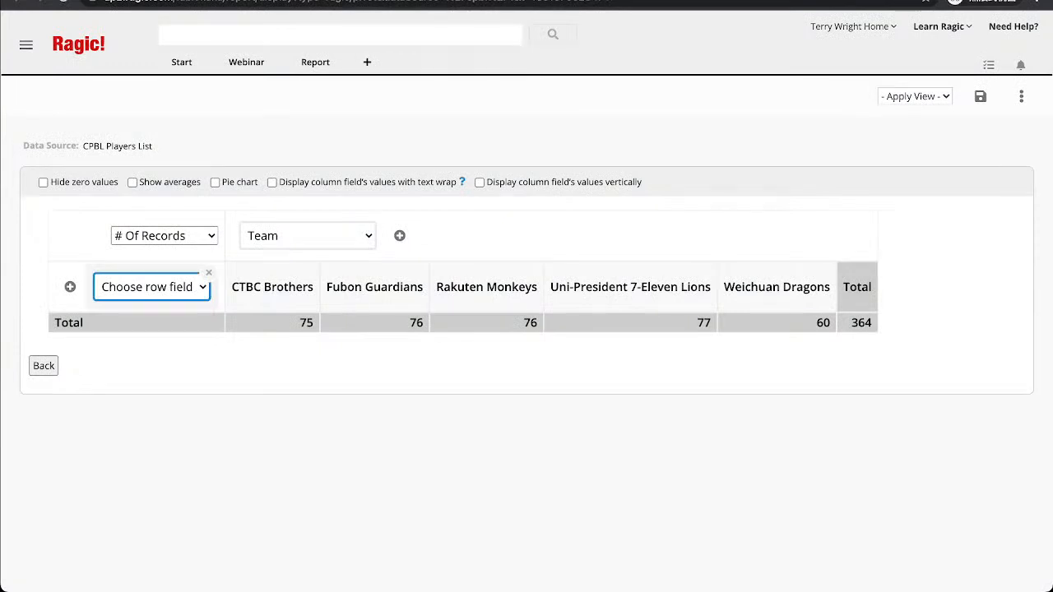
left_click(152, 286)
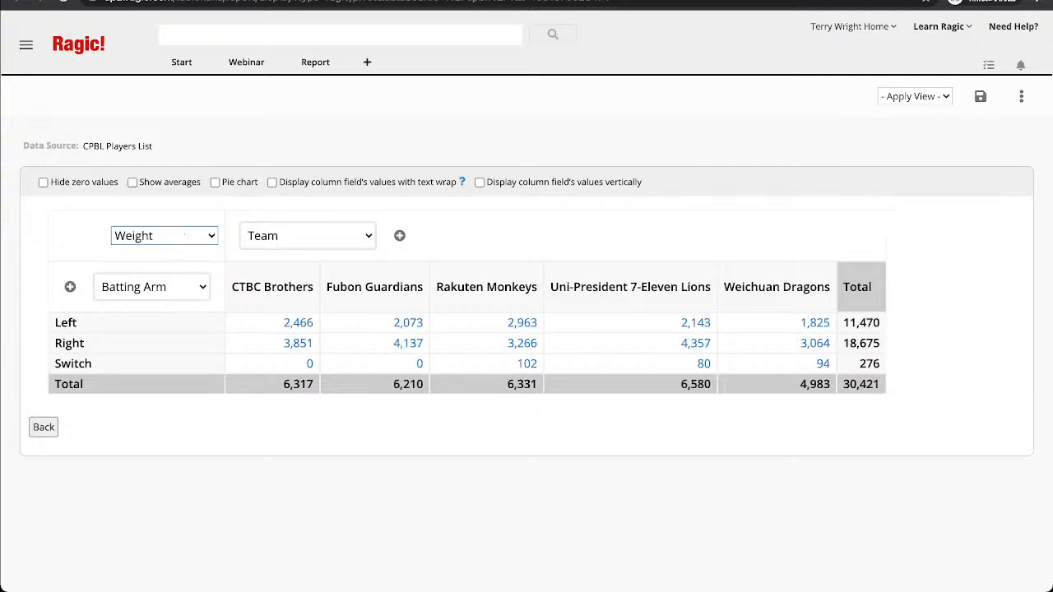
Show averages and a pie chart in the pivot table and review the chart's batting arm and team shares.
left_click(133, 182)
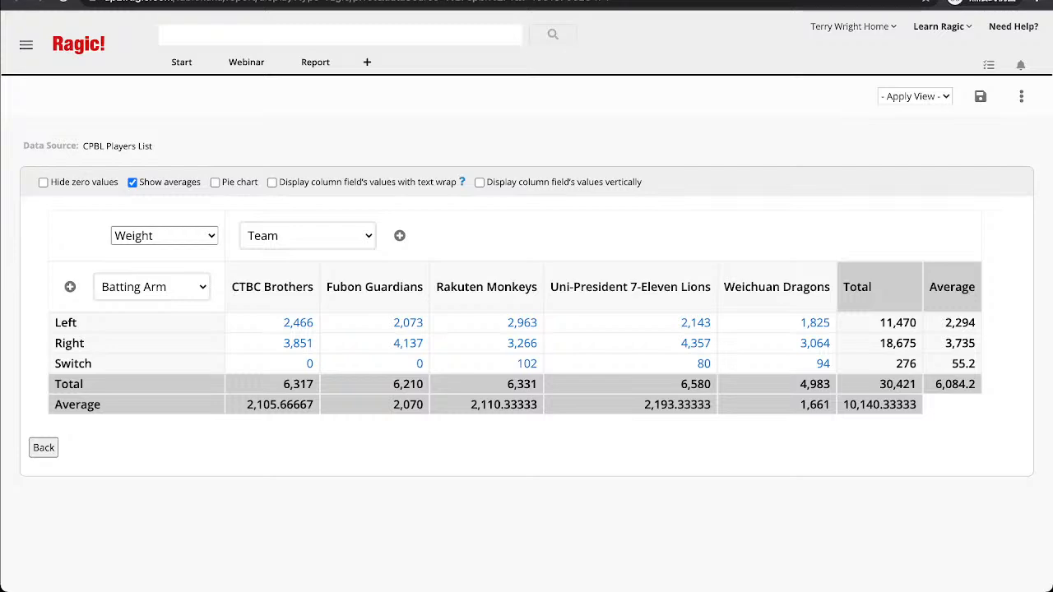
left_click(214, 181)
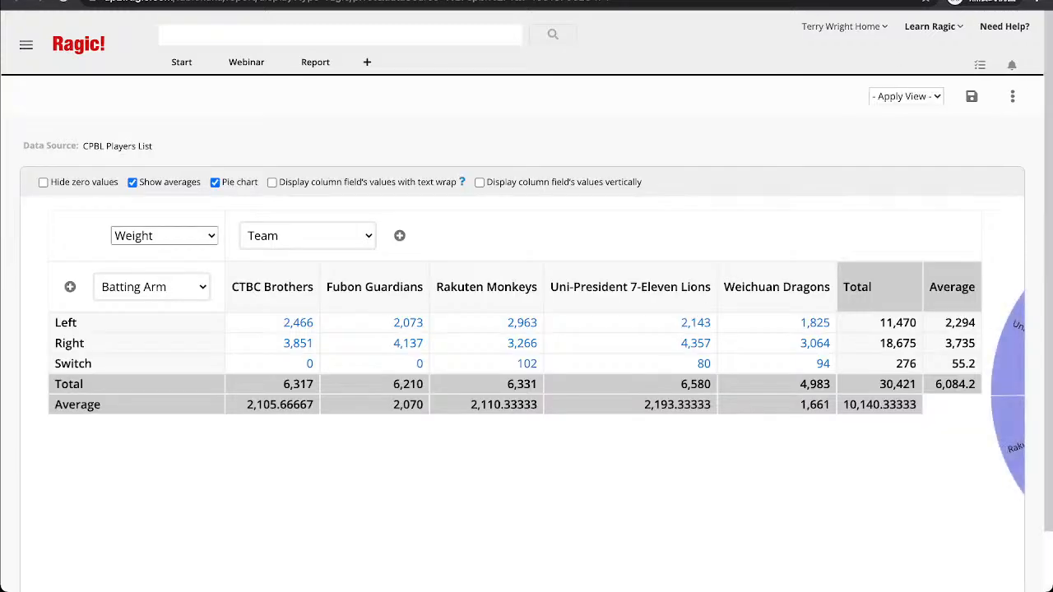
scroll(522, 378, "right", 4)
mouse_move(872, 380)
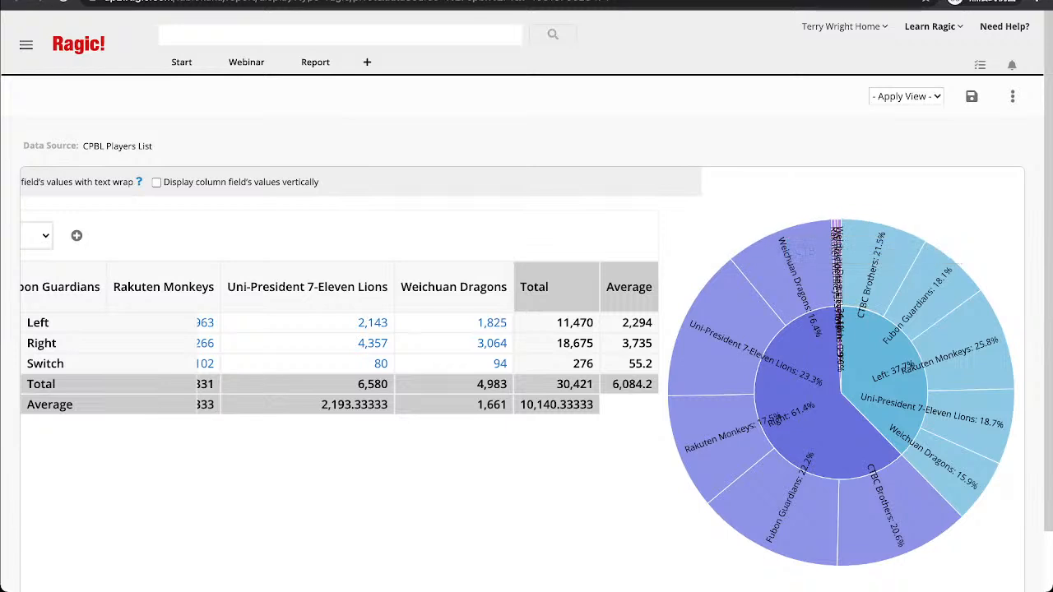
scroll(522, 366, "left", 1)
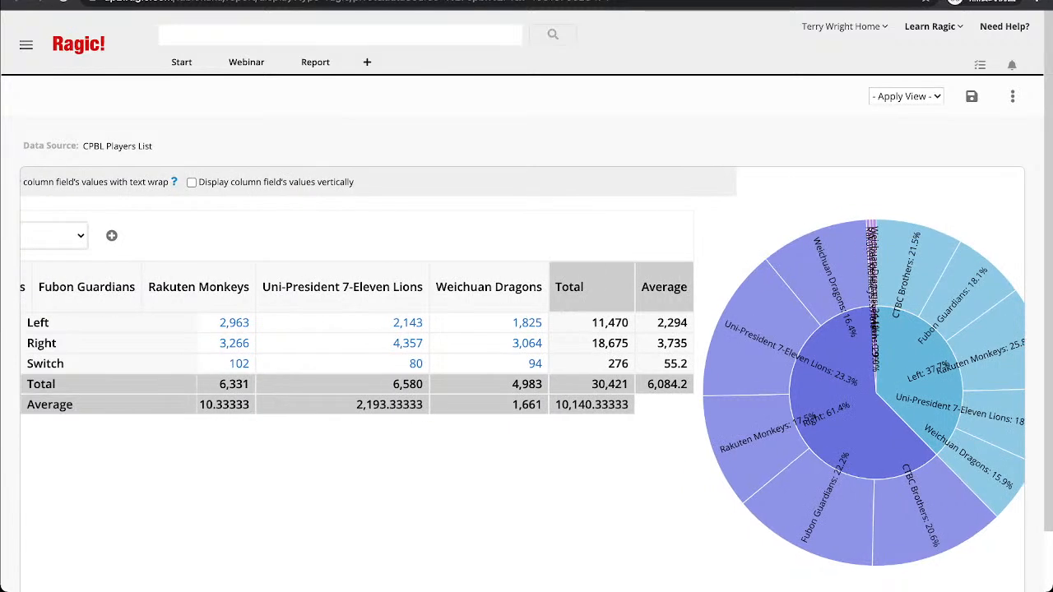
scroll(872, 370, "right", 1)
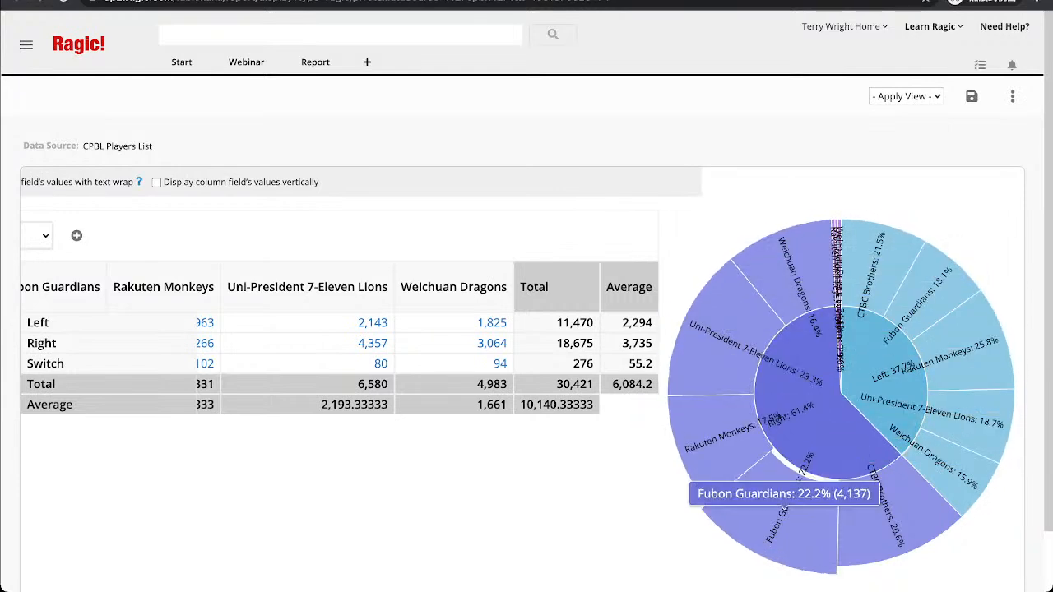
scroll(781, 477, "left", 3)
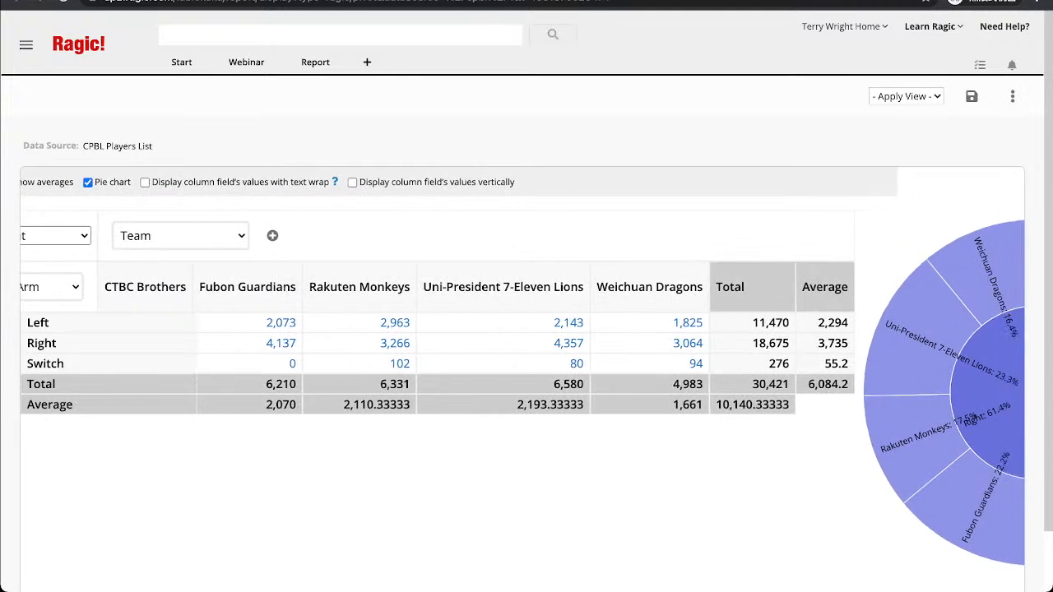
scroll(728, 392, "left", 2)
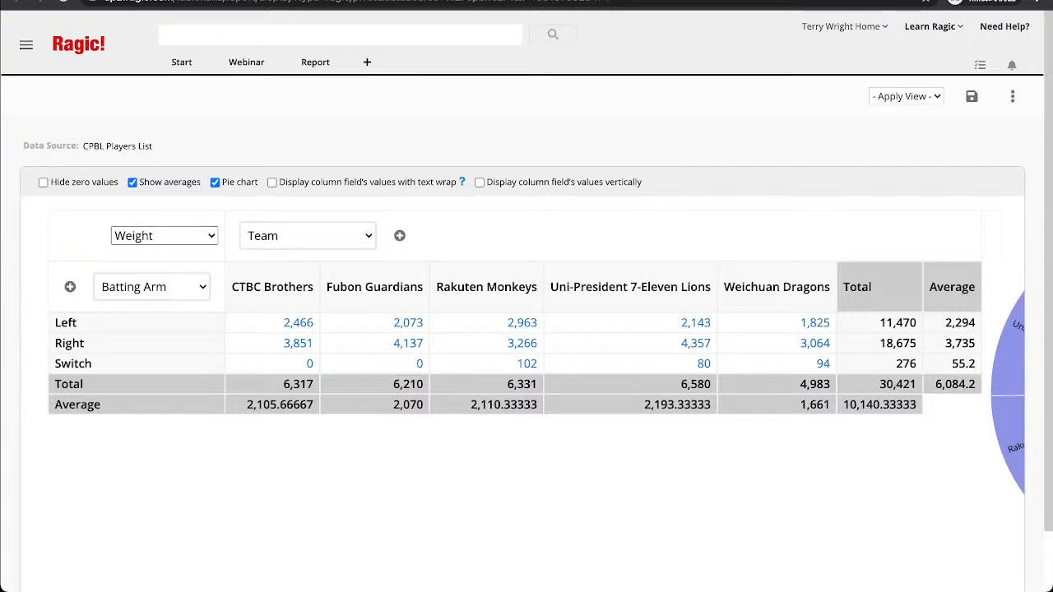
Open the records behind the Fubon Guardians' Right batting arm weight and look through them up to Status.
left_click(408, 343)
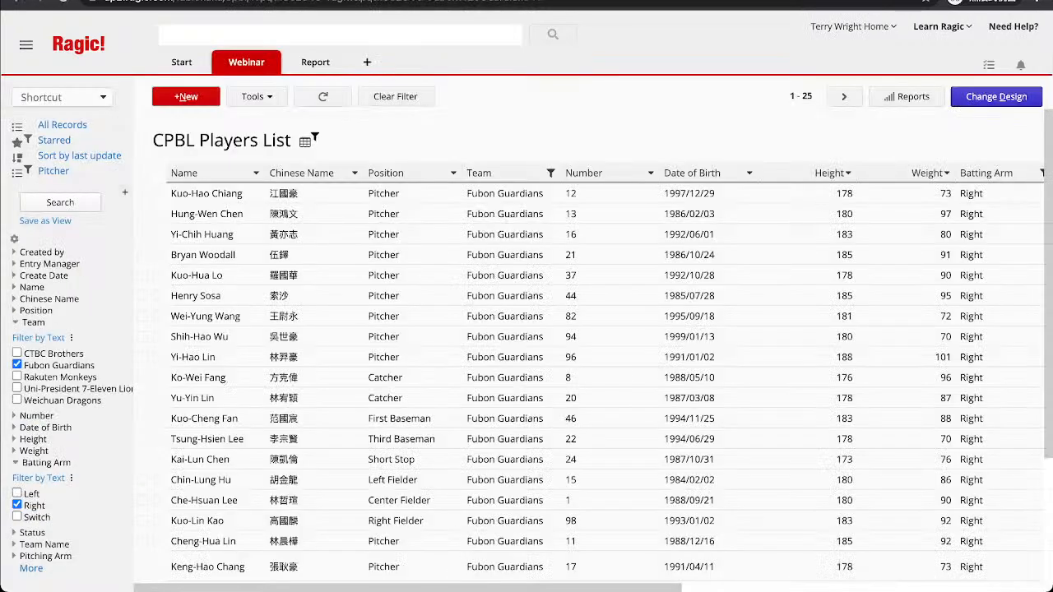
scroll(444, 210, "down", 2)
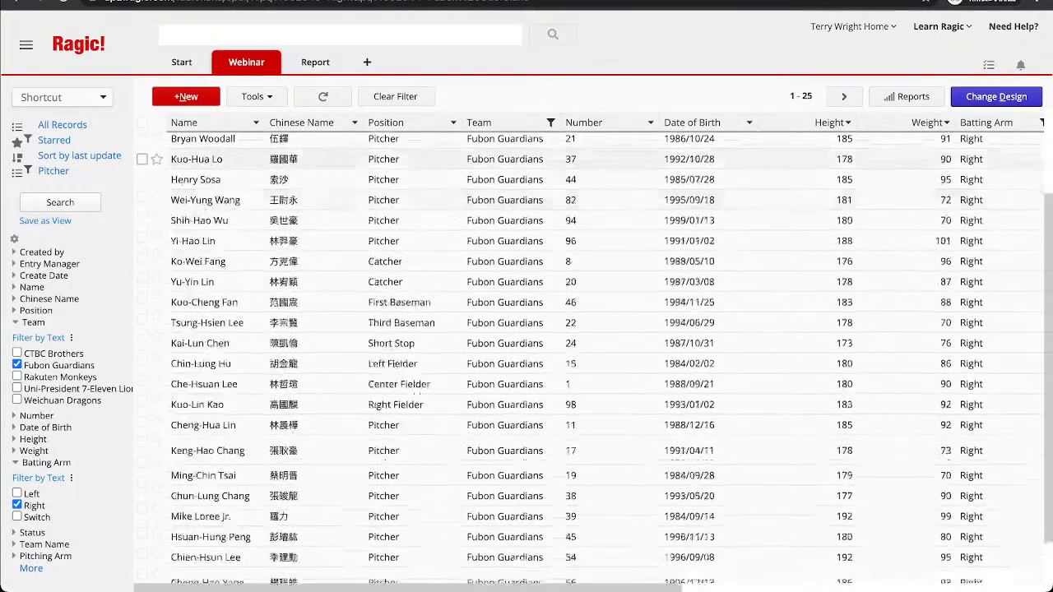
scroll(450, 208, "up", 2)
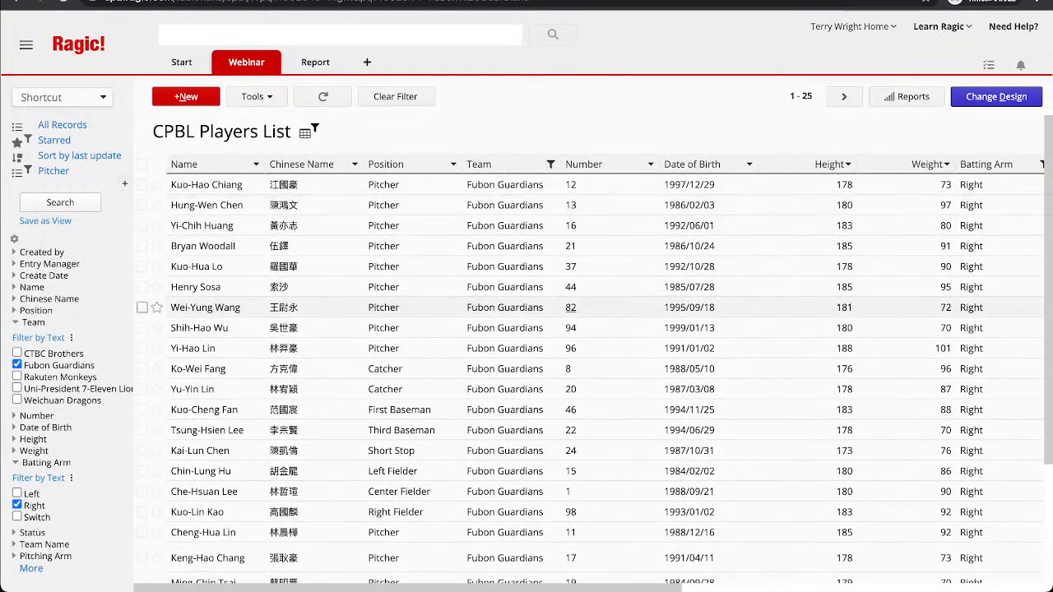
scroll(494, 306, "right", 2)
scroll(493, 306, "left", 1)
scroll(494, 306, "right", 2)
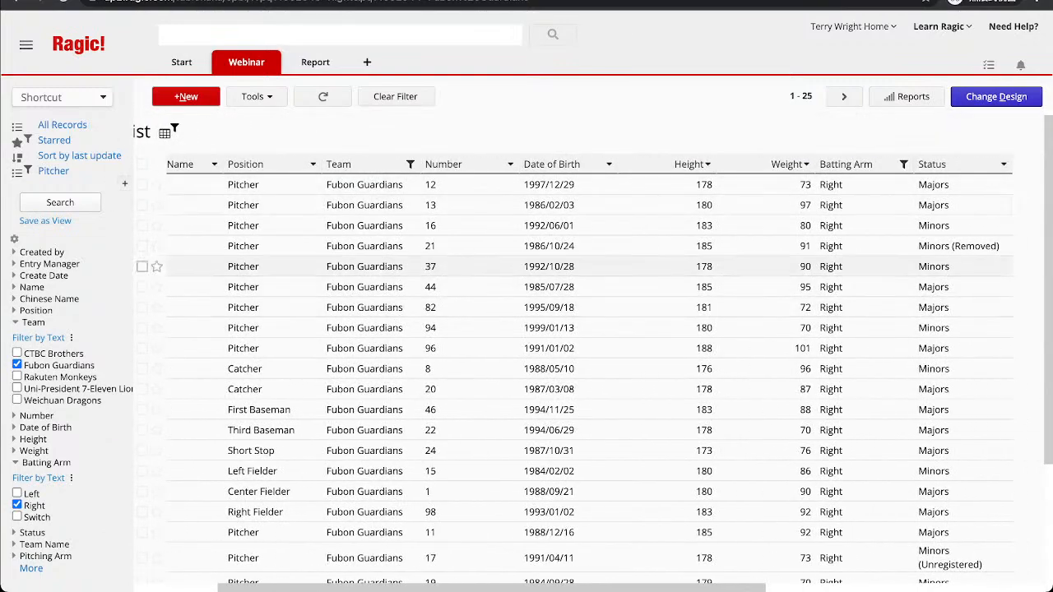
scroll(271, 243, "down", 1)
scroll(272, 243, "up", 1)
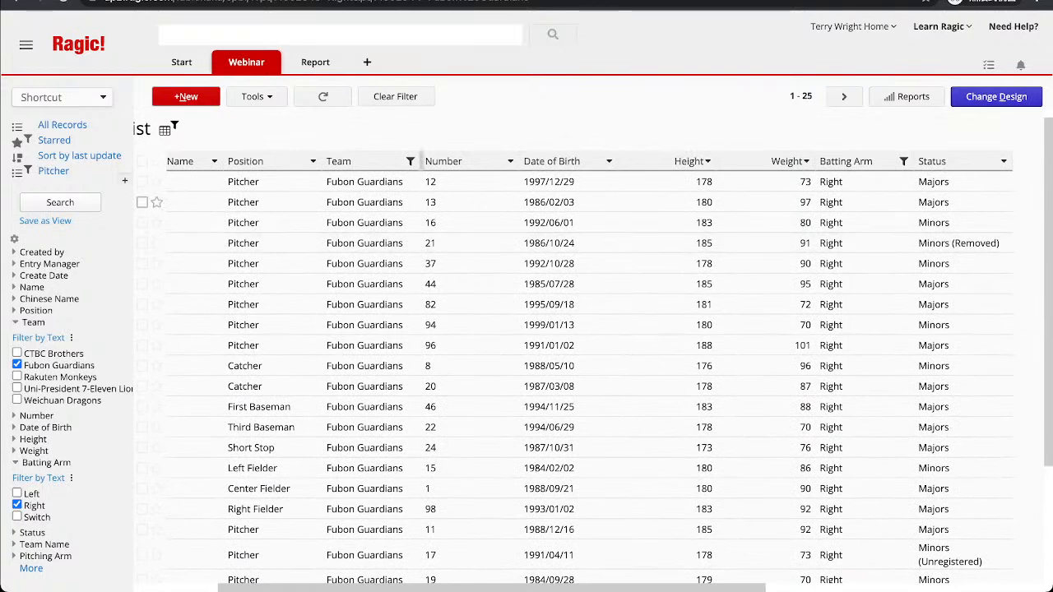
Clear the team and batting arm filters and reopen the Pivot Table for the full players list.
left_click(395, 97)
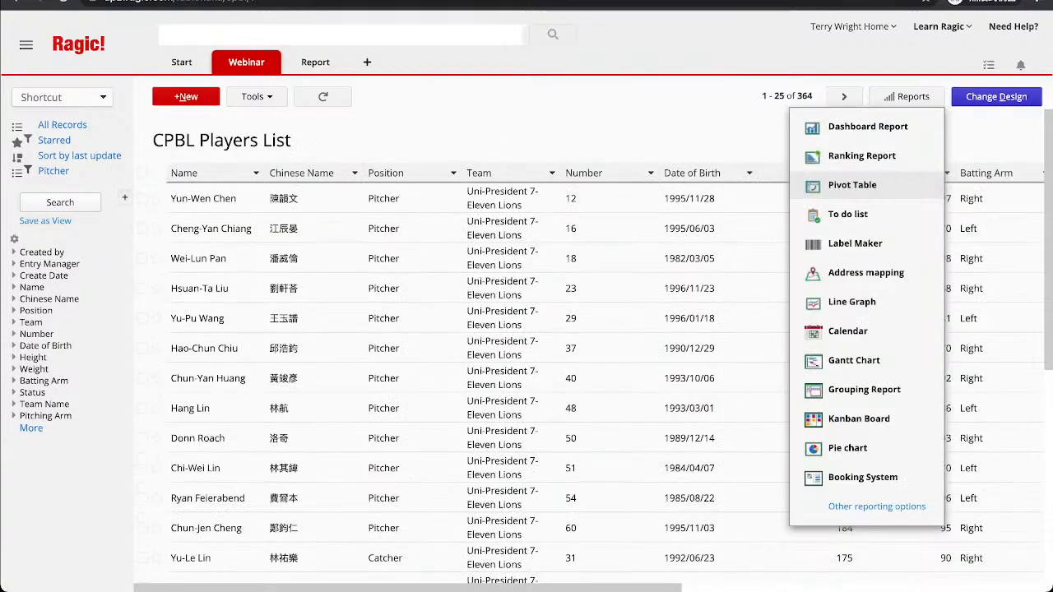
left_click(956, 181)
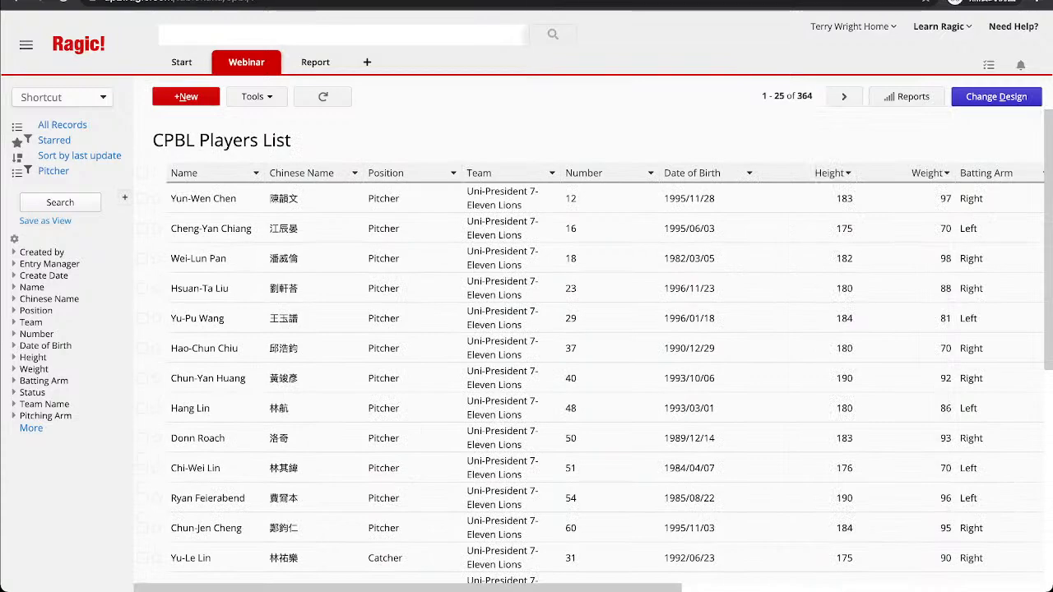
scroll(575, 329, "right", 3)
left_click(907, 96)
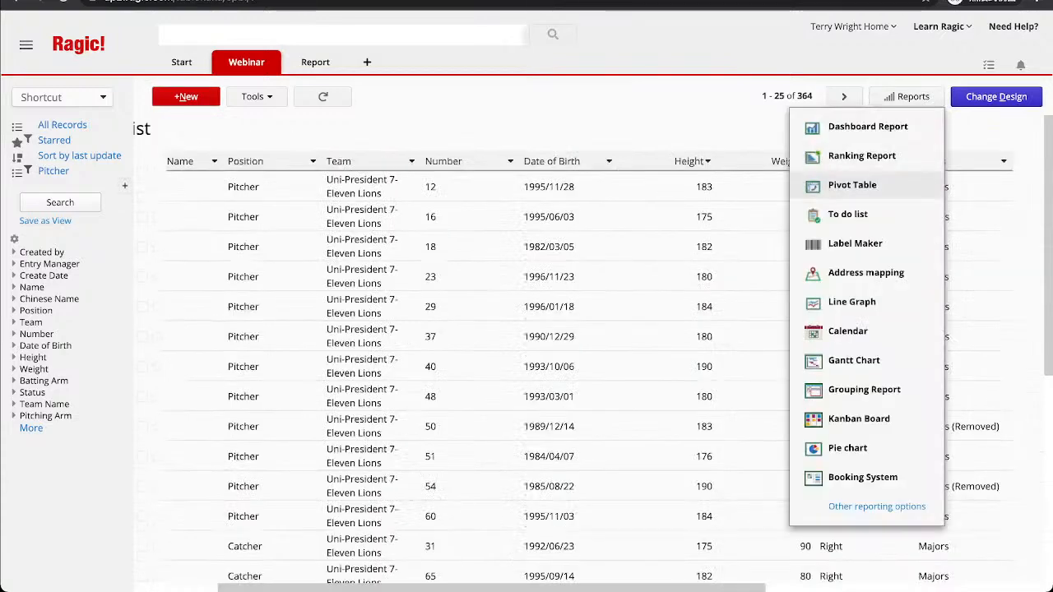
left_click(852, 184)
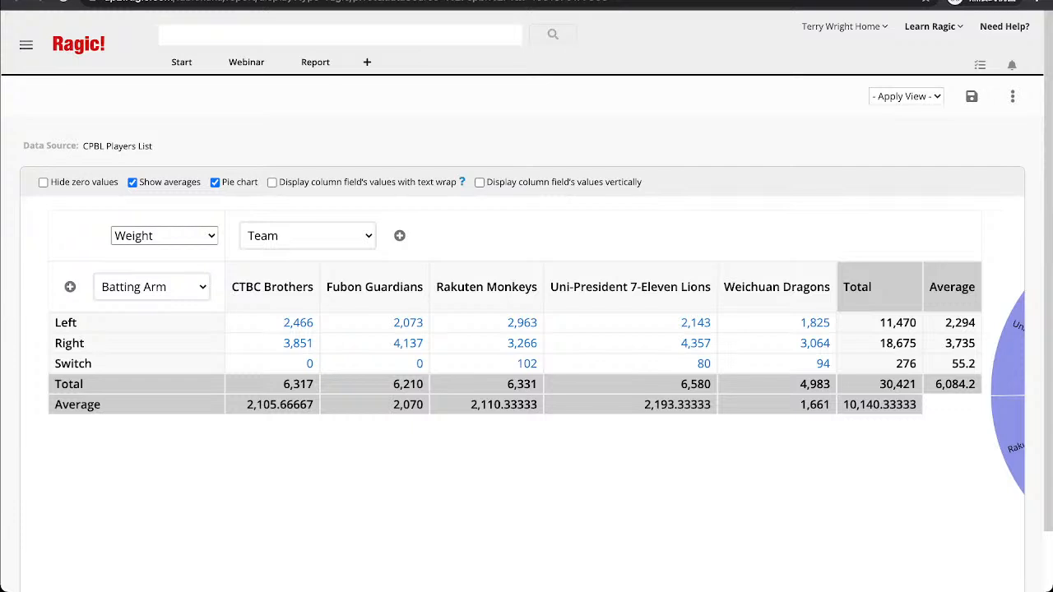
Try showing the pivot table's column field values vertically, and display them with text wrap instead.
left_click(478, 182)
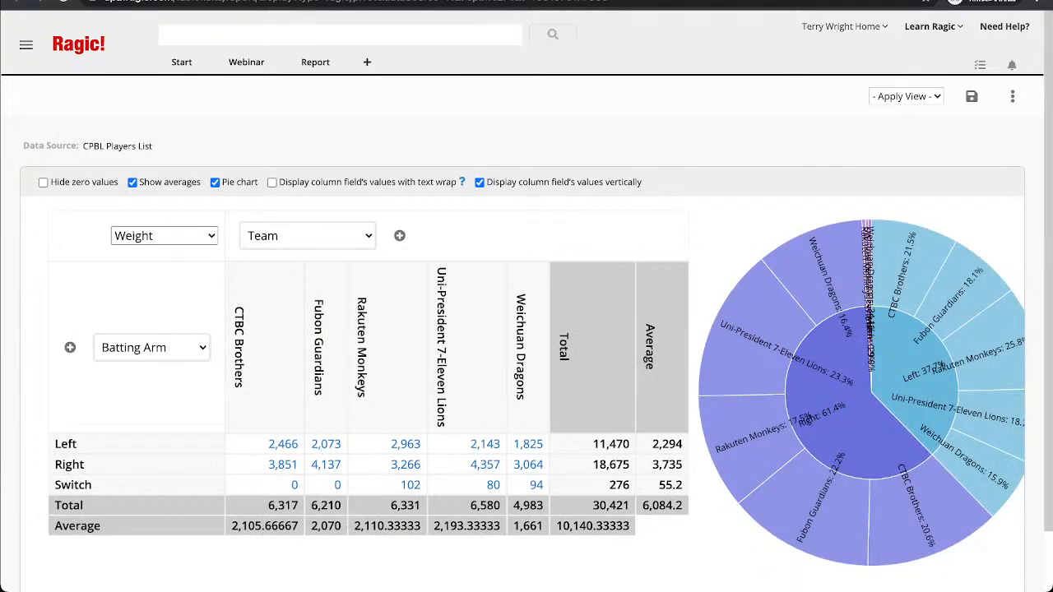
left_click(479, 182)
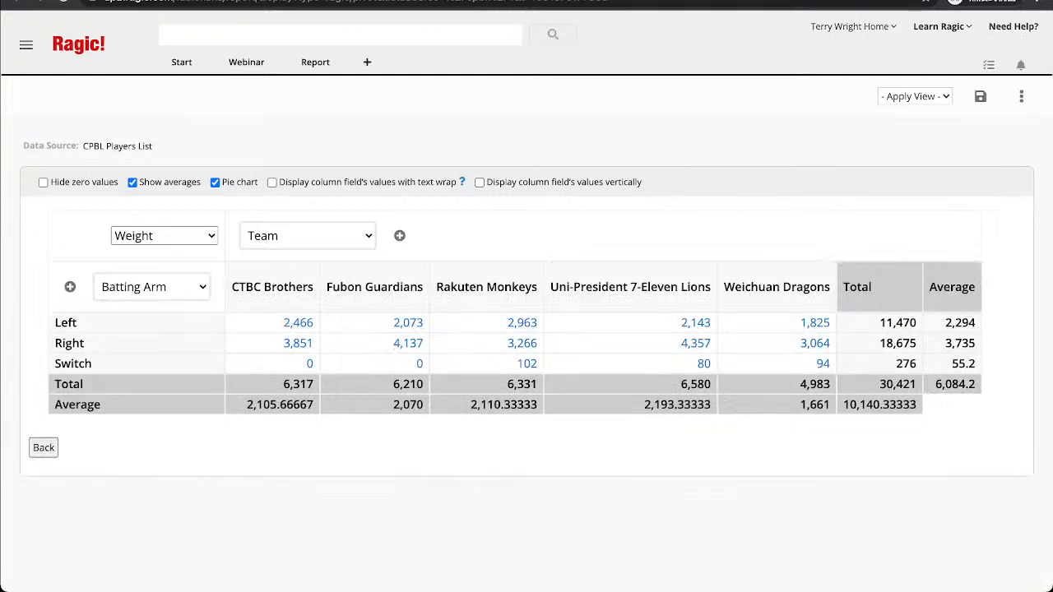
left_click(271, 182)
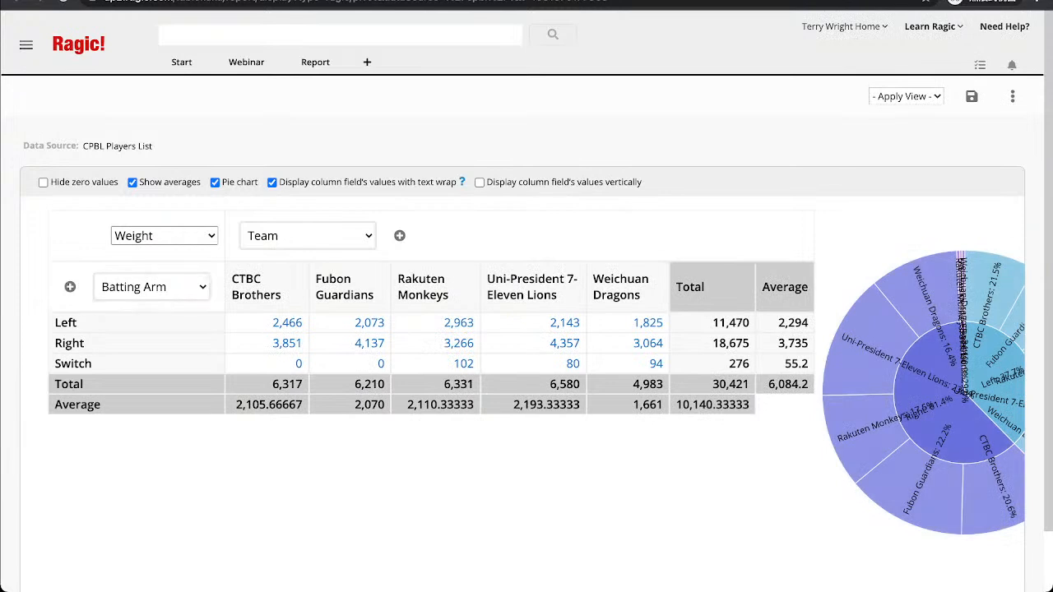
Add Pitching Arm as a column field ahead of Team in the pivot table and check the columns across to the averages.
left_click(399, 235)
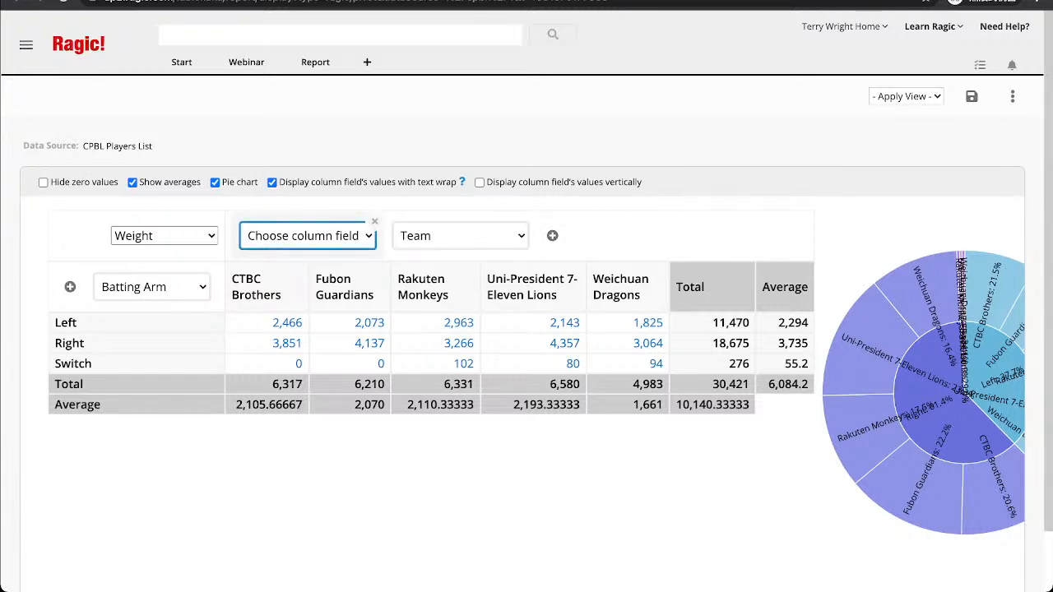
left_click(306, 235)
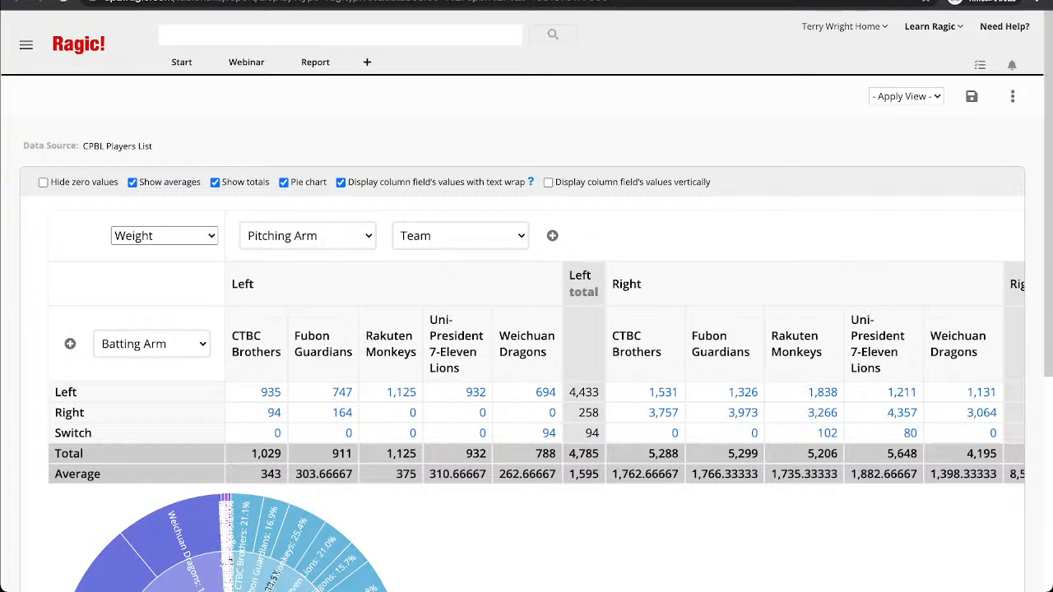
scroll(526, 329, "down", 1)
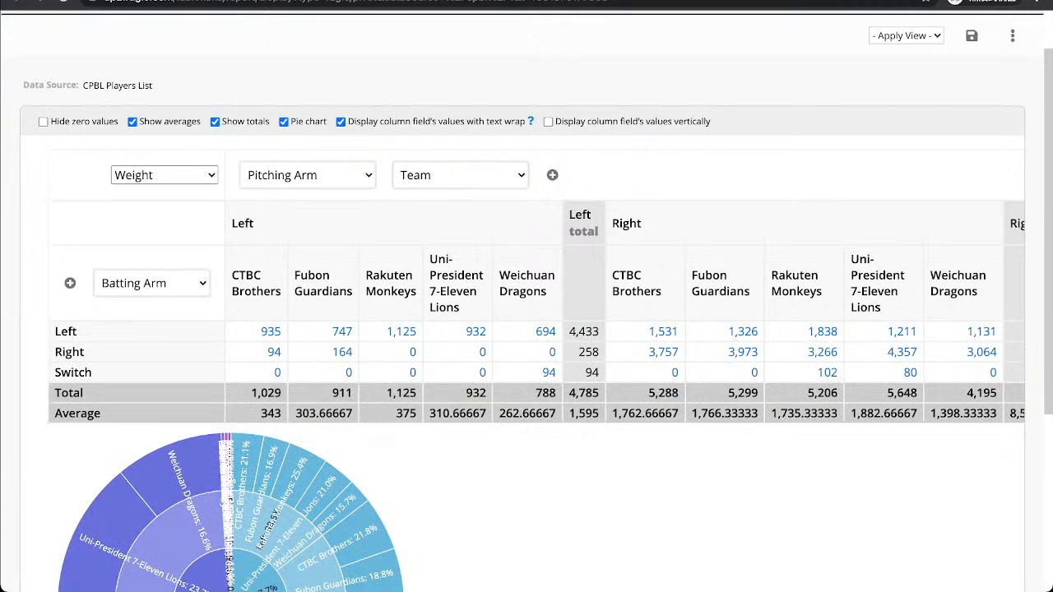
scroll(526, 329, "up", 1)
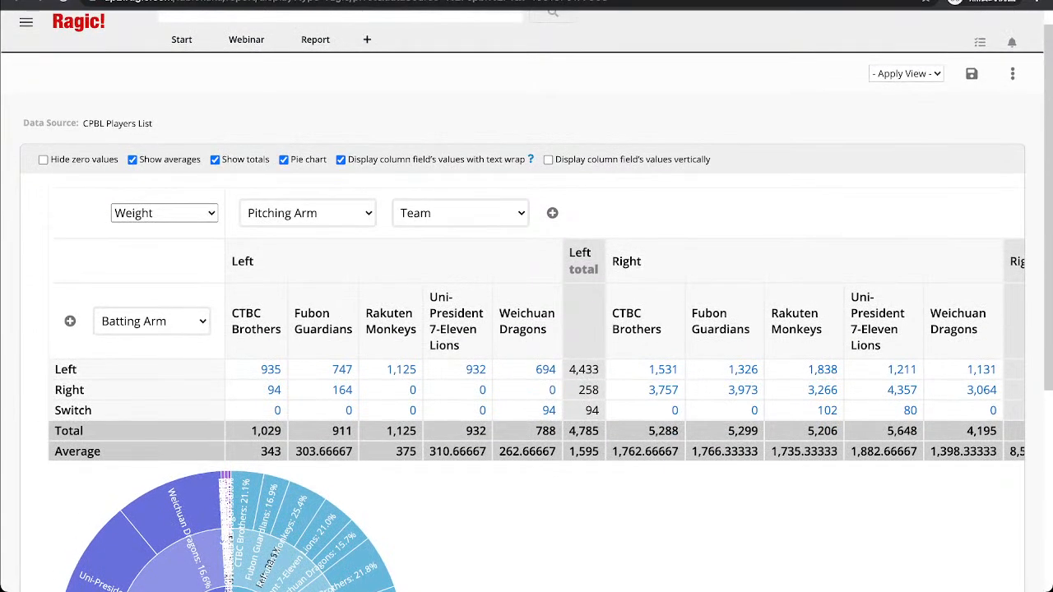
scroll(522, 369, "right", 5)
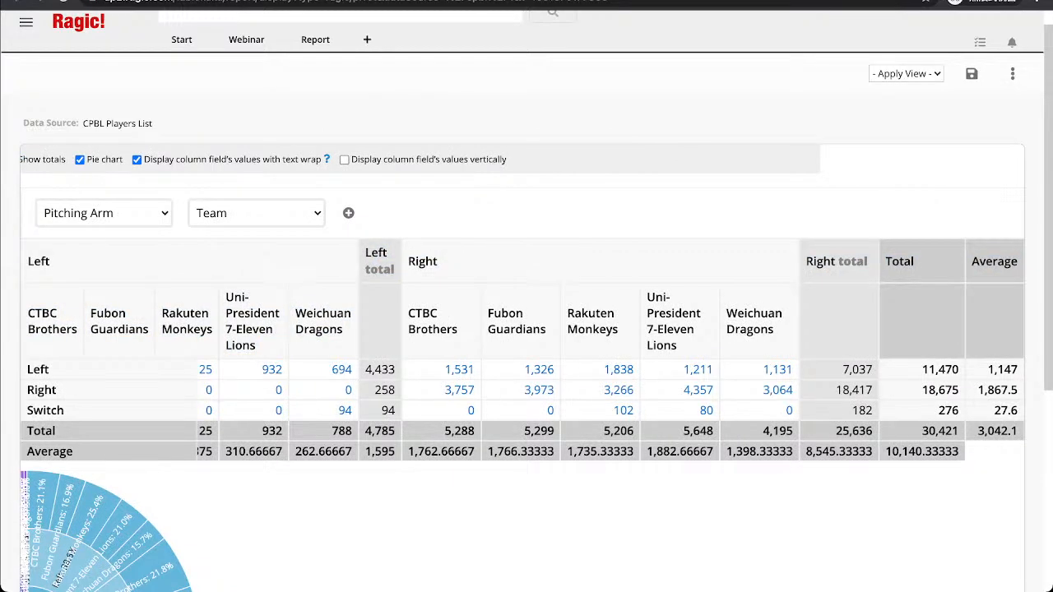
scroll(523, 369, "left", 5)
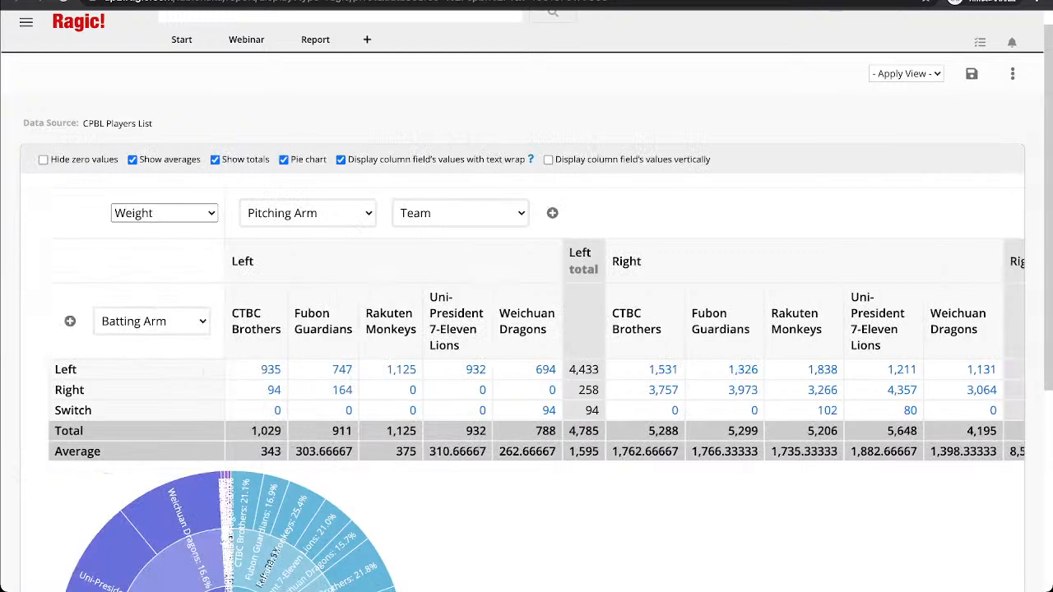
Add Position as a row field ahead of Batting Arm in the pivot table.
left_click(70, 320)
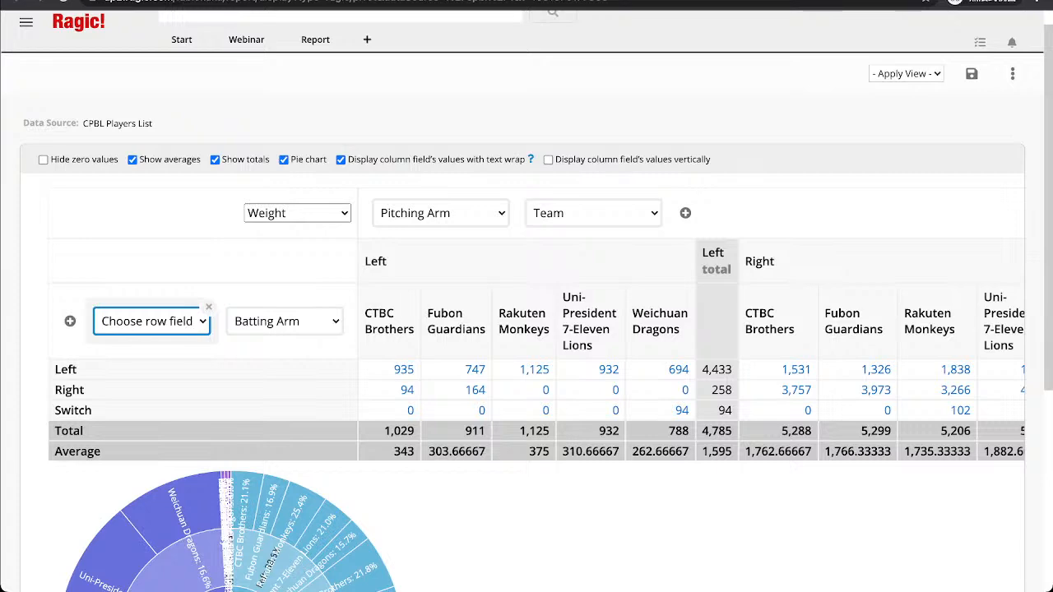
left_click(152, 320)
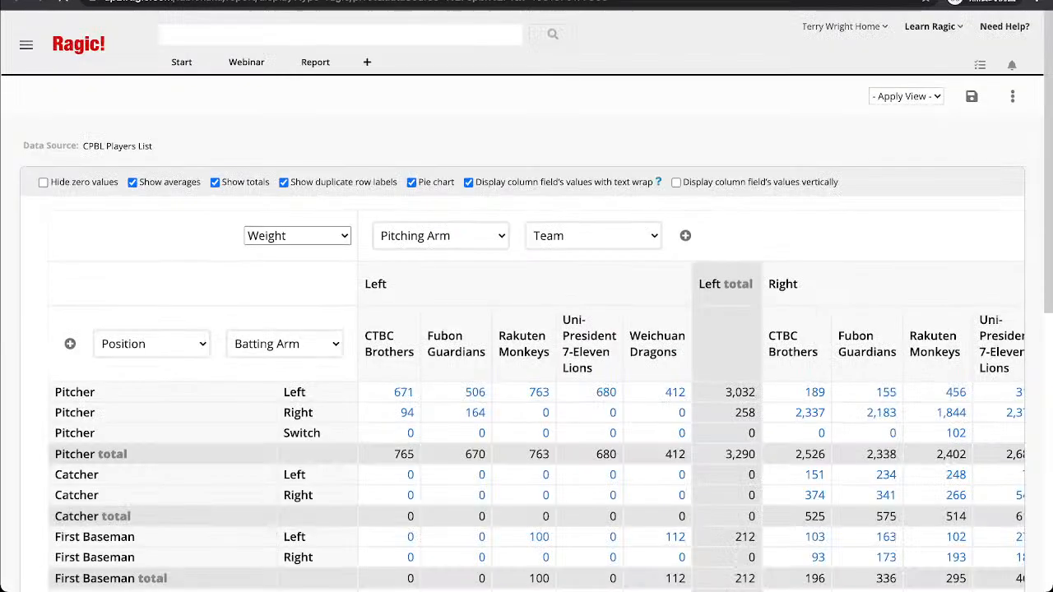
scroll(526, 329, "down", 3)
scroll(526, 329, "up", 2)
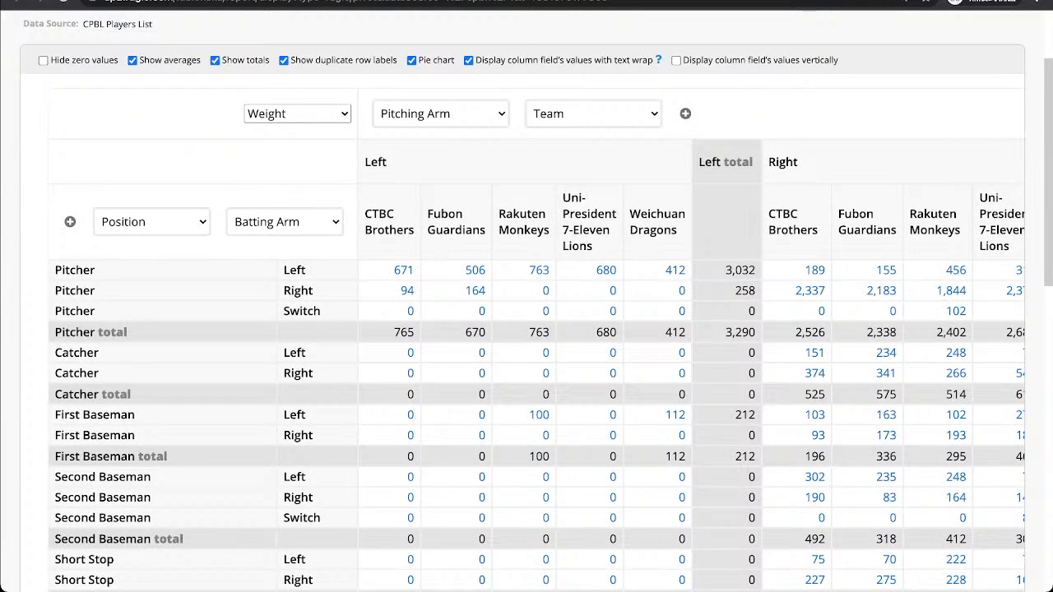
Examine the pivot table's weights by position and batting arm, down to the totals, averages and pie chart.
scroll(527, 329, "down", 5)
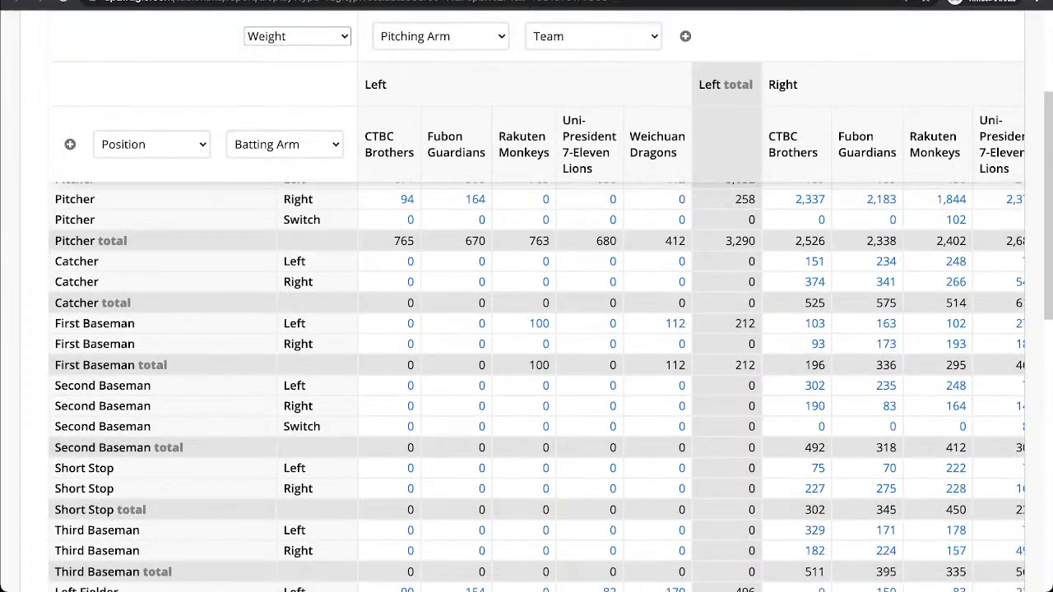
scroll(526, 329, "down", 1)
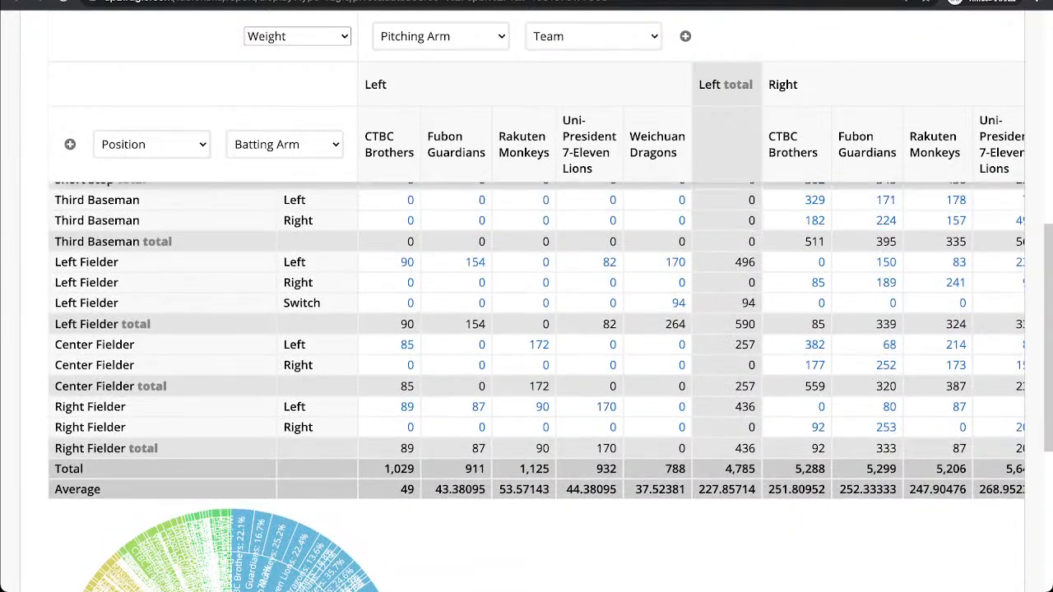
scroll(526, 329, "up", 1)
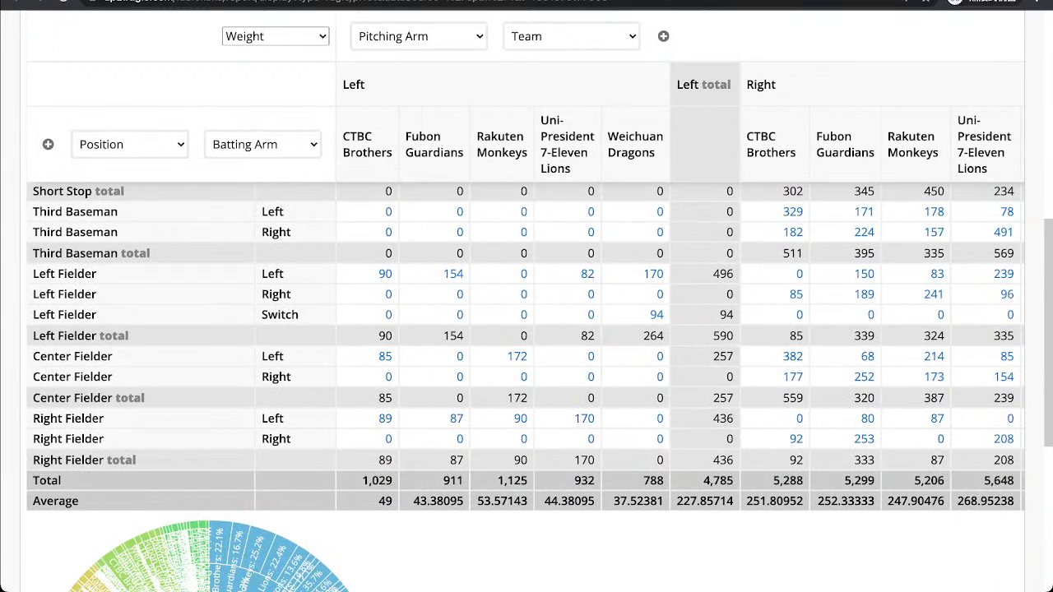
scroll(527, 329, "up", 10)
scroll(526, 329, "down", 1)
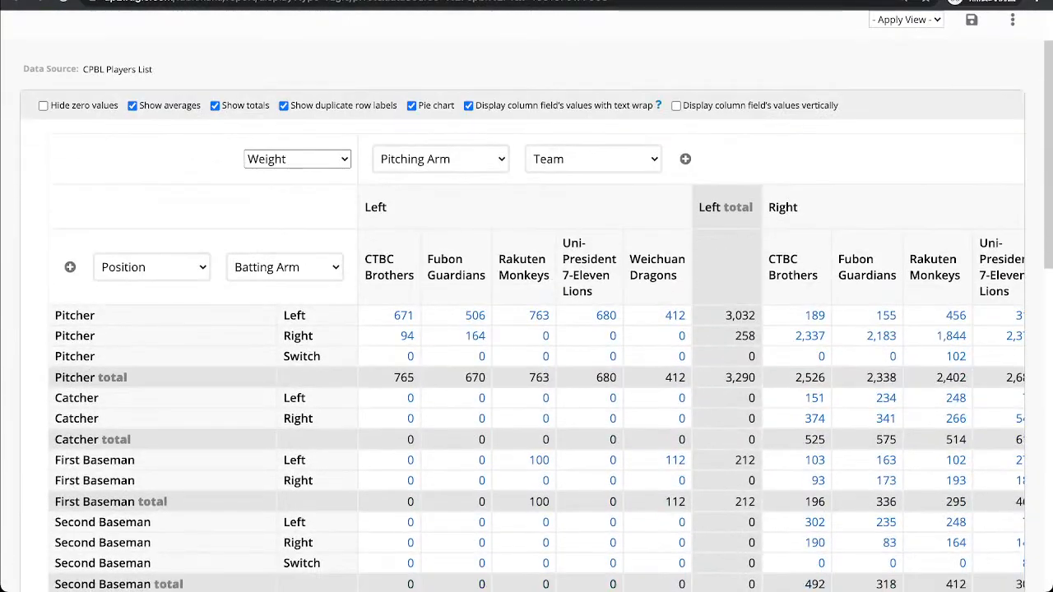
scroll(375, 374, "down", 10)
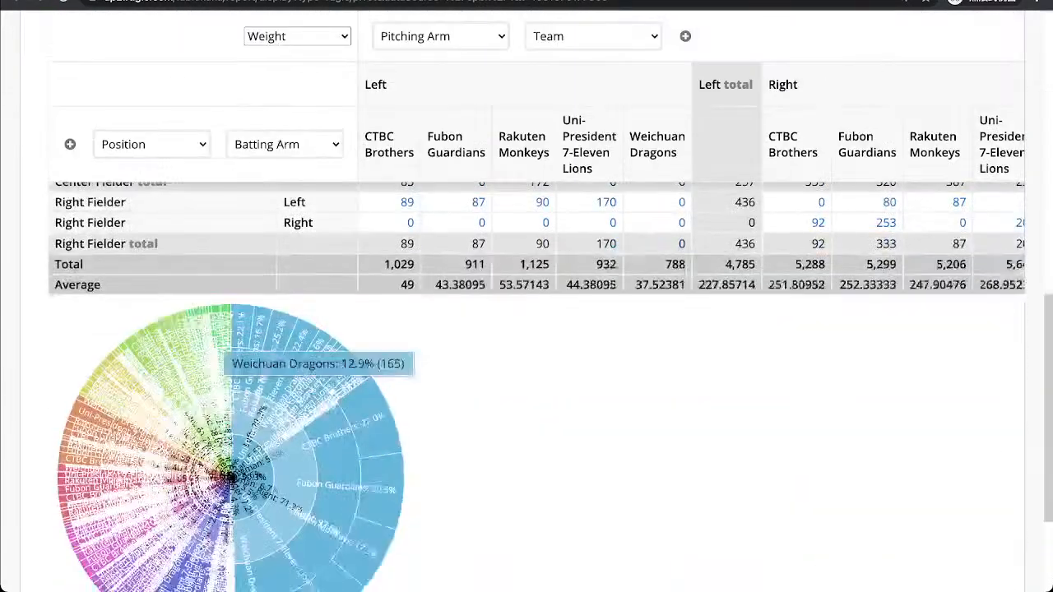
scroll(375, 374, "down", 1)
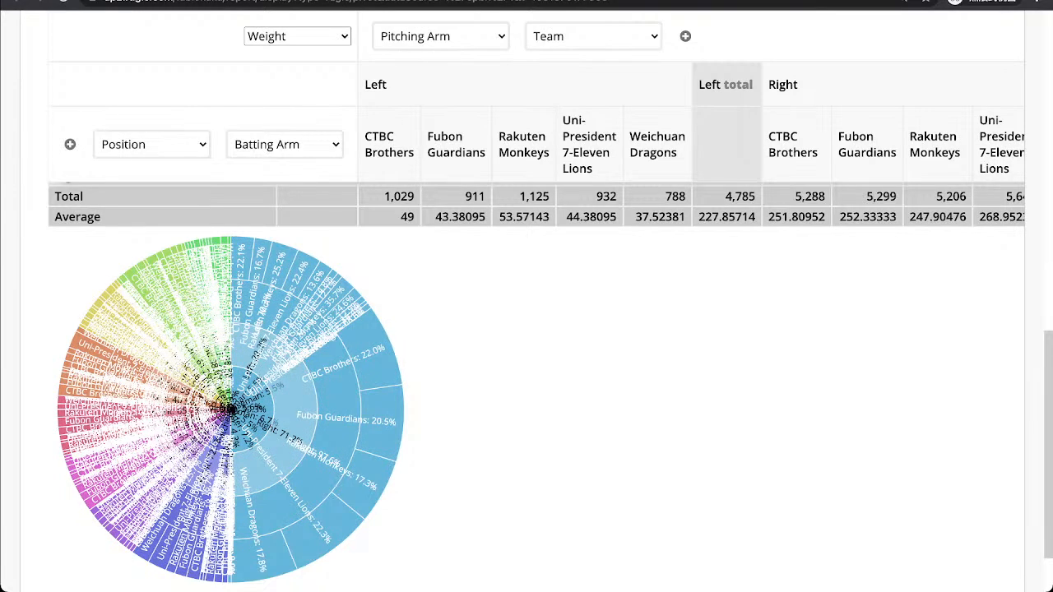
scroll(526, 329, "up", 15)
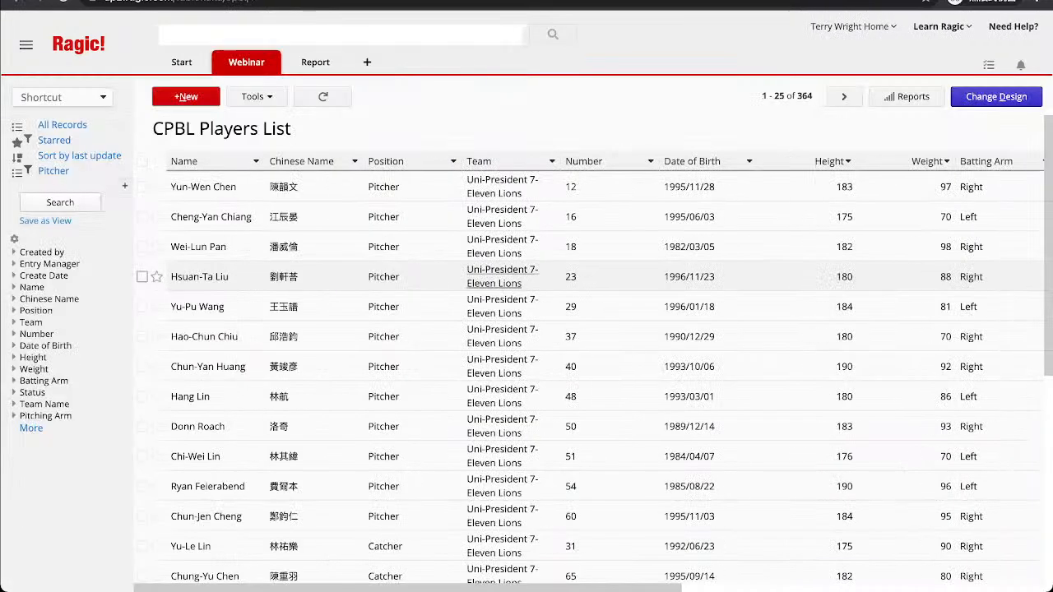
Create a label report from the CPBL Players List with Name as the label field in the Serif font family.
left_click(907, 96)
left_click(855, 243)
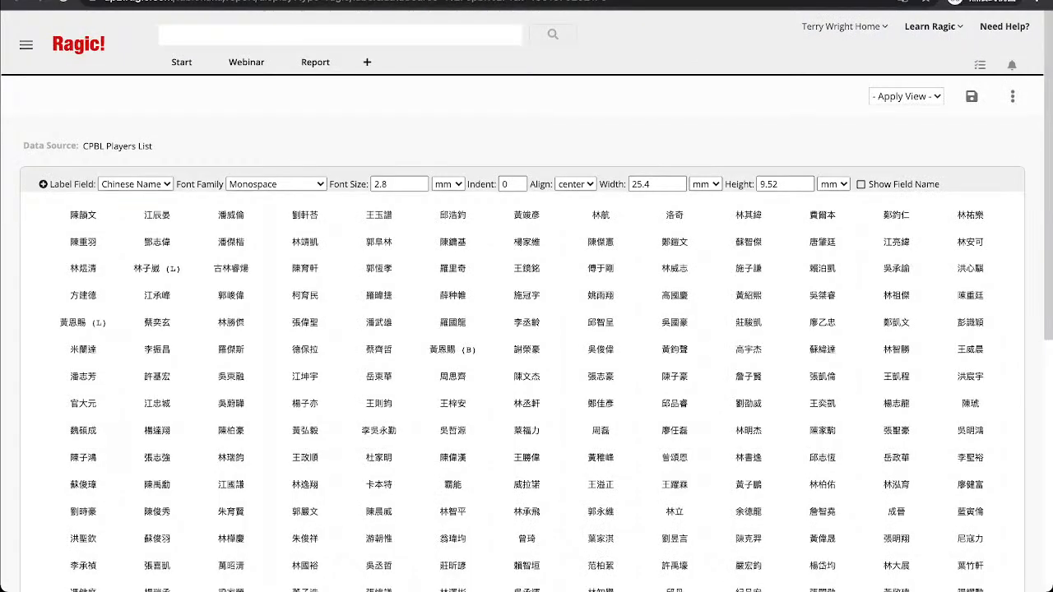
left_click(135, 183)
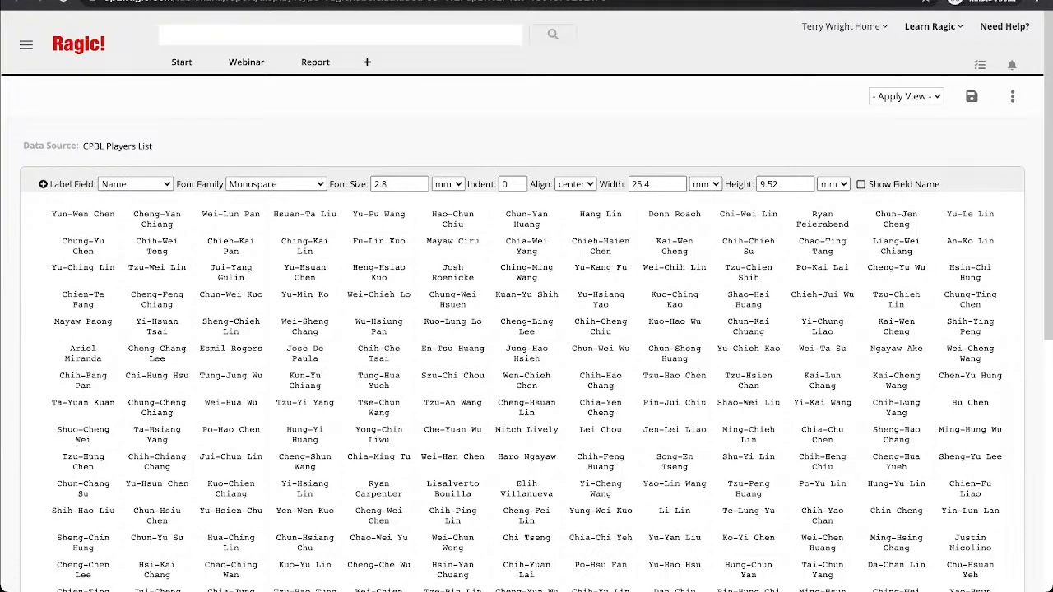
left_click(276, 183)
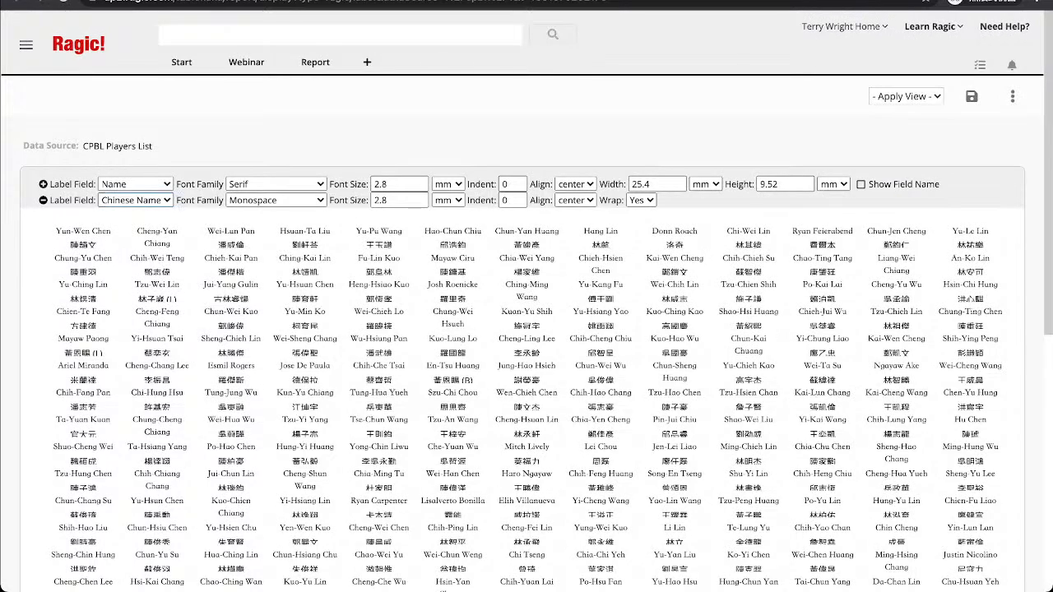
Use Position as the second label field and set its font size to 2 mm.
key("Down")
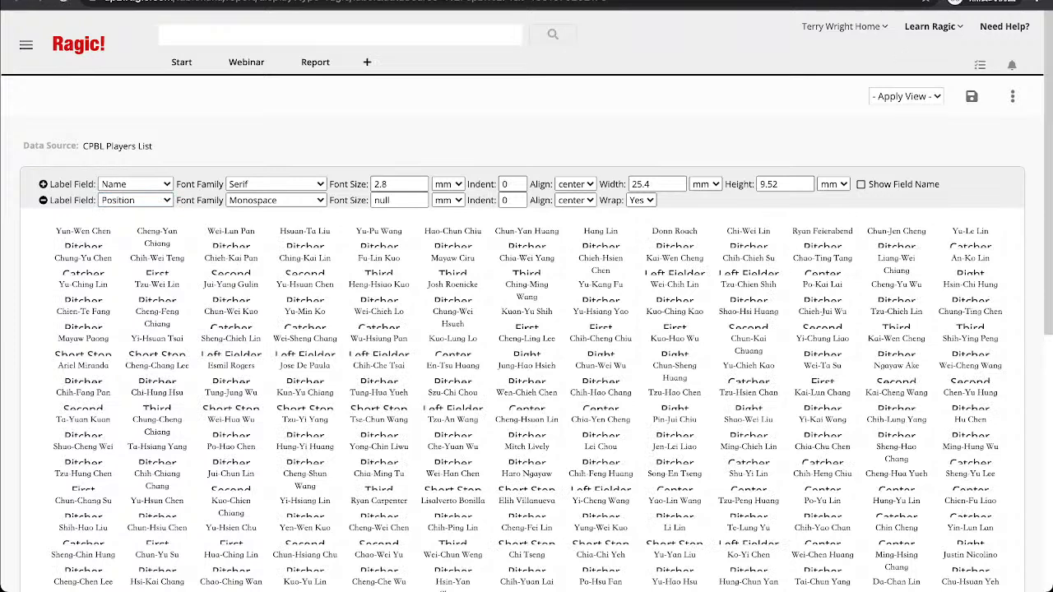
left_click(399, 200)
key("BackSpace")
key("BackSpace")
key("BackSpace")
key("BackSpace")
type("2")
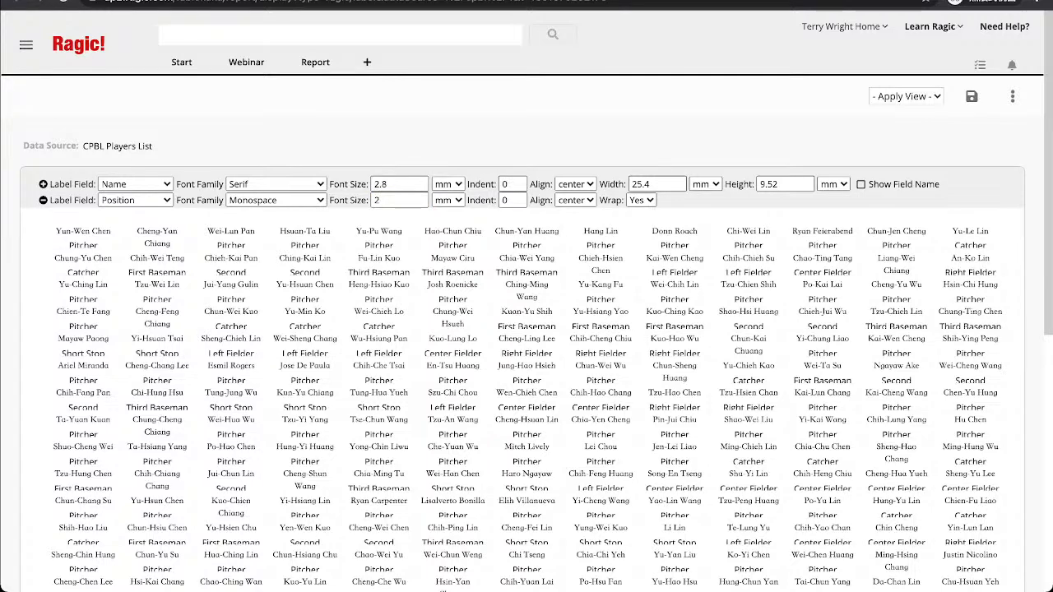
Set the label height to 12 mm.
left_click(650, 183)
left_click(597, 297)
double_click(646, 184)
double_click(772, 183)
type("12")
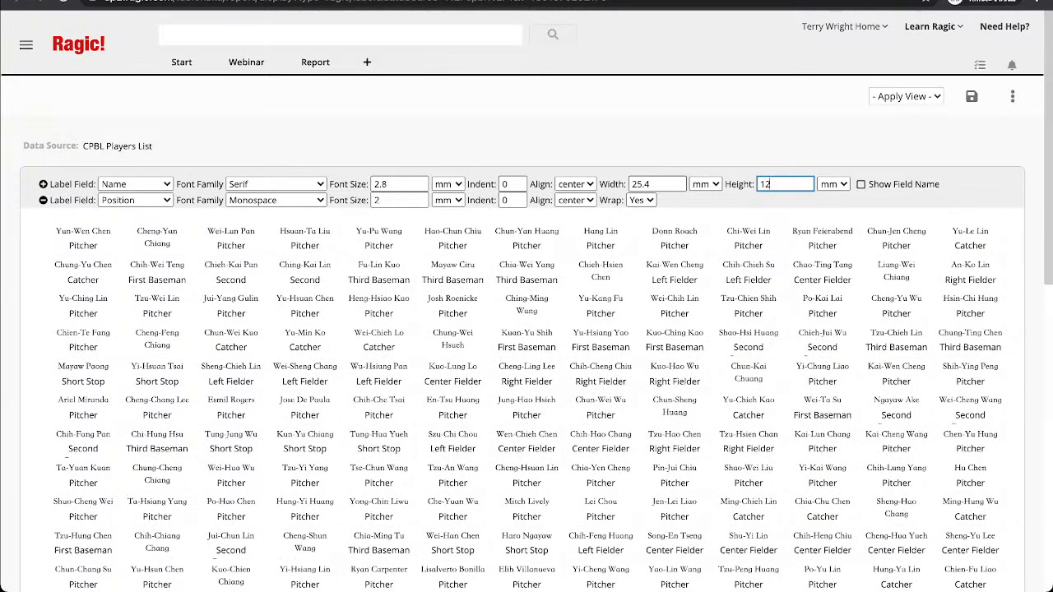
Set the label width to 35 mm.
left_click(650, 183)
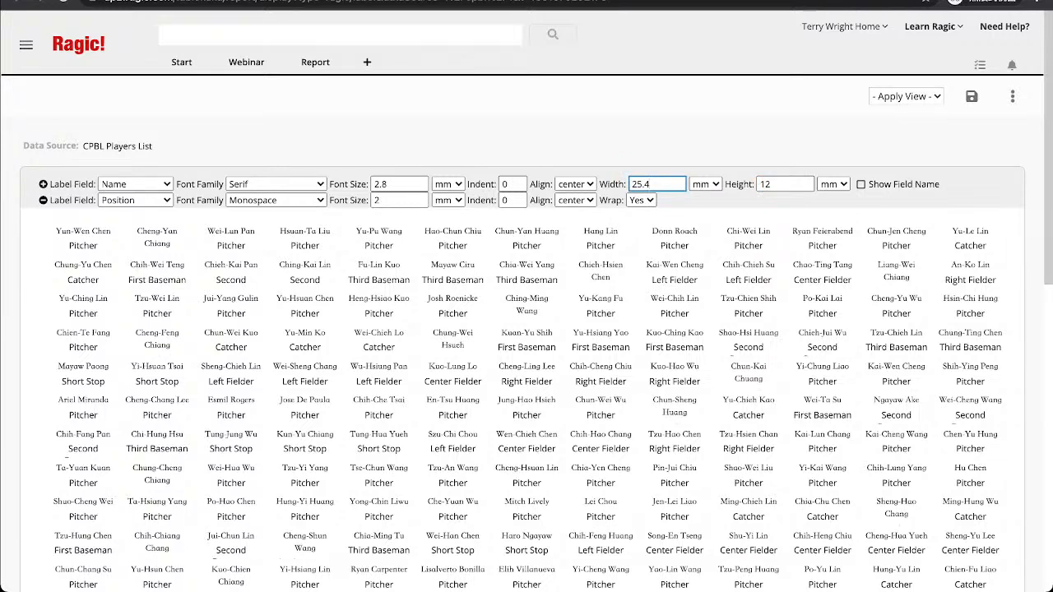
key("BackSpace")
key("BackSpace")
key("BackSpace")
type("35")
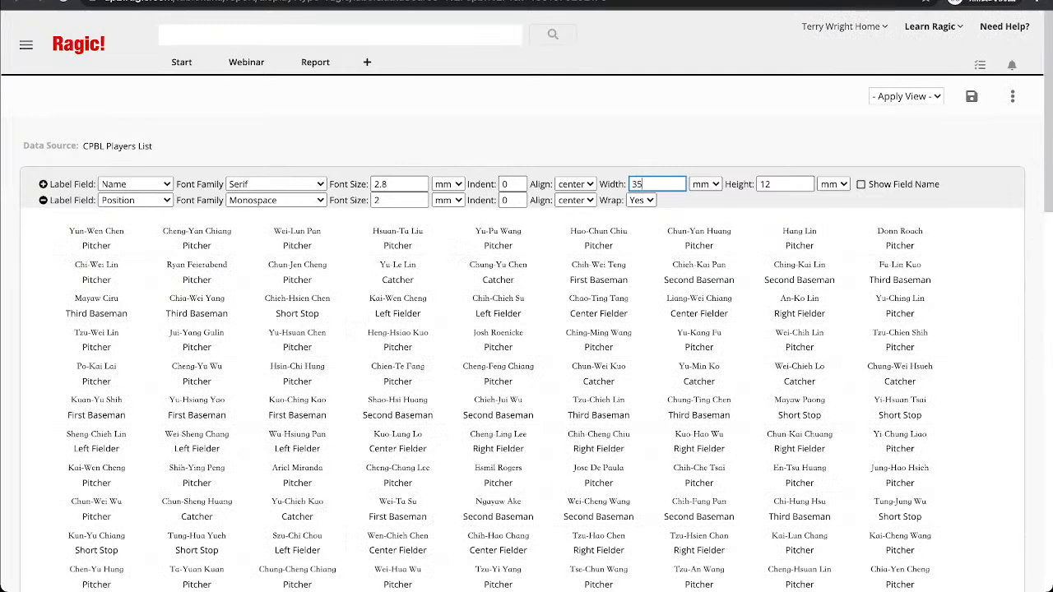
Set the font family to Serif for the Position field and Monospace for the Name field, and look through the labels.
left_click(398, 200)
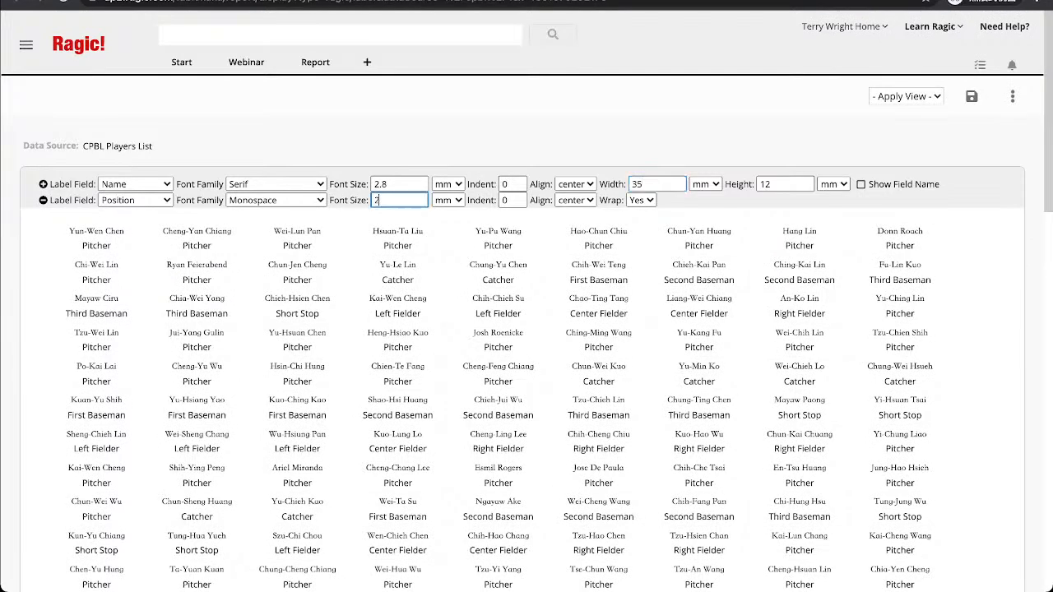
left_click(399, 183)
left_click(275, 200)
key("Up")
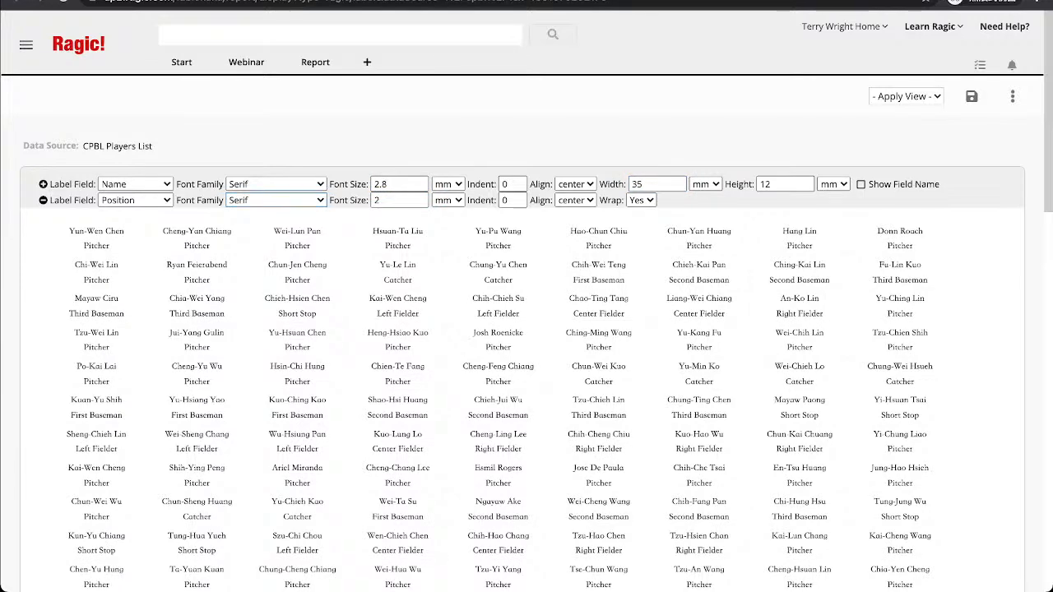
left_click(275, 183)
key("Down")
scroll(527, 329, "down", 7)
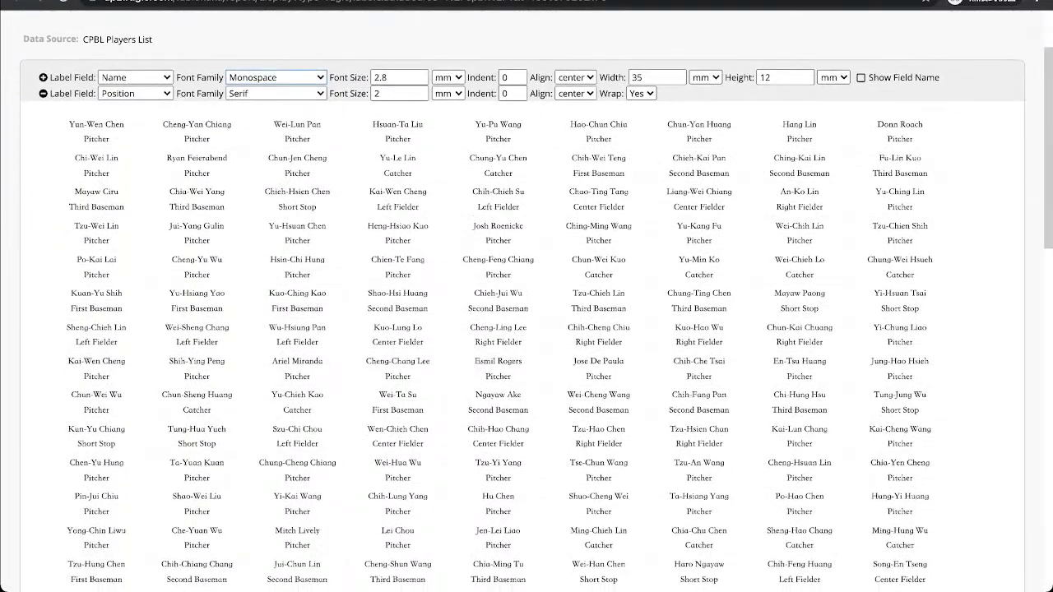
scroll(526, 329, "down", 15)
scroll(526, 329, "up", 20)
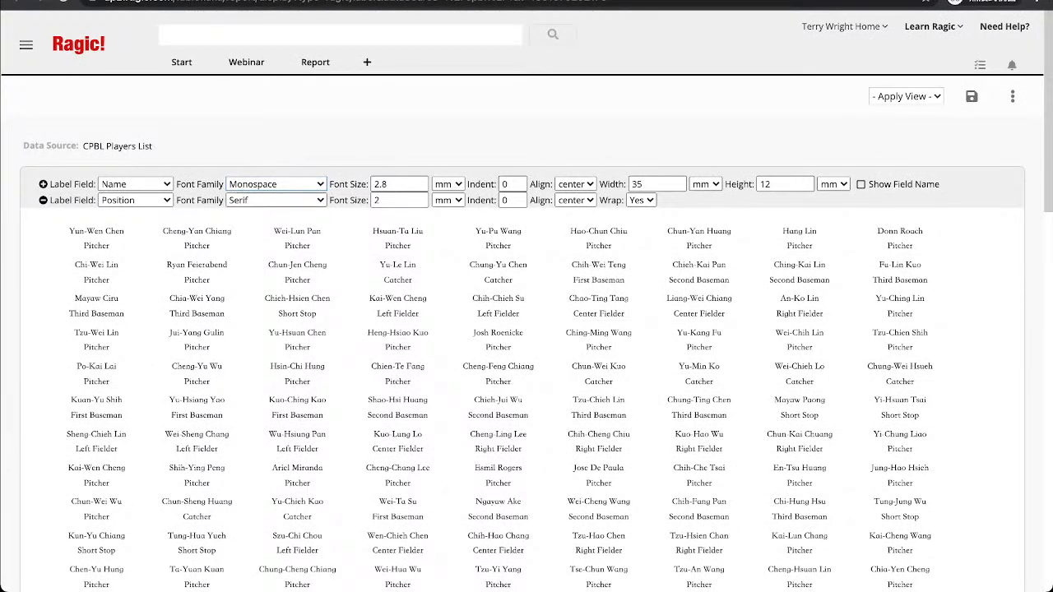
Save the label report as "CPBL Players Labels" with the description "All Name+Position Labels".
left_click(971, 97)
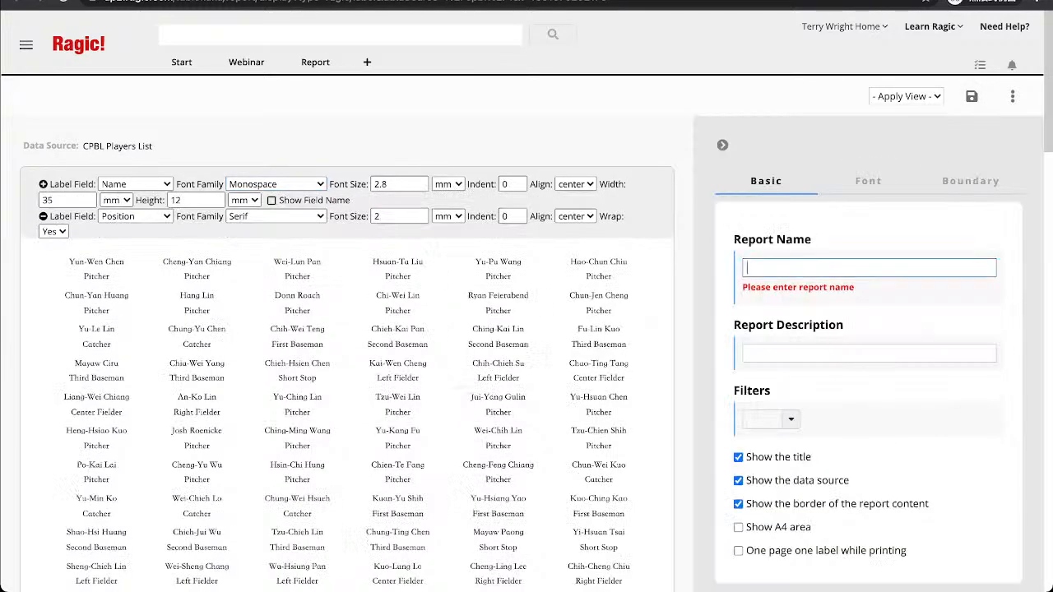
type("CPBL ")
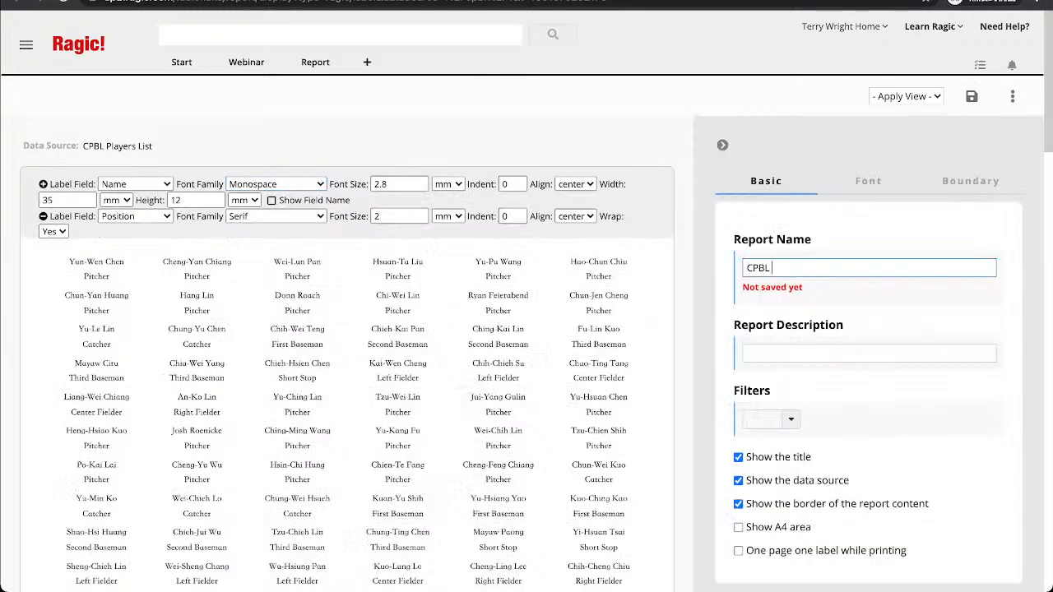
type("Players Labels")
left_click(747, 352)
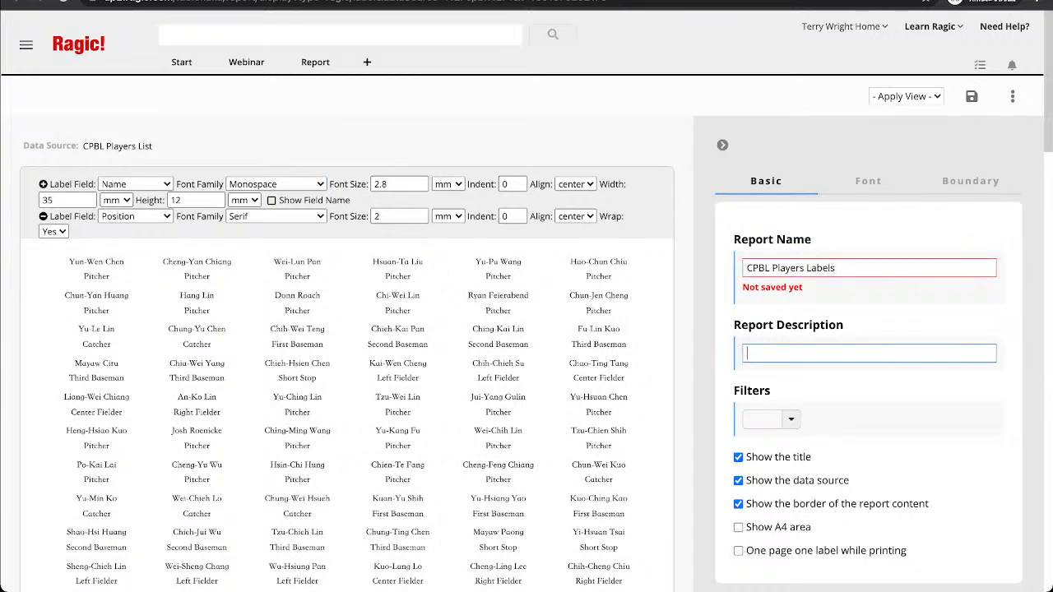
type("All Name+Position Labels")
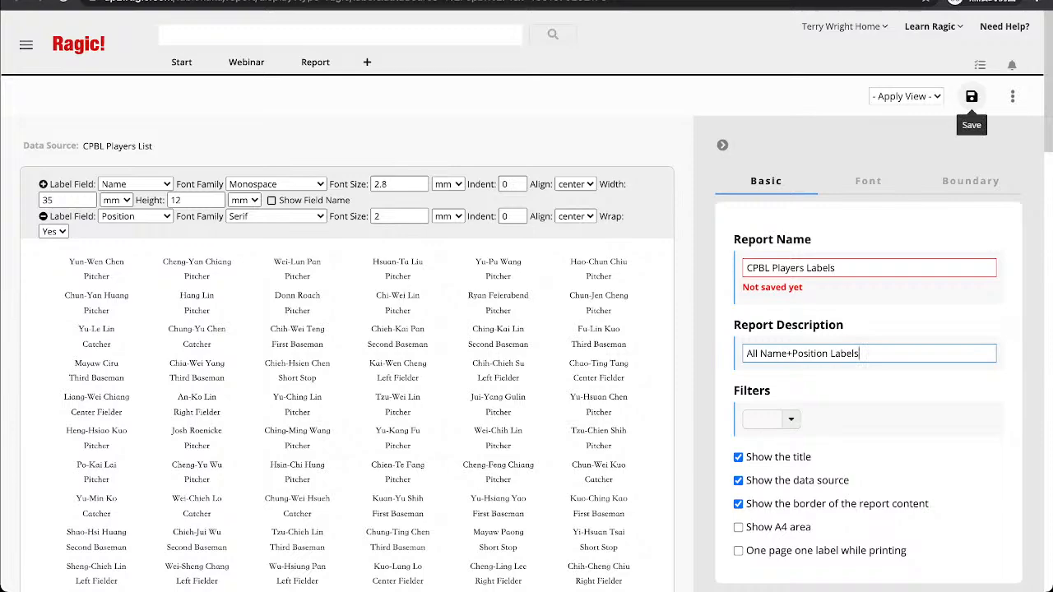
scroll(527, 329, "down", 3)
scroll(526, 329, "up", 3)
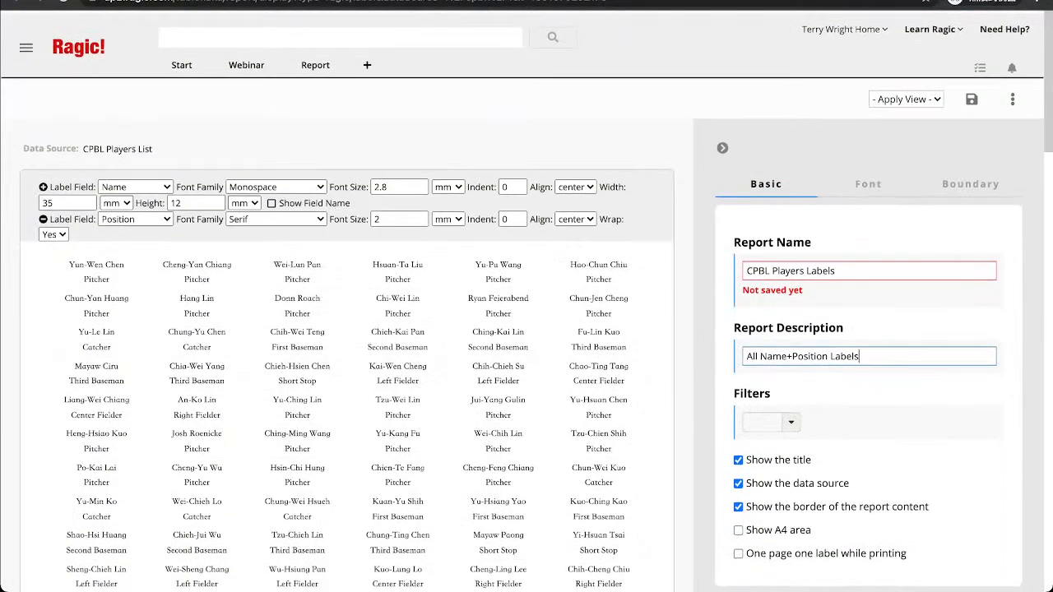
left_click(971, 96)
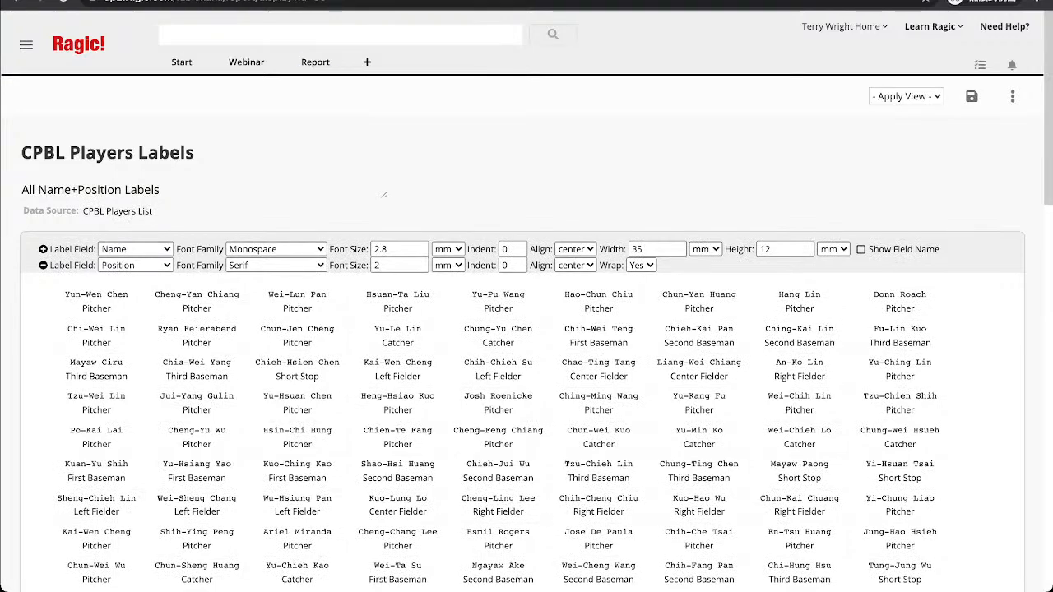
Return to the home page and open the saved CPBL Players Labels report from the Report group.
left_click(315, 62)
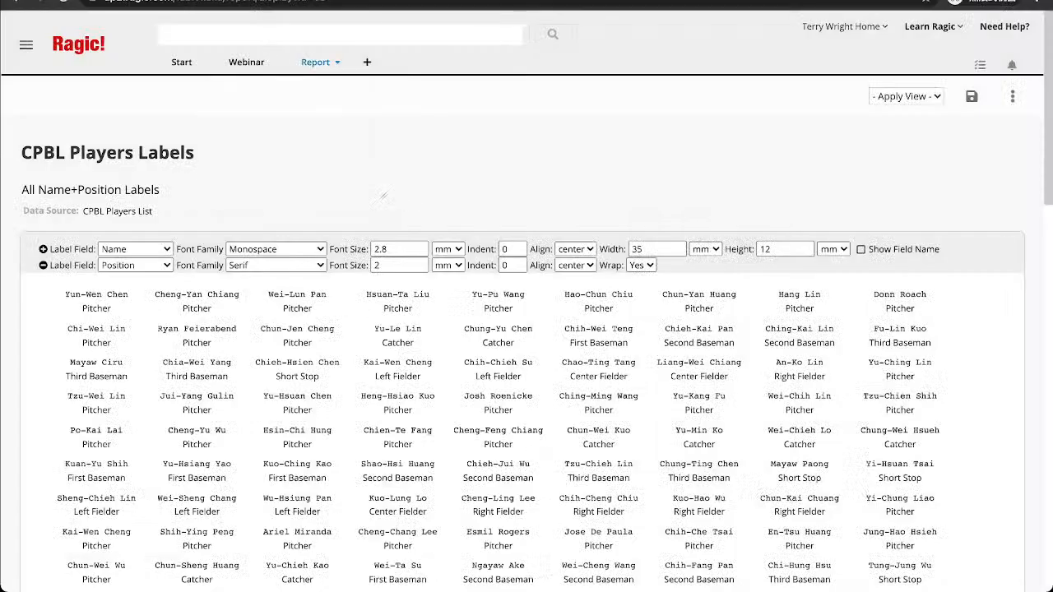
left_click(315, 61)
left_click(181, 62)
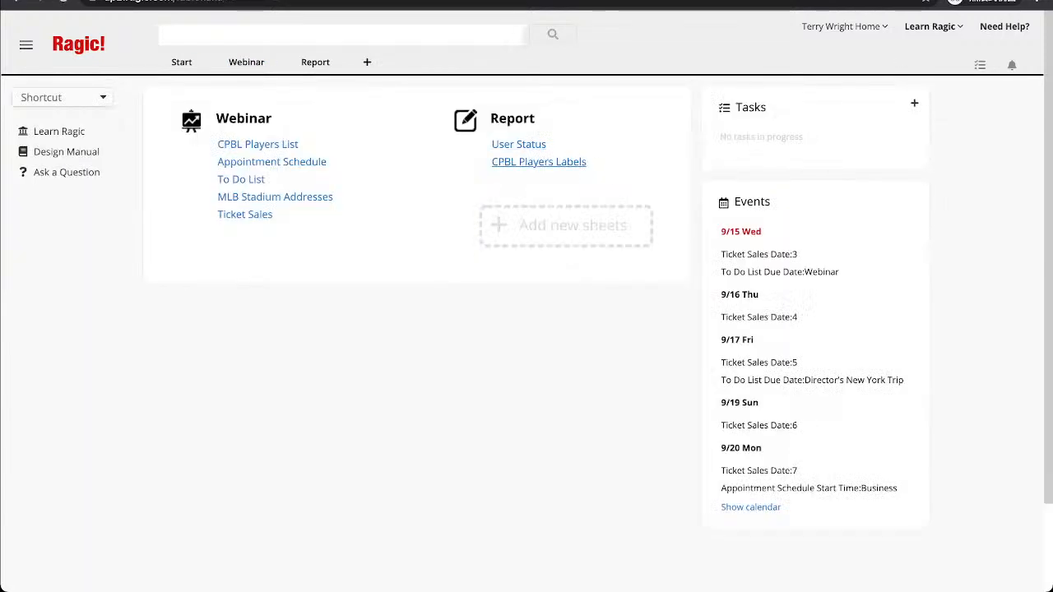
left_click(539, 161)
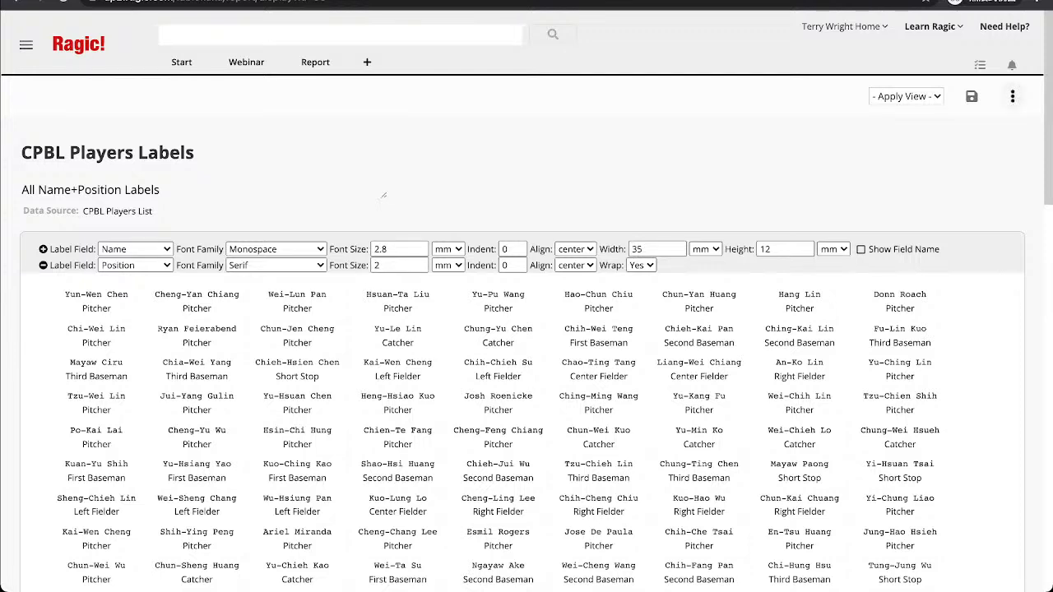
Open the label report's style settings and review the Basic, Font and Boundary options.
left_click(1012, 96)
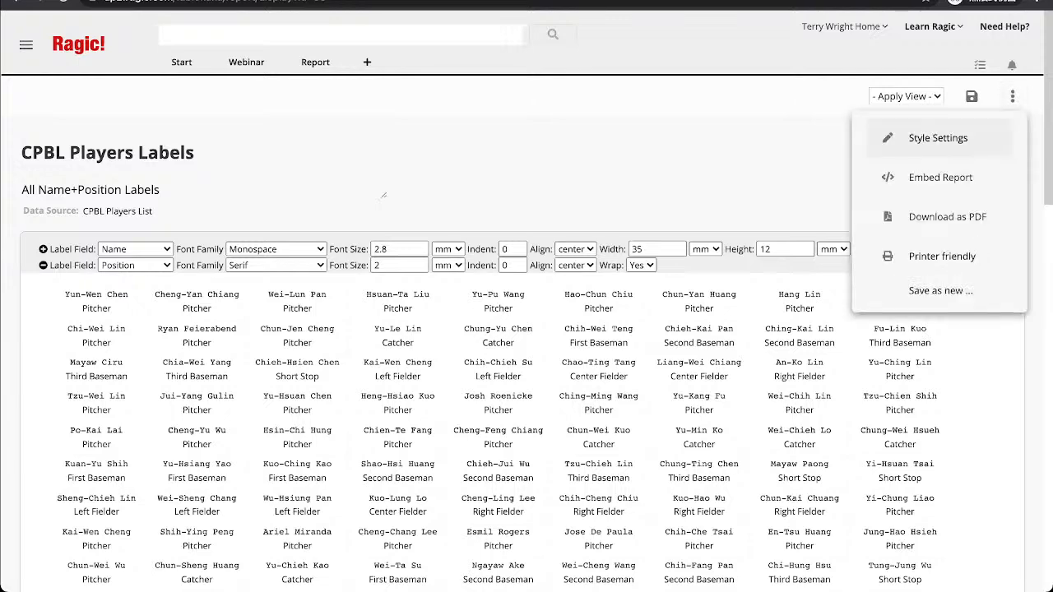
left_click(937, 137)
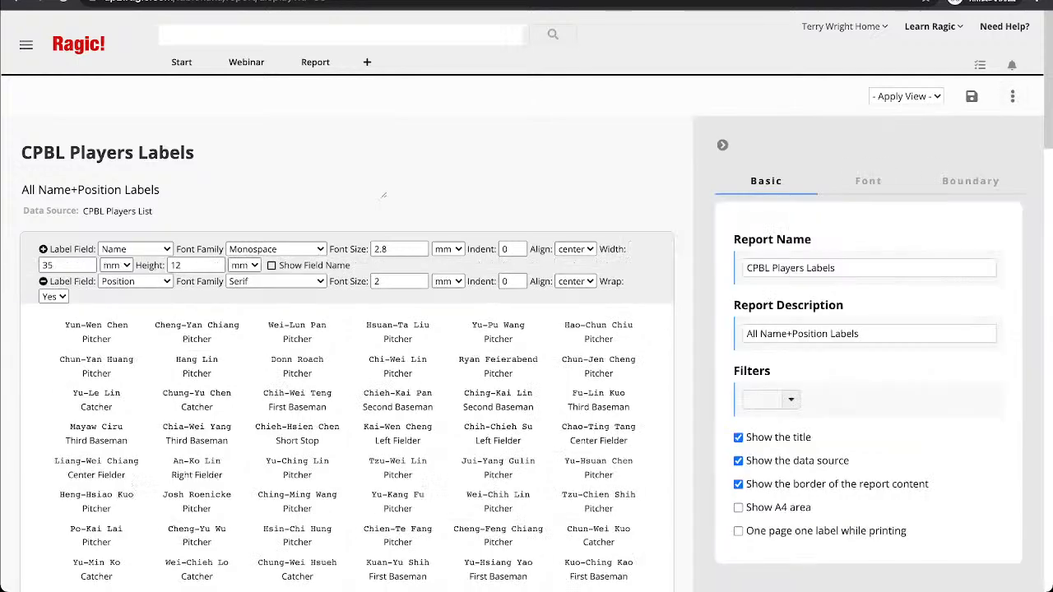
scroll(526, 329, "down", 1)
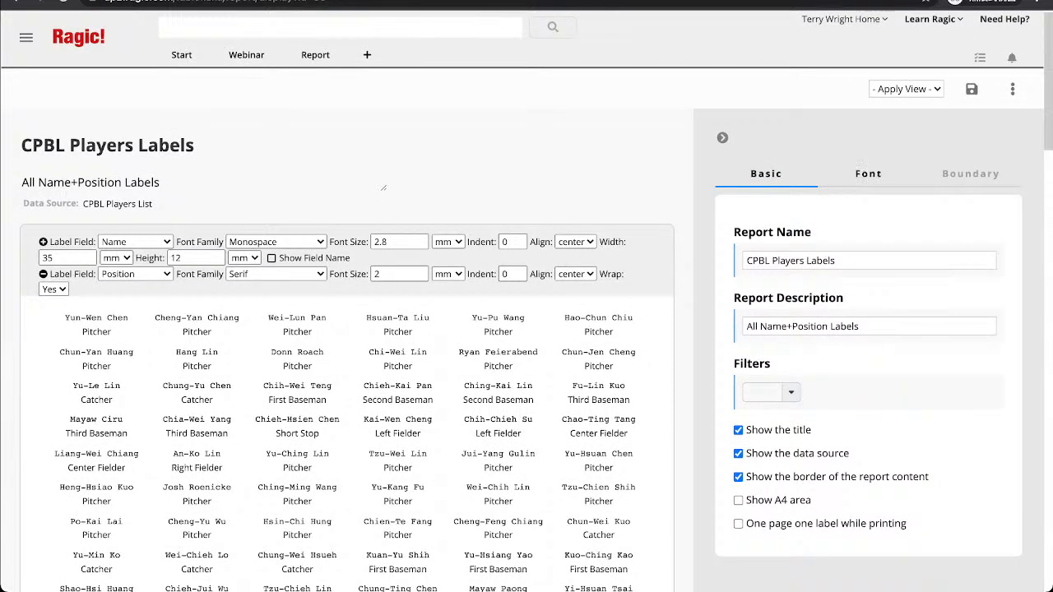
left_click(867, 173)
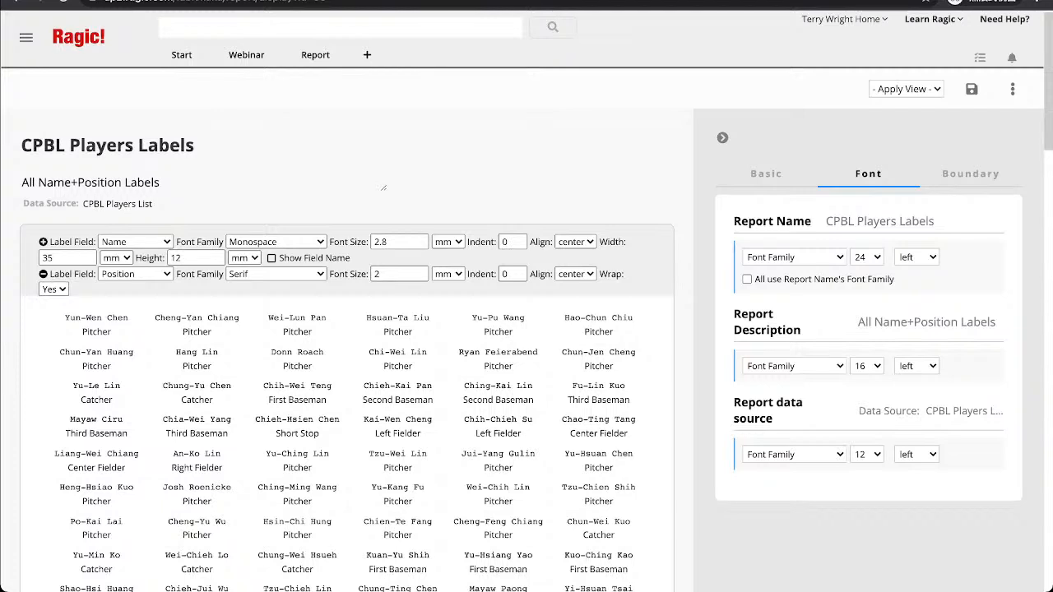
left_click(970, 173)
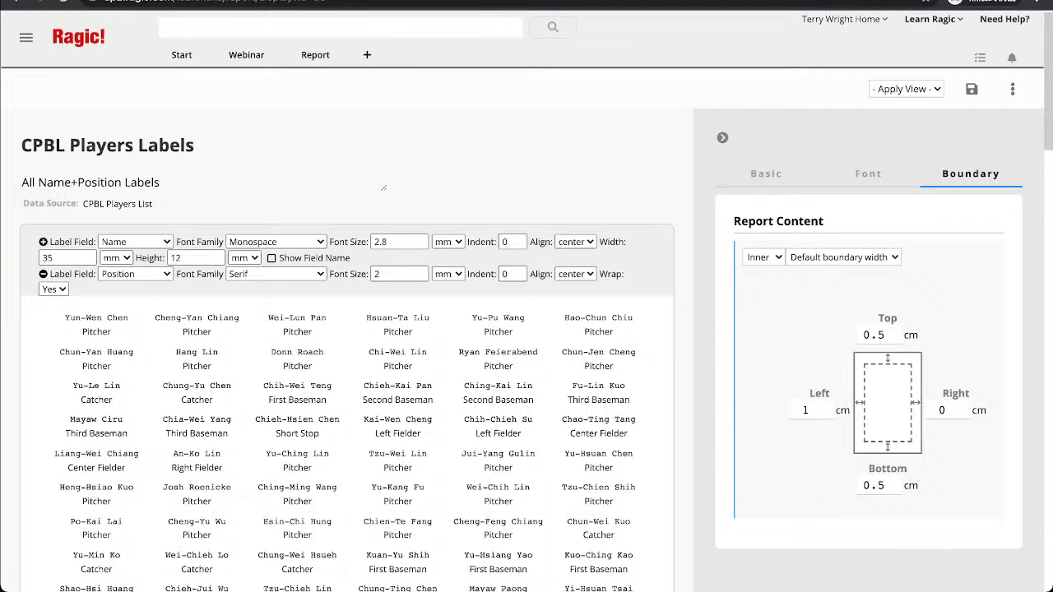
Set the report content boundary to Outer with the default boundary width, and close the style settings.
left_click(762, 257)
left_click(843, 257)
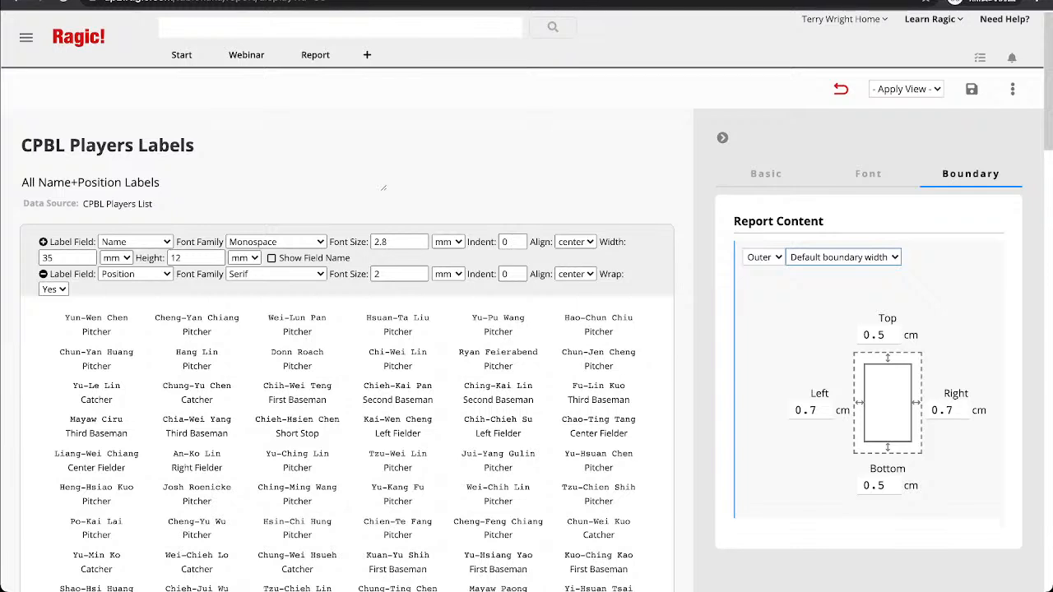
left_click(869, 334)
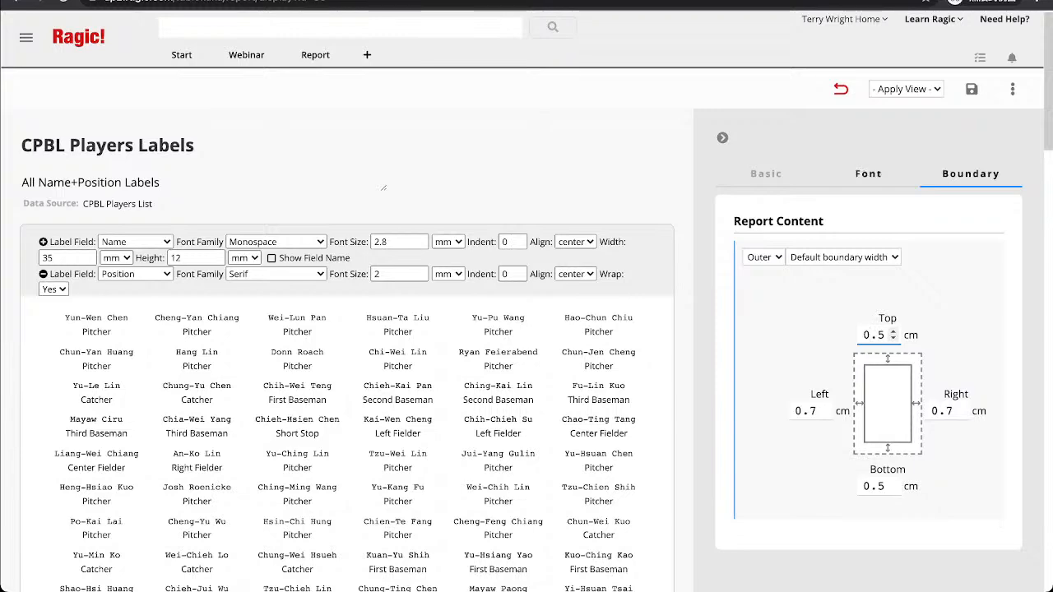
left_click(722, 138)
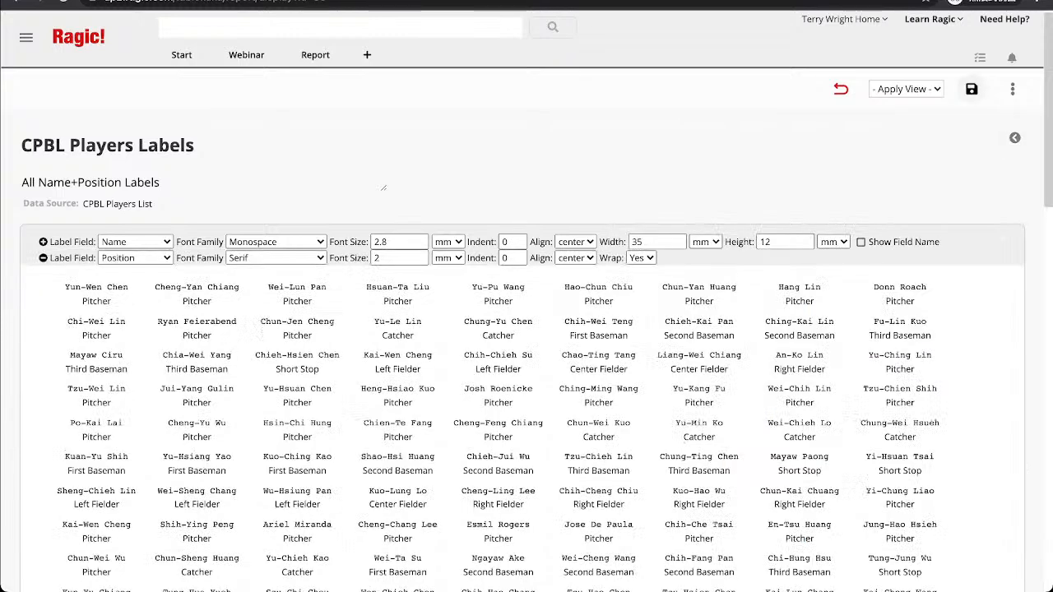
Apply the Pitcher view to the label report, look through the filtered labels, and revert the unsaved changes.
left_click(905, 89)
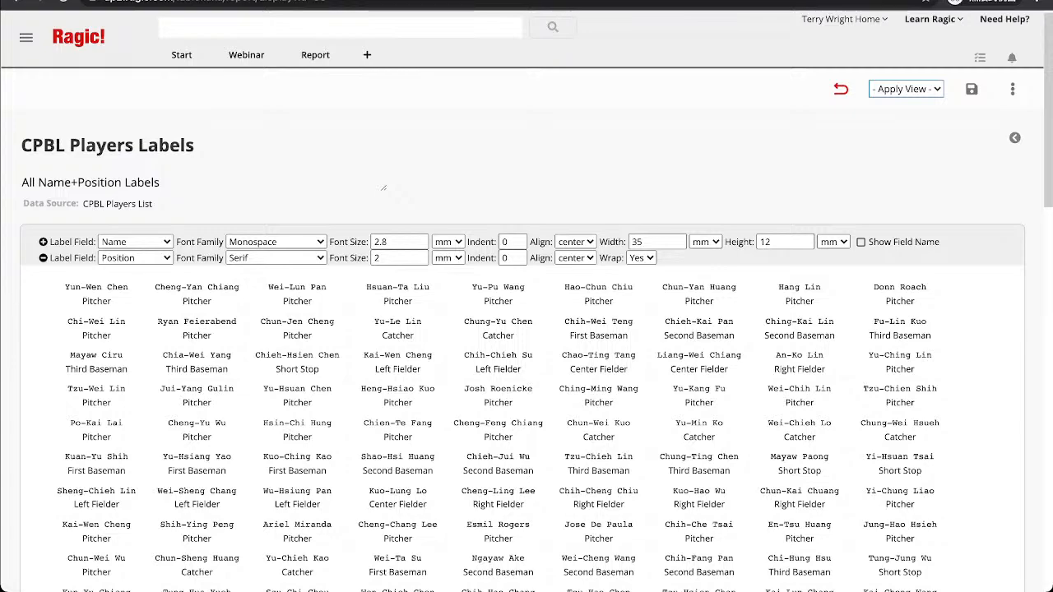
left_click(905, 89)
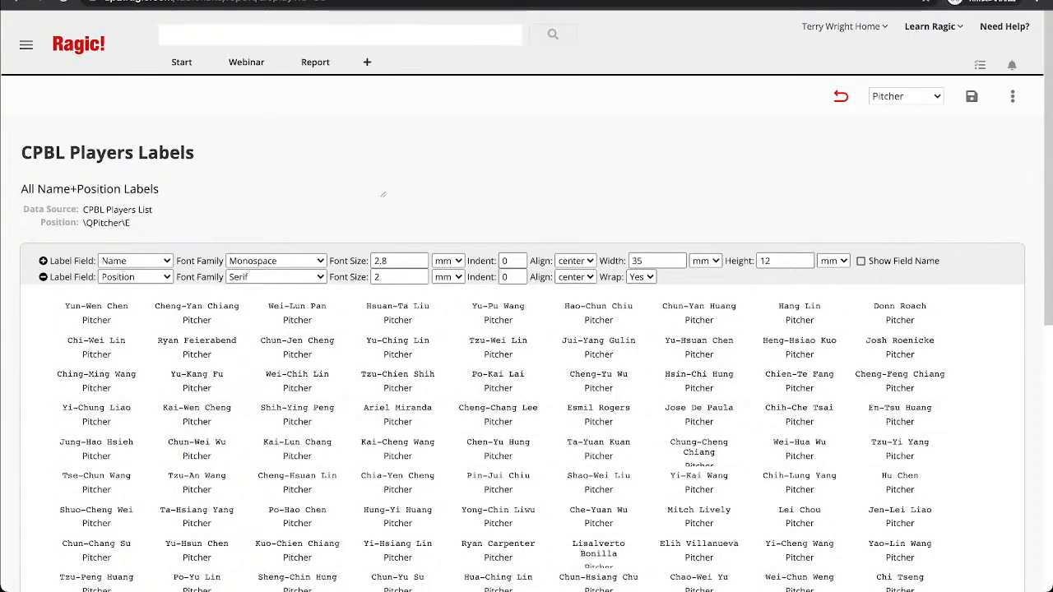
scroll(527, 329, "down", 2)
scroll(381, 85, "down", 5)
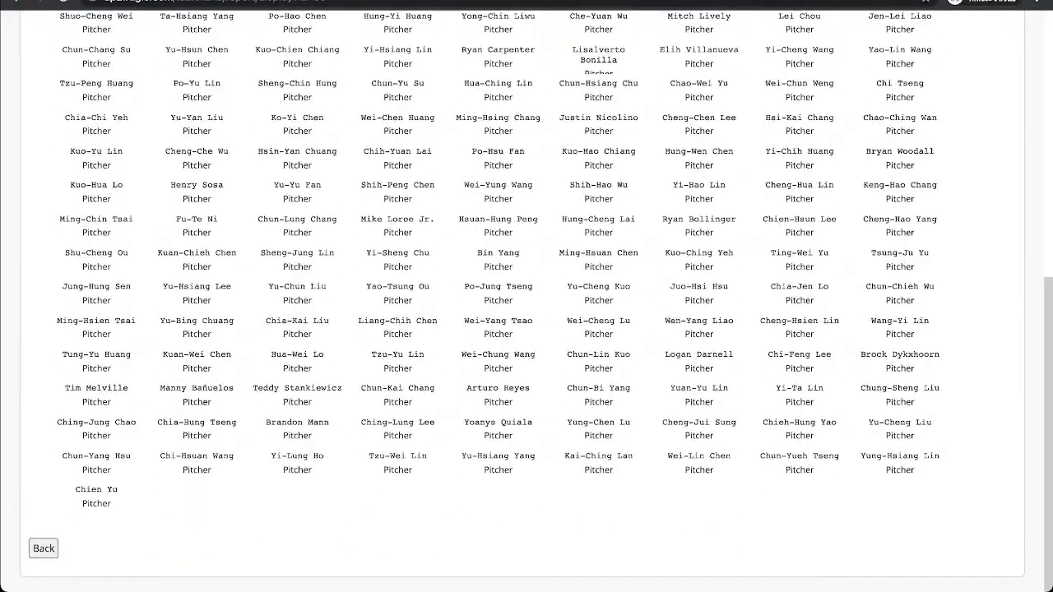
scroll(526, 329, "up", 1)
scroll(382, 97, "up", 5)
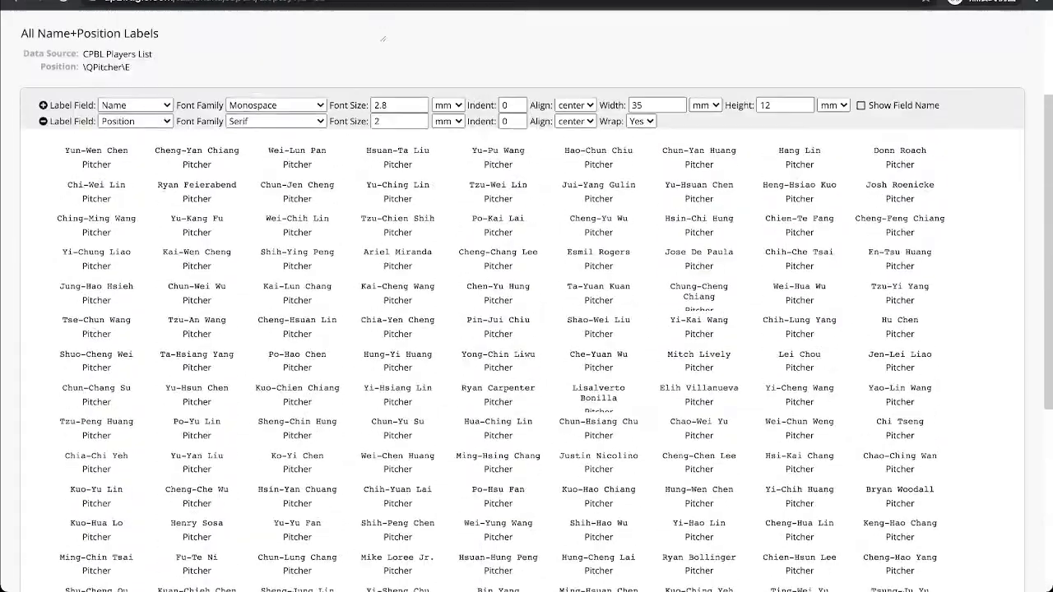
scroll(527, 329, "up", 1)
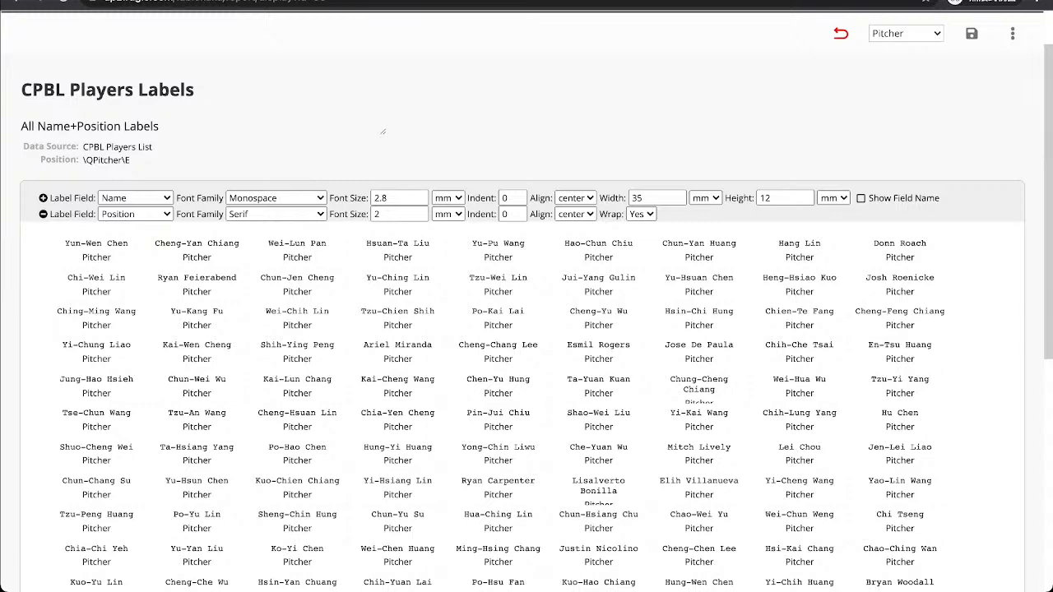
scroll(527, 328, "up", 2)
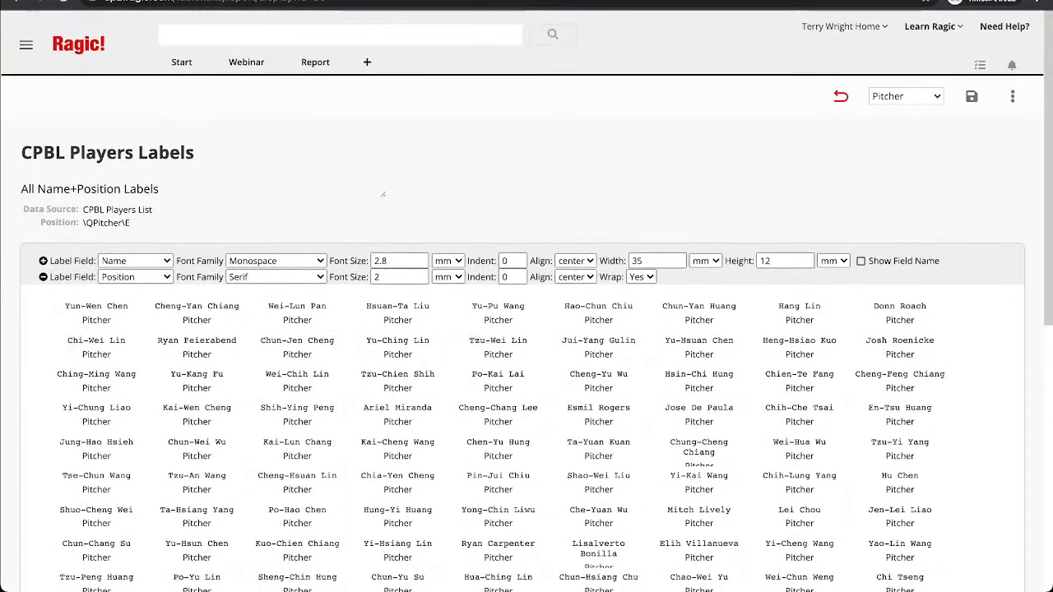
left_click(841, 96)
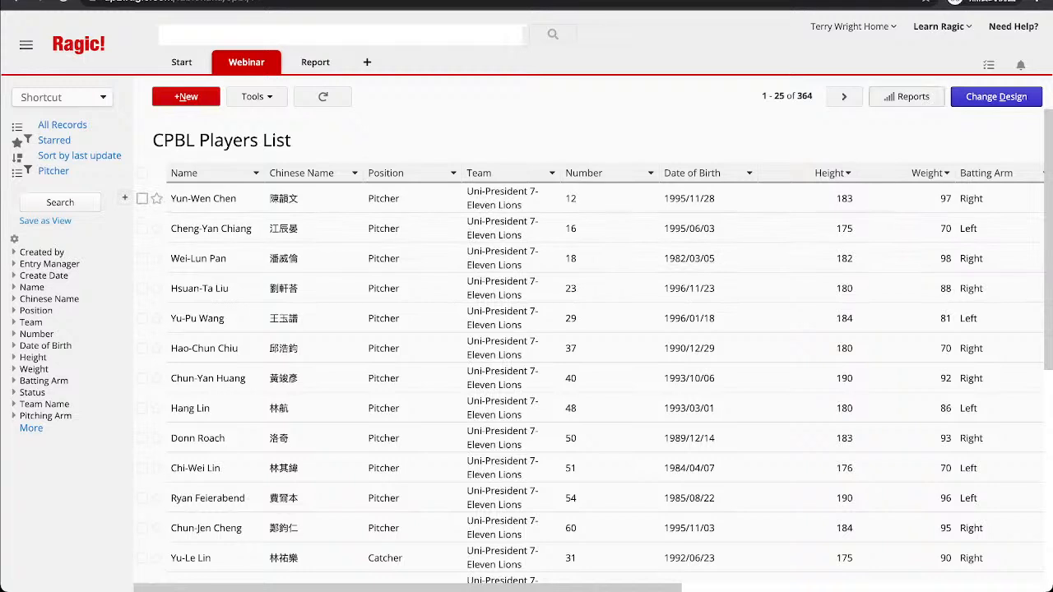
Start a grouping report from the CPBL Players List, grouped by Team and sorted by Position in ascending order.
left_click(906, 96)
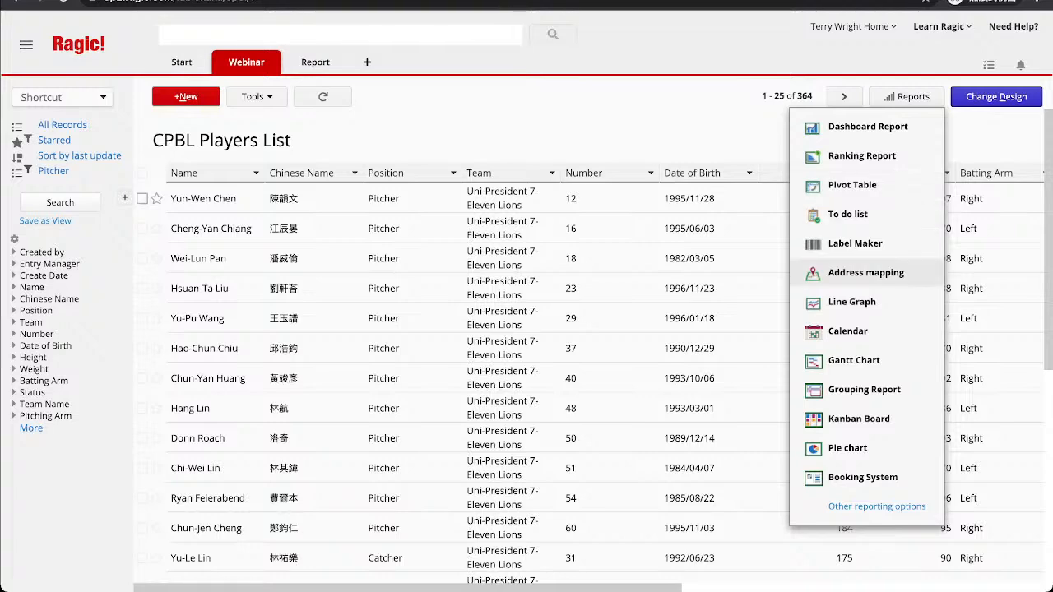
left_click(864, 389)
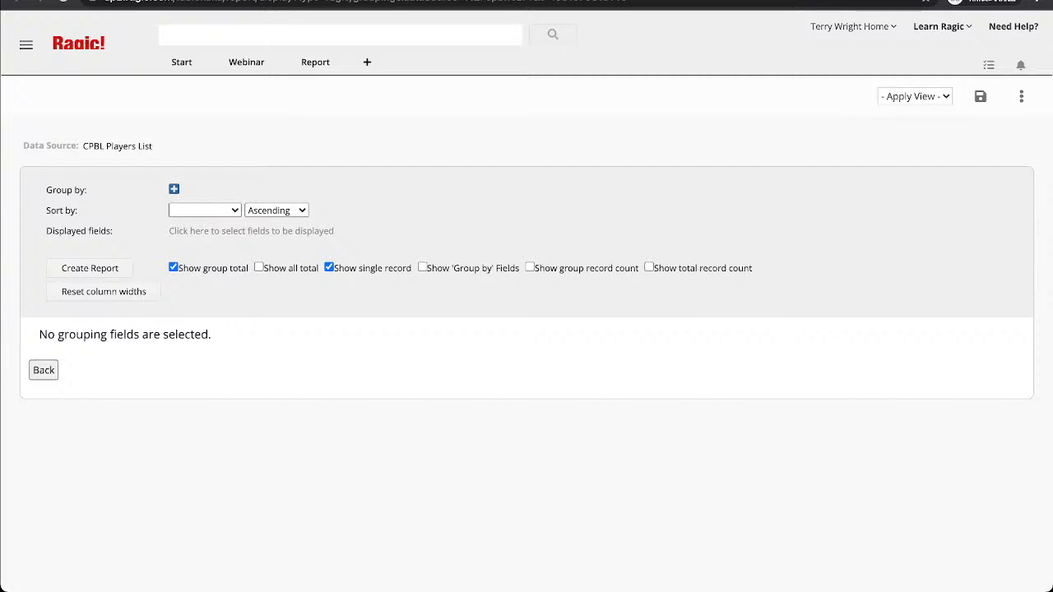
left_click(174, 189)
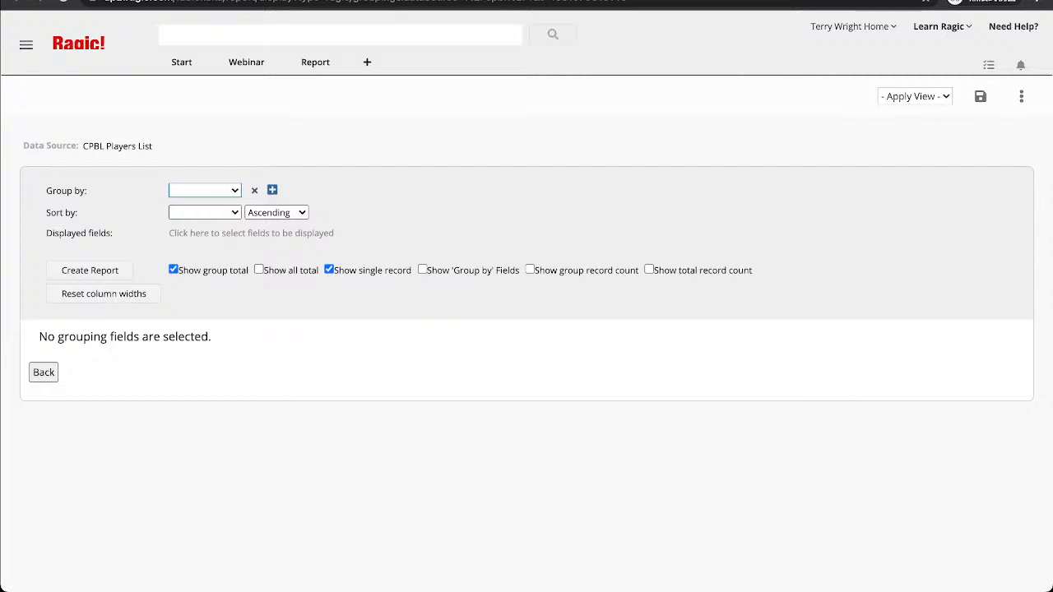
left_click(204, 190)
left_click(204, 212)
left_click(204, 212)
Remove Chinese Name, Date of Birth and Batting Arm from the displayed fields, and create the grouping report.
left_click(251, 233)
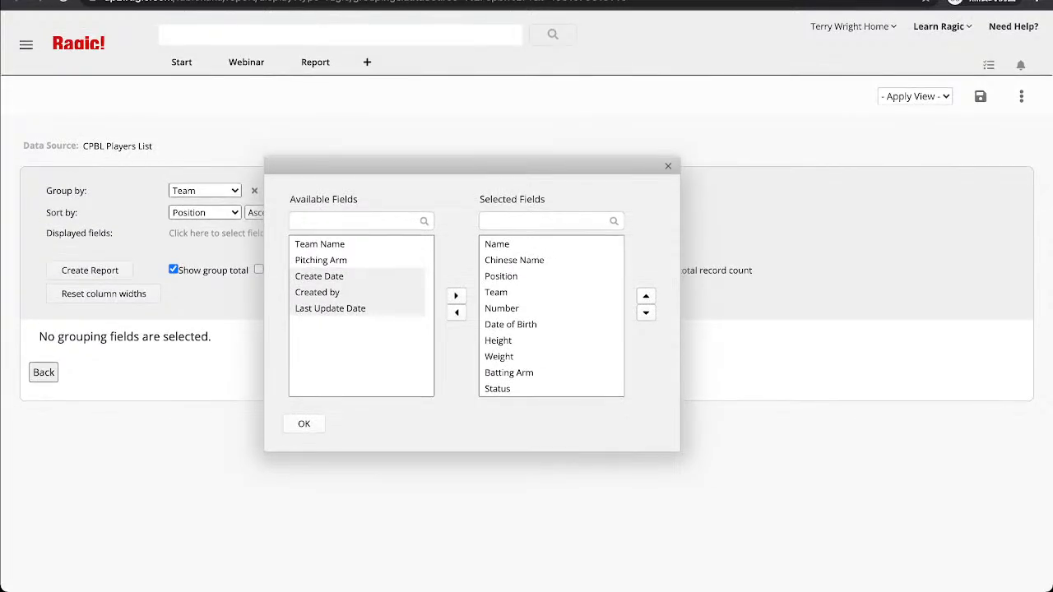
left_click(514, 259)
left_click(456, 313)
left_click(510, 307)
left_click(456, 313)
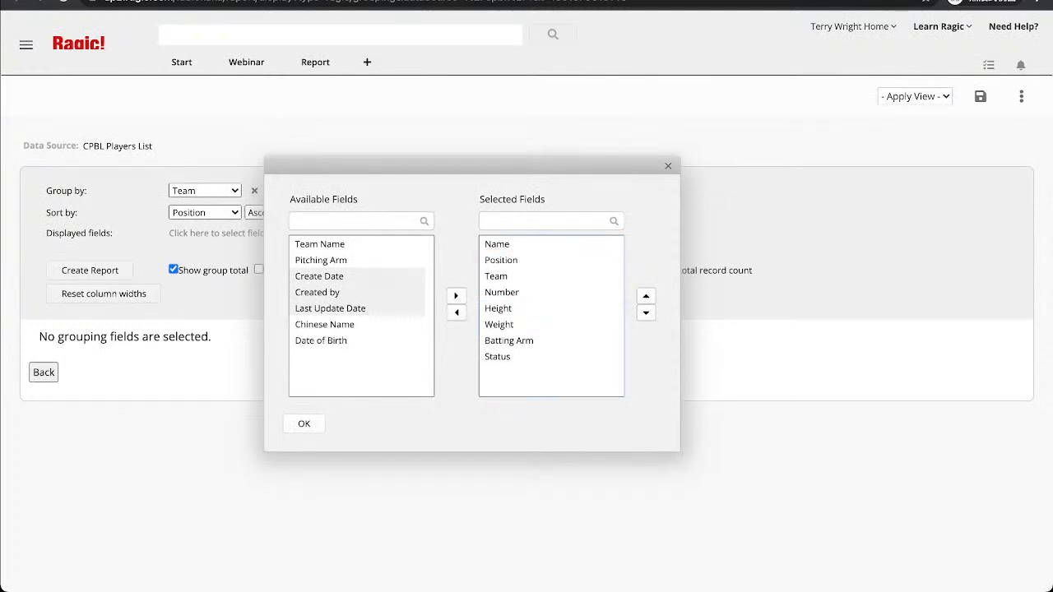
left_click(510, 356)
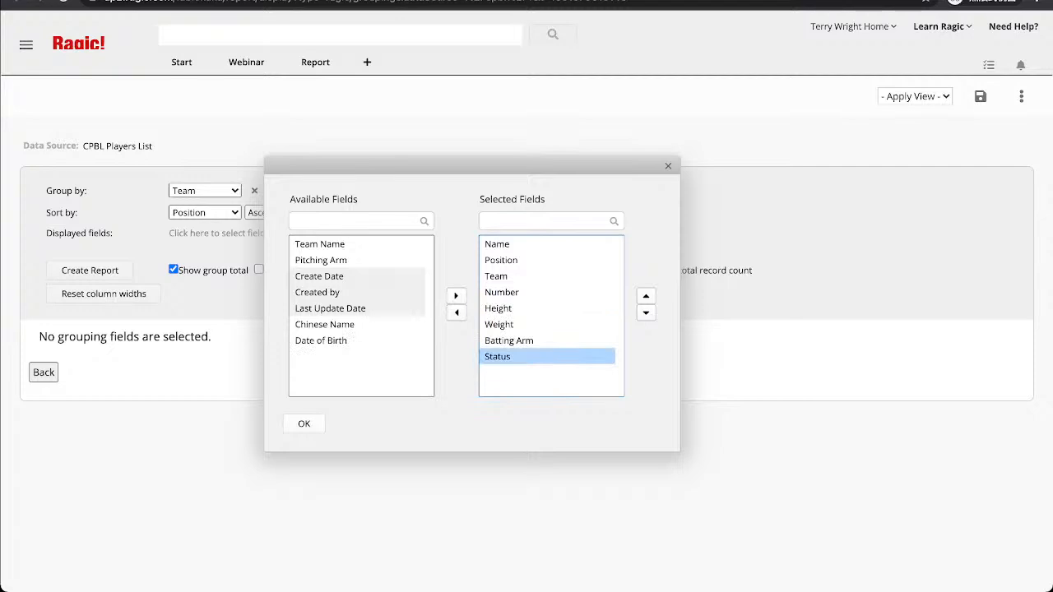
left_click(510, 339)
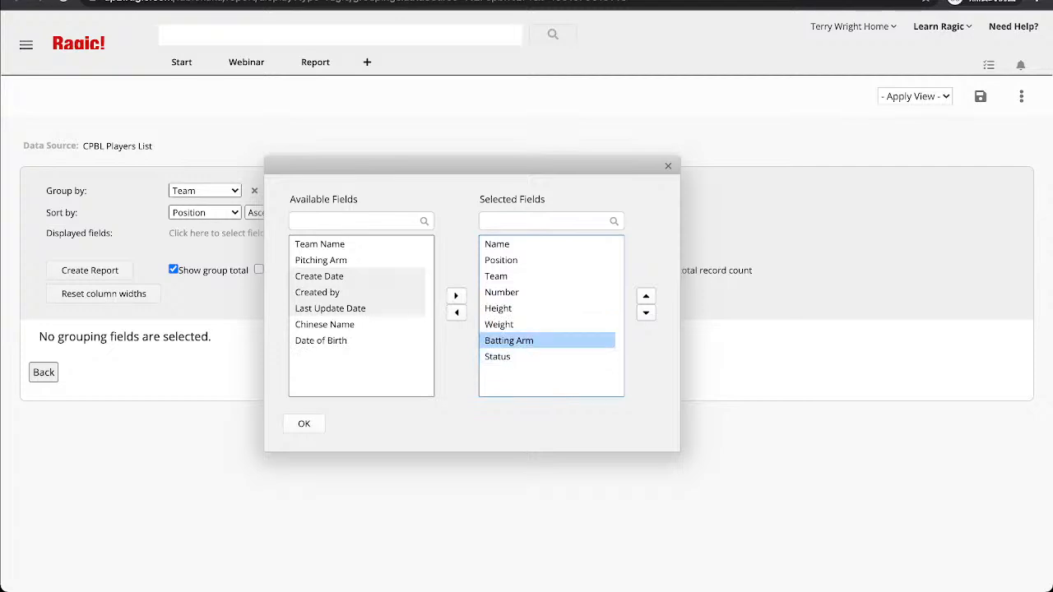
left_click(456, 312)
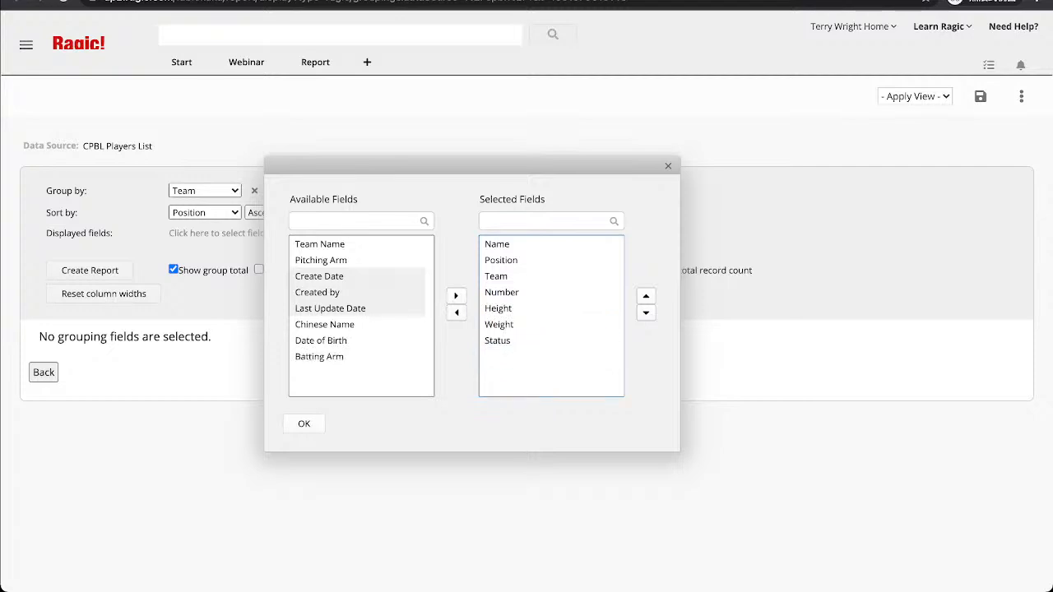
left_click(303, 423)
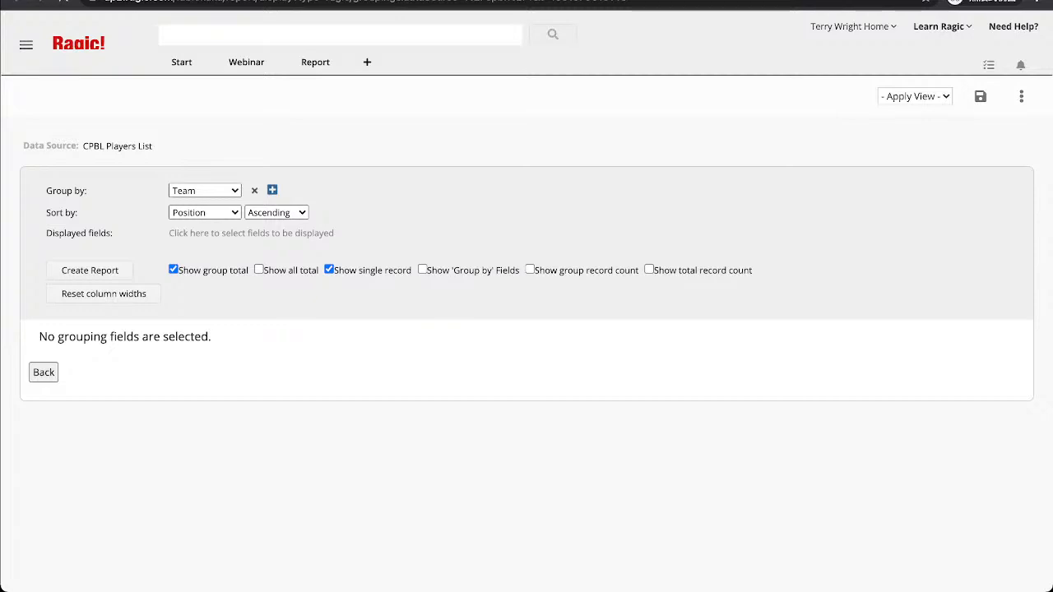
Examine the grouping report's player rows under the Rakuten Monkeys team heading.
scroll(527, 329, "down", 1)
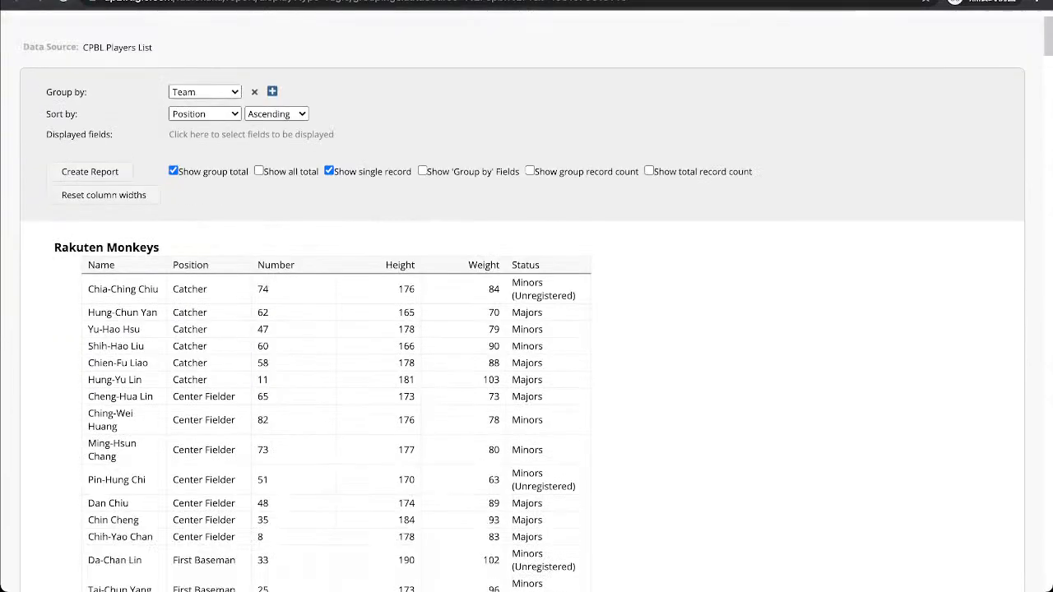
scroll(328, 232, "down", 2)
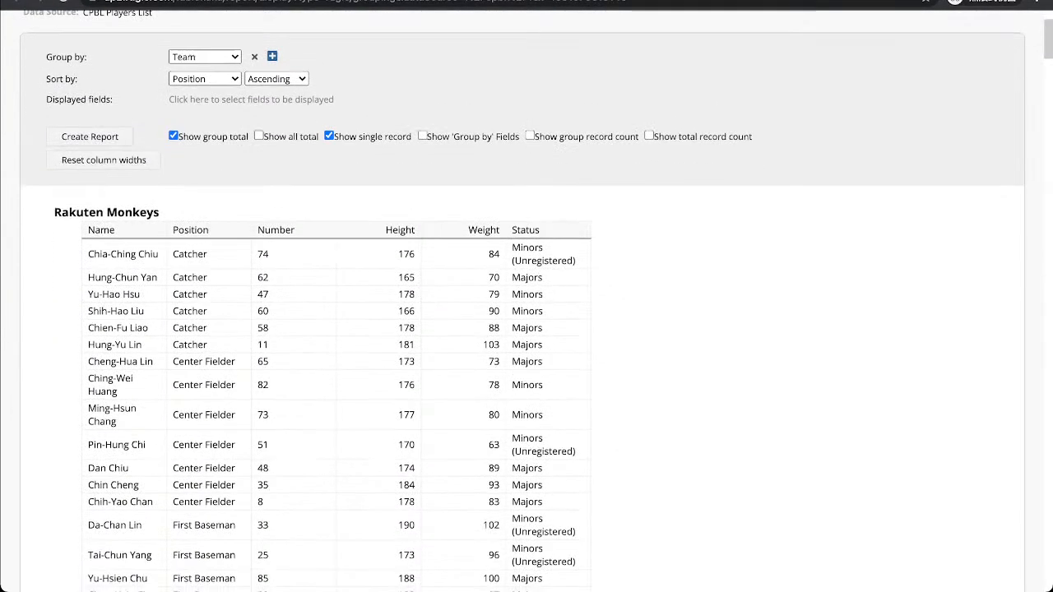
scroll(329, 232, "down", 1)
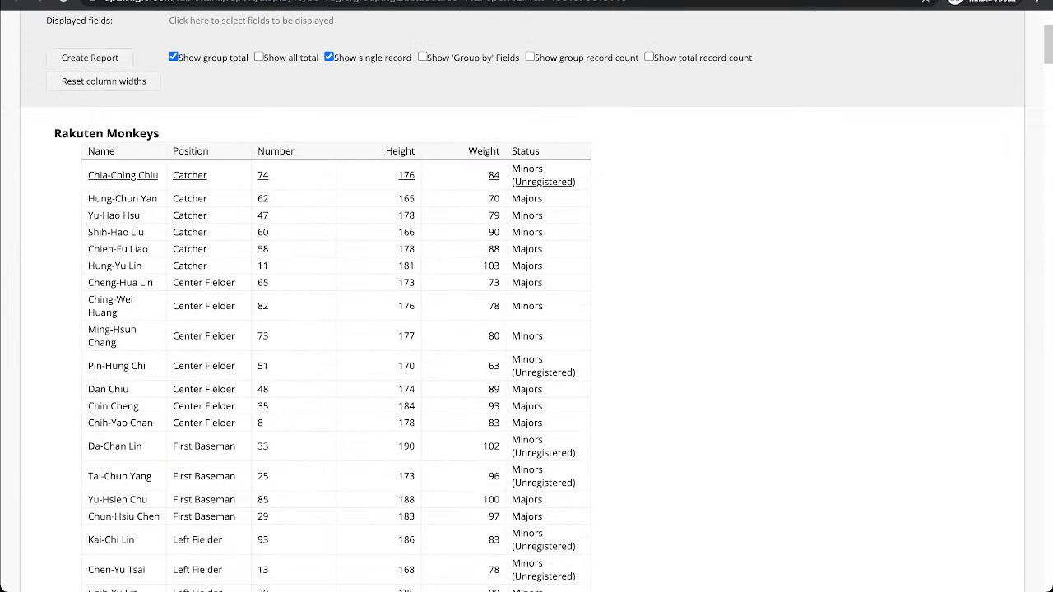
scroll(329, 175, "down", 1)
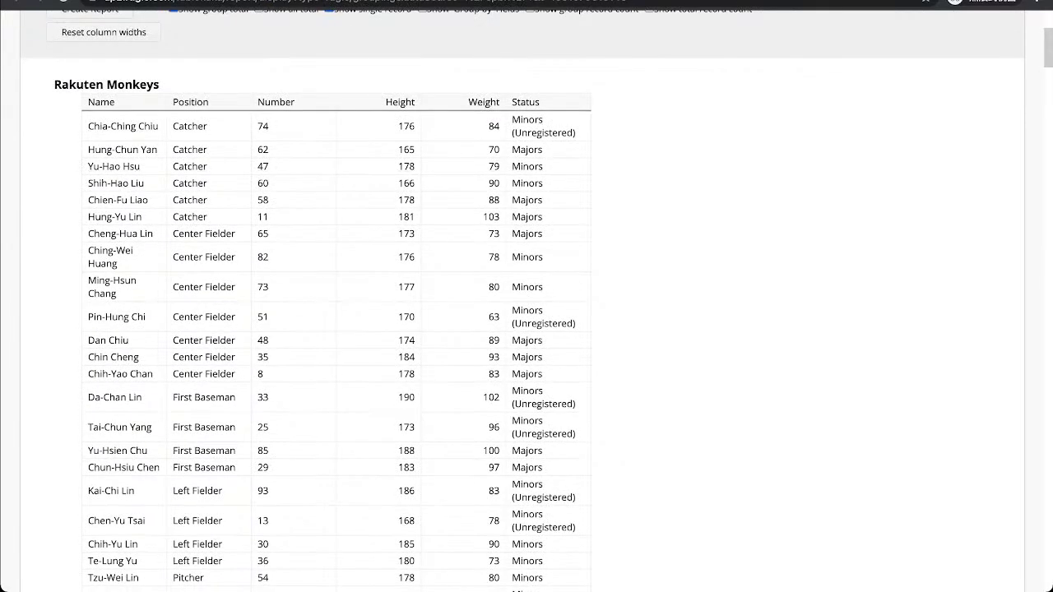
triple_click(80, 85)
left_click(79, 85)
scroll(80, 85, "up", 1)
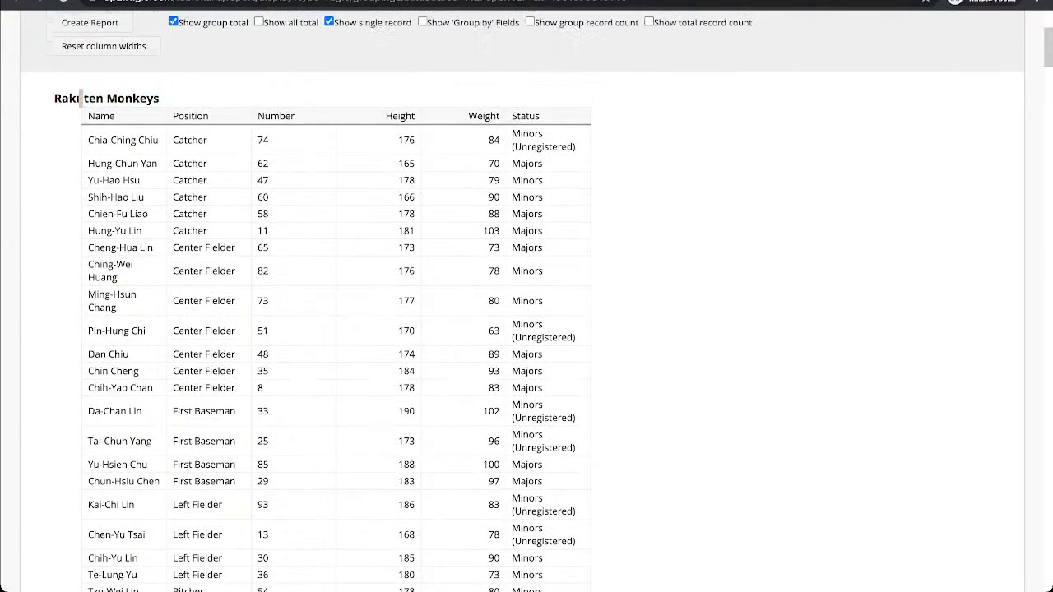
View the full record of the Rakuten Monkeys catcher numbered 47, close it, and return to the grouping settings.
left_click(113, 222)
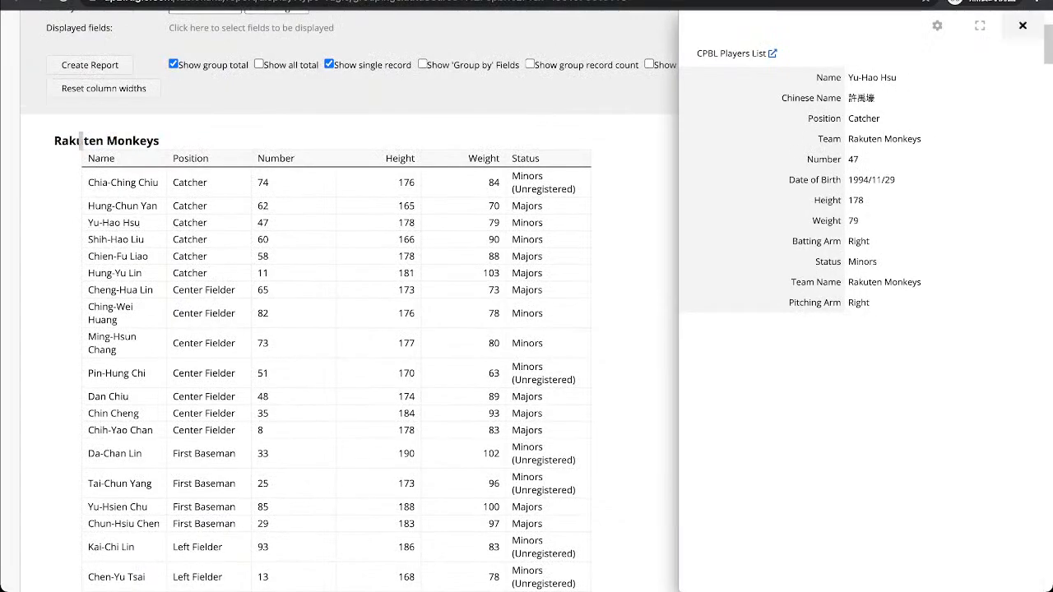
left_click(1021, 24)
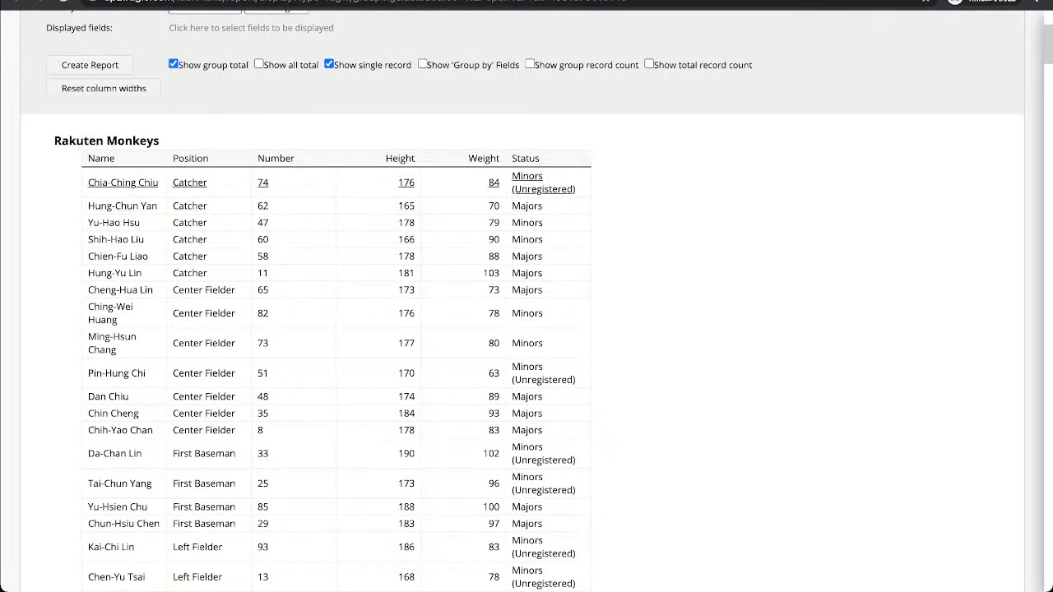
scroll(123, 206, "down", 2)
scroll(123, 206, "up", 4)
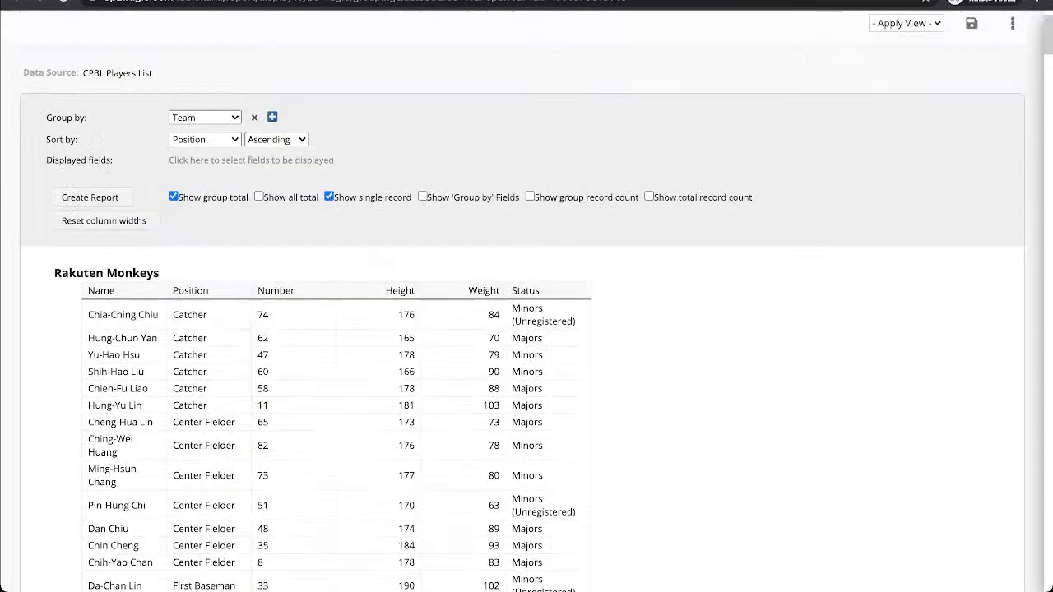
Examine the team groups in the grouping report, including the height and weight totals beneath each group.
scroll(123, 239, "down", 4)
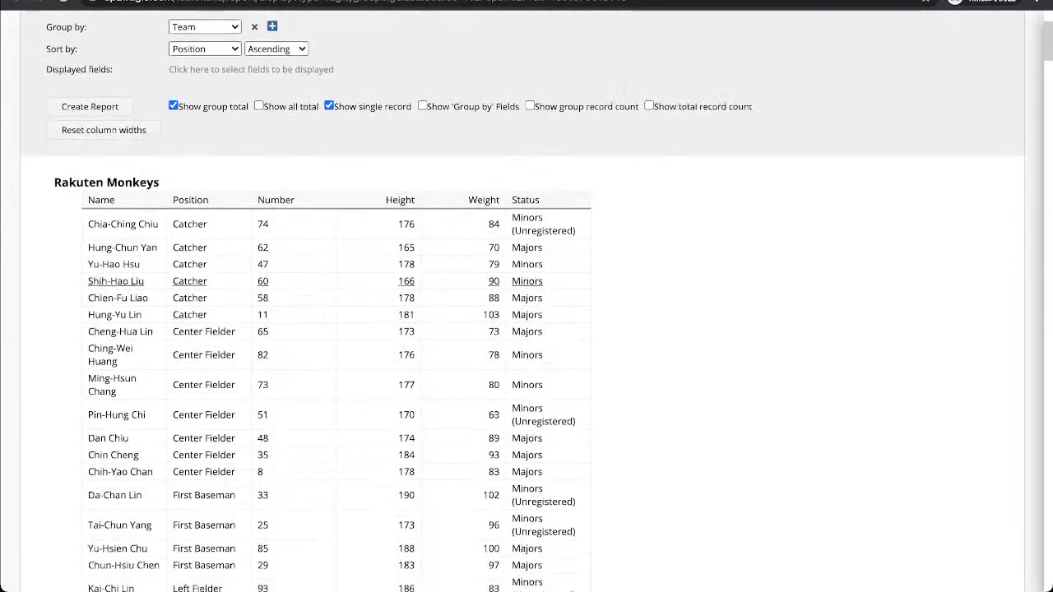
scroll(124, 304, "down", 15)
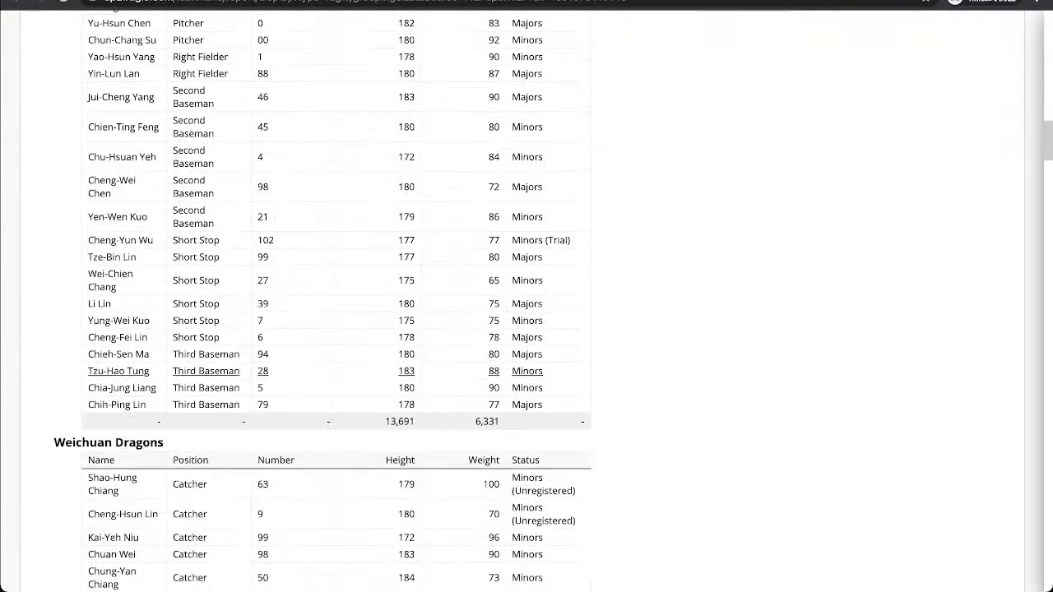
scroll(123, 370, "up", 3)
scroll(124, 370, "down", 3)
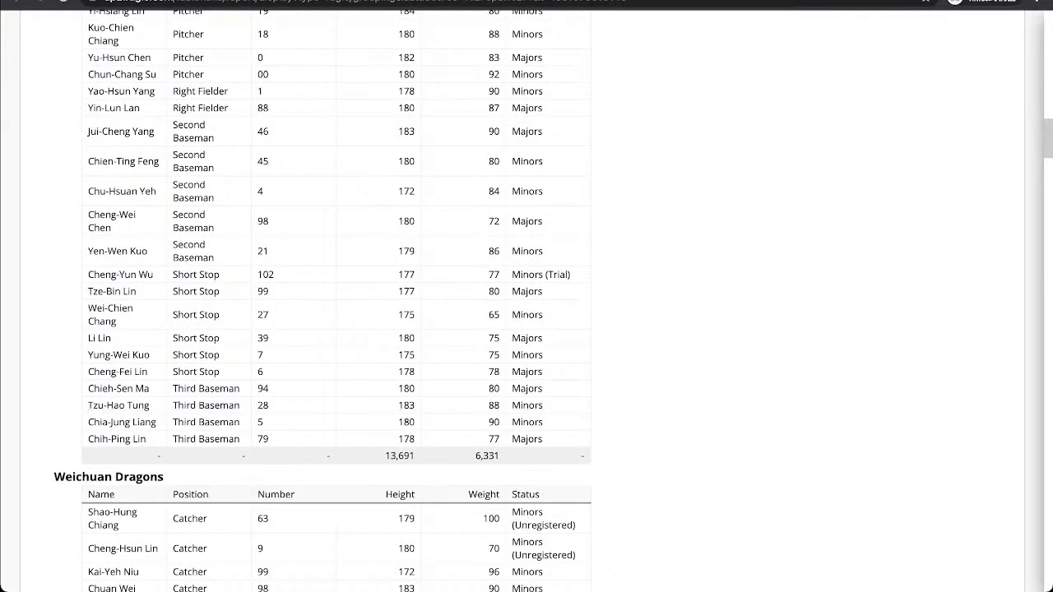
scroll(123, 226, "down", 5)
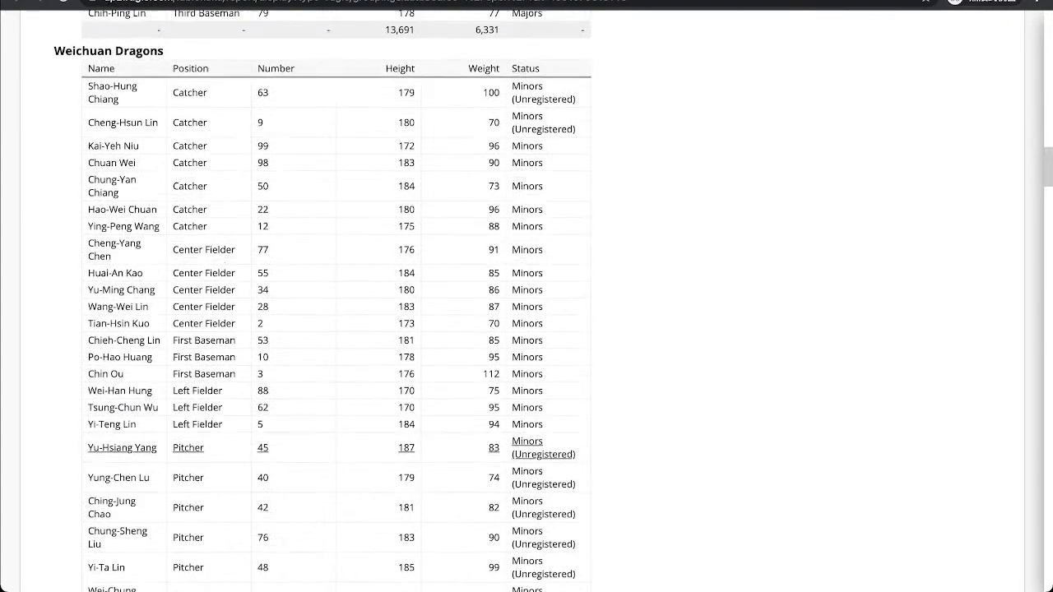
scroll(123, 226, "down", 13)
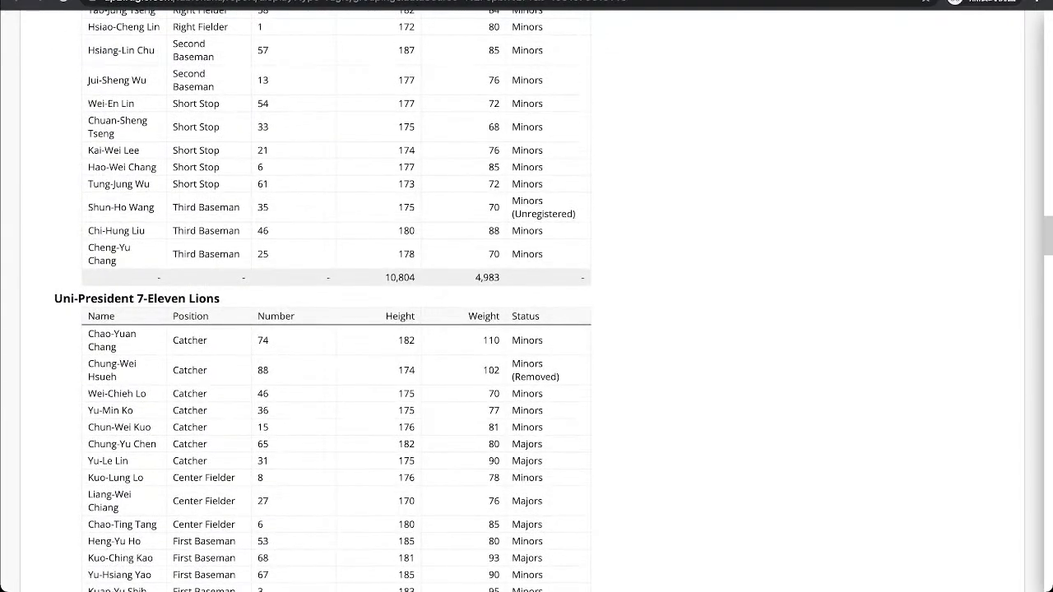
scroll(124, 266, "down", 1)
scroll(336, 266, "up", 1)
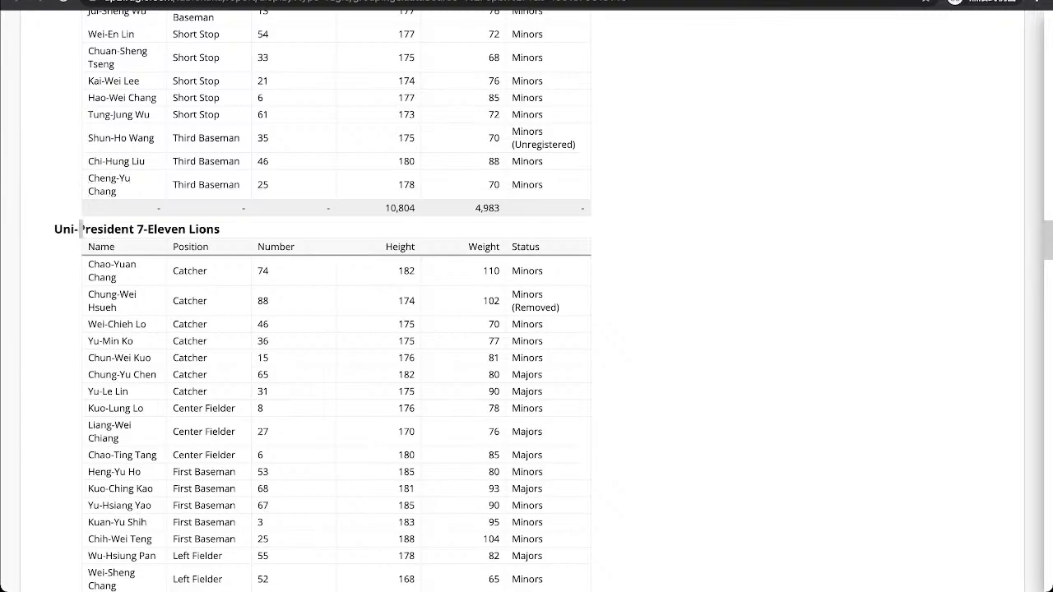
left_click_drag(55, 228, 106, 229)
scroll(526, 329, "down", 10)
scroll(329, 296, "down", 10)
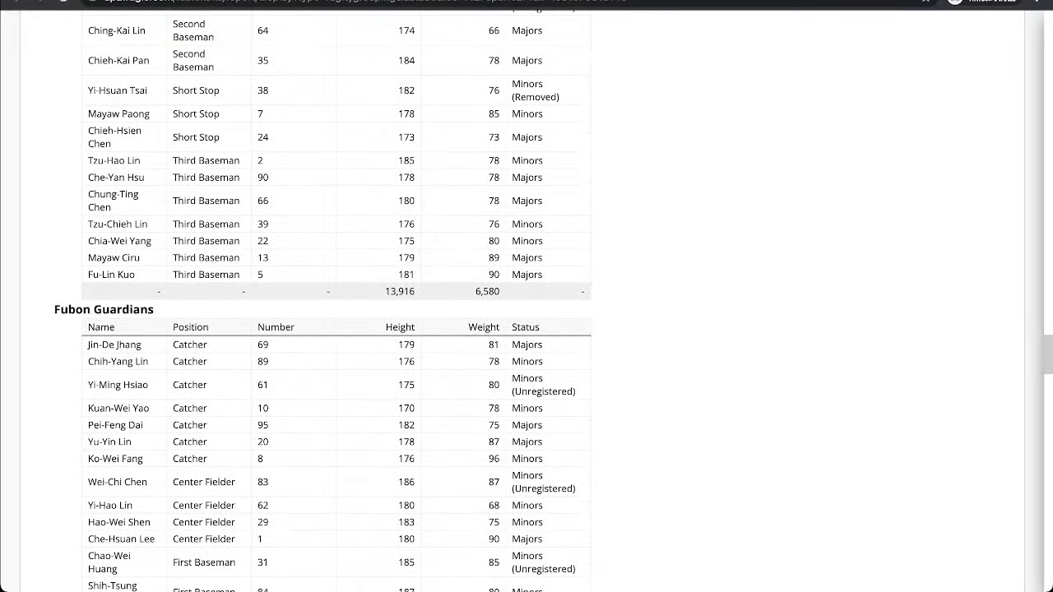
left_click_drag(385, 291, 493, 291)
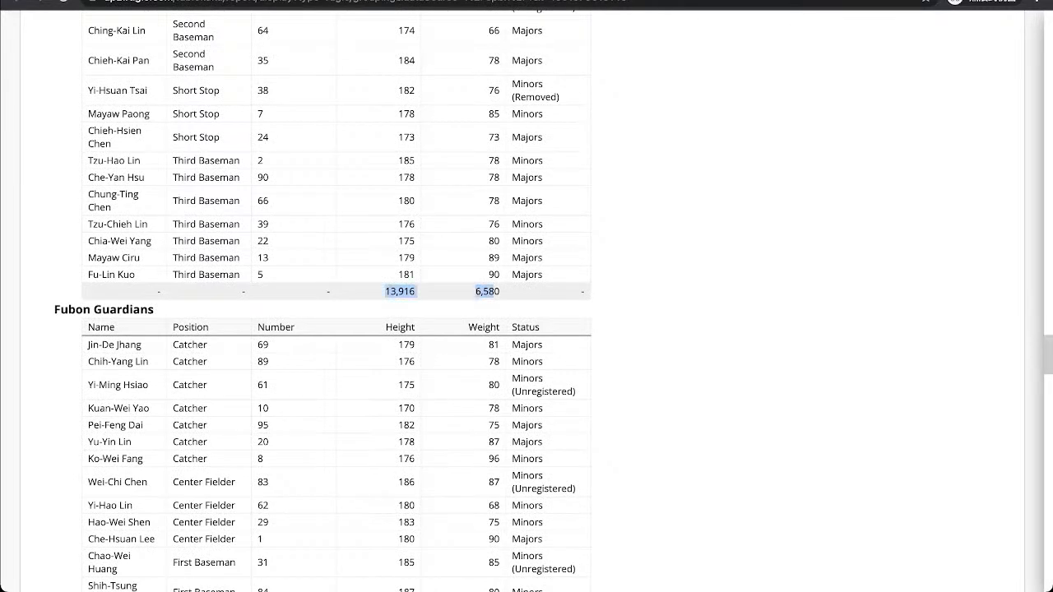
left_click(494, 292)
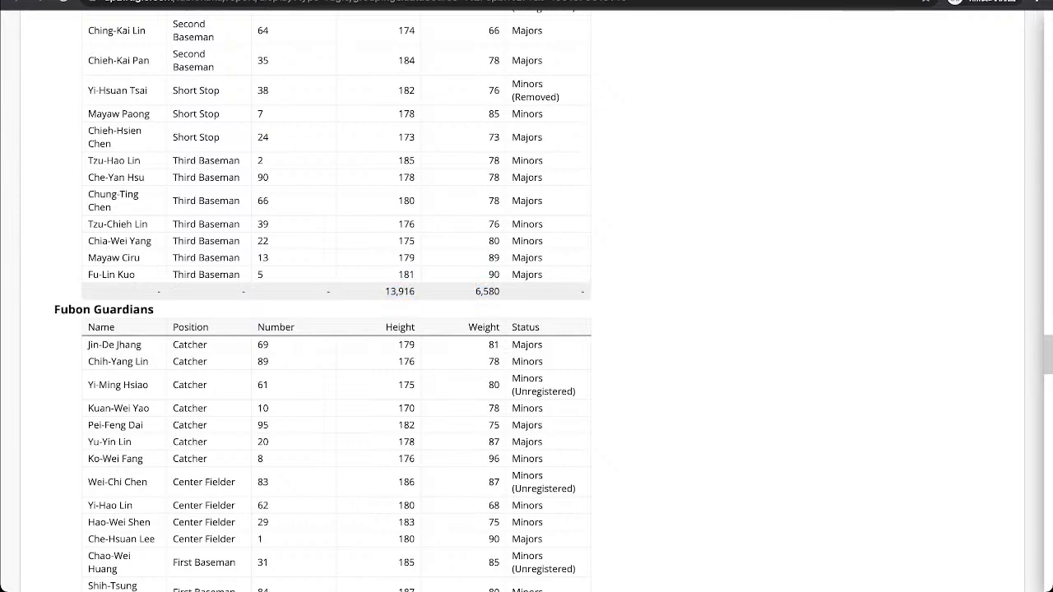
scroll(337, 329, "down", 15)
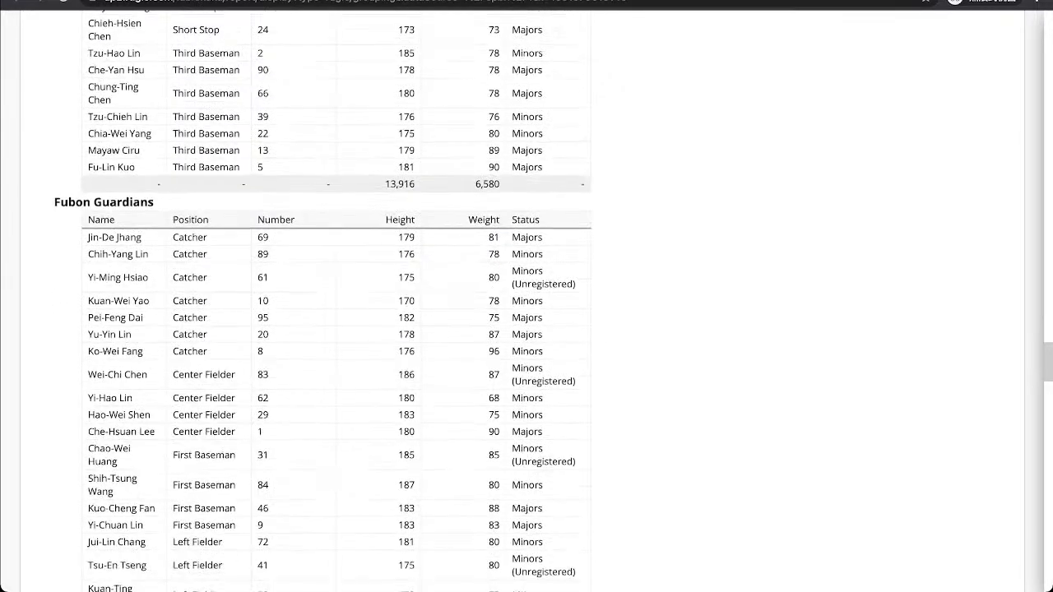
scroll(527, 328, "down", 10)
Enable the overall total and the 'Group by' fields in the grouping report.
scroll(527, 329, "up", 20)
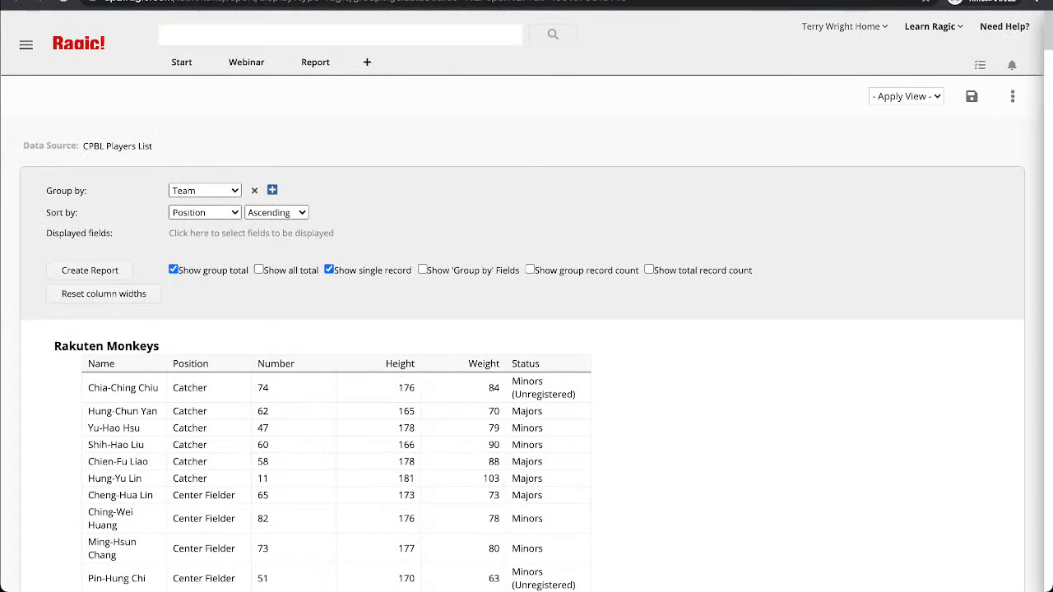
left_click(258, 270)
left_click(422, 270)
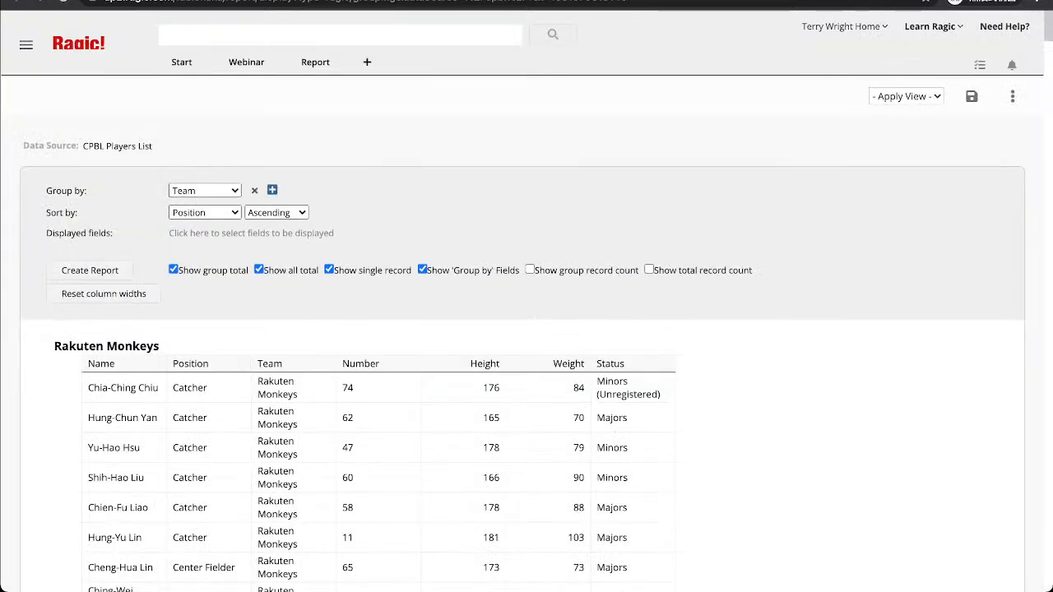
Examine the overall height and weight totals at the report's end and the Team column in the player rows.
scroll(378, 151, "down", 10)
scroll(378, 151, "down", 20)
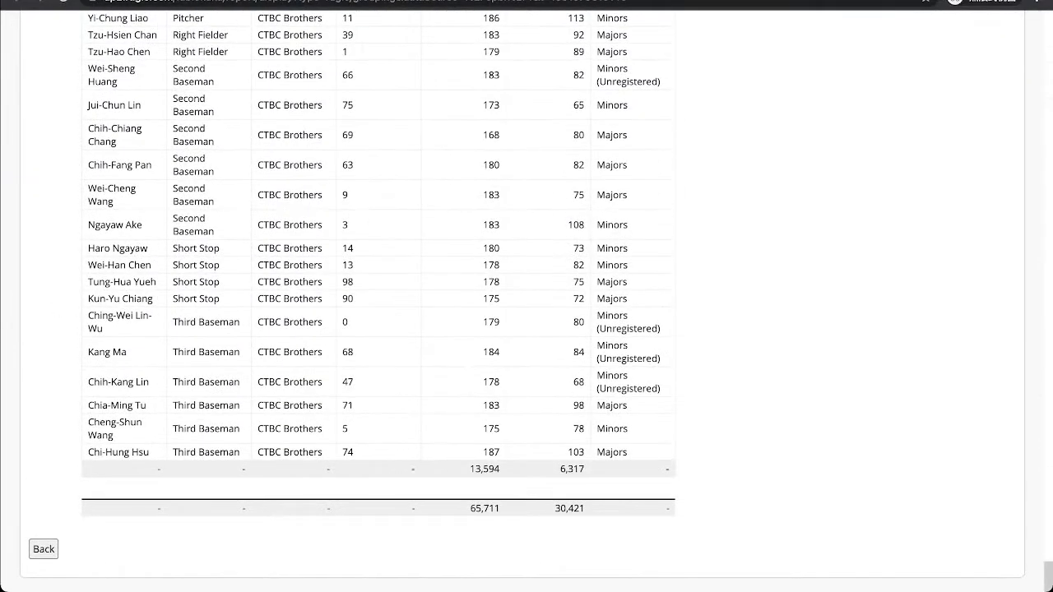
double_click(484, 508)
scroll(378, 296, "up", 20)
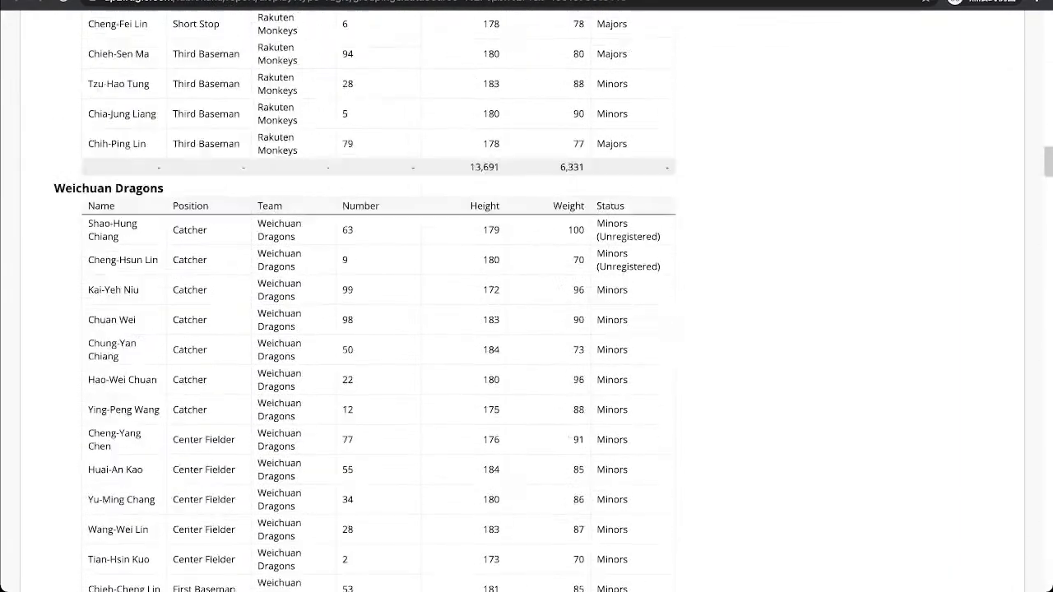
scroll(527, 296, "up", 3)
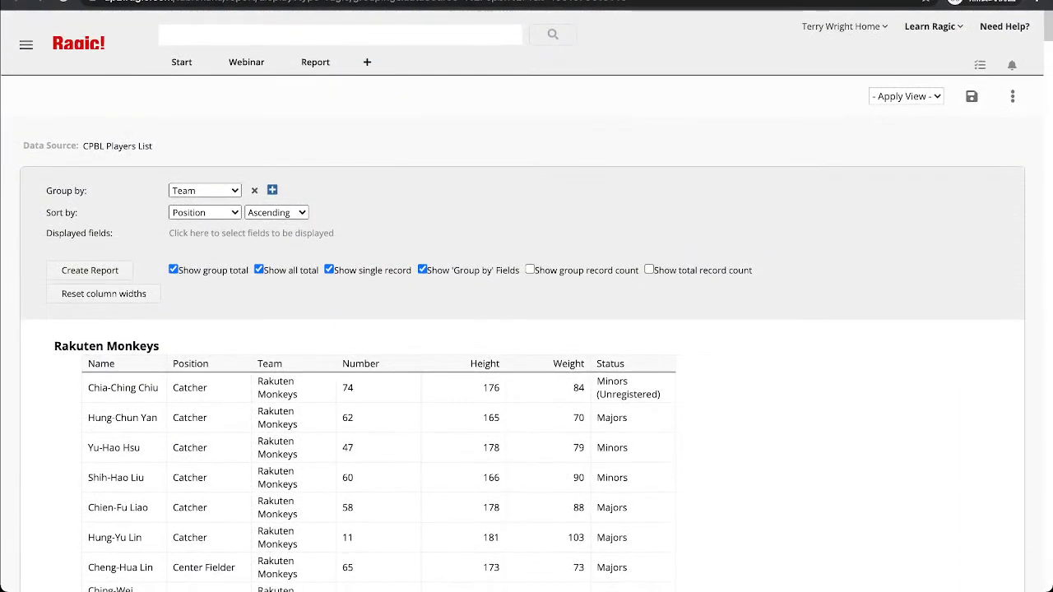
left_click_drag(427, 269, 476, 270)
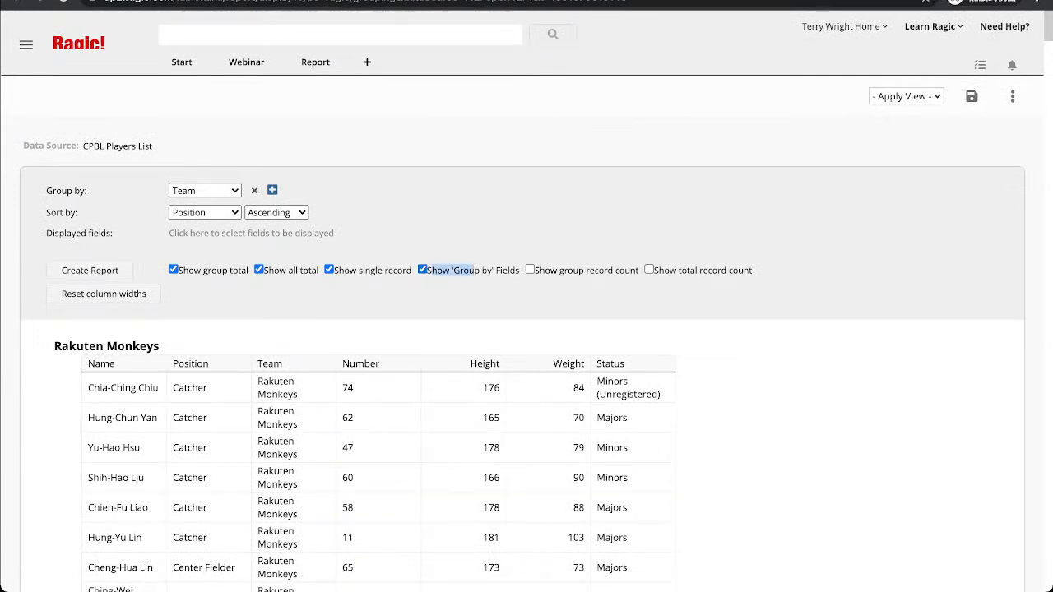
left_click(395, 363)
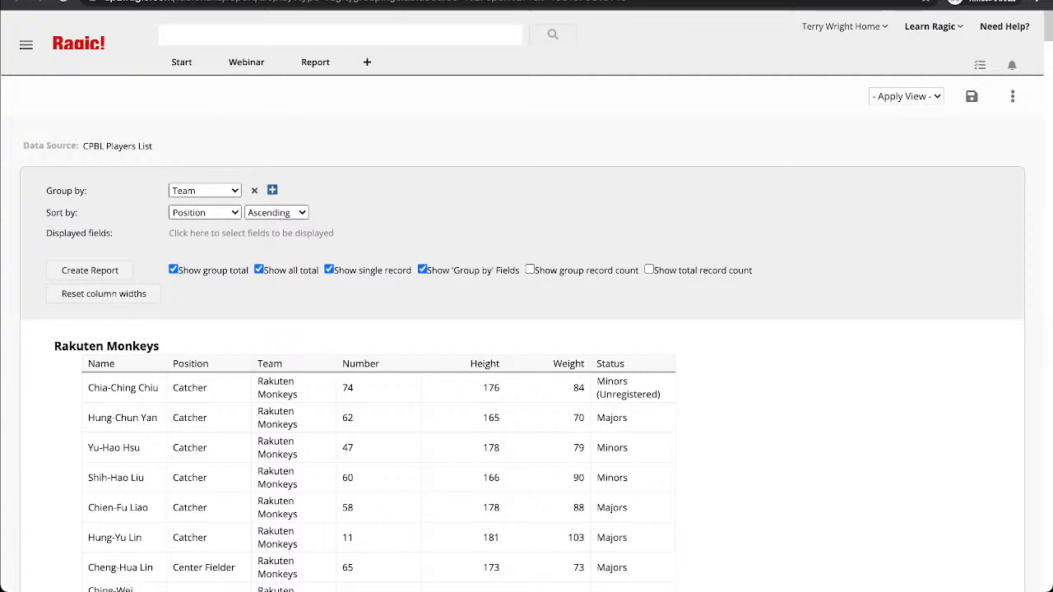
Enable the group record count and the total record count in the grouping report.
left_click(530, 269)
left_click(649, 268)
scroll(526, 329, "down", 10)
scroll(378, 324, "down", 15)
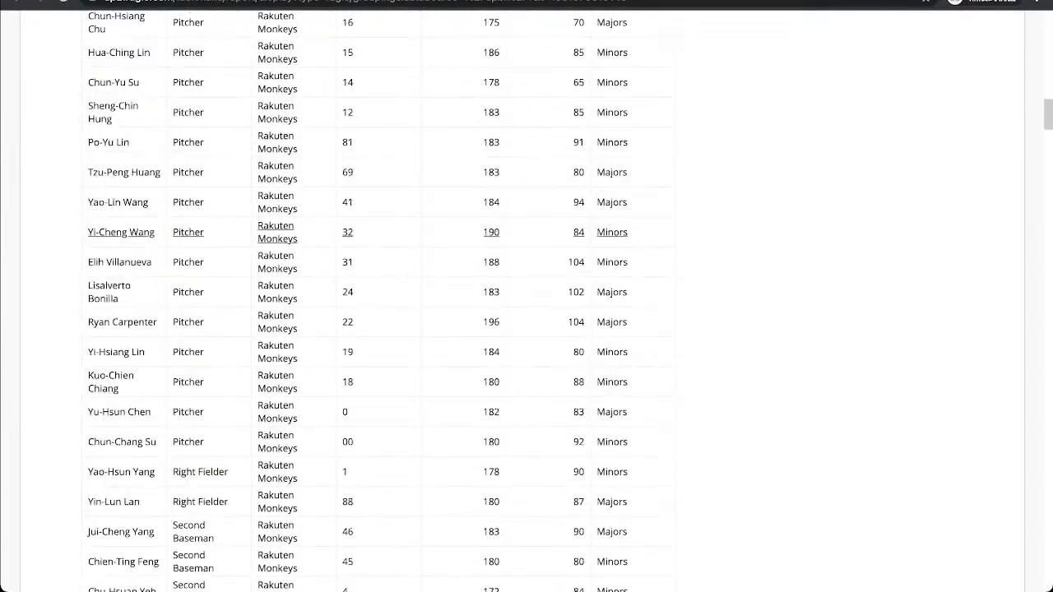
scroll(378, 324, "up", 20)
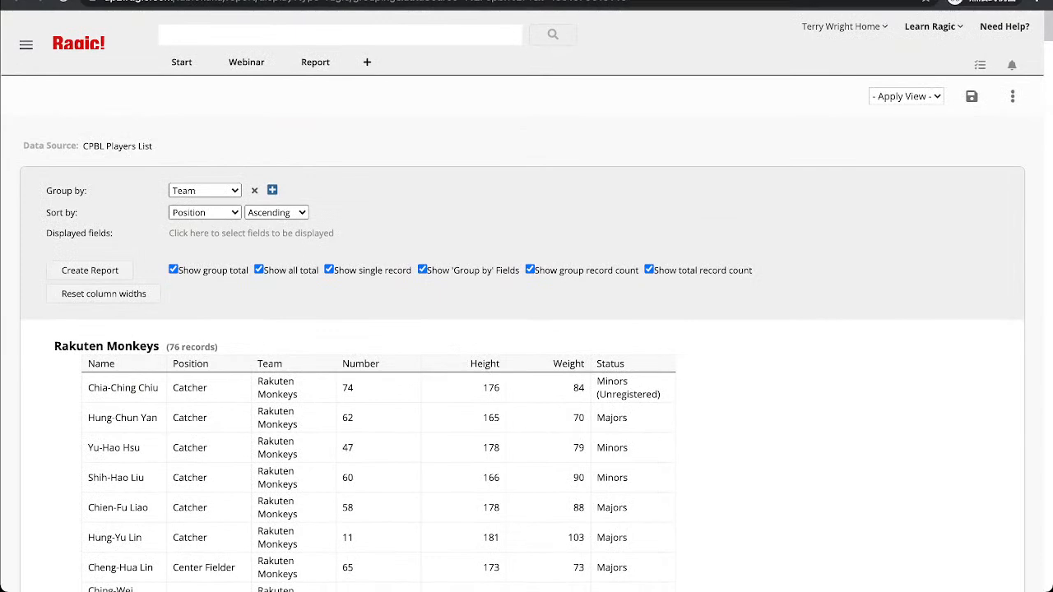
Examine the record counts beside the team headings and the total record count at the report's end.
left_click_drag(217, 348, 166, 348)
scroll(166, 344, "down", 14)
scroll(378, 324, "down", 15)
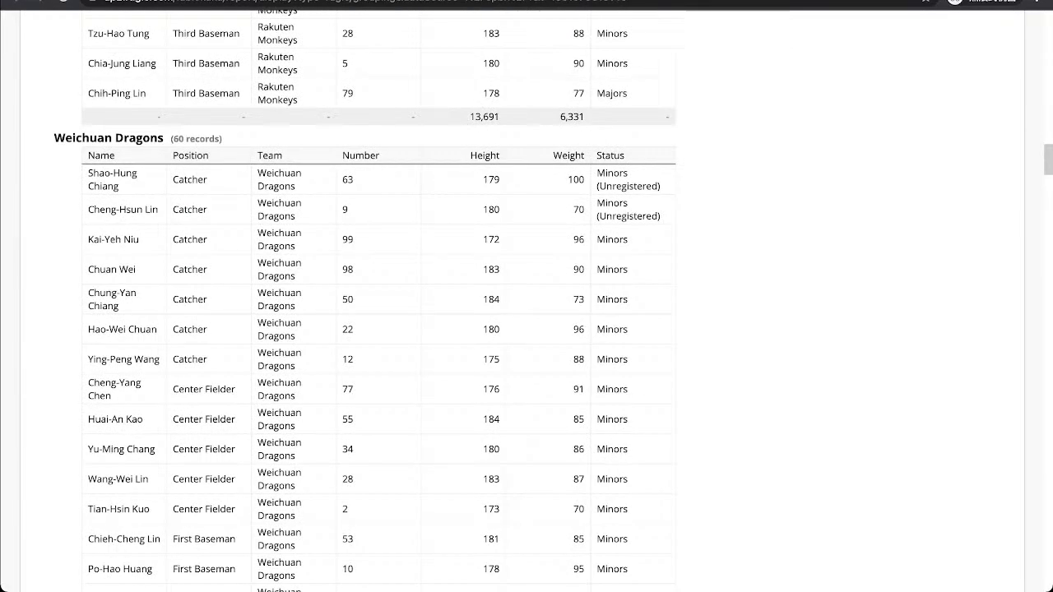
scroll(82, 138, "down", 20)
scroll(379, 324, "down", 20)
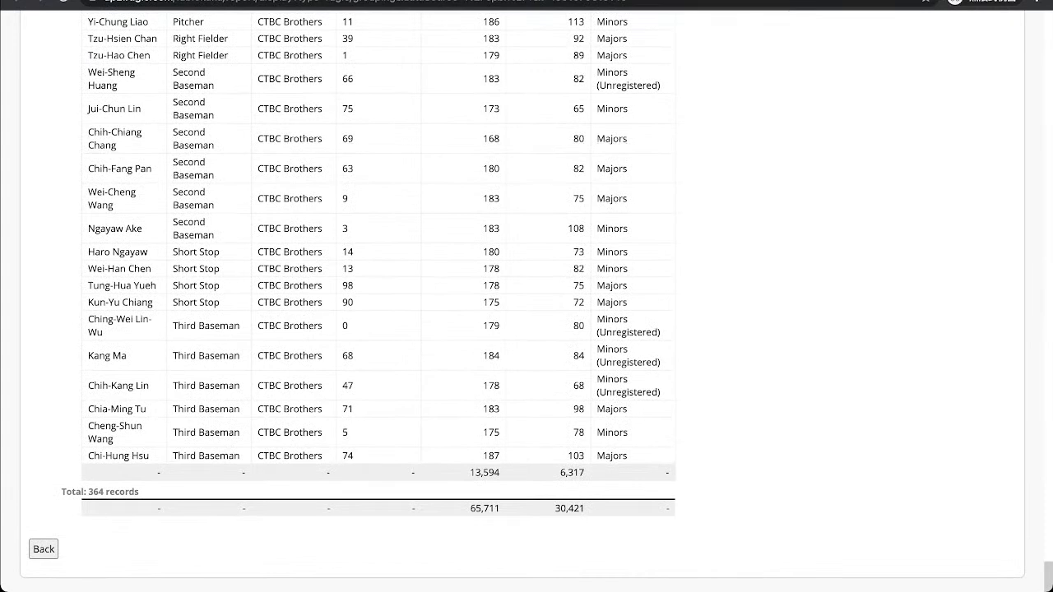
left_click_drag(61, 491, 109, 491)
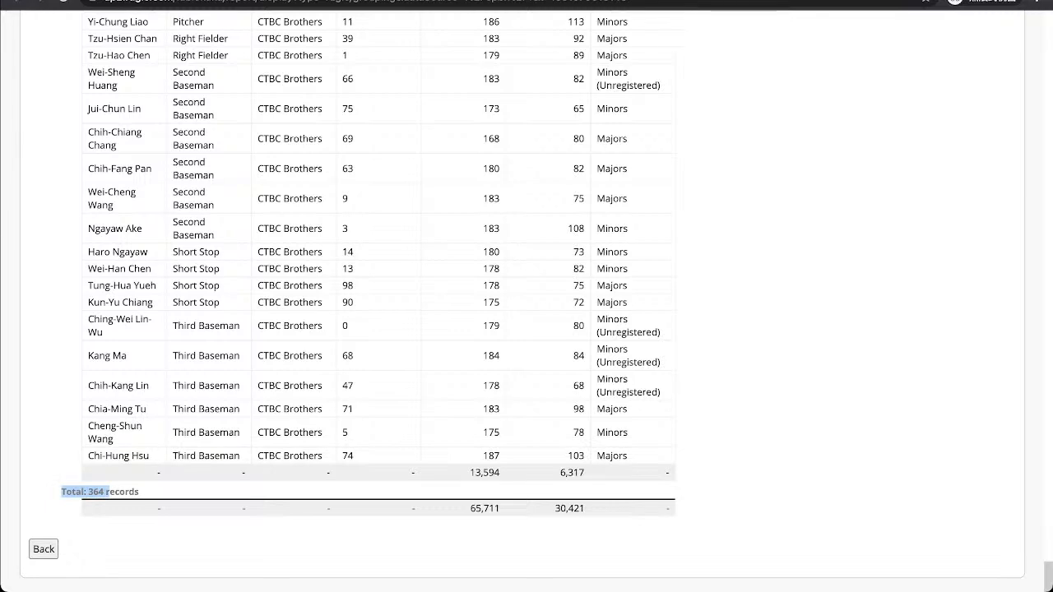
scroll(522, 300, "up", 1)
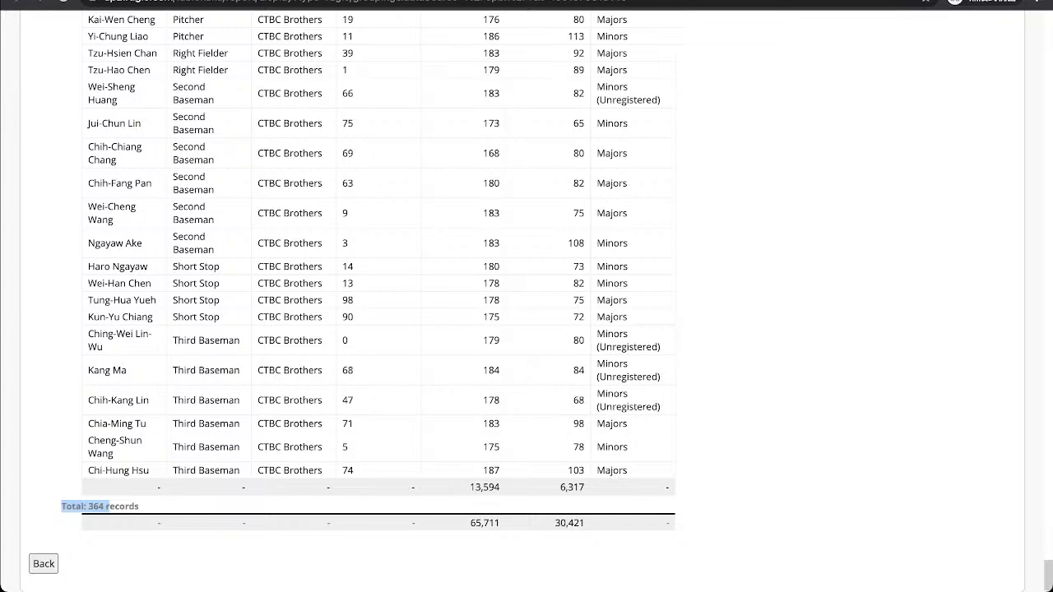
scroll(379, 296, "up", 2)
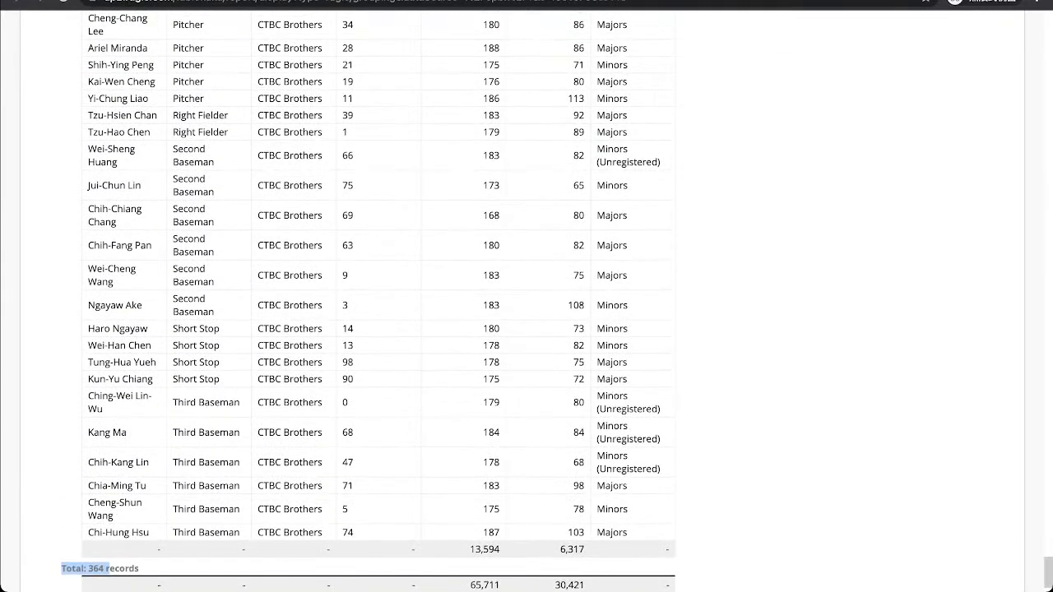
scroll(378, 296, "down", 1)
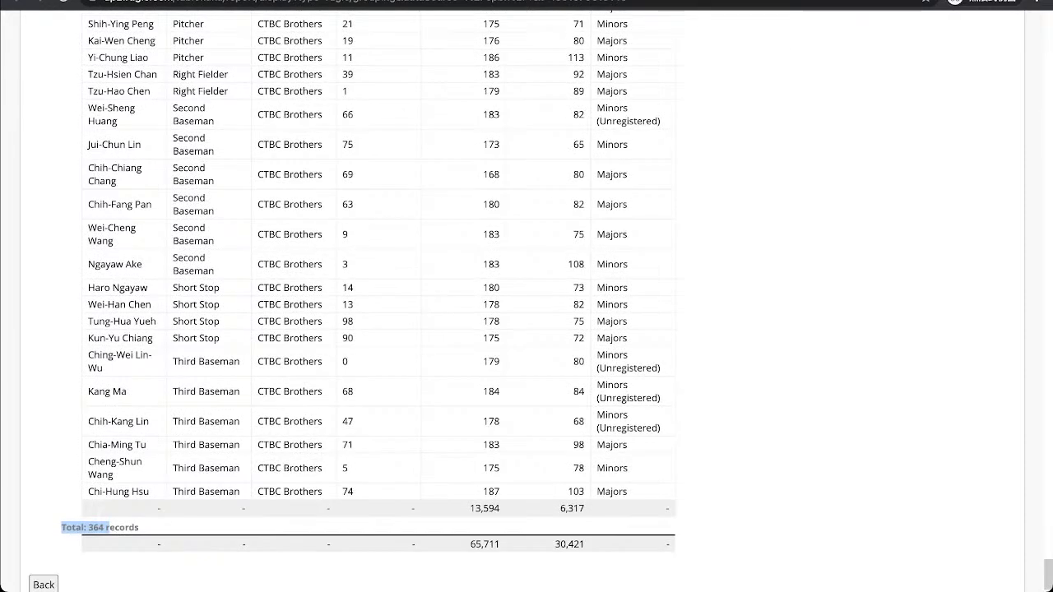
scroll(378, 296, "up", 20)
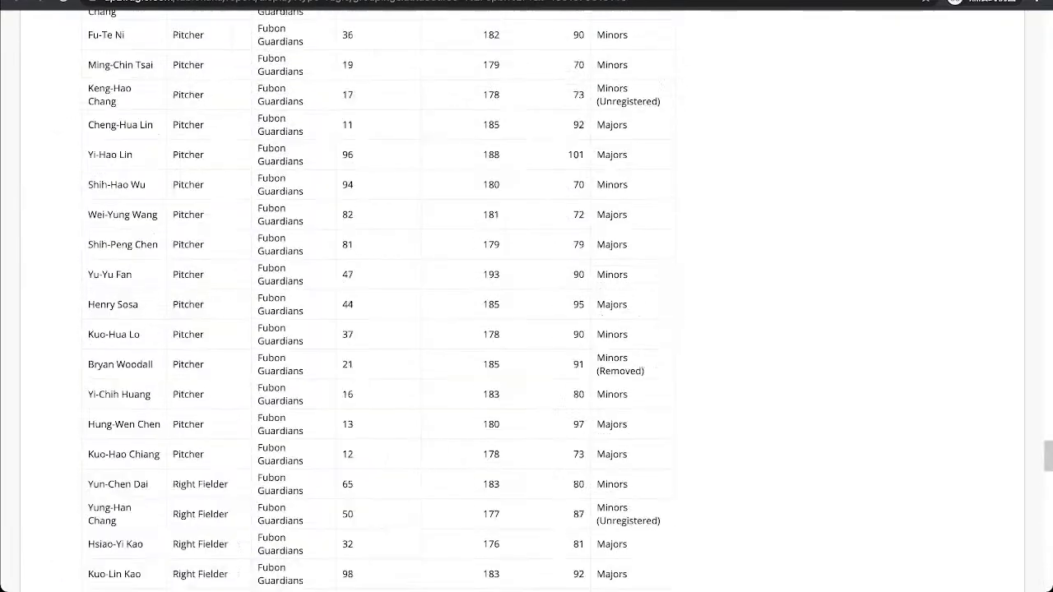
scroll(378, 296, "up", 20)
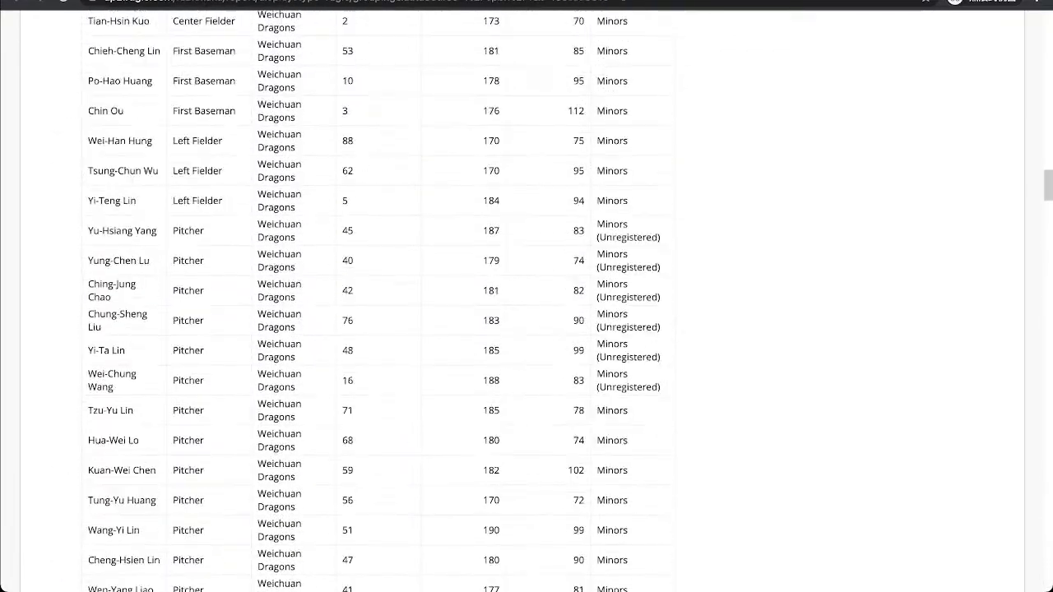
scroll(378, 296, "up", 20)
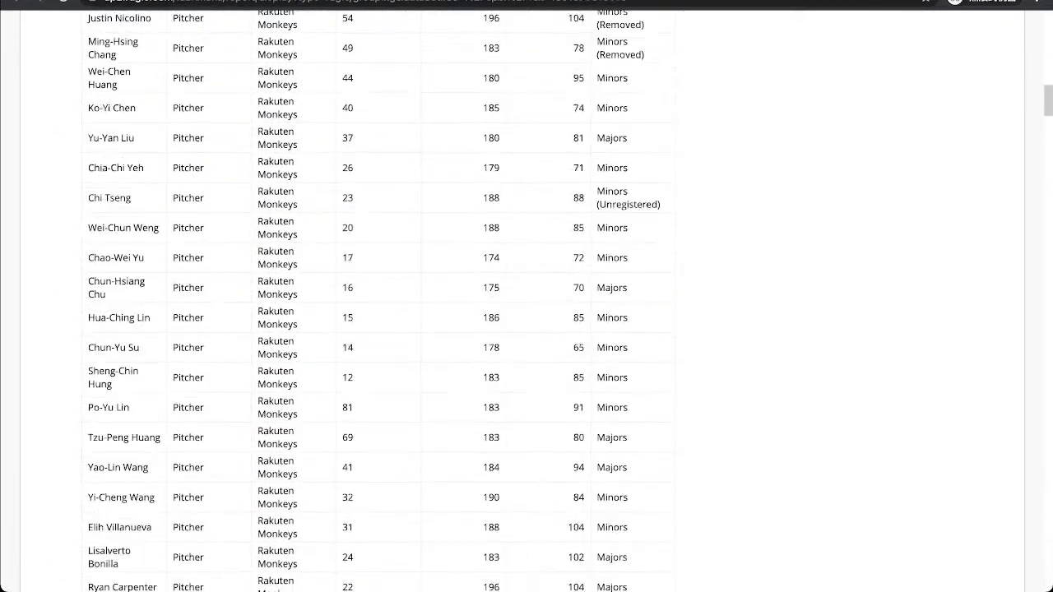
scroll(379, 296, "up", 15)
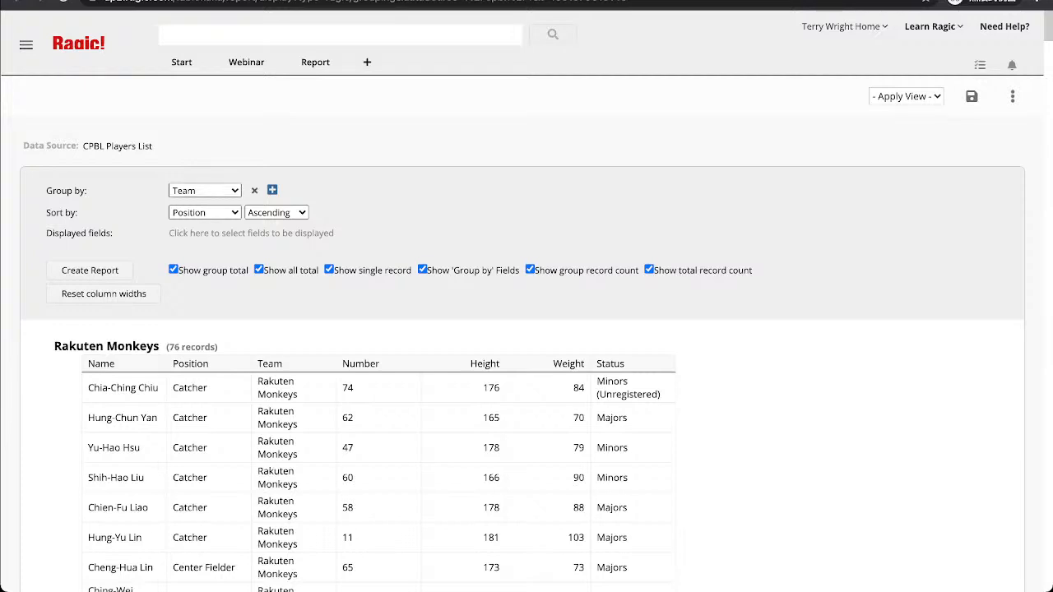
Add Status as a second grouping level under Team and recreate the report.
left_click(303, 190)
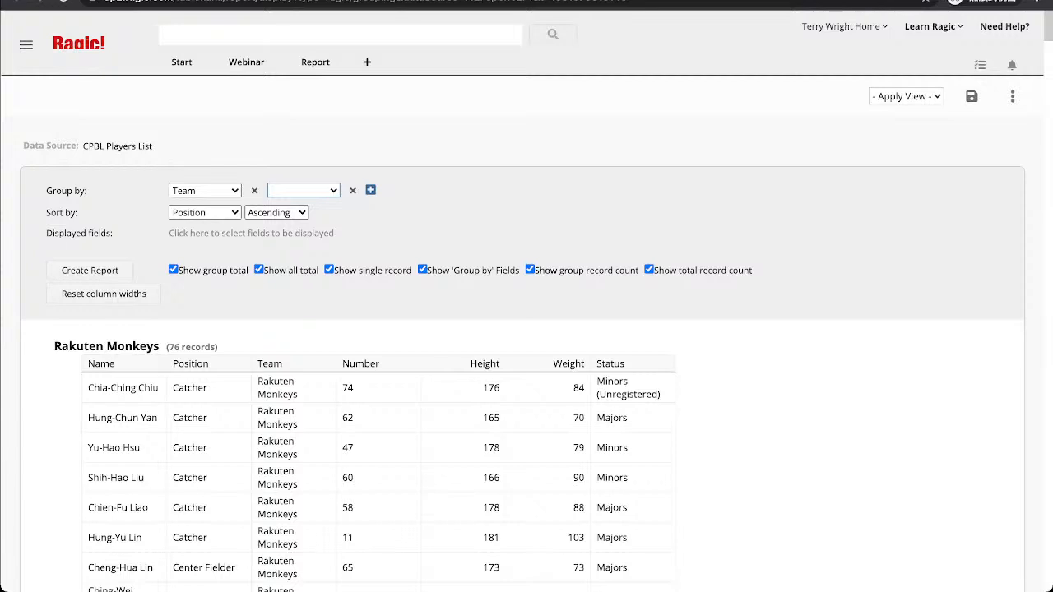
left_click(302, 190)
left_click(89, 269)
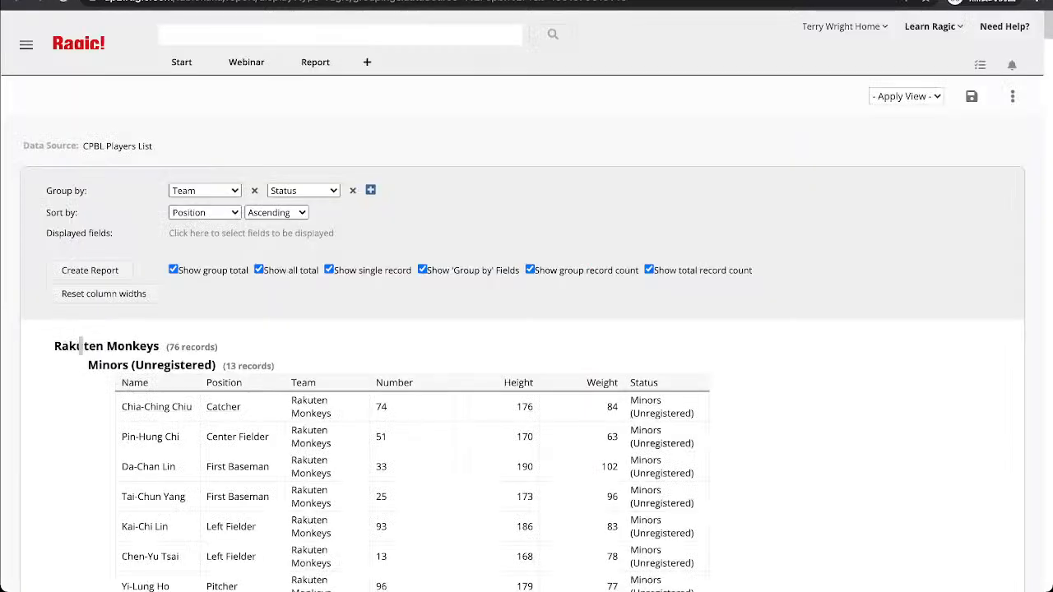
Examine the Status subgroups nested under the Rakuten Monkeys heading, with their player rows and subtotals.
left_click_drag(54, 346, 106, 347)
left_click(106, 346)
scroll(114, 255, "down", 3)
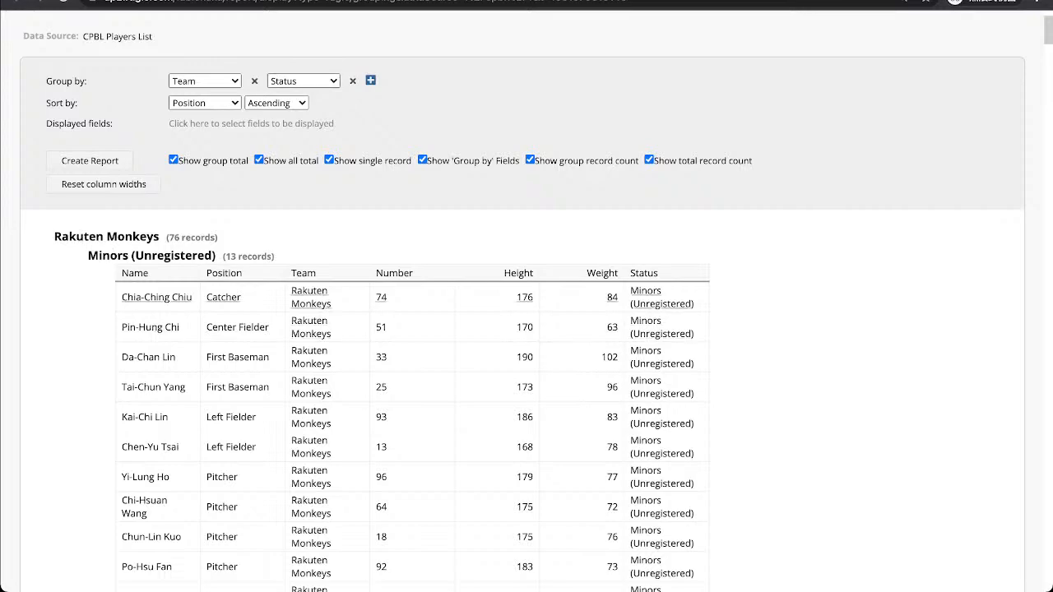
scroll(411, 416, "down", 4)
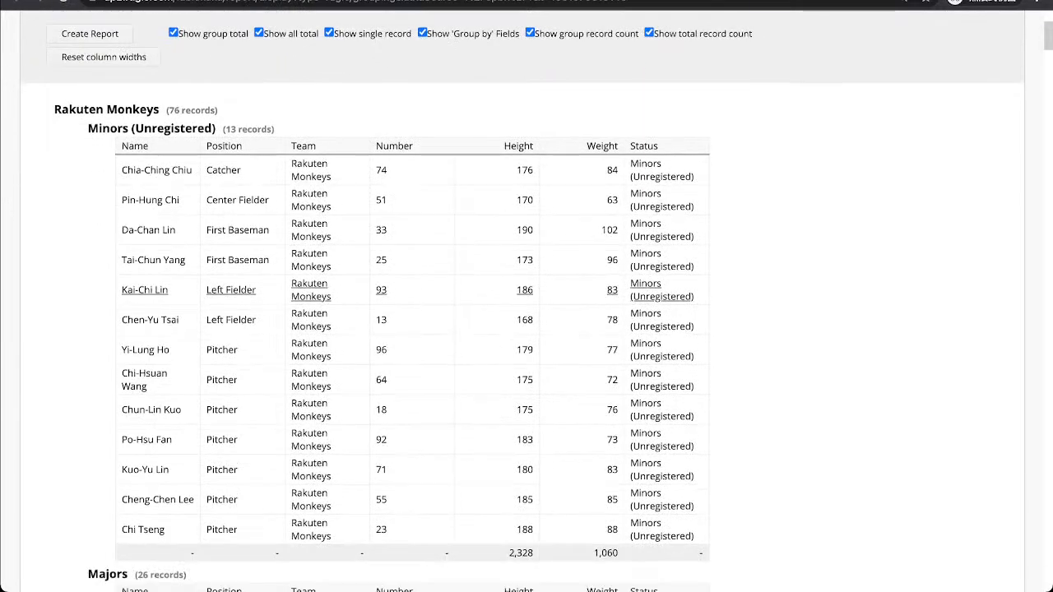
scroll(411, 378, "down", 7)
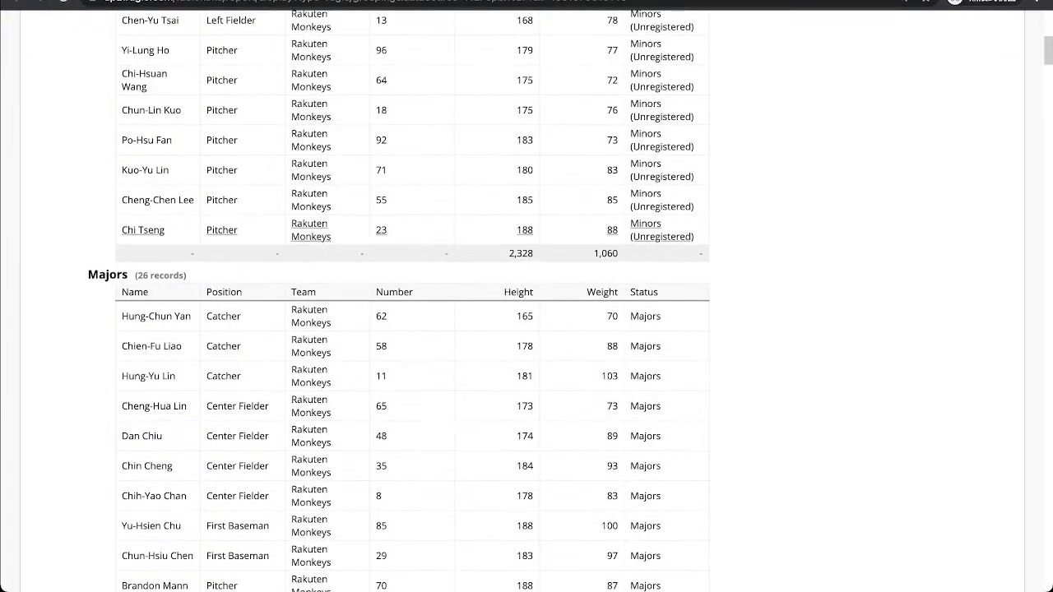
scroll(411, 181, "down", 4)
scroll(411, 181, "down", 8)
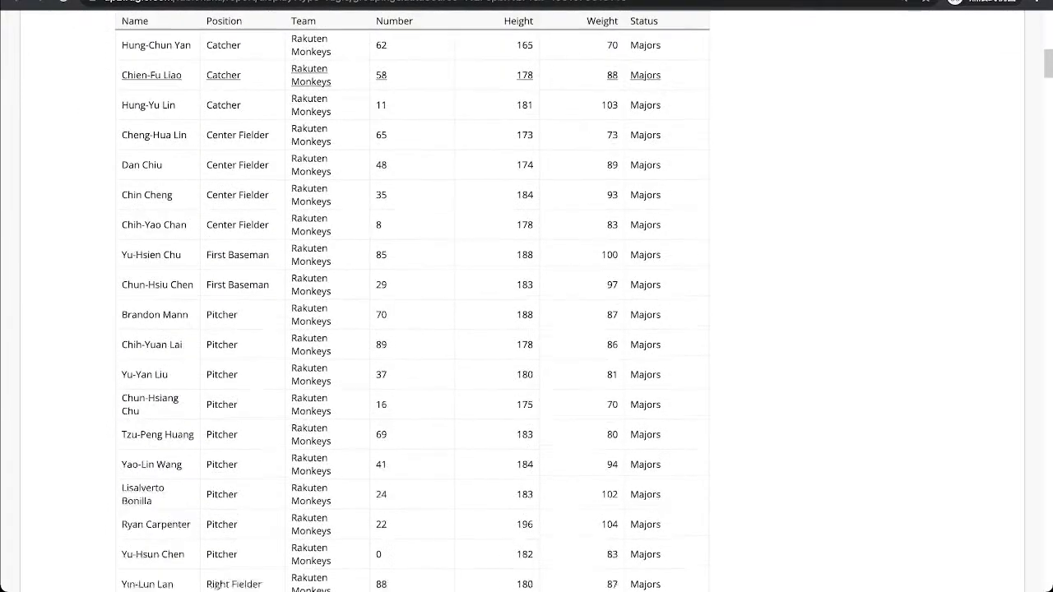
Examine the remaining Status subgroups under Rakuten Monkeys and those starting the Weichuan Dragons group.
scroll(411, 189, "down", 9)
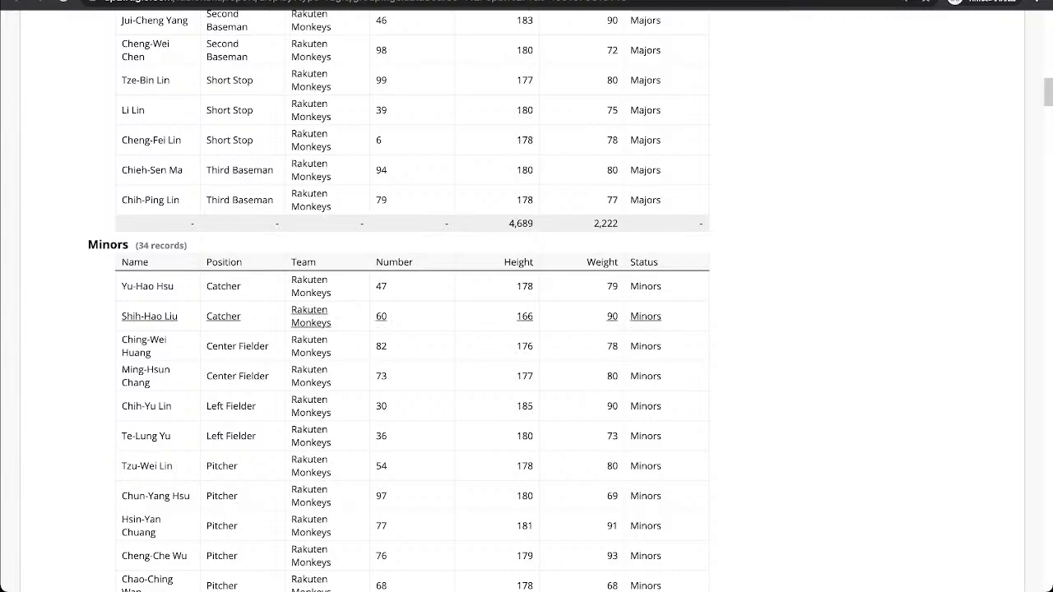
scroll(411, 304, "down", 17)
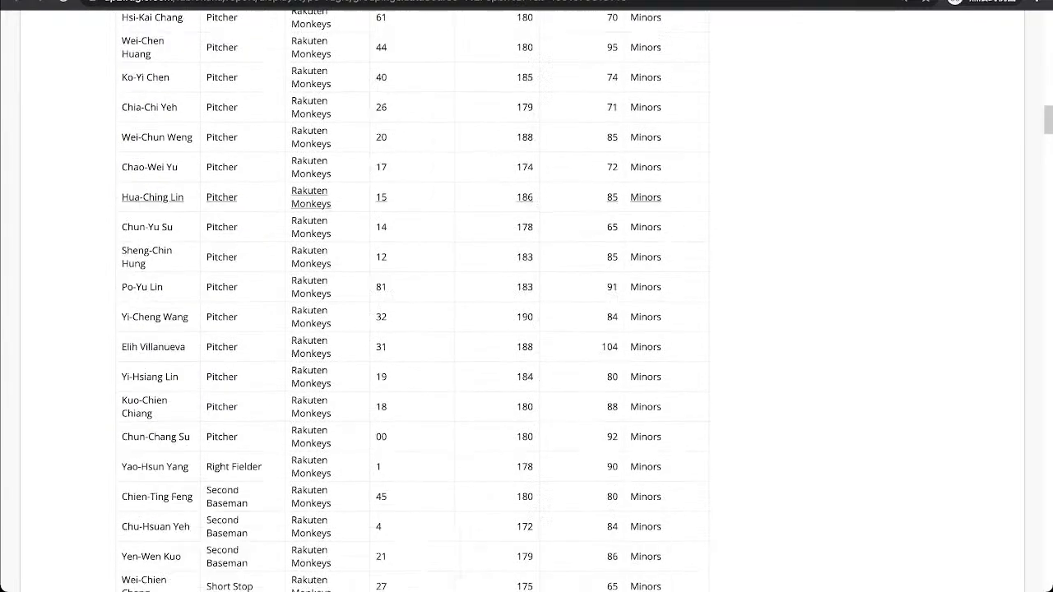
scroll(411, 300, "down", 18)
scroll(411, 300, "up", 4)
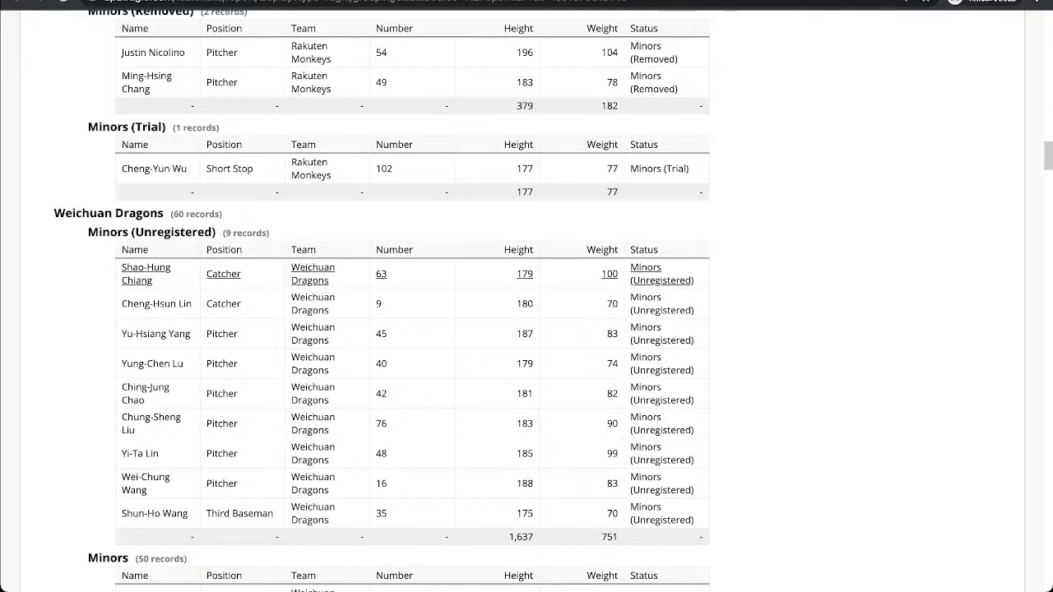
scroll(370, 462, "down", 2)
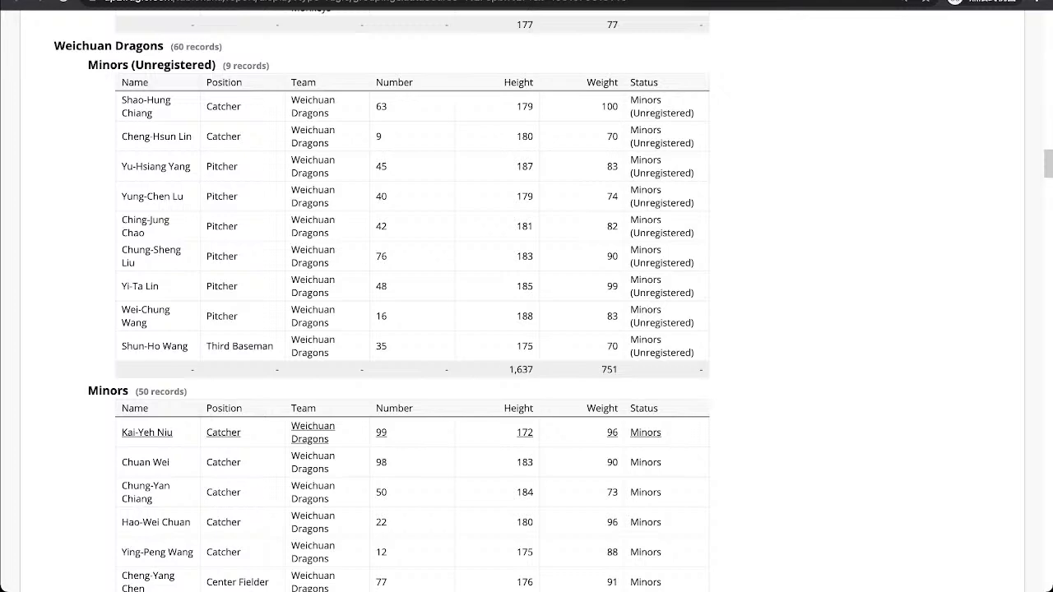
scroll(526, 329, "up", 15)
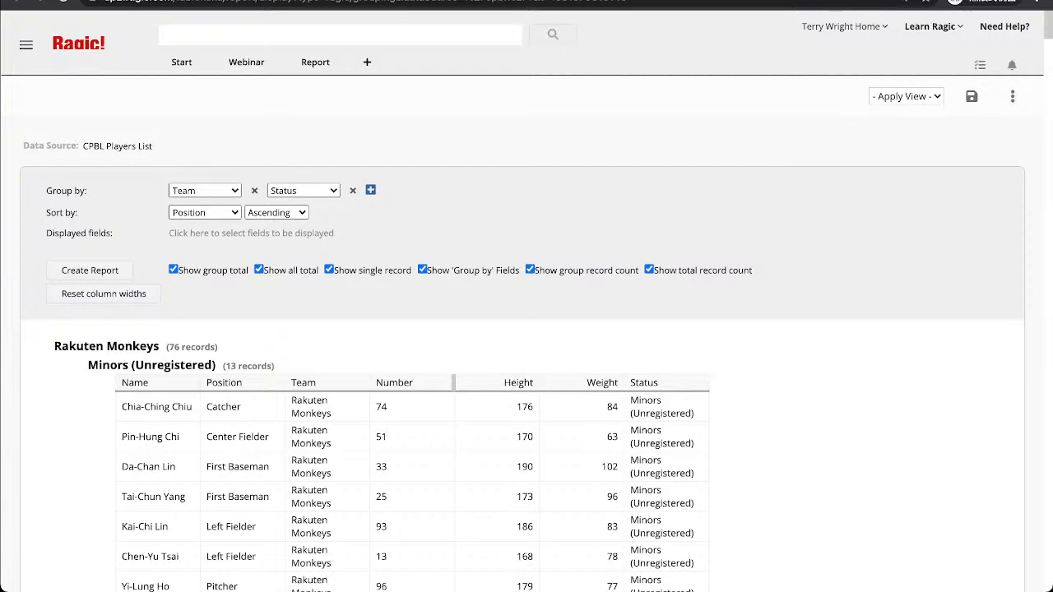
Leave the grouping report and return to the CPBL Players List listing.
left_click(1013, 96)
scroll(522, 329, "down", 1)
scroll(522, 329, "up", 1)
left_click_drag(23, 146, 152, 146)
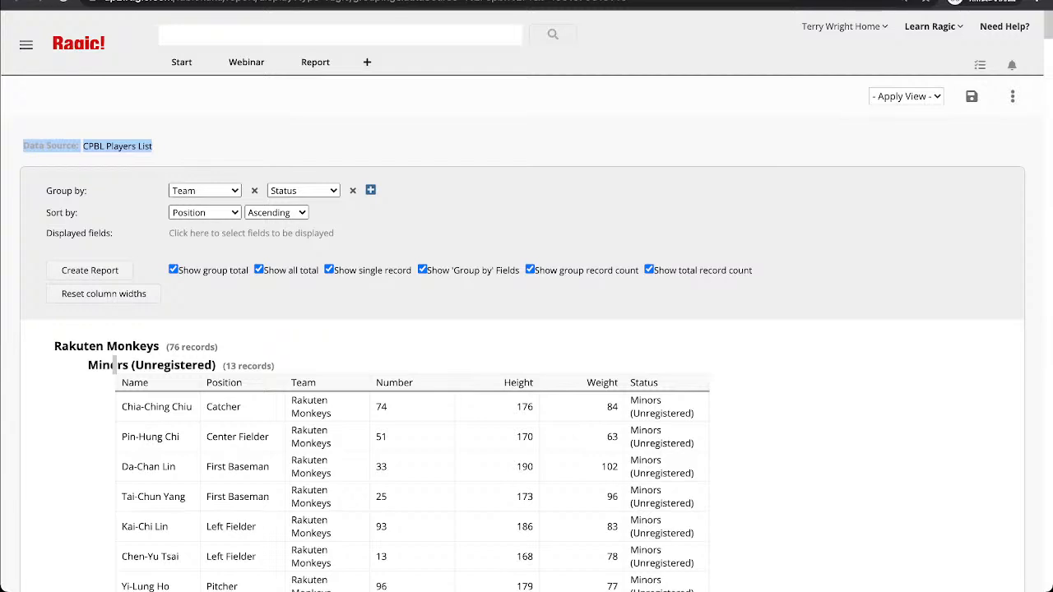
left_click(113, 364)
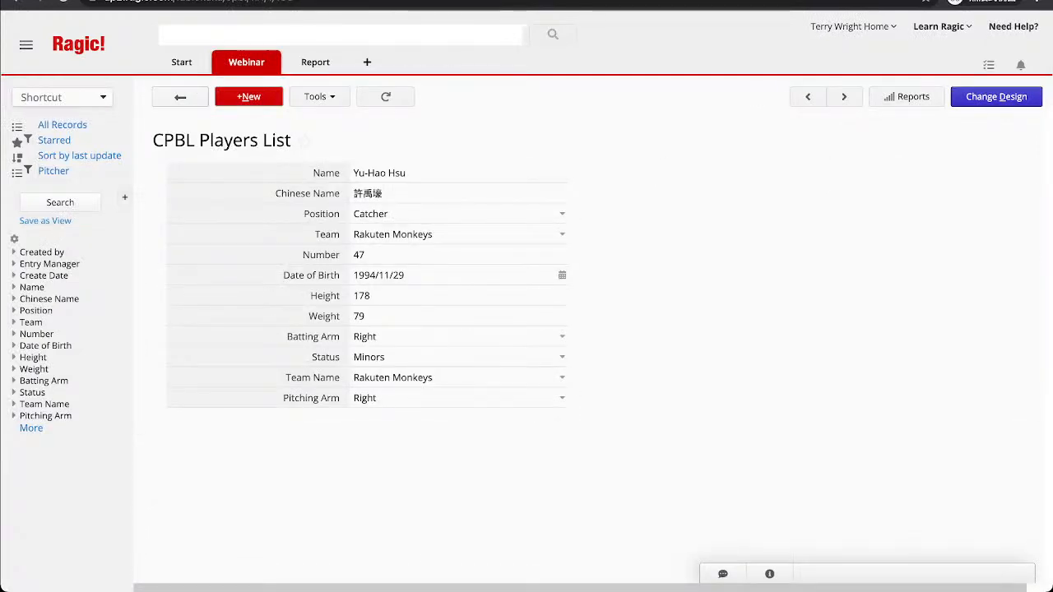
left_click(180, 96)
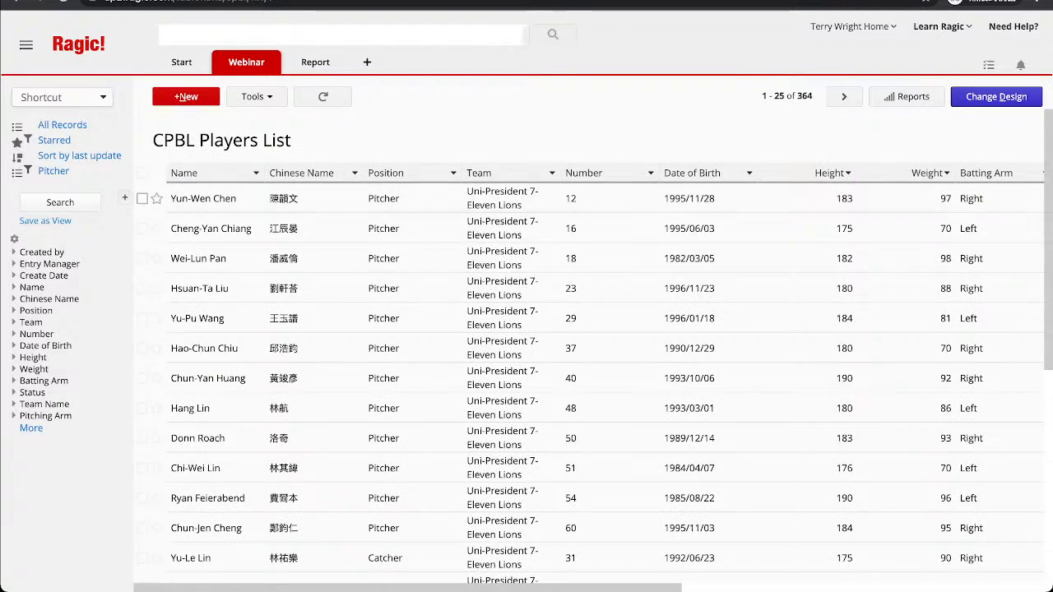
Create a Kanban Board report from the players list with Status as the category.
left_click(904, 99)
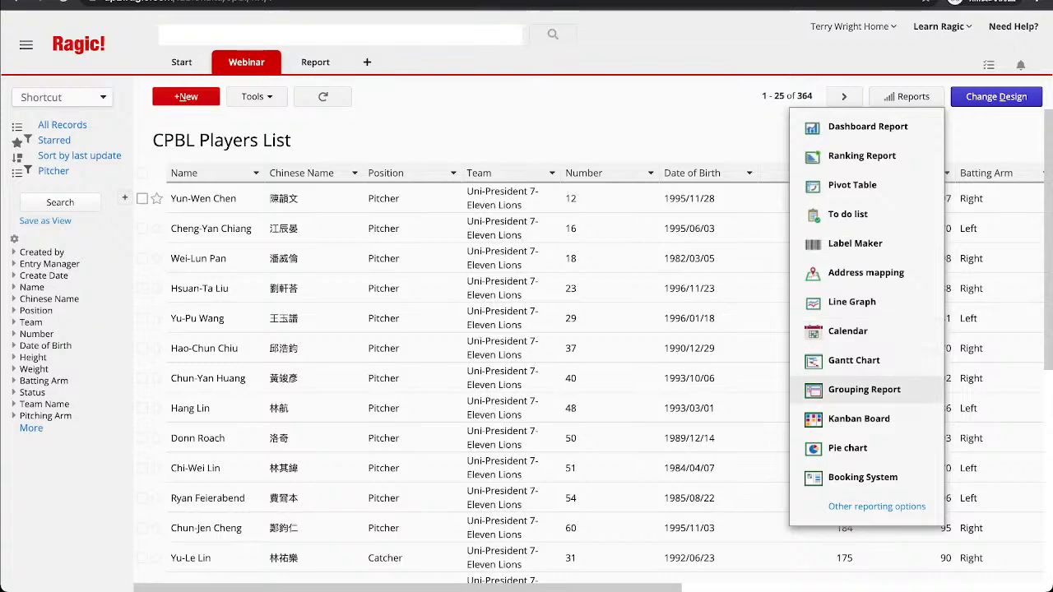
left_click(859, 418)
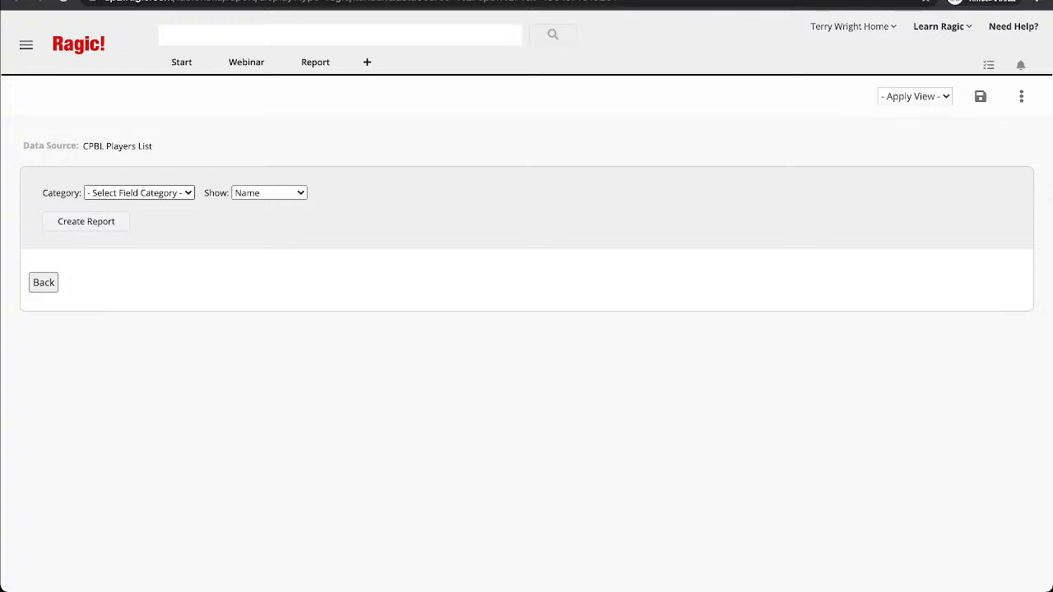
left_click(139, 193)
left_click(139, 193)
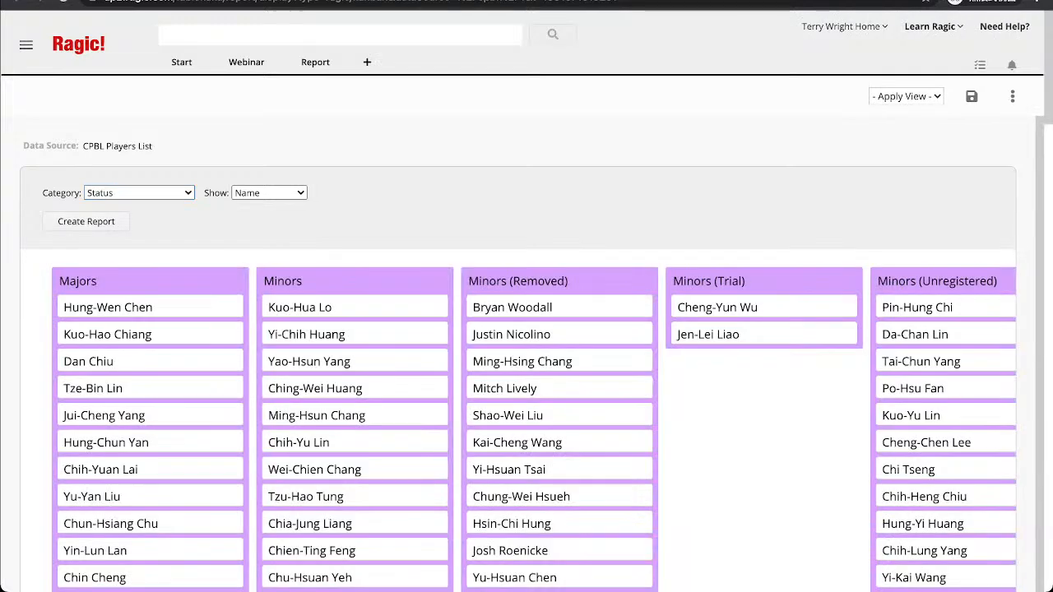
Examine the Kanban board's Status columns and the player cards listed in each.
scroll(532, 353, "down", 2)
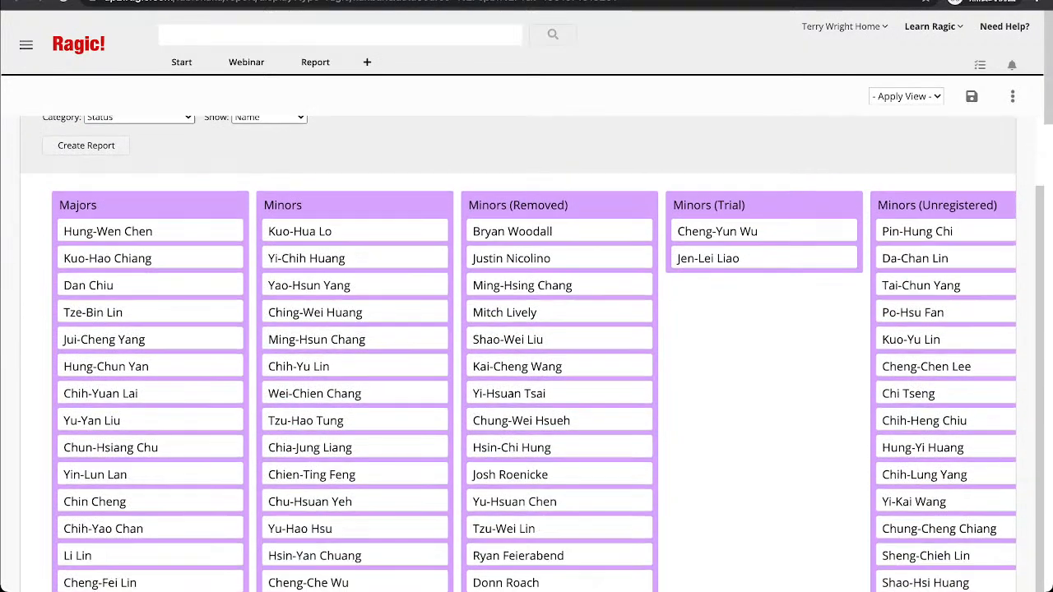
scroll(532, 353, "right", 1)
scroll(532, 354, "left", 1)
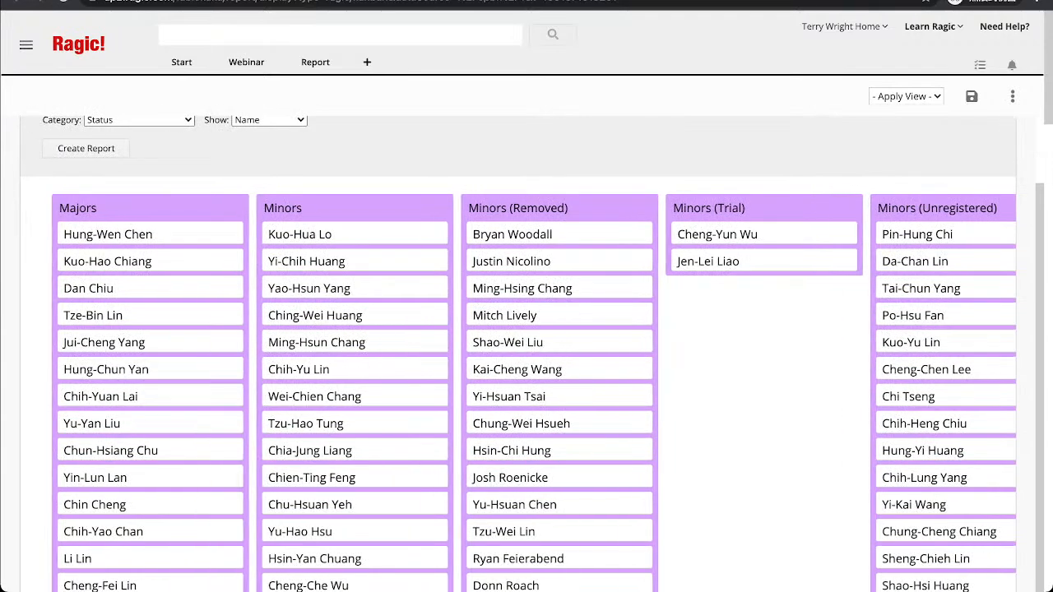
scroll(532, 353, "up", 1)
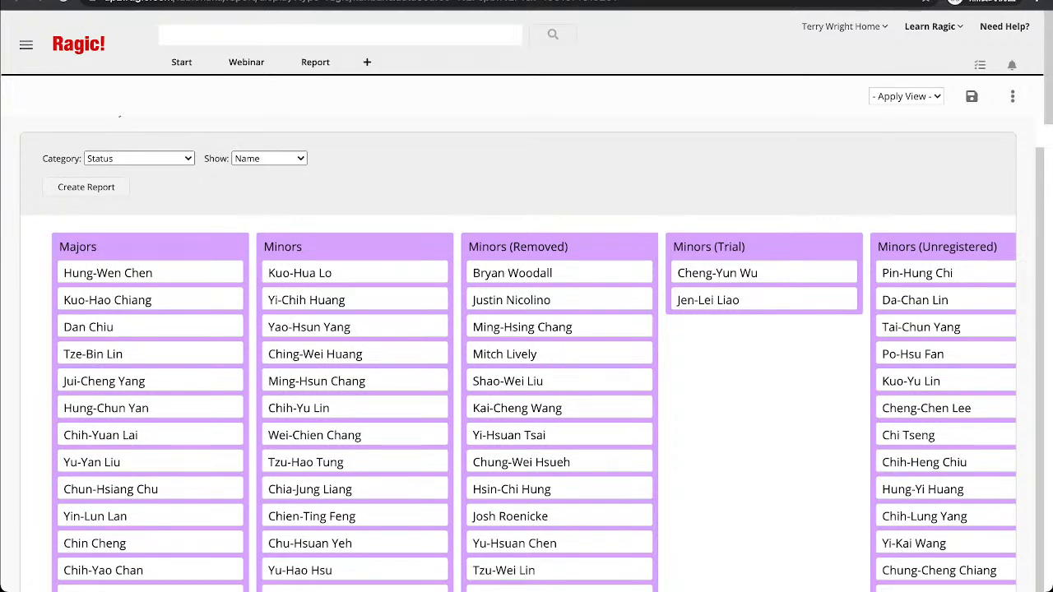
scroll(517, 370, "right", 1)
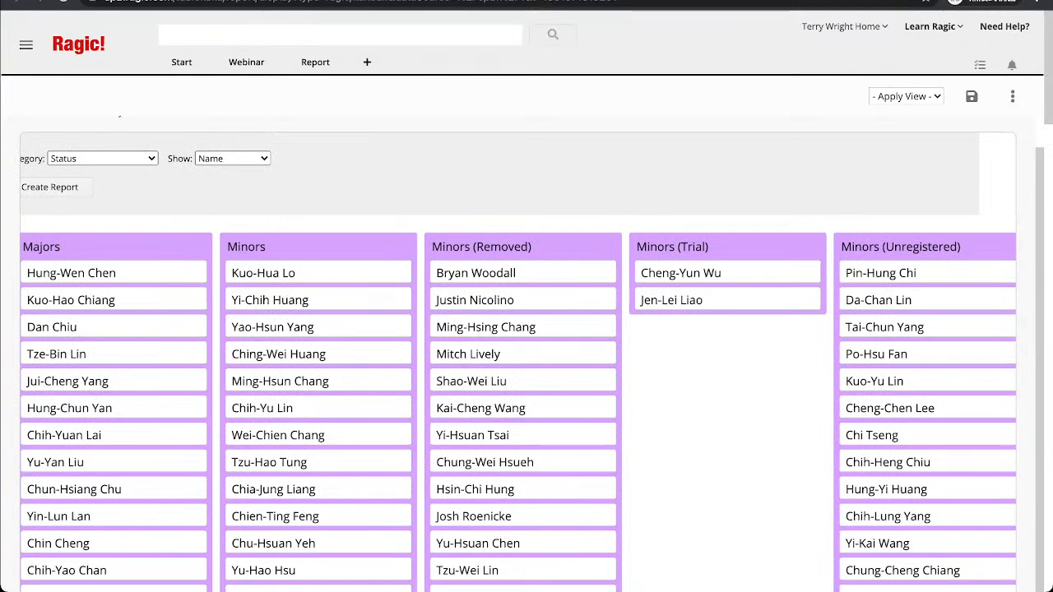
scroll(517, 370, "left", 1)
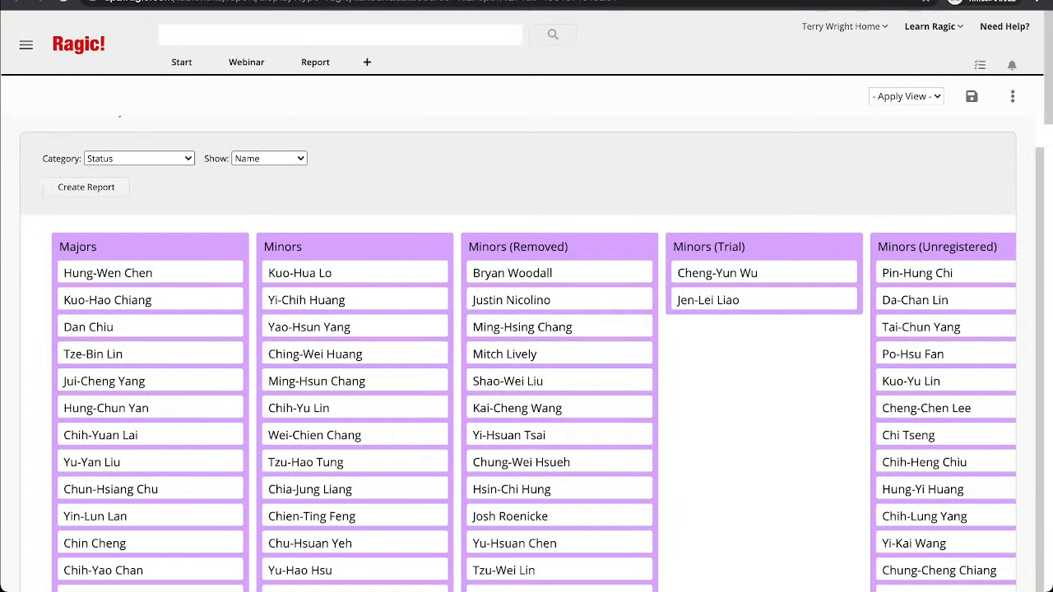
scroll(518, 370, "down", 3)
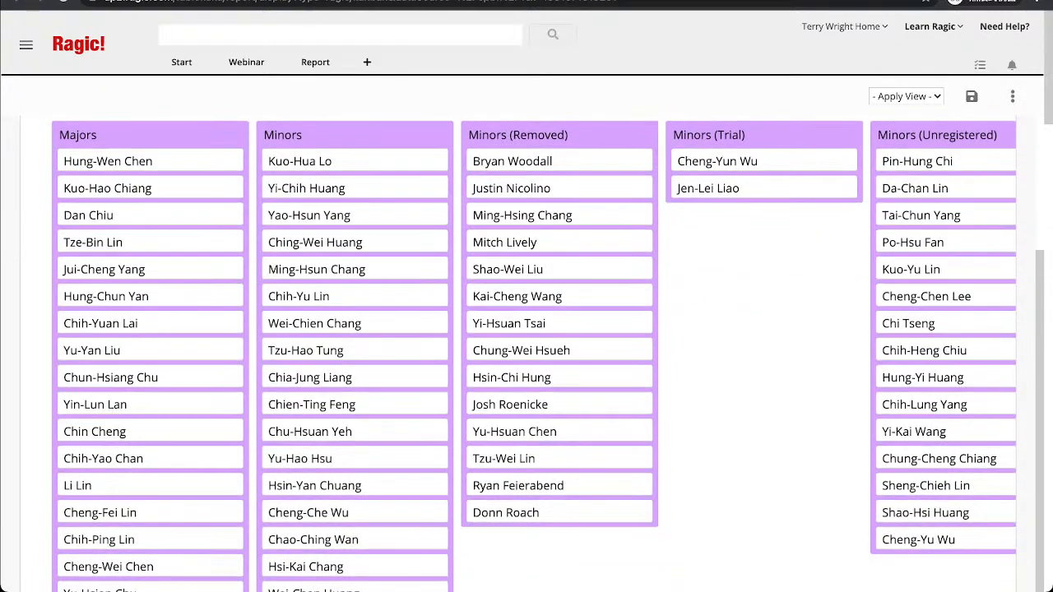
scroll(517, 370, "down", 1)
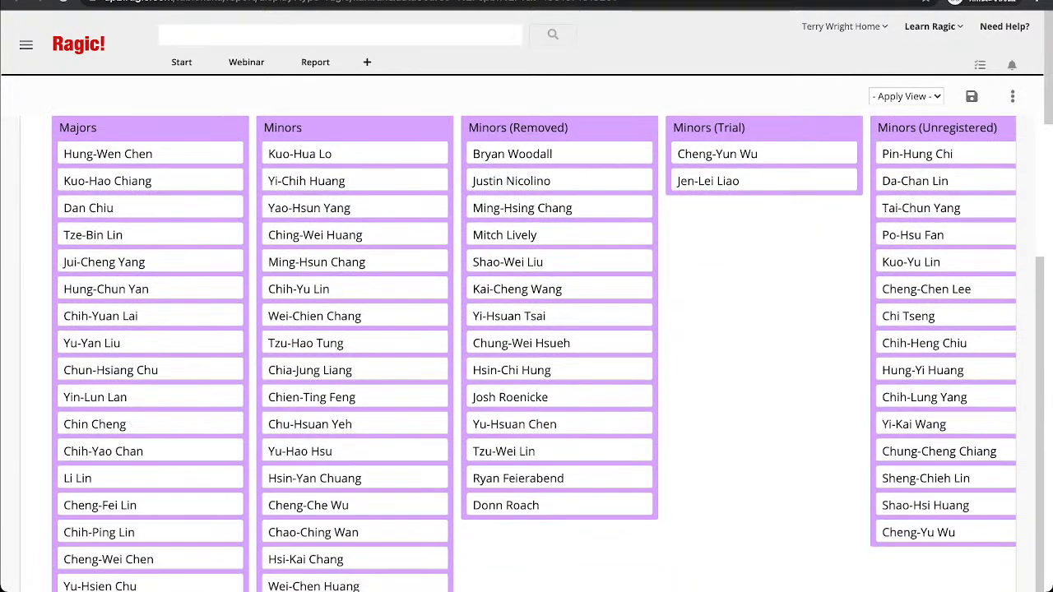
scroll(547, 353, "up", 1)
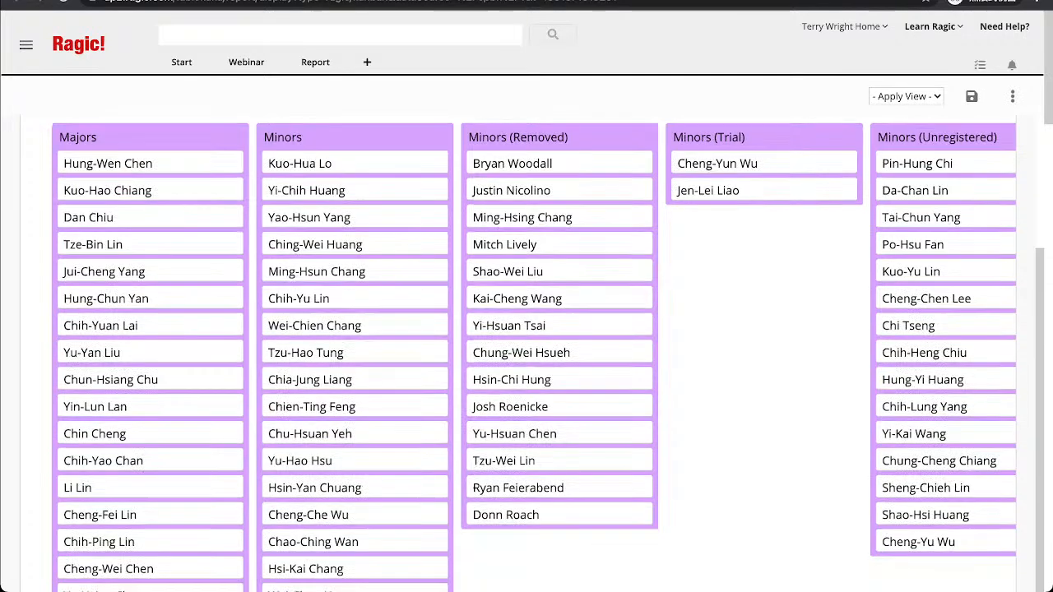
scroll(526, 353, "down", 2)
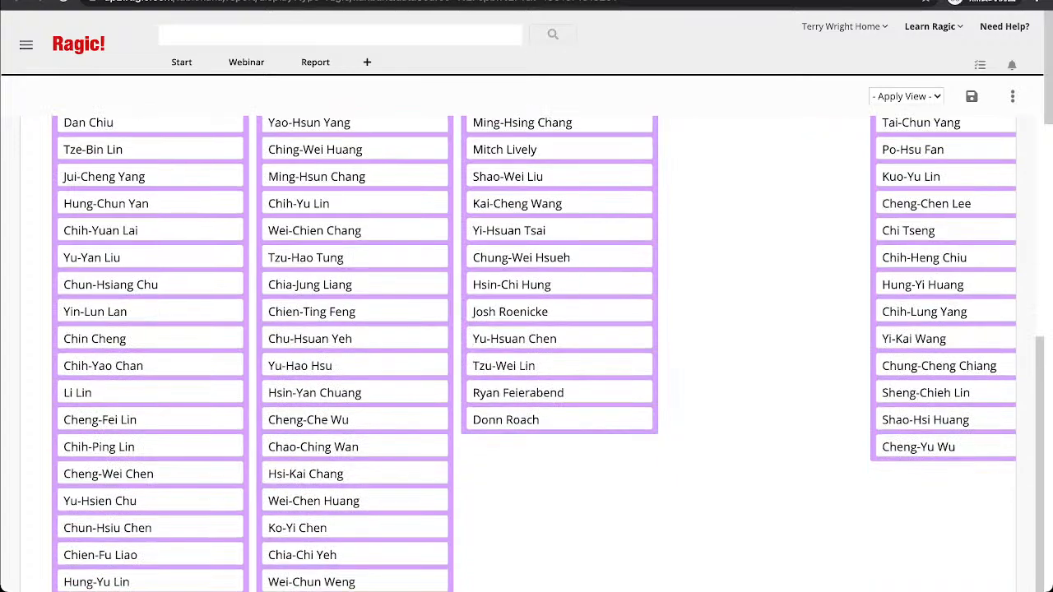
scroll(527, 354, "up", 3)
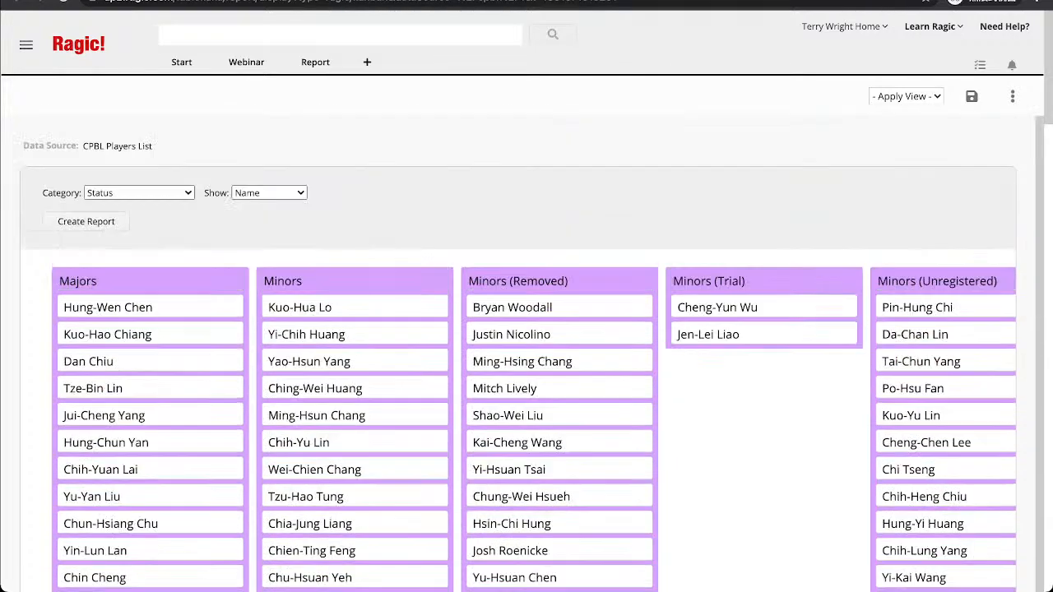
Move the last card of the Minors (Unregistered) column into the Minors column.
scroll(526, 354, "down", 3)
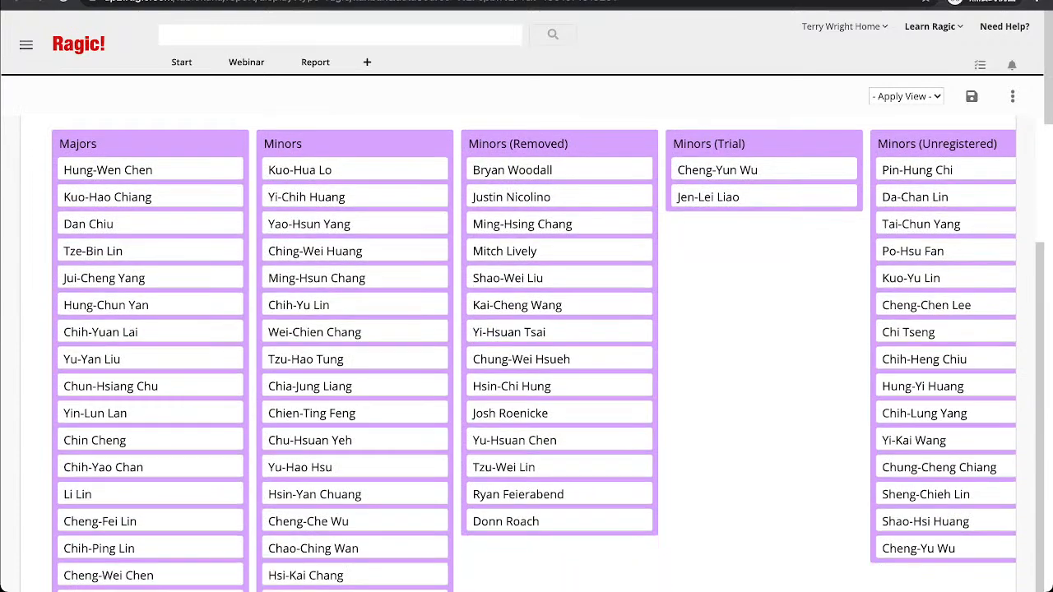
scroll(527, 353, "down", 1)
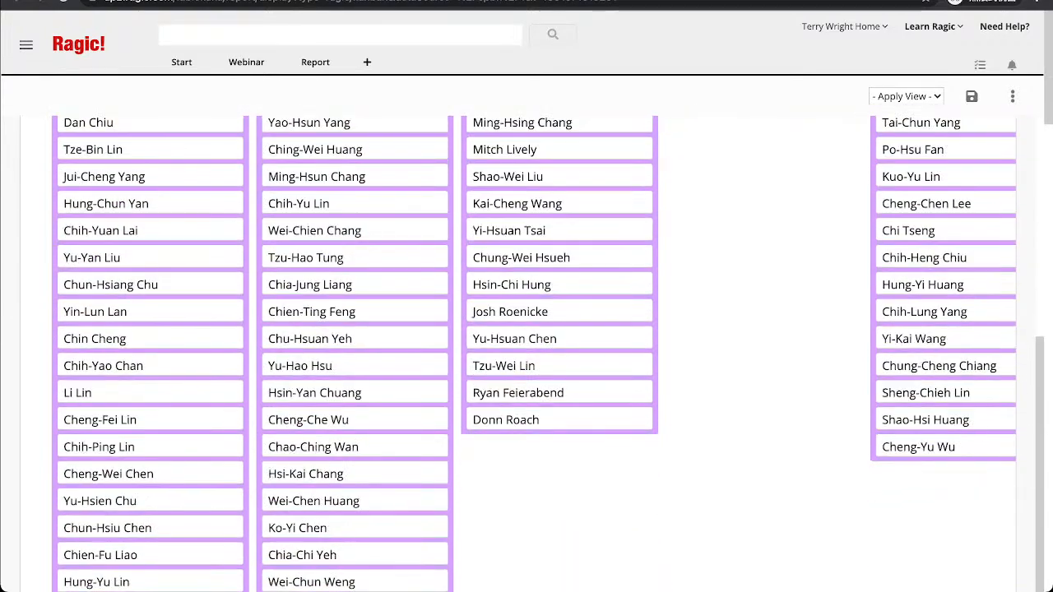
left_click_drag(918, 446, 306, 318)
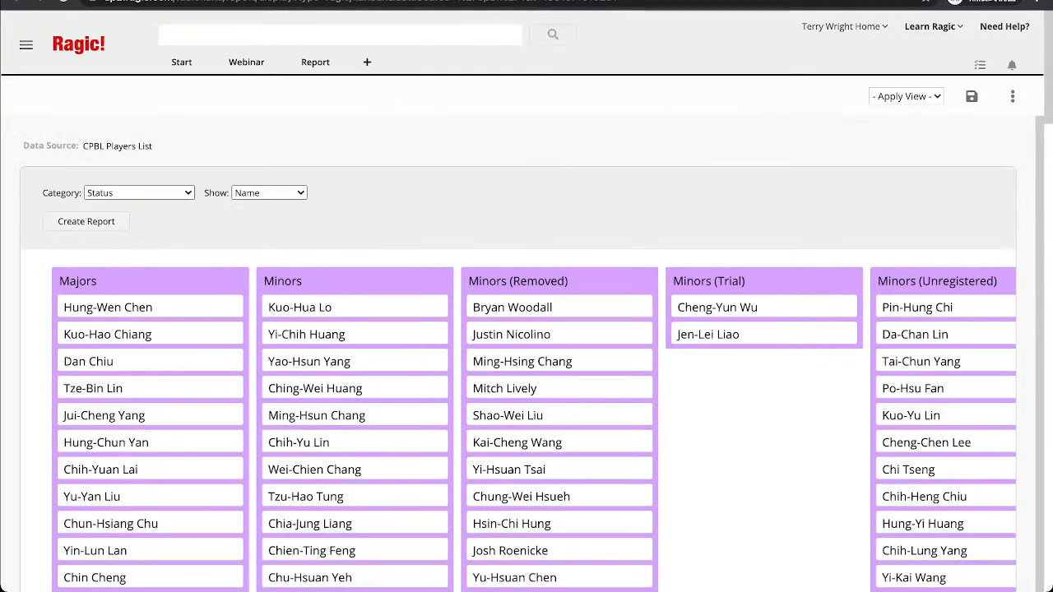
Examine the Majors and Minors columns down to their ends, including the moved card's new place.
scroll(526, 329, "down", 15)
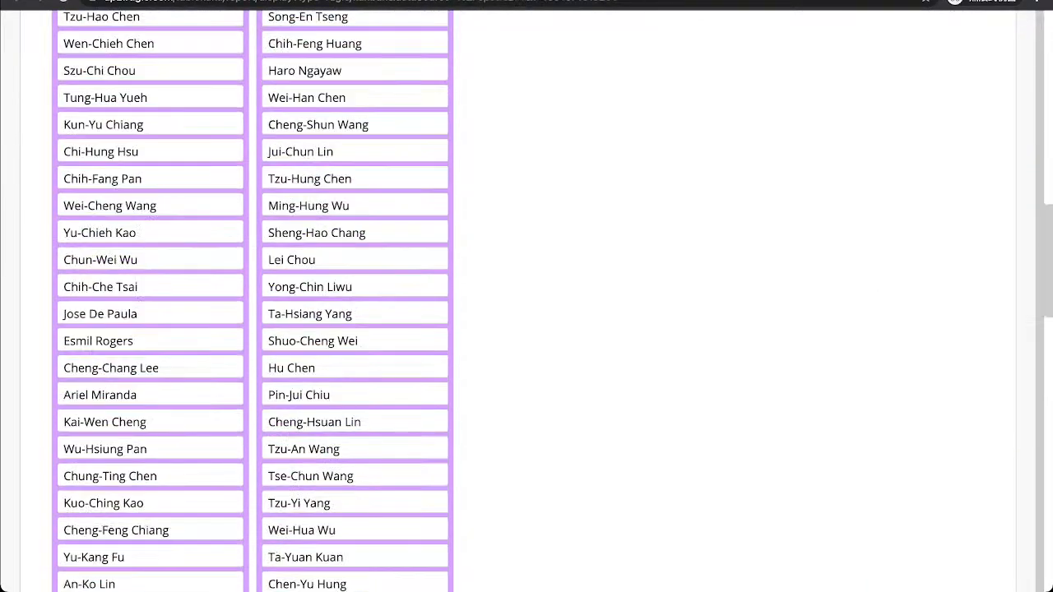
scroll(526, 328, "down", 10)
scroll(526, 329, "up", 3)
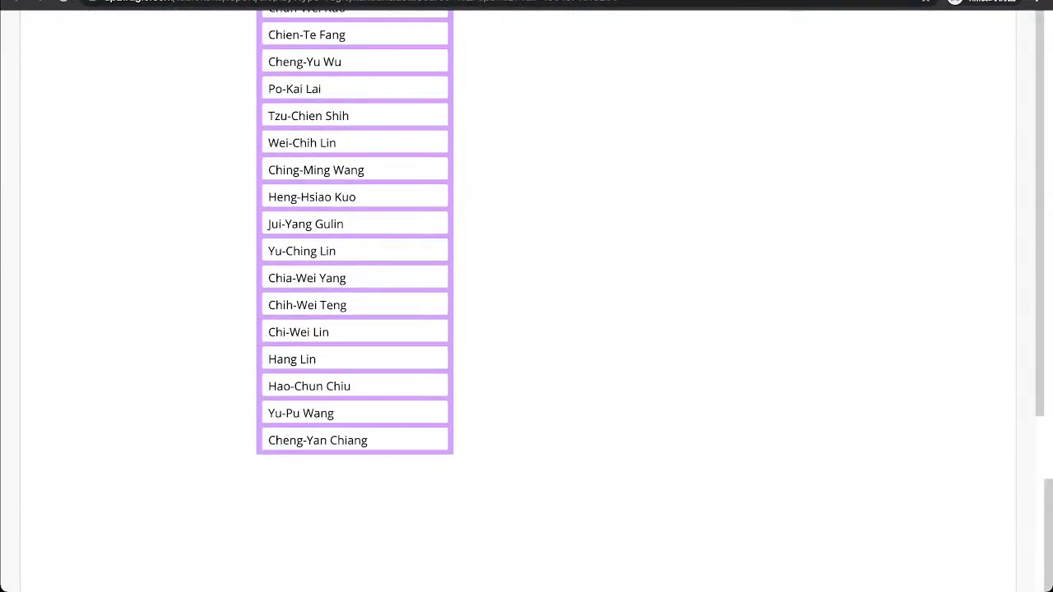
scroll(526, 329, "up", 1)
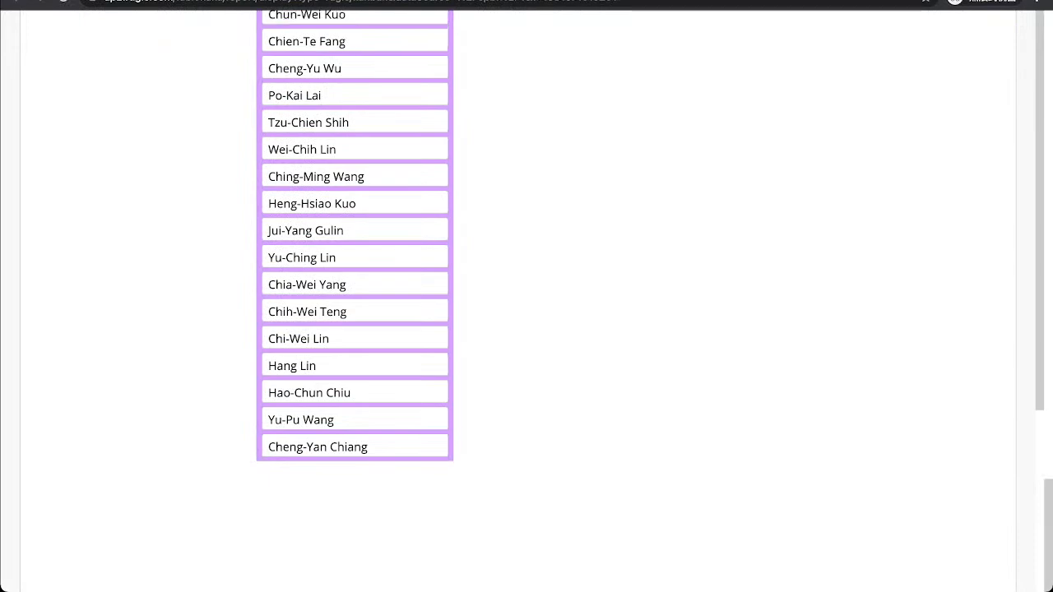
scroll(526, 328, "up", 13)
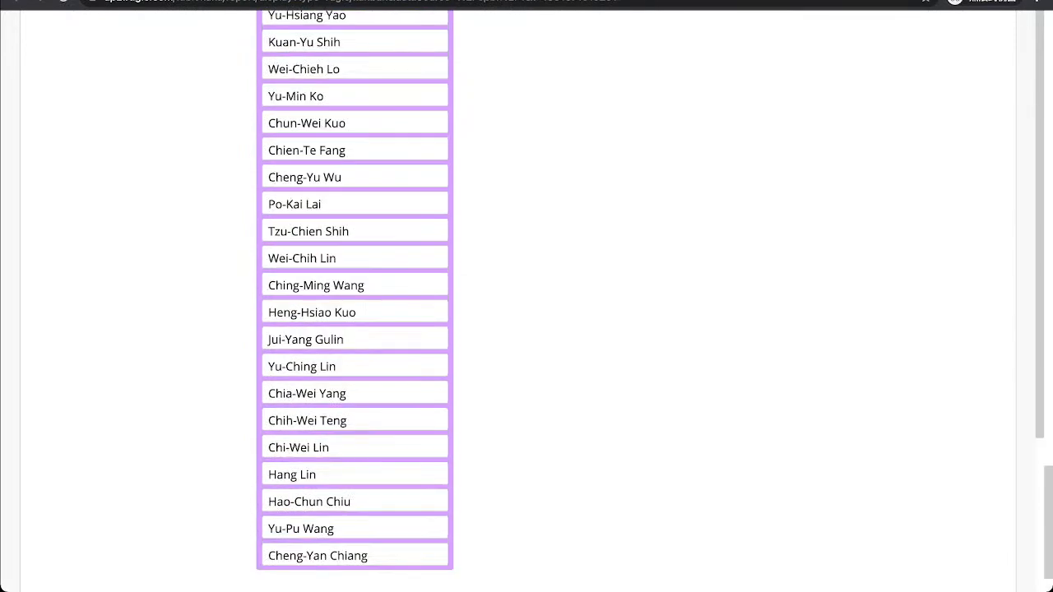
scroll(526, 329, "up", 15)
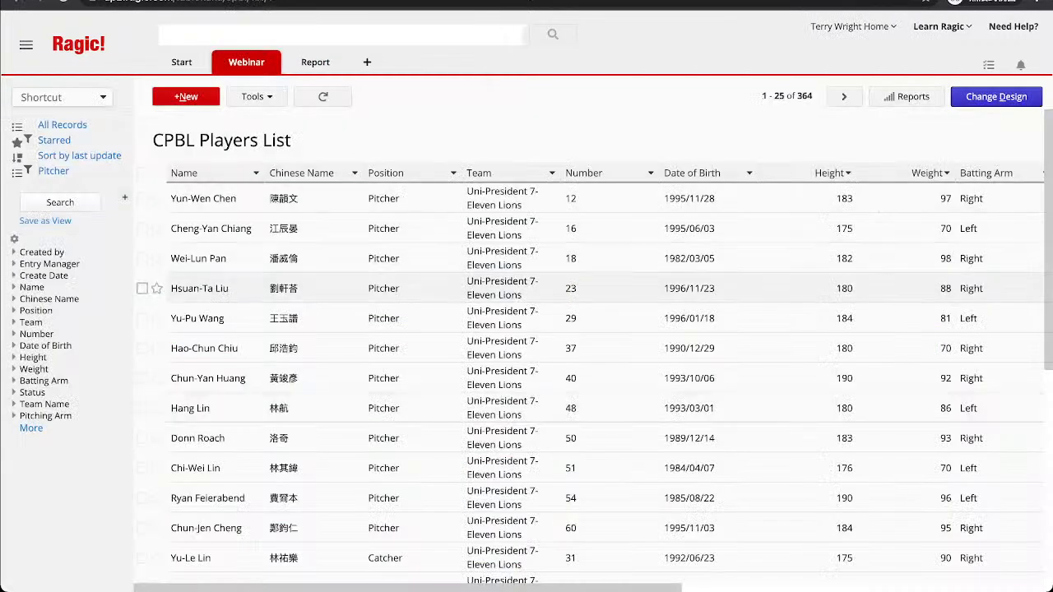
Filter the players listing's Name column by part of the moved player's name.
left_click(214, 172)
left_click(218, 192)
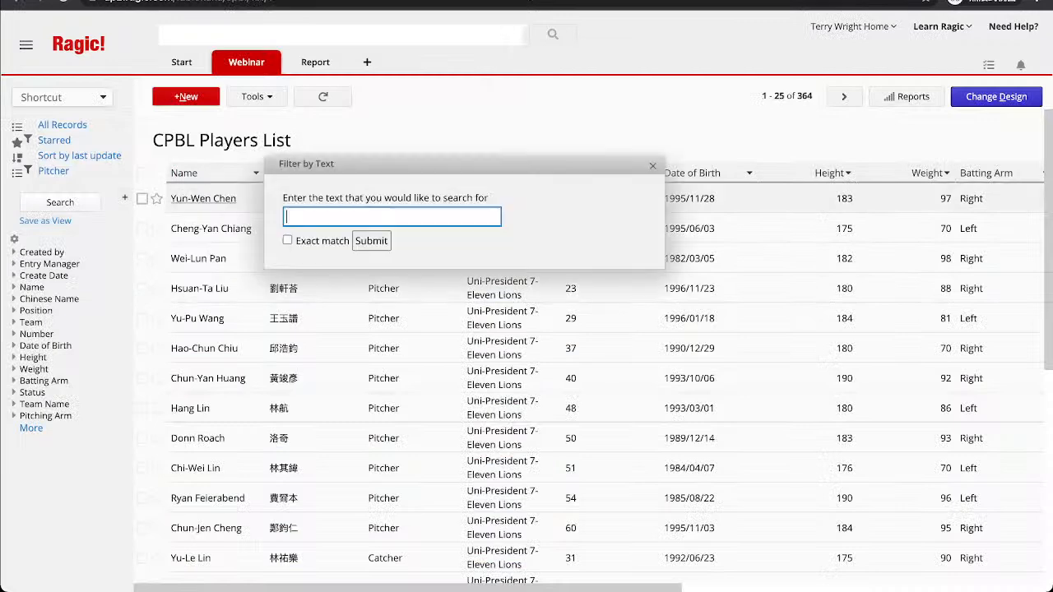
type("h")
key("BackSpace")
type("Cheng")
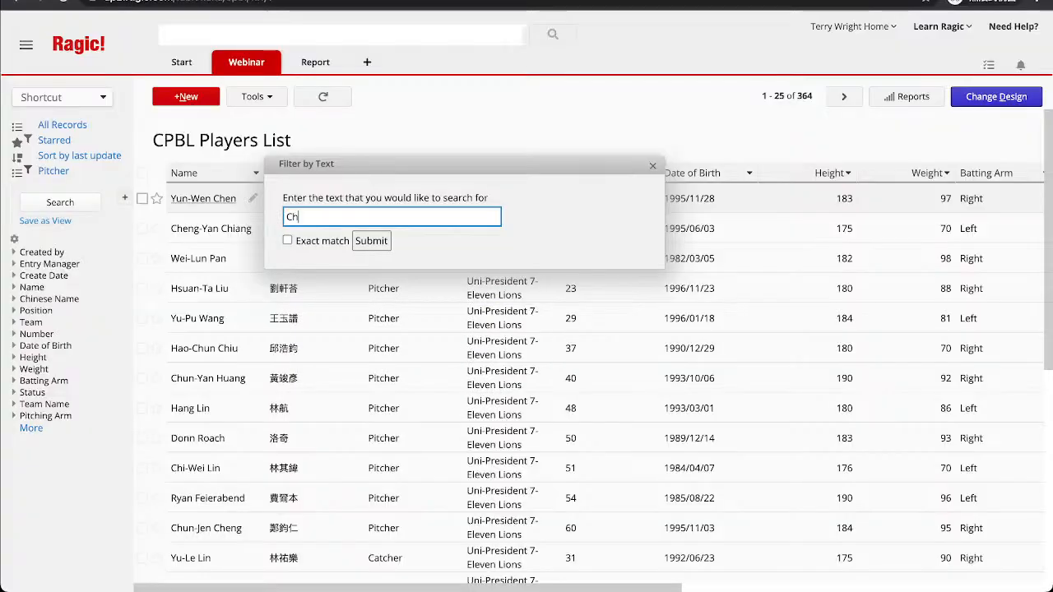
key("Return")
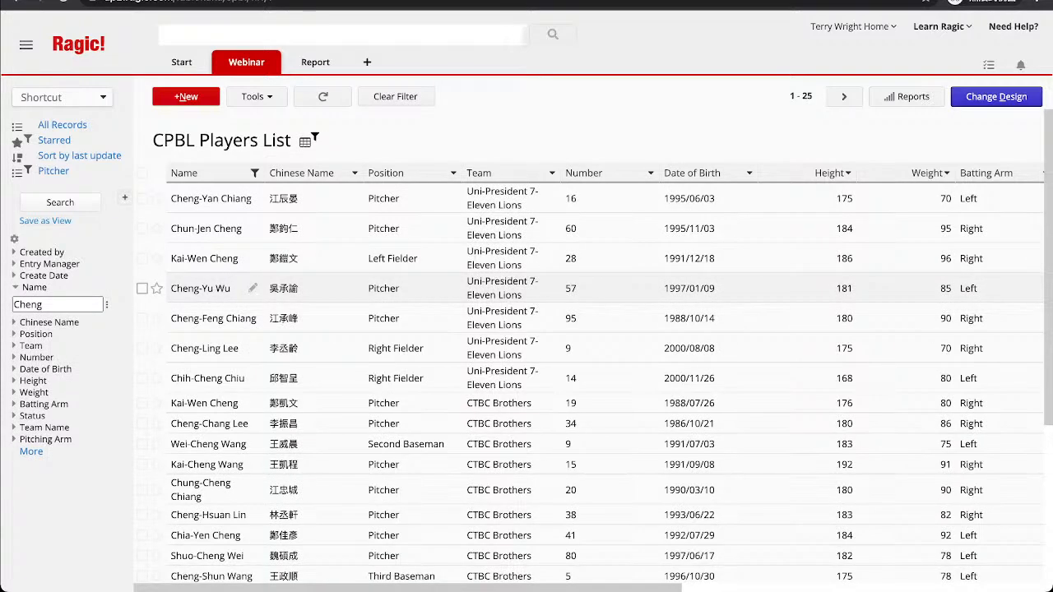
Open the moved player's record and view the Status field's change history, including its modification time.
left_click(200, 288)
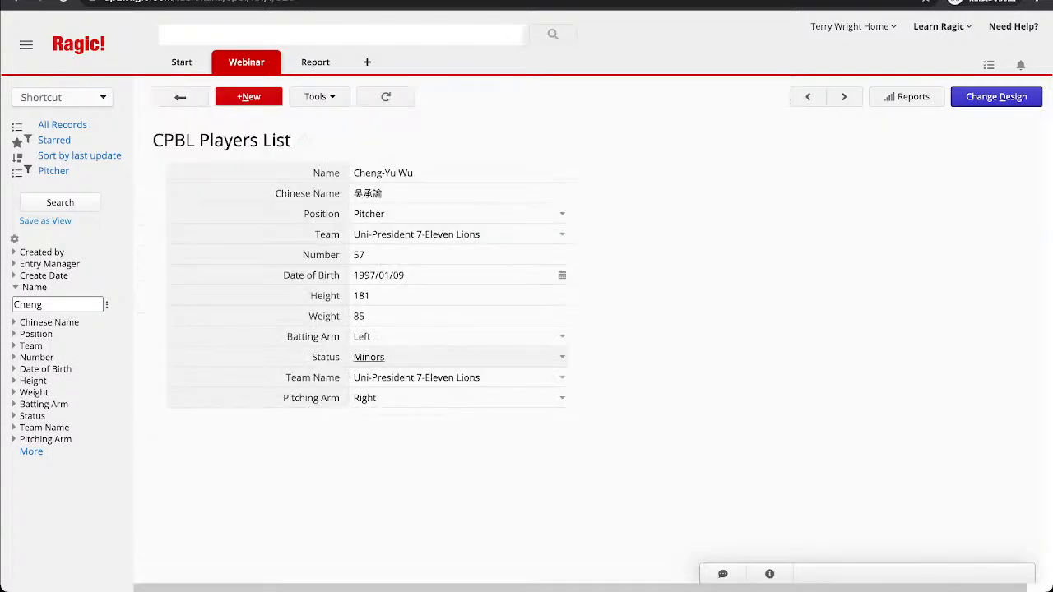
right_click(411, 360)
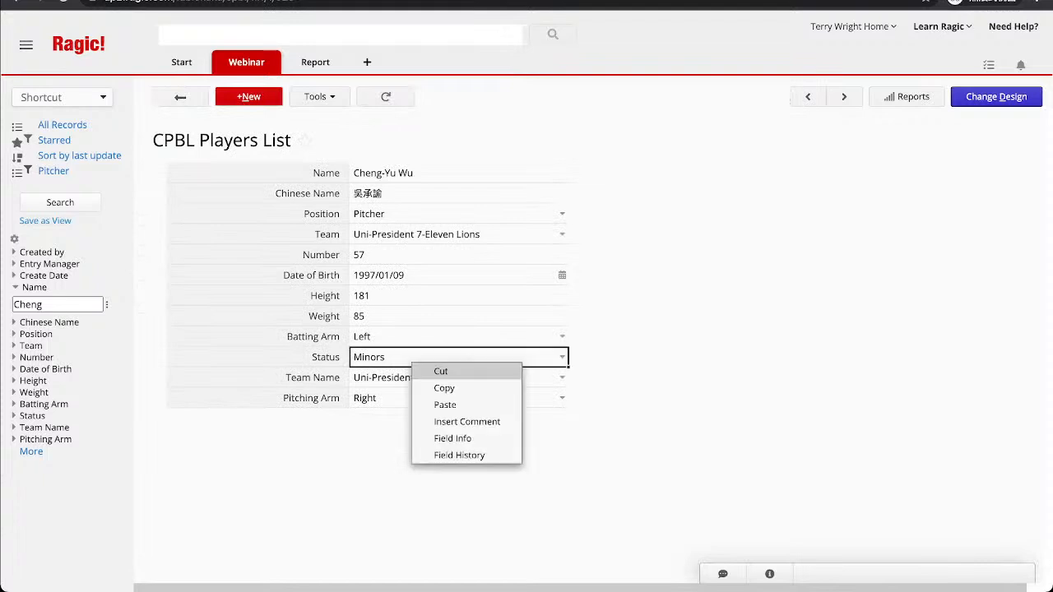
left_click(444, 453)
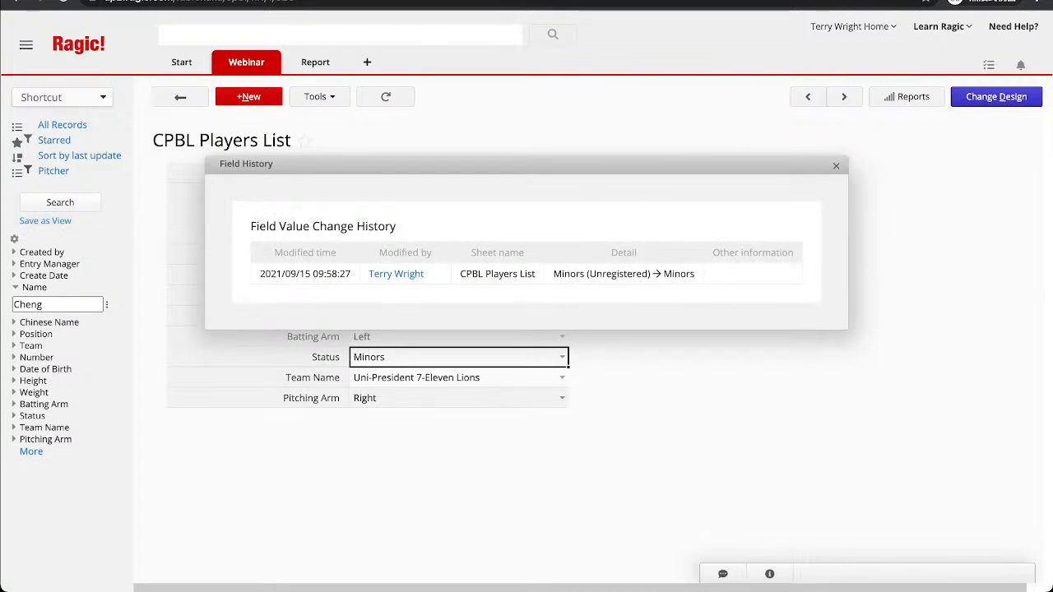
left_click_drag(351, 274, 312, 274)
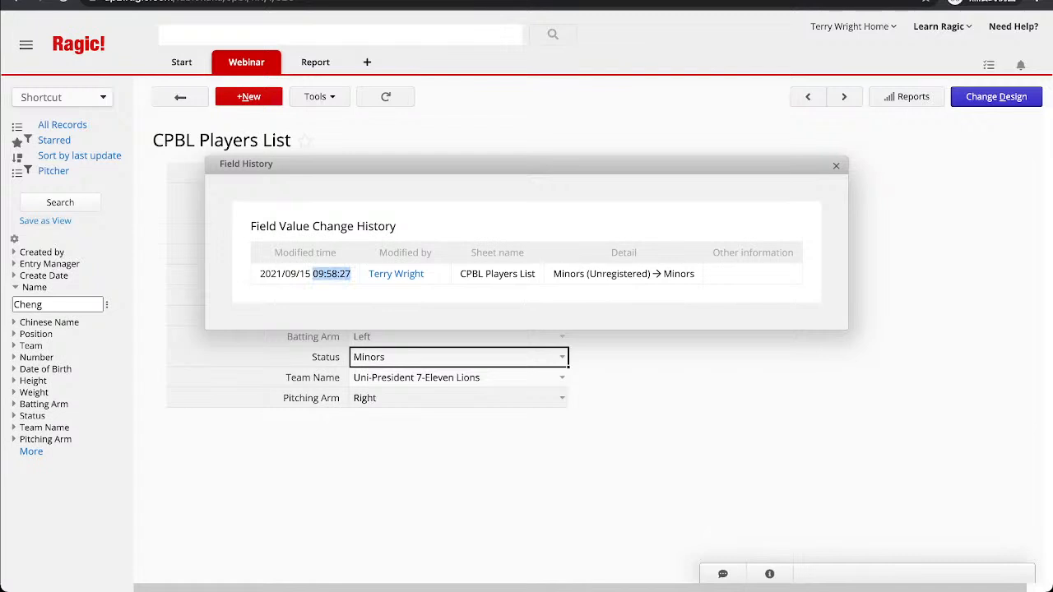
left_click(312, 273)
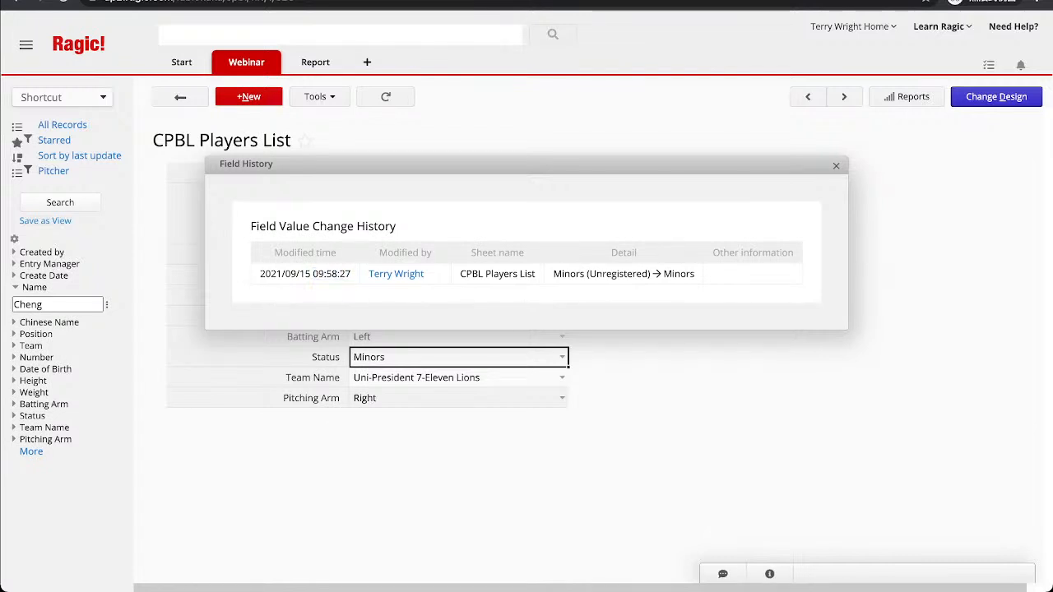
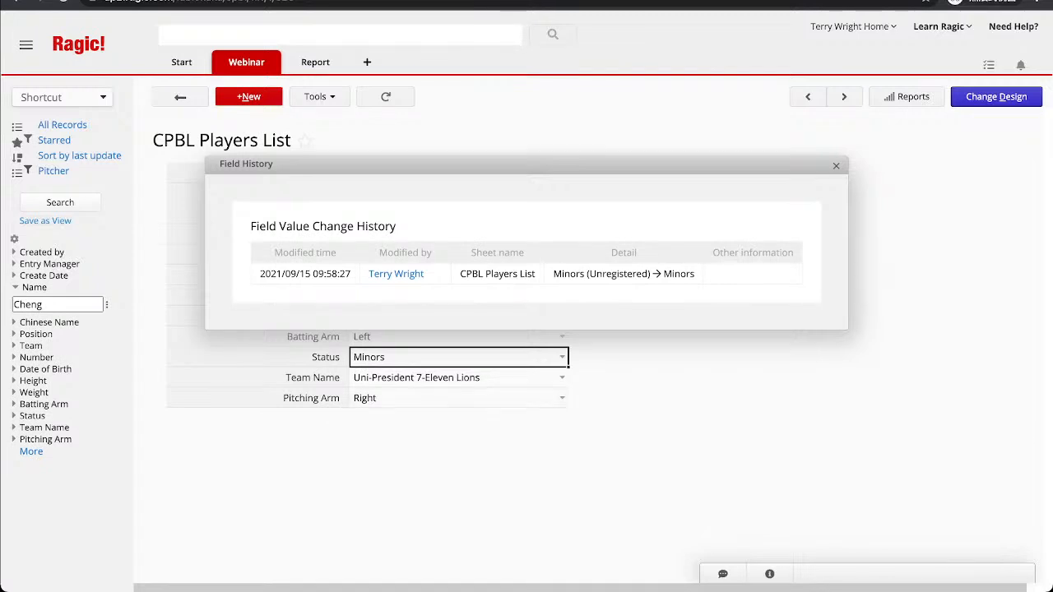
Close the field history, return to the players listing and clear the name filter.
key("Escape")
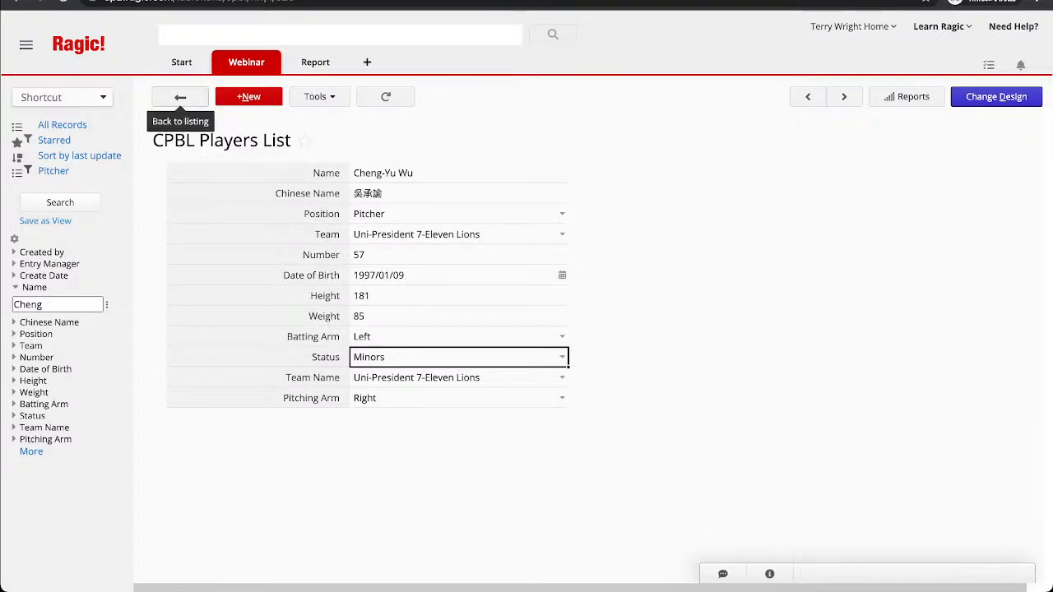
left_click(180, 96)
left_click(395, 97)
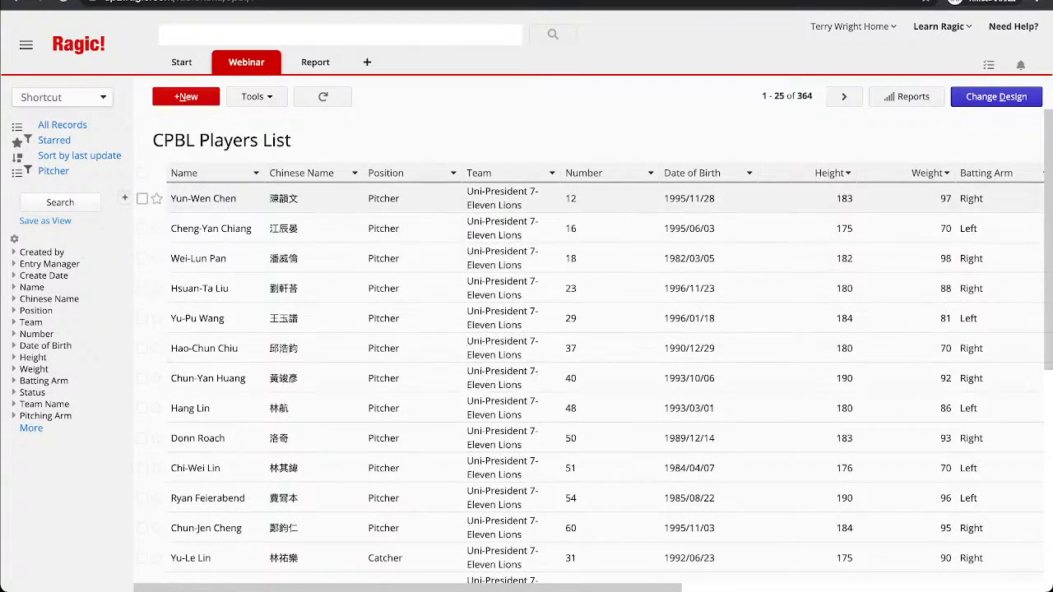
Filter the CPBL Players List to the Pitcher position.
left_click(453, 173)
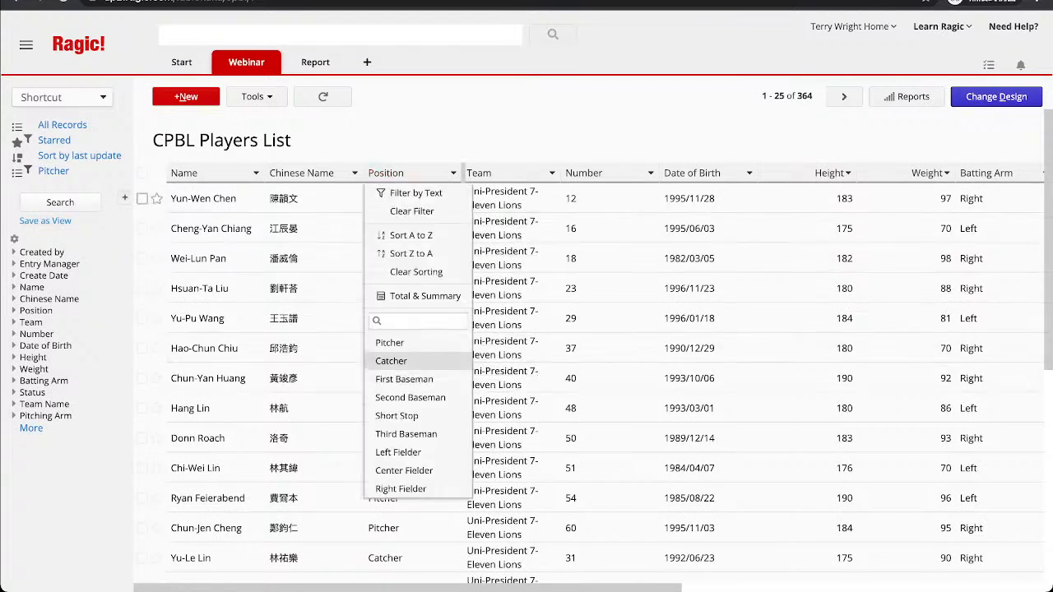
left_click(390, 342)
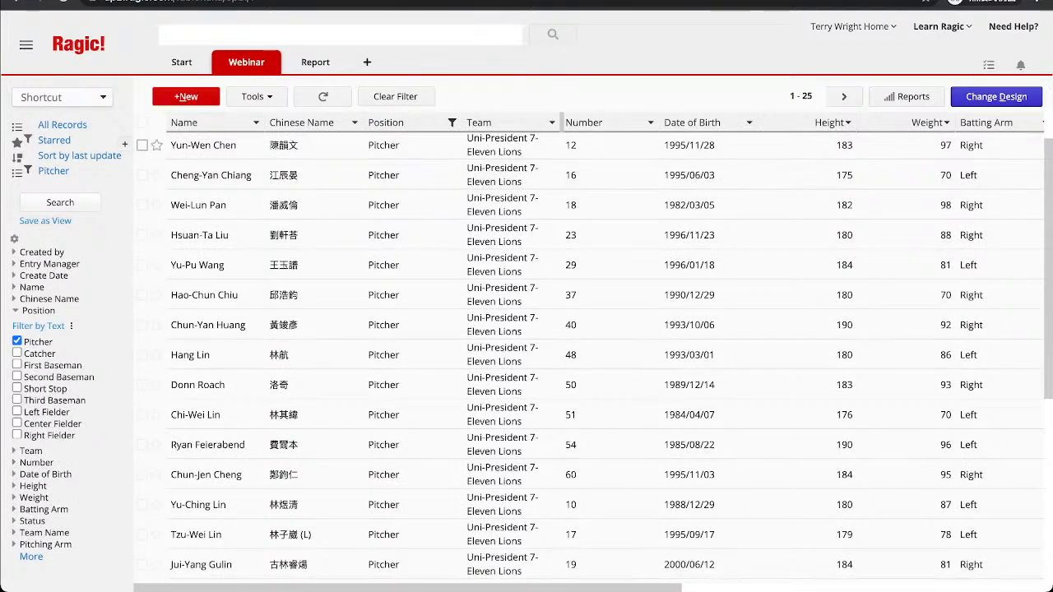
left_click(551, 122)
Filter the players list to the Third Baseman position and the Uni-President 7-Eleven Lions team.
left_click(452, 123)
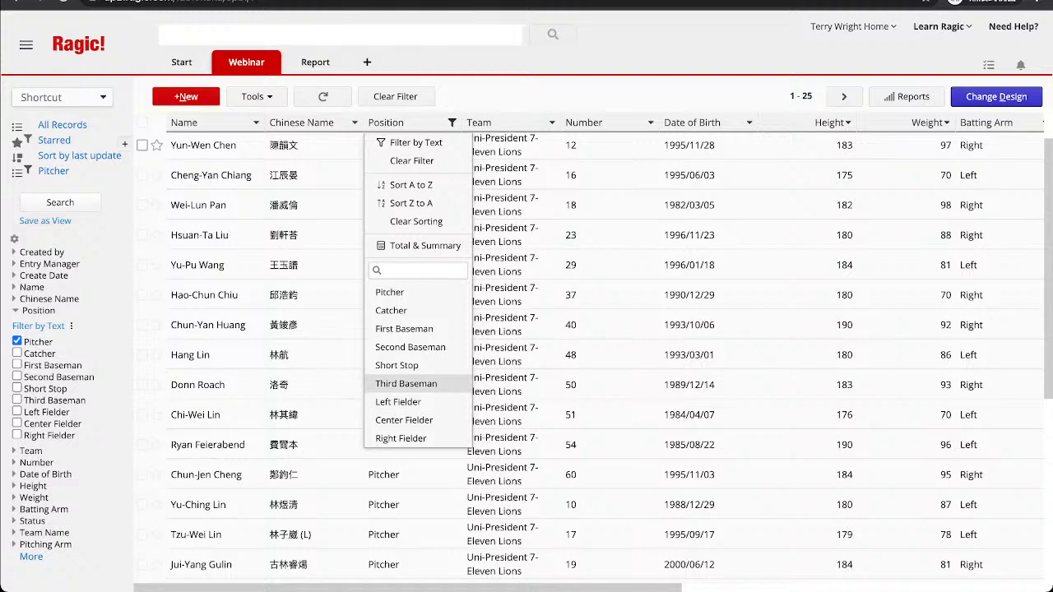
left_click(406, 383)
left_click(551, 122)
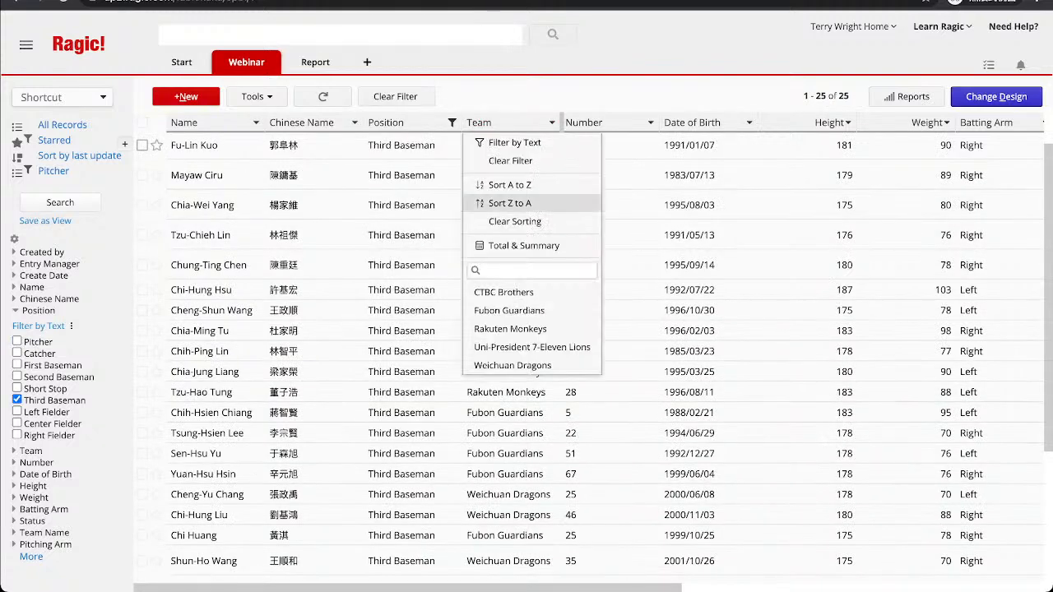
left_click(531, 347)
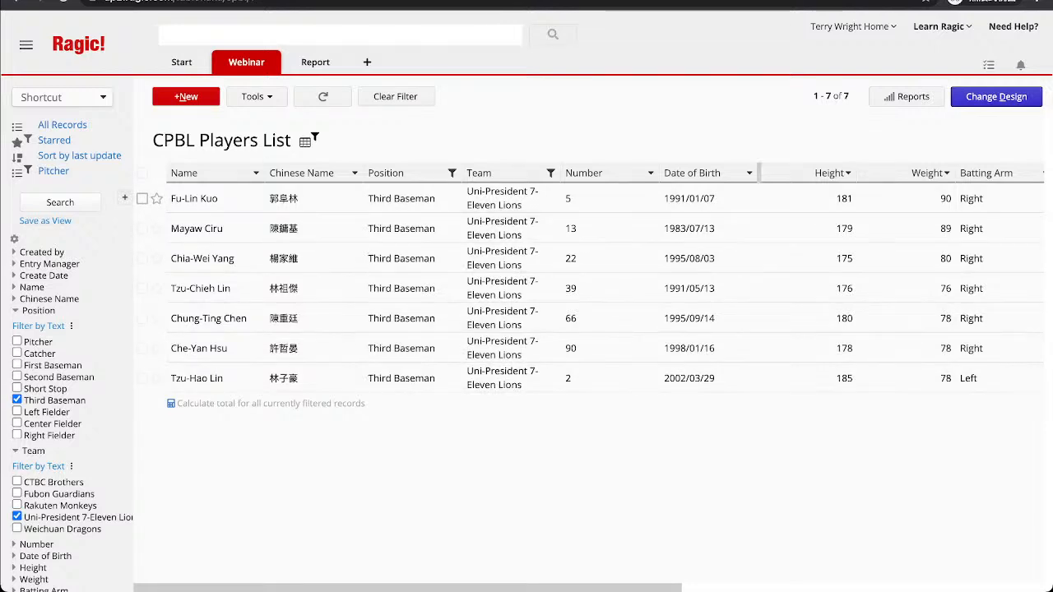
Create a Kanban Board report from the filtered players list and look across its status columns.
left_click(906, 96)
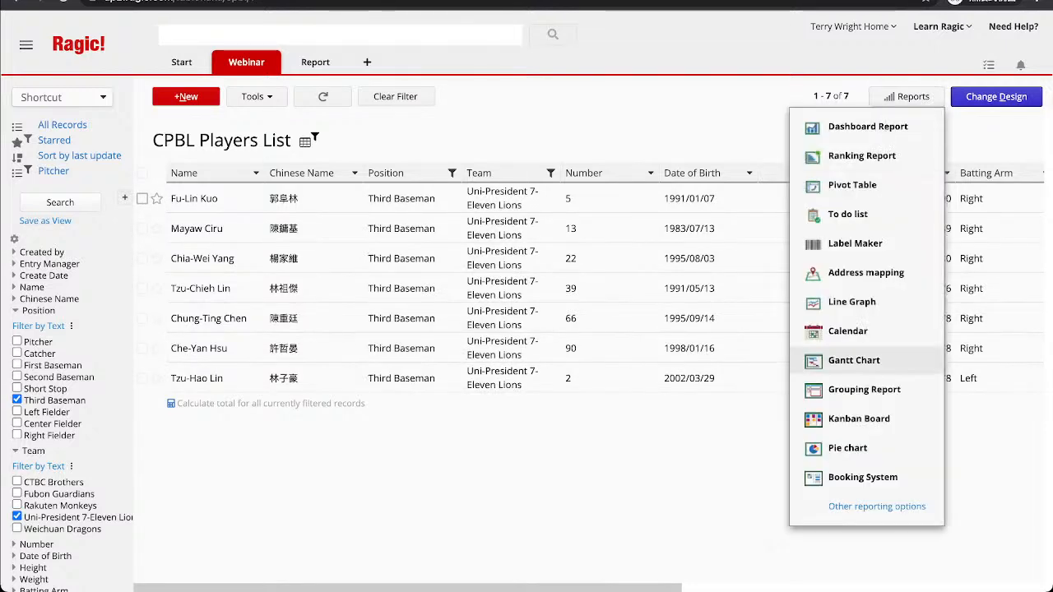
left_click(859, 418)
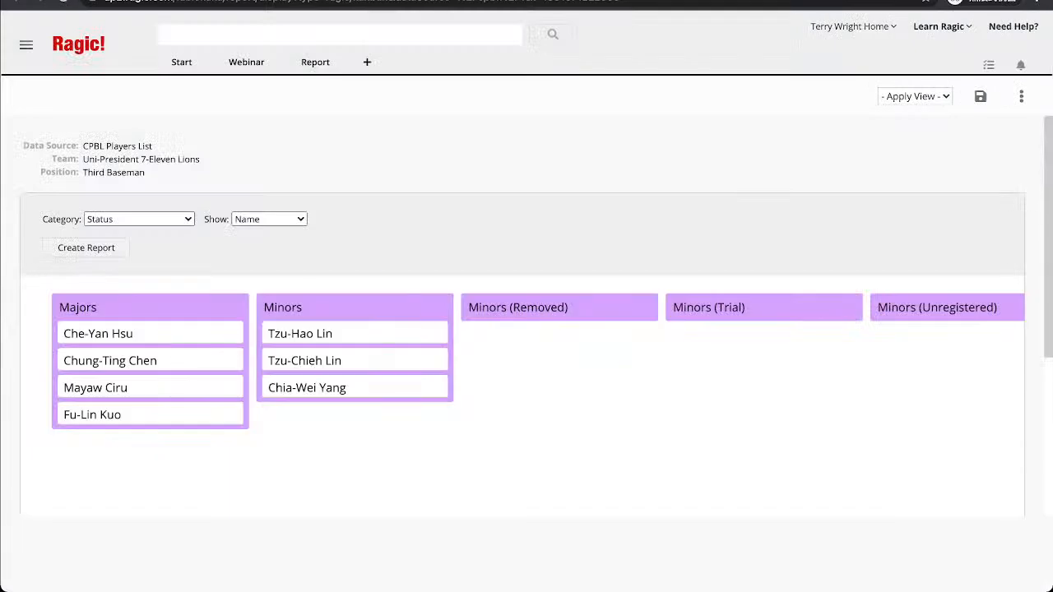
scroll(536, 273, "down", 1)
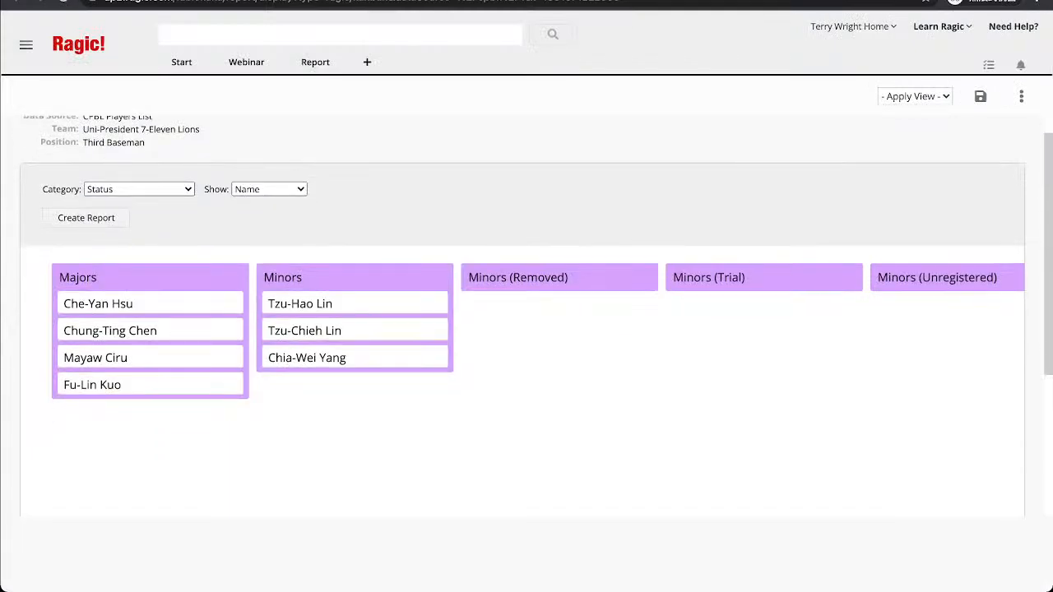
scroll(522, 282, "right", 1)
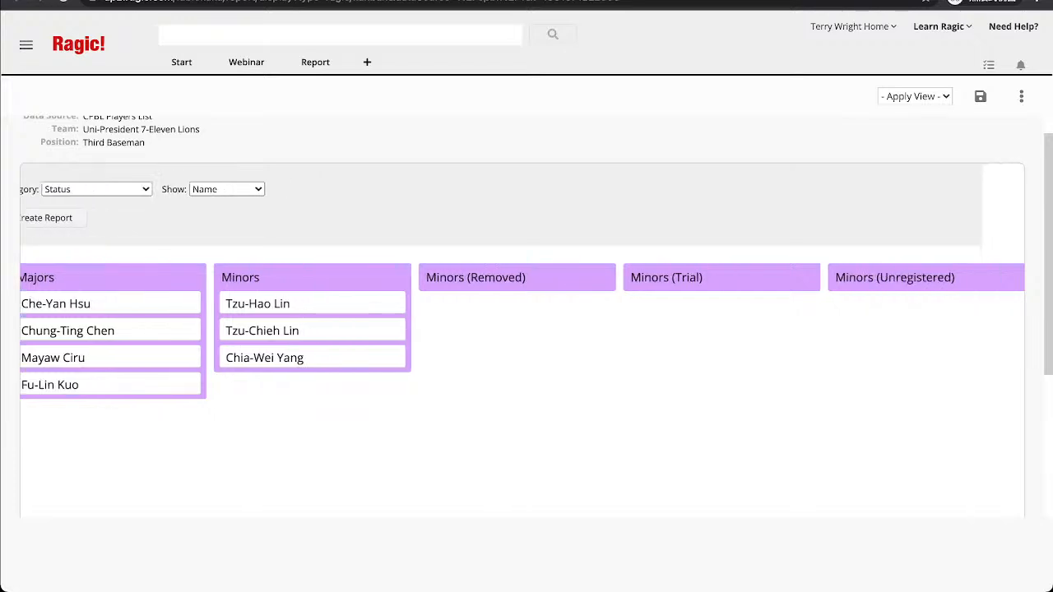
scroll(523, 281, "left", 1)
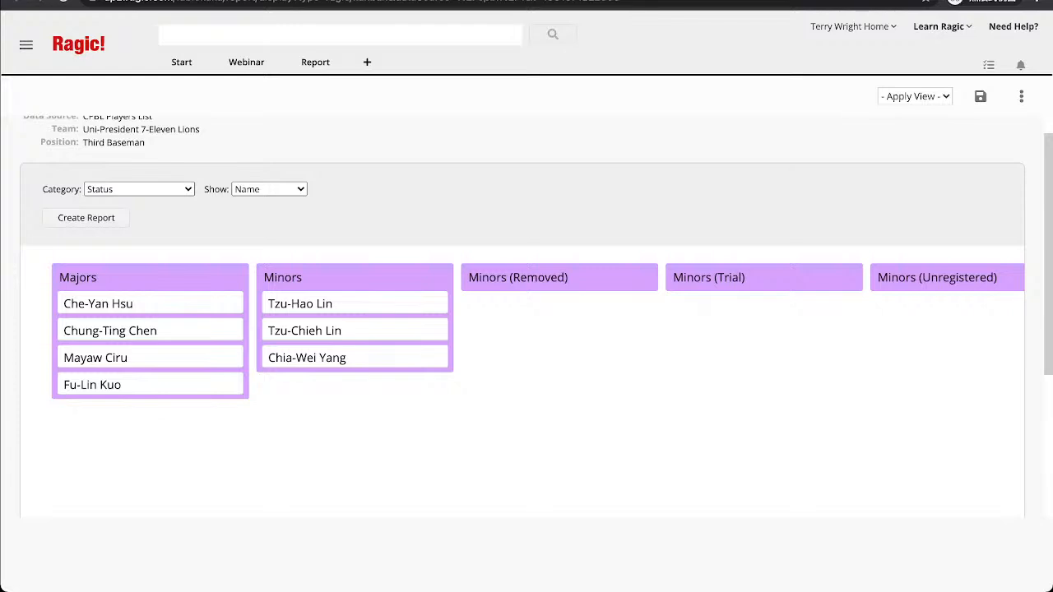
Move the lowest player card in Minors to Minors (Removed) and check the status in that player's record.
left_click_drag(306, 358, 542, 308)
scroll(522, 316, "up", 1)
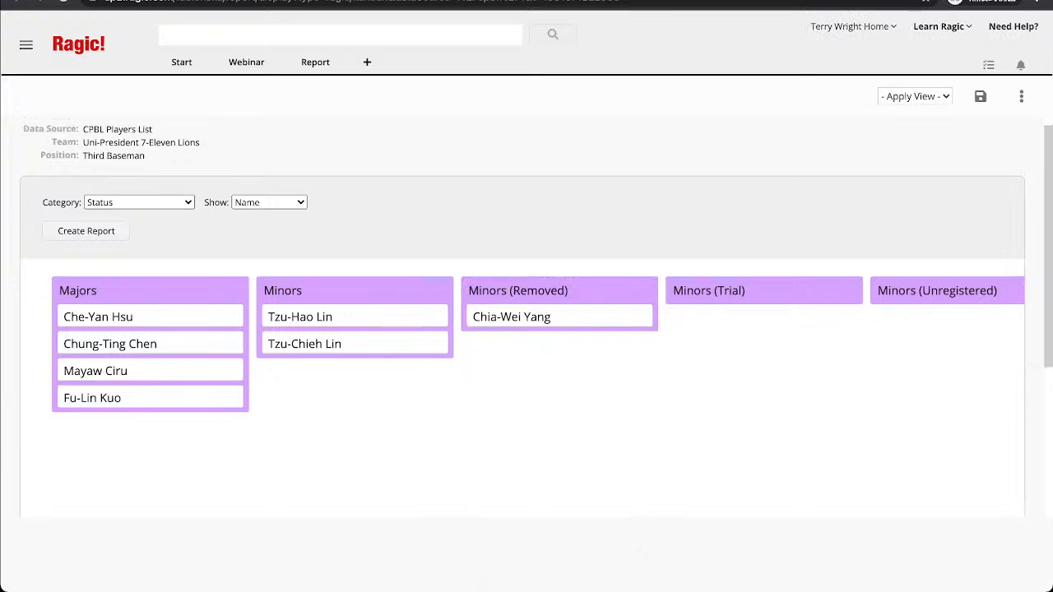
left_click(526, 333)
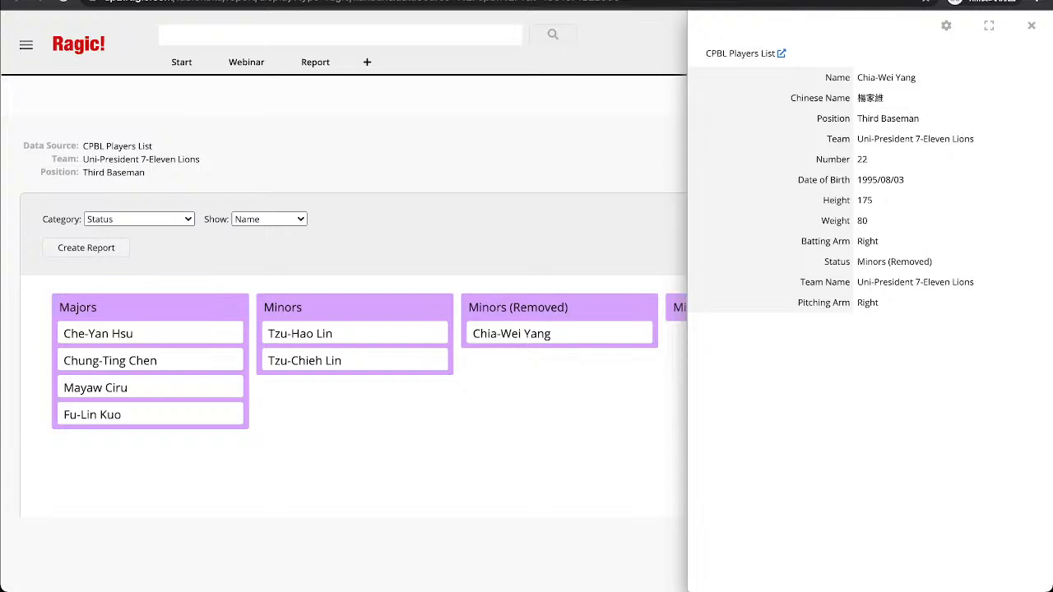
left_click_drag(866, 262, 914, 261)
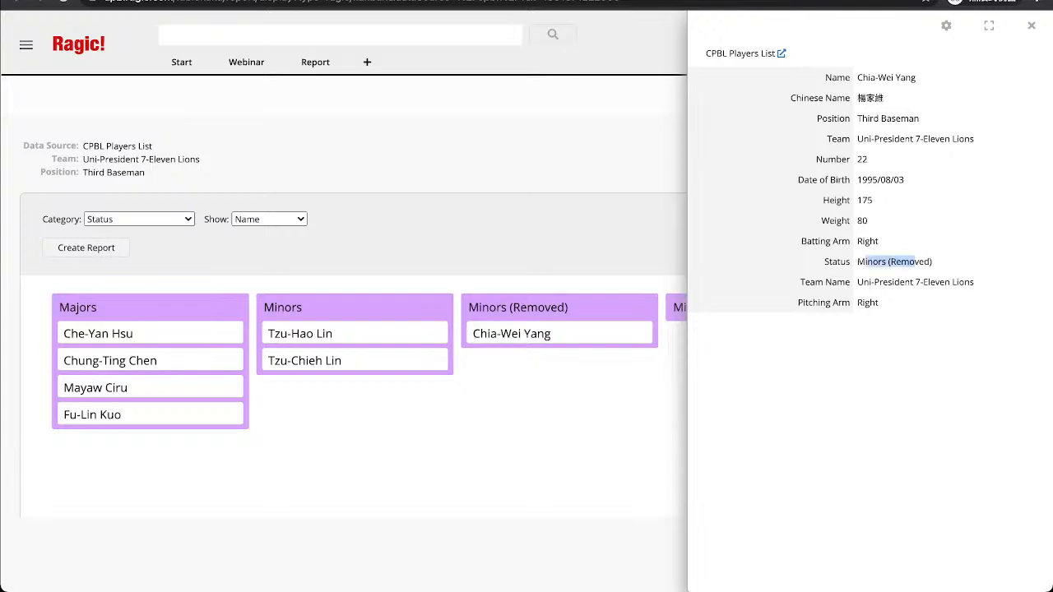
left_click_drag(862, 77, 879, 78)
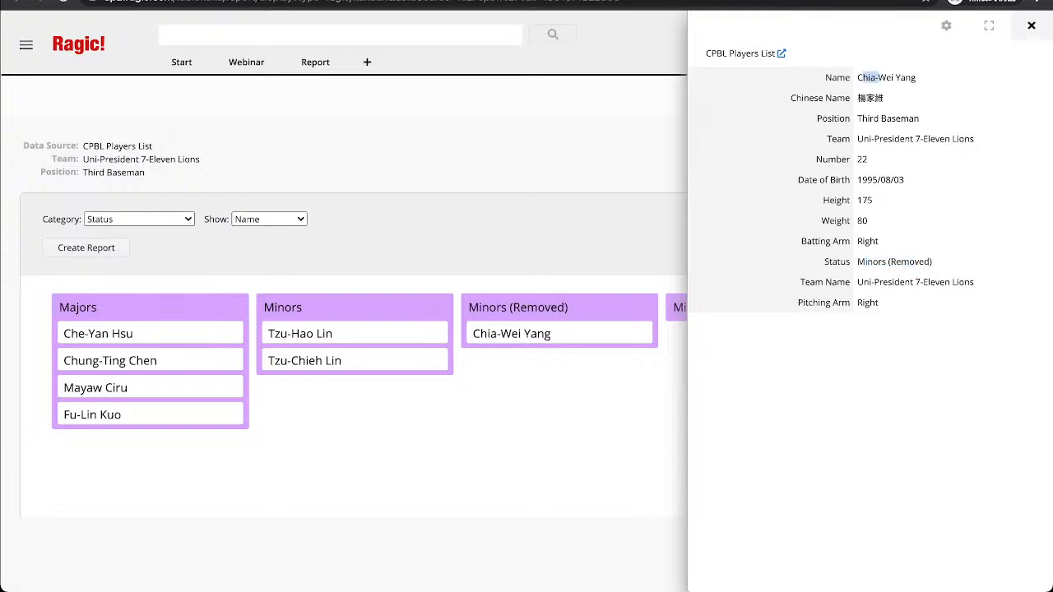
left_click(1031, 25)
Move the player card from Minors (Removed) to Minors (Trial) and check the status in the player's record.
left_click_drag(512, 333, 740, 333)
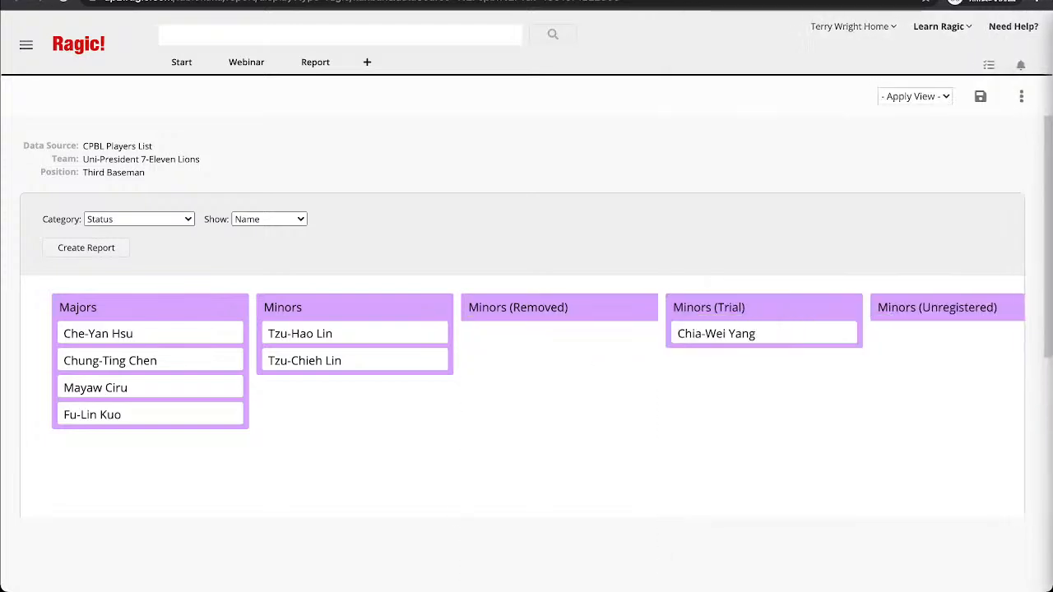
left_click(740, 333)
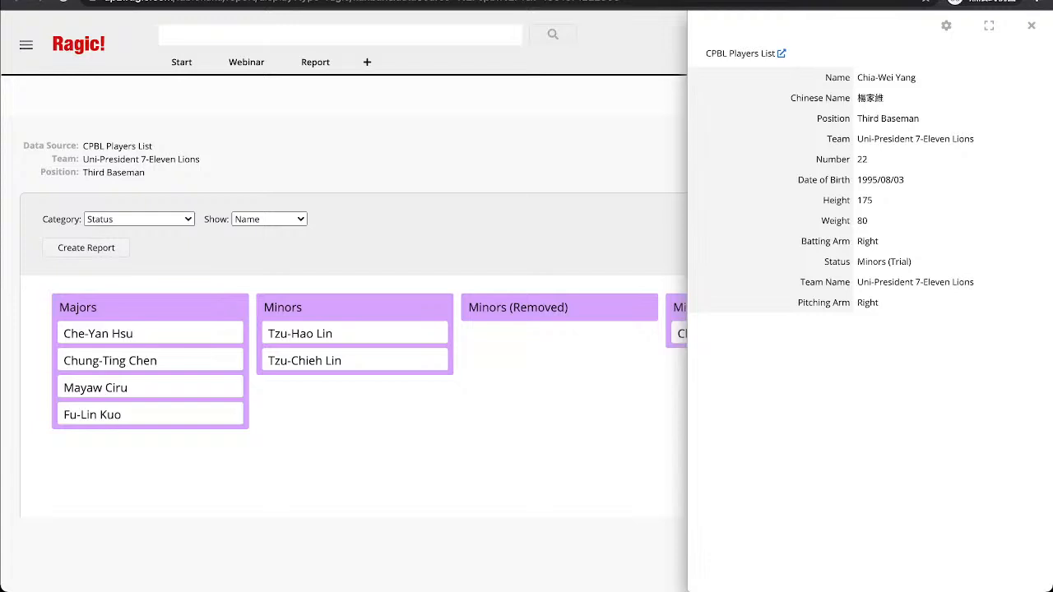
mouse_move(865, 262)
left_mouse_down()
mouse_move(902, 261)
mouse_move(857, 262)
left_mouse_up()
left_click(901, 261)
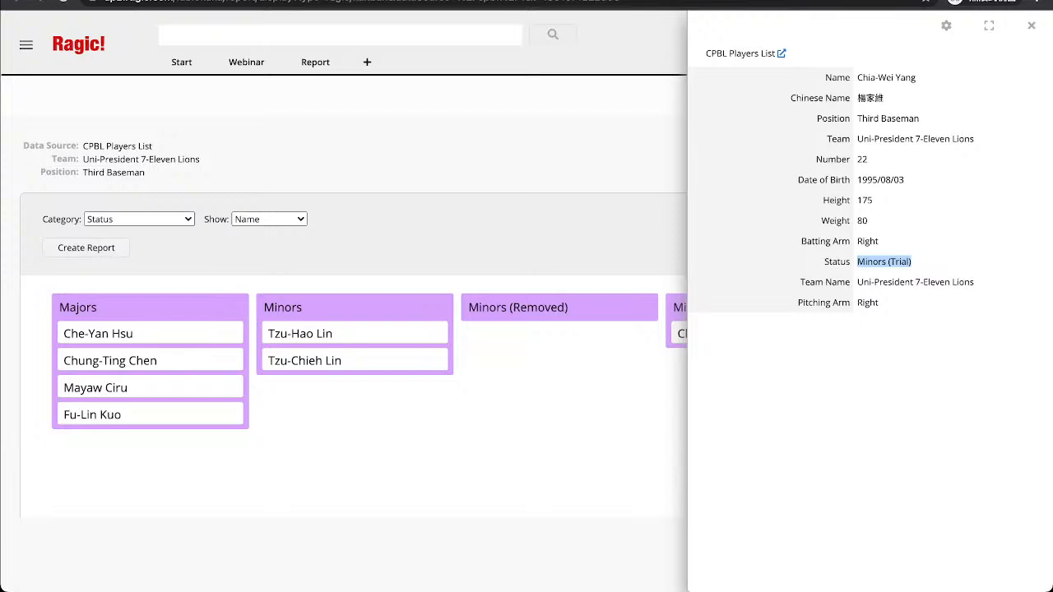
left_click(1030, 26)
Return the player card from Minors (Trial) to Minors and review the report's team and position filters.
left_click_drag(716, 333, 366, 403)
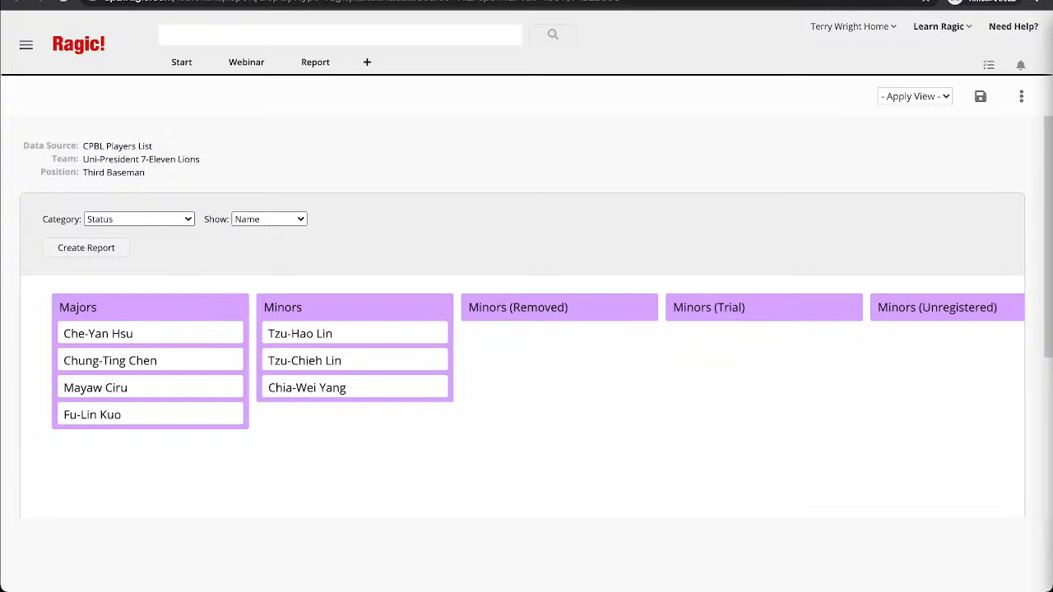
left_click_drag(51, 159, 145, 173)
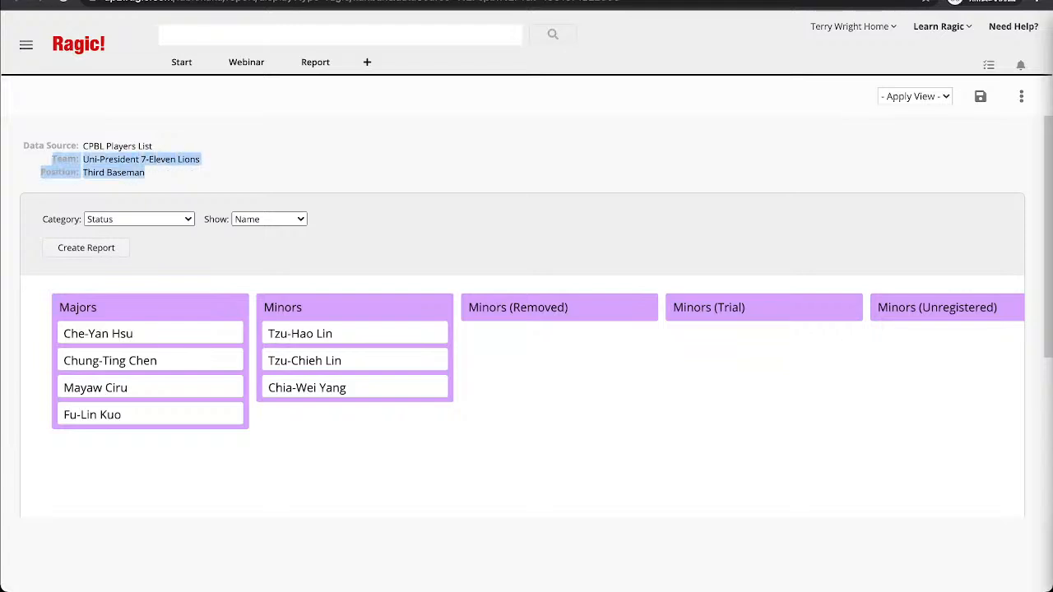
left_click(51, 157)
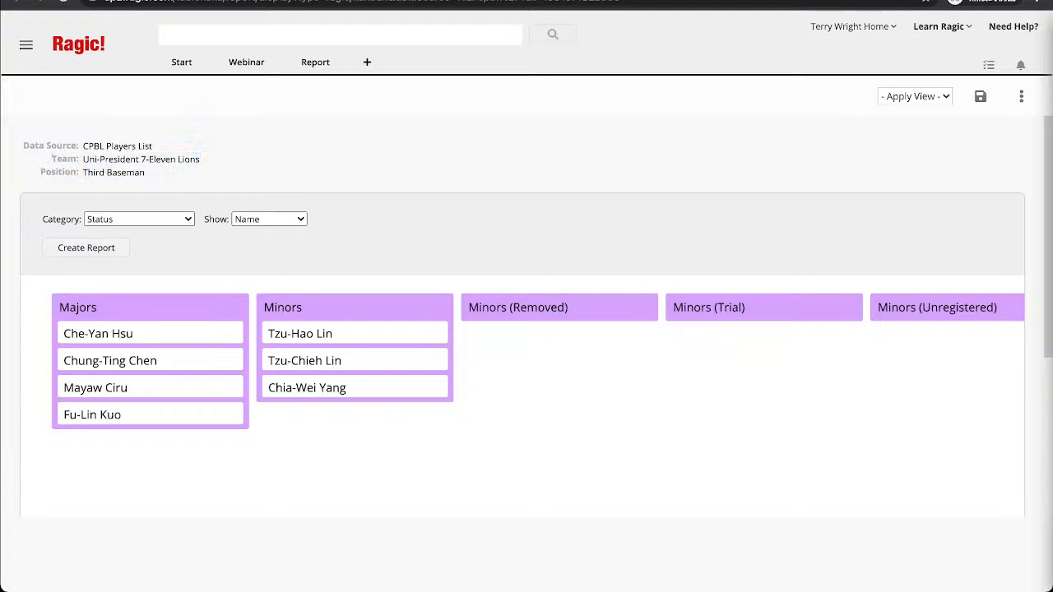
left_click_drag(52, 158, 65, 171)
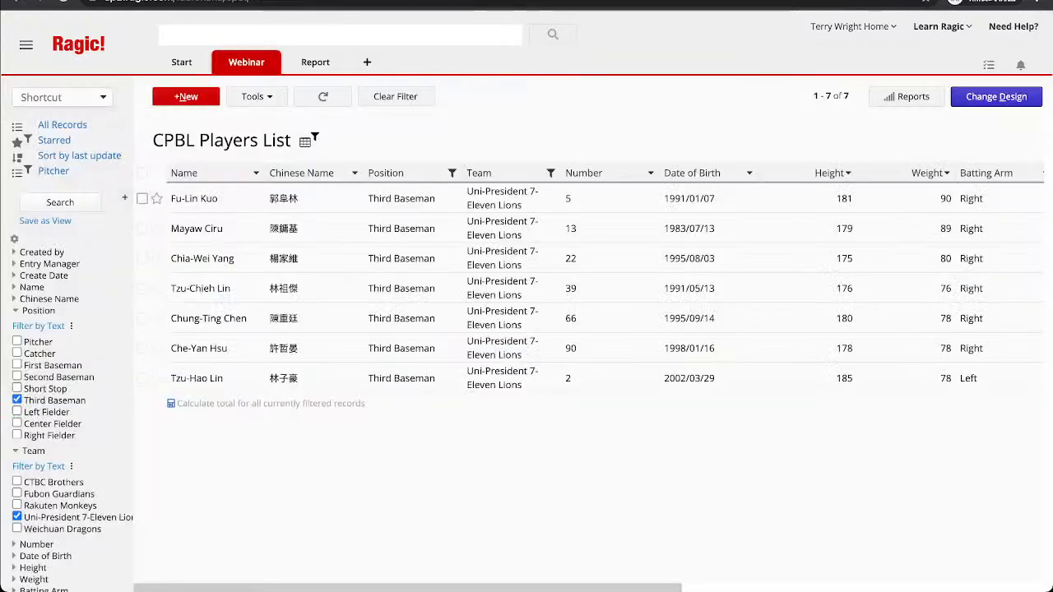
Clear the players list's filters and create a pie chart report of # Of Records by Team.
left_click(396, 97)
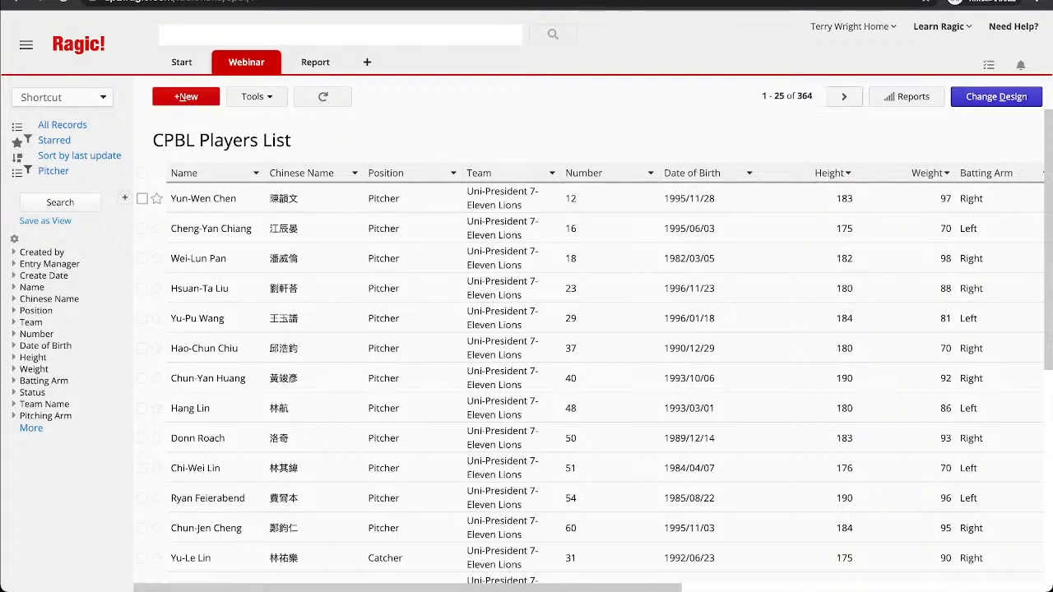
left_click(904, 97)
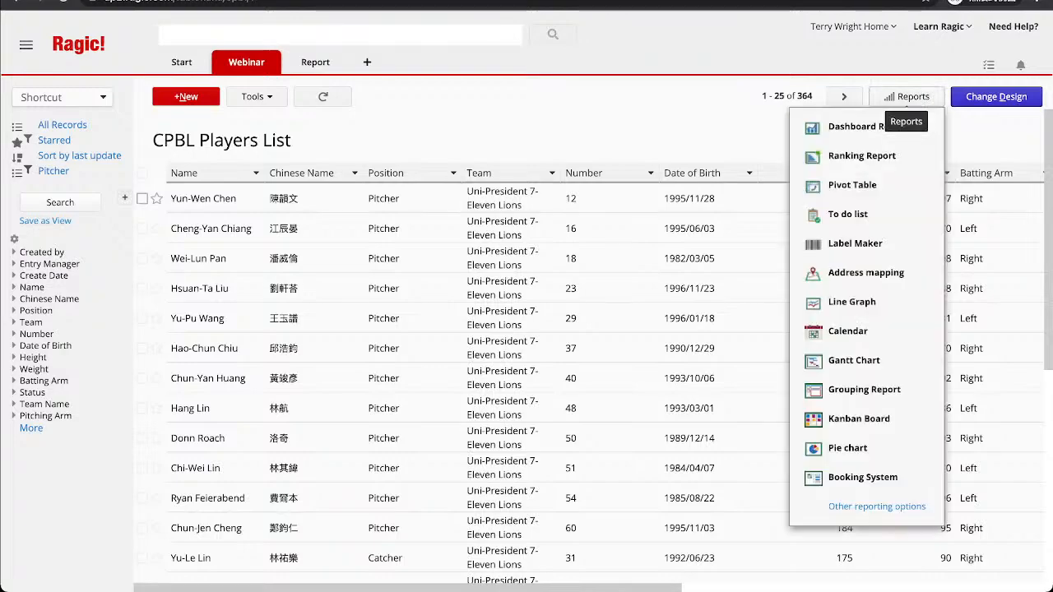
left_click(847, 445)
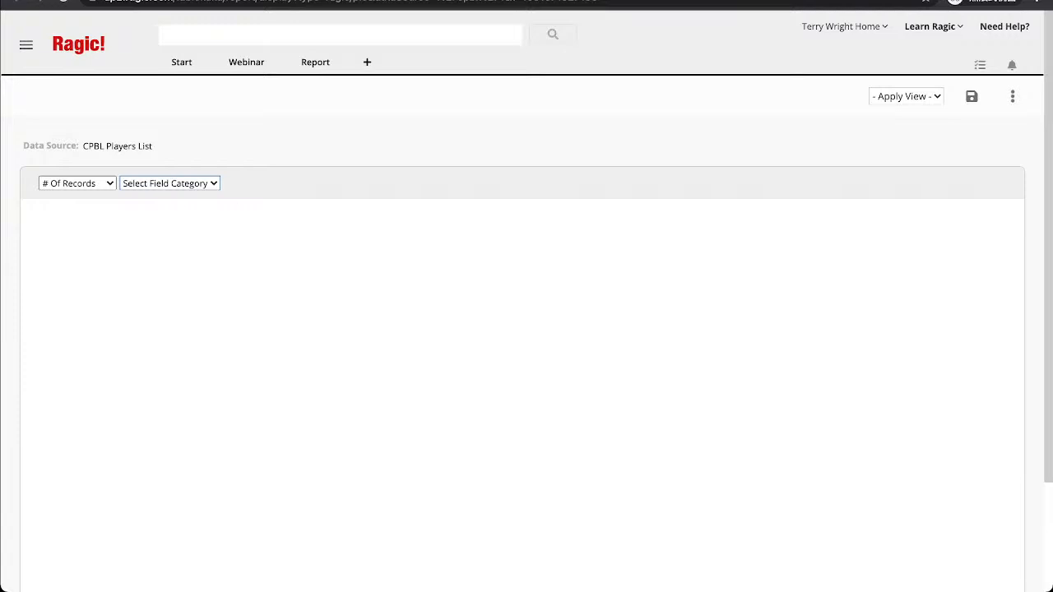
left_click(169, 183)
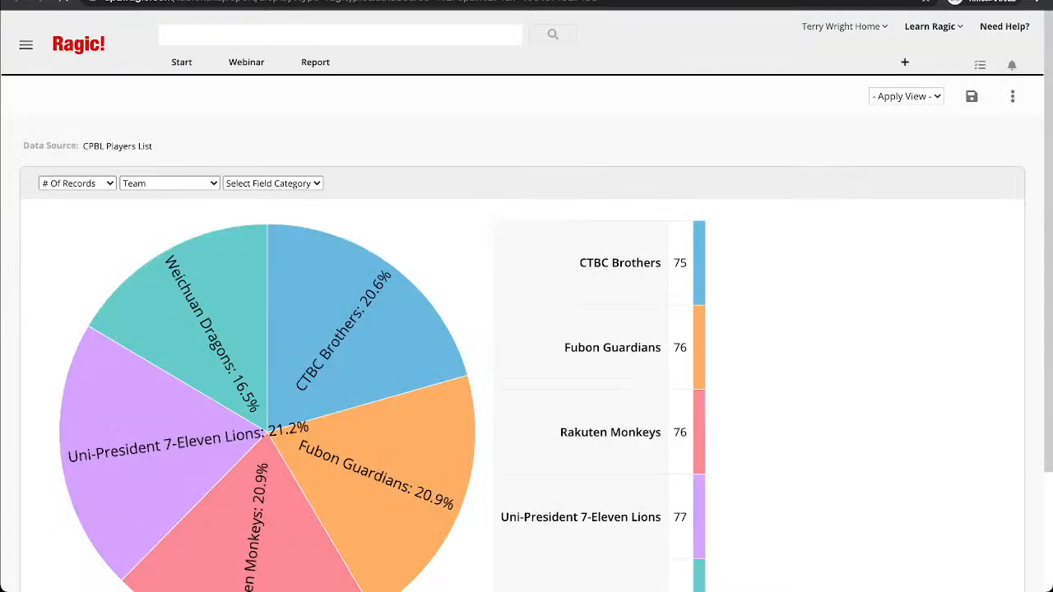
scroll(526, 329, "down", 1)
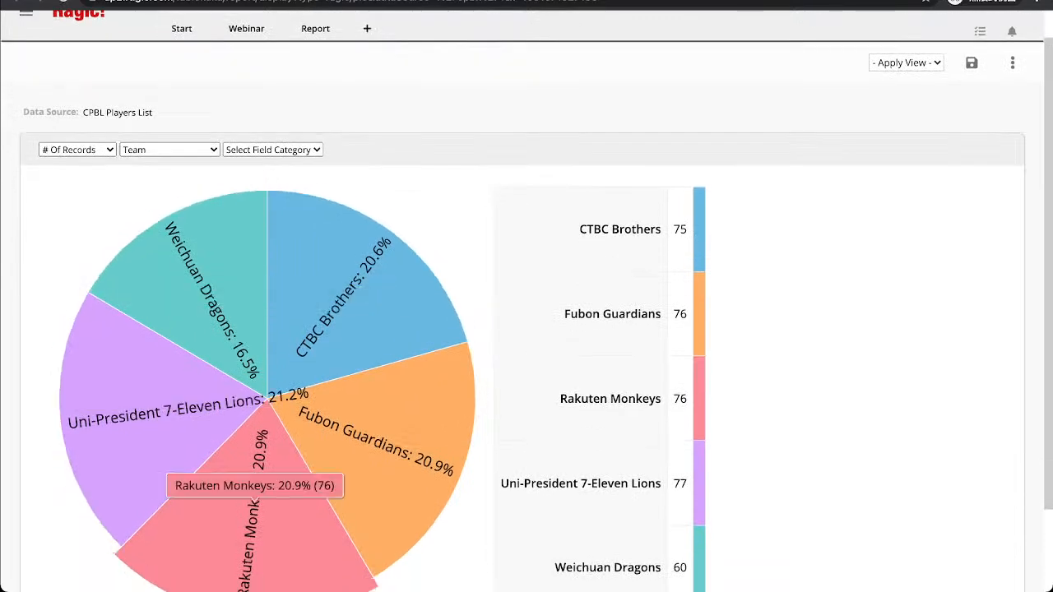
scroll(329, 346, "down", 2)
scroll(329, 345, "up", 3)
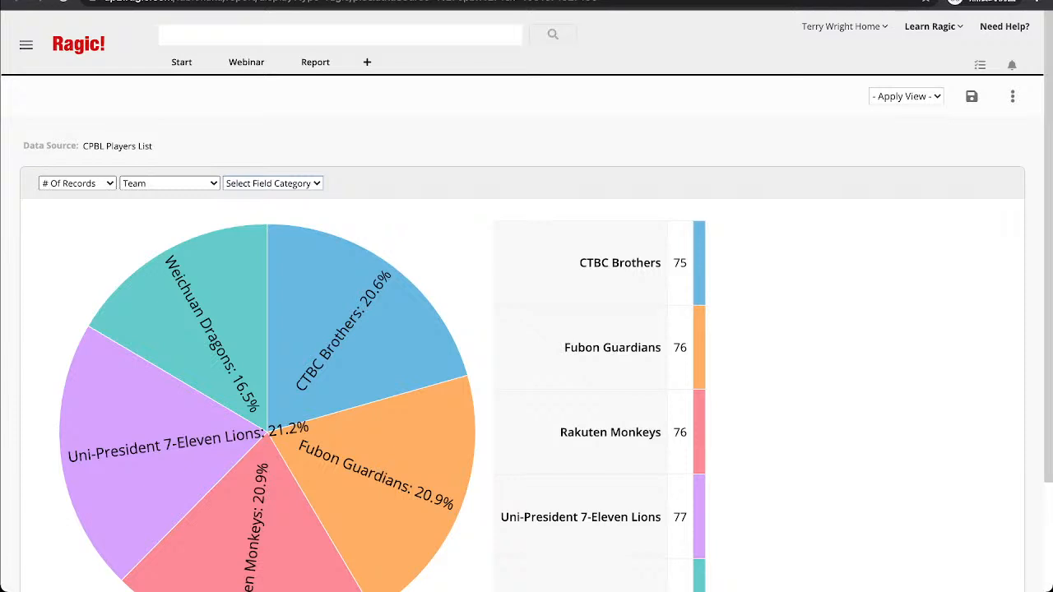
Add Status as the pie chart's second field category and review the breakdown for each team.
left_click(273, 183)
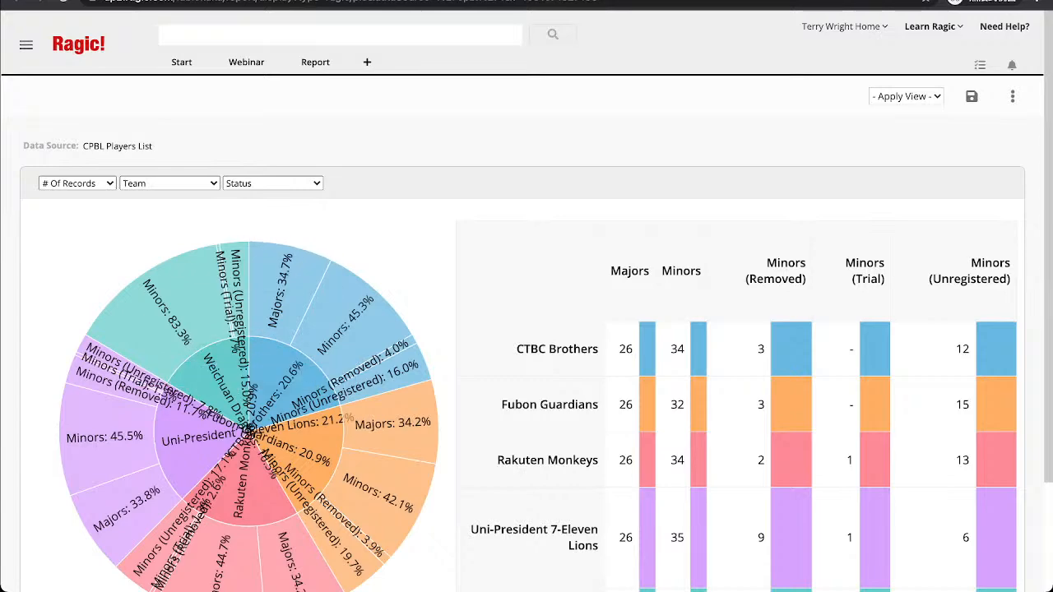
scroll(247, 430, "down", 1)
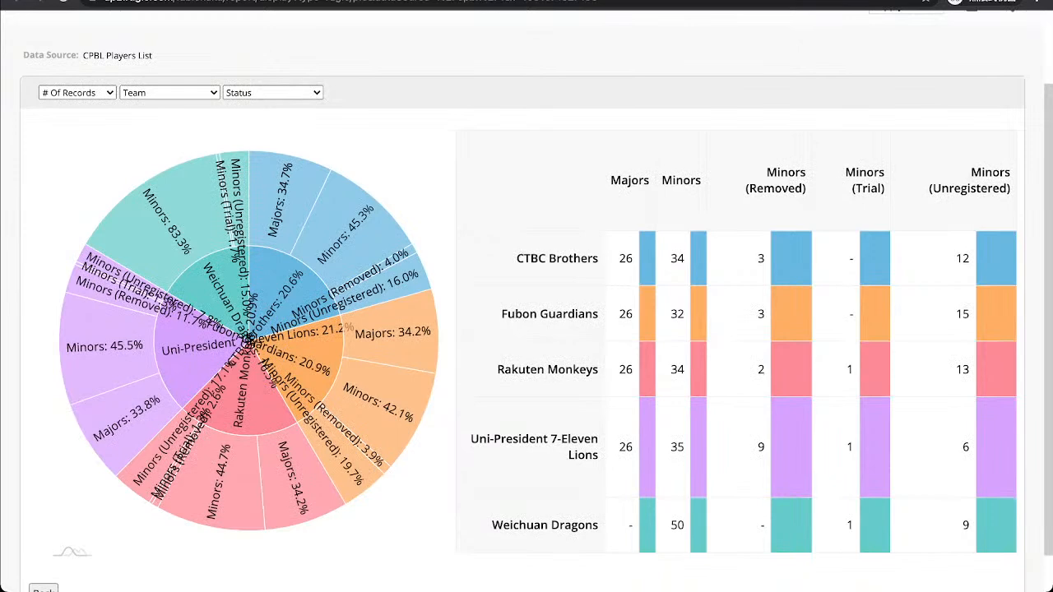
scroll(526, 329, "up", 1)
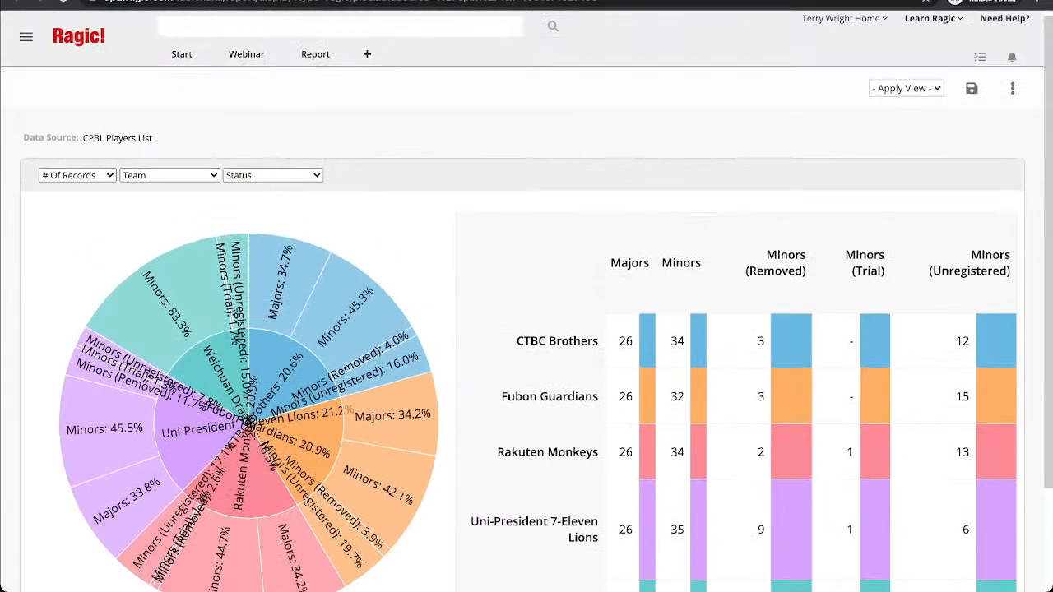
scroll(526, 329, "down", 2)
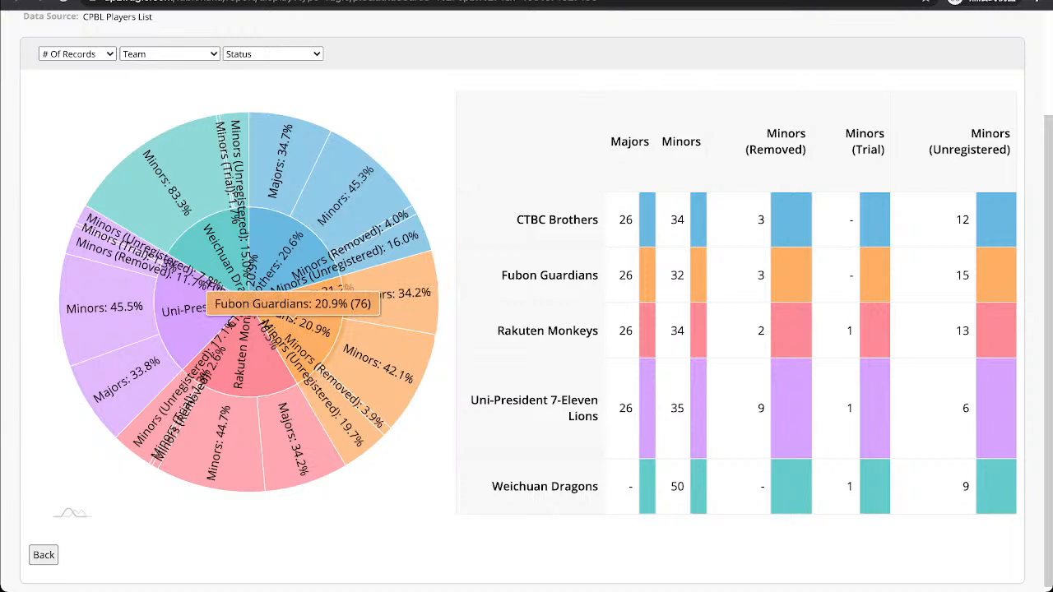
scroll(526, 329, "down", 1)
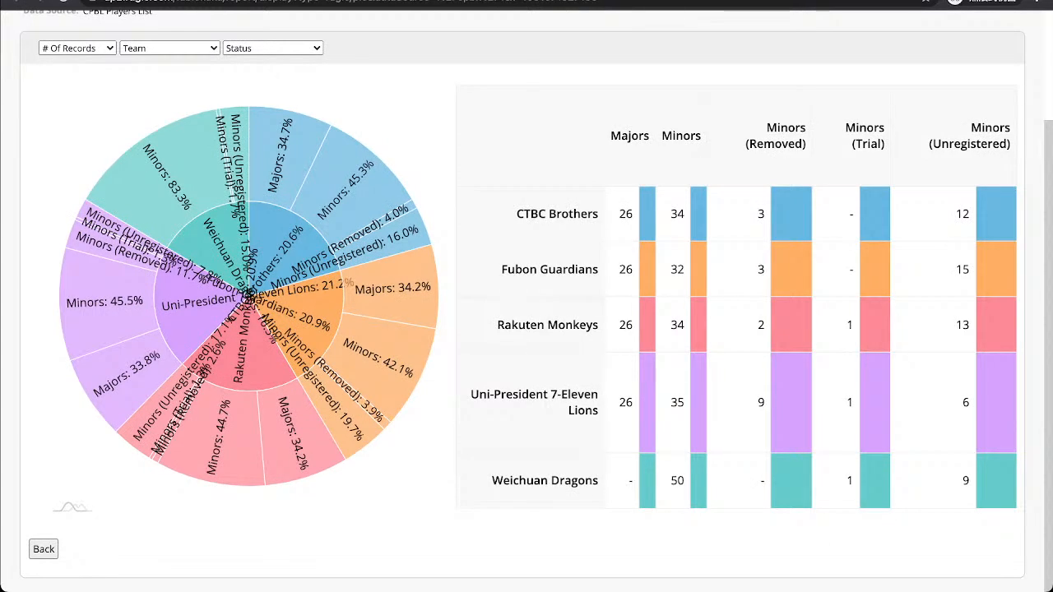
scroll(526, 328, "up", 1)
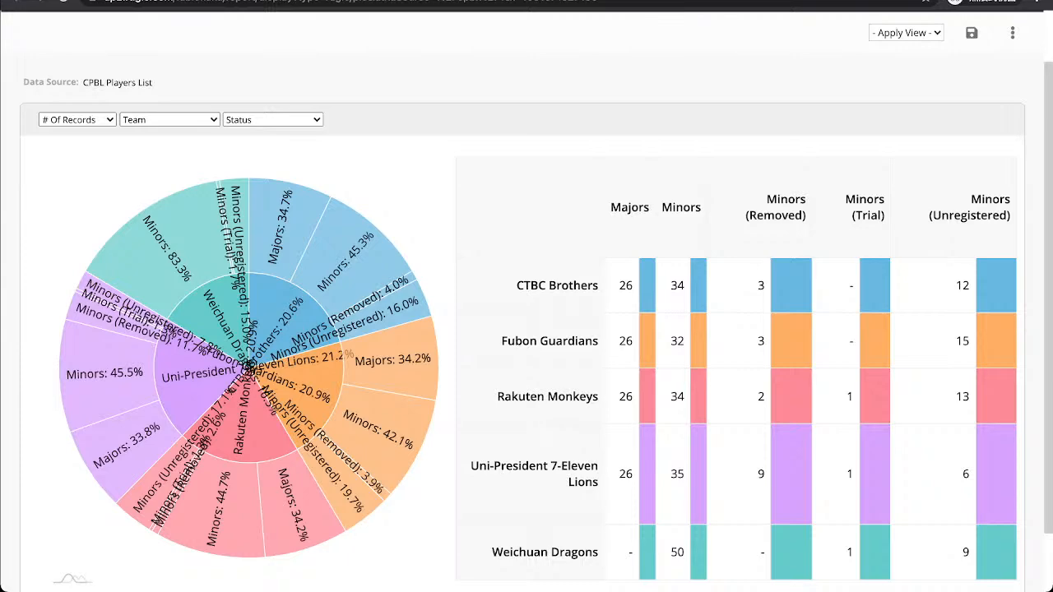
scroll(526, 329, "up", 2)
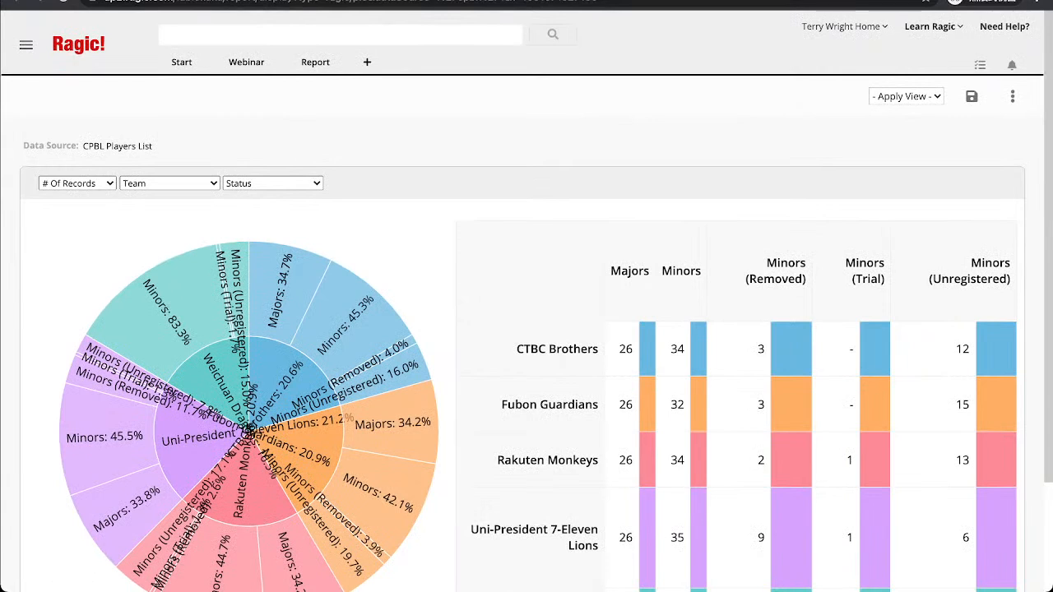
Open the Appointment Schedule sheet and create a Calendar report from it.
mouse_move(246, 62)
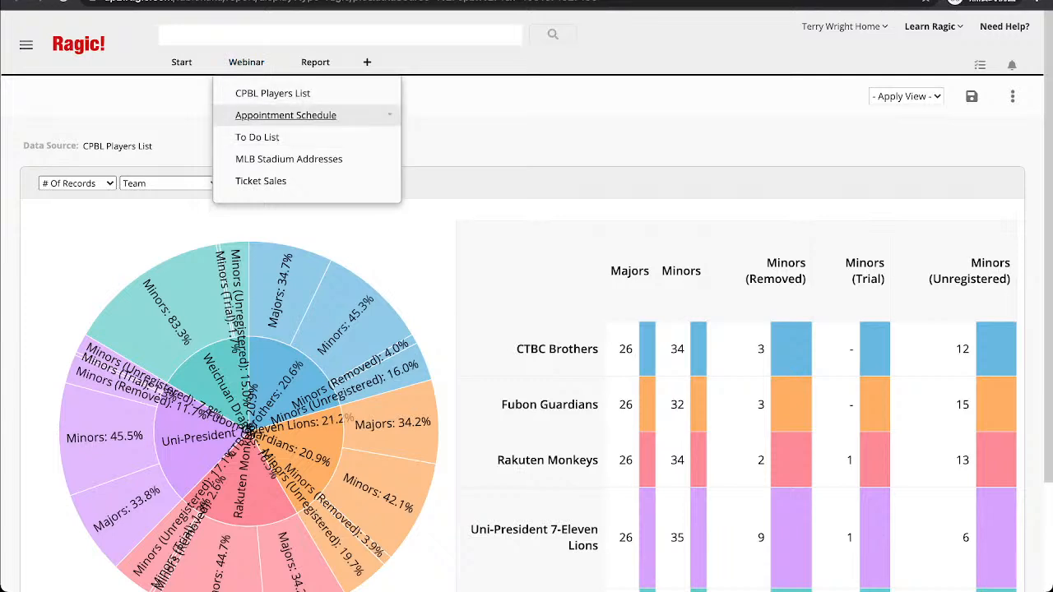
left_click(285, 115)
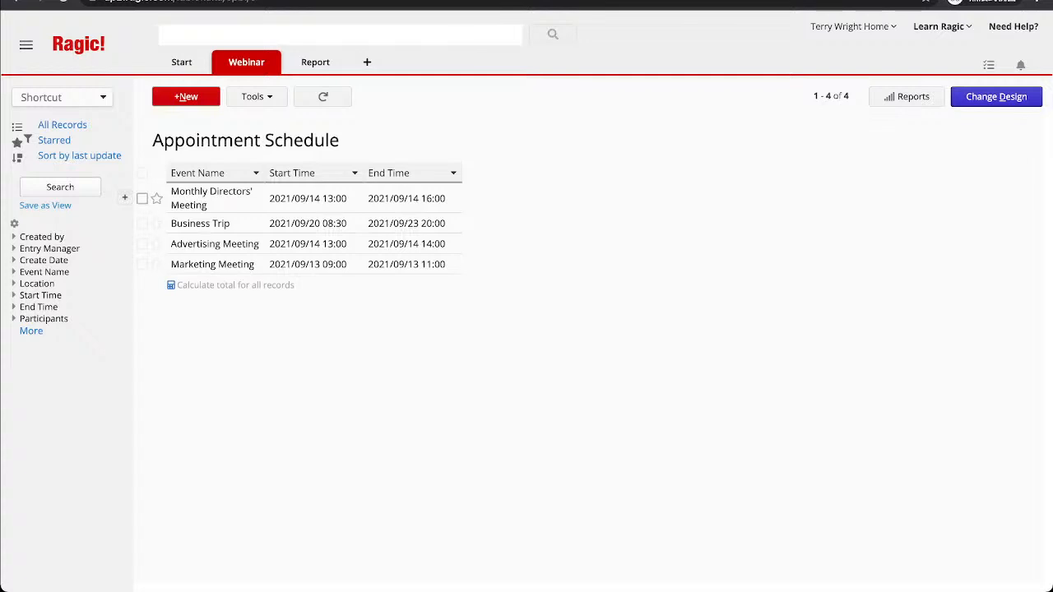
left_click(907, 96)
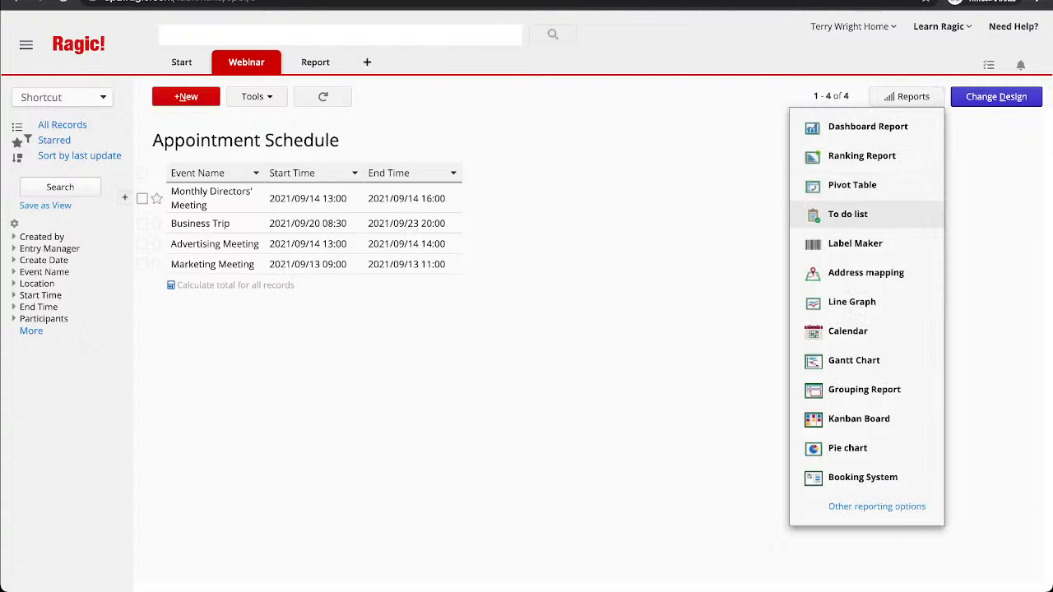
left_click(847, 330)
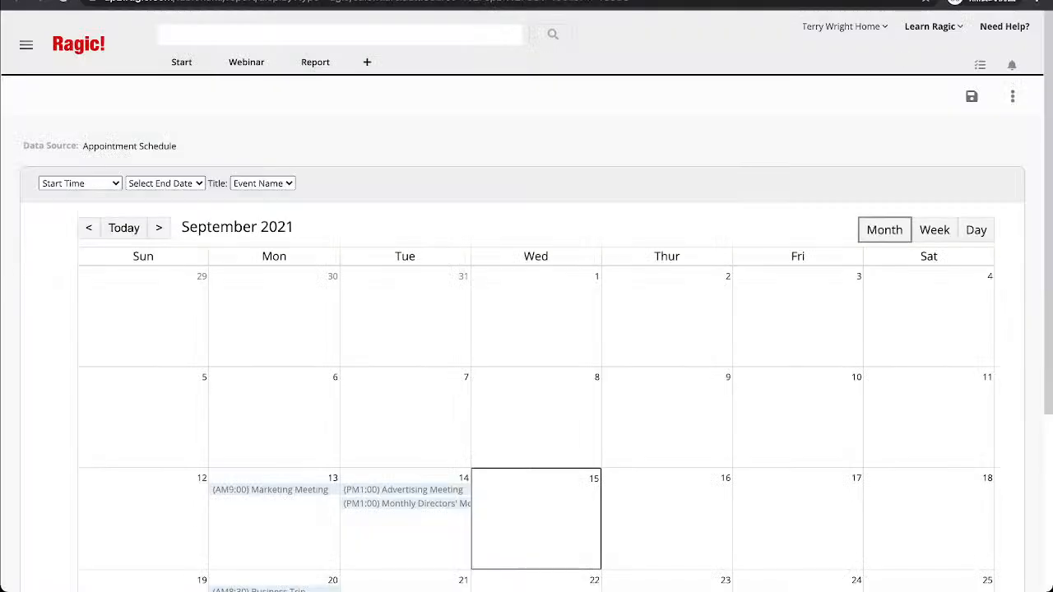
View the details of the Marketing Meeting on September 13, 2021 in the calendar and close its record.
scroll(527, 329, "down", 2)
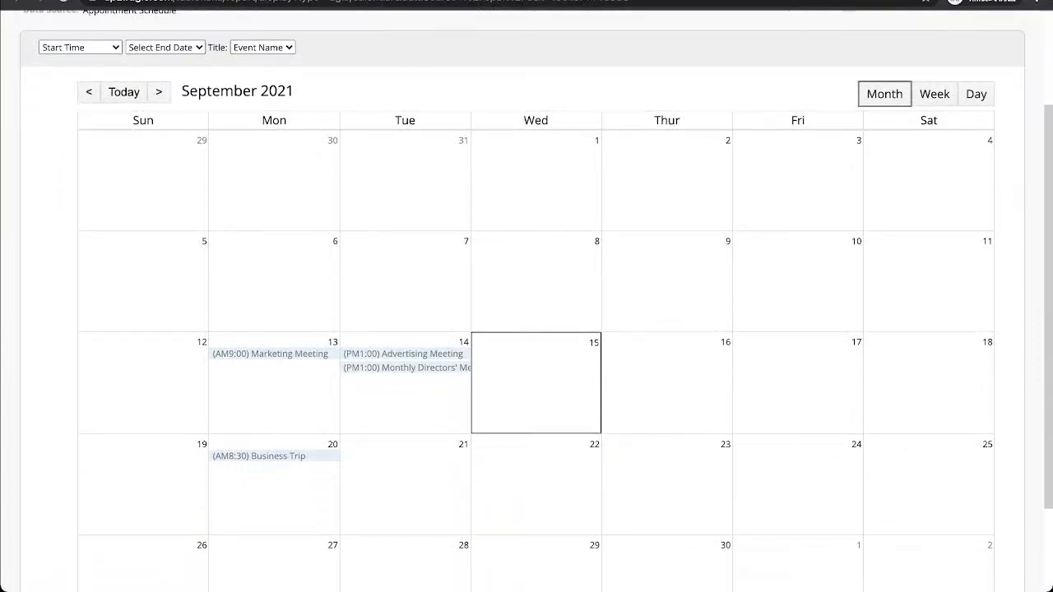
left_click(270, 353)
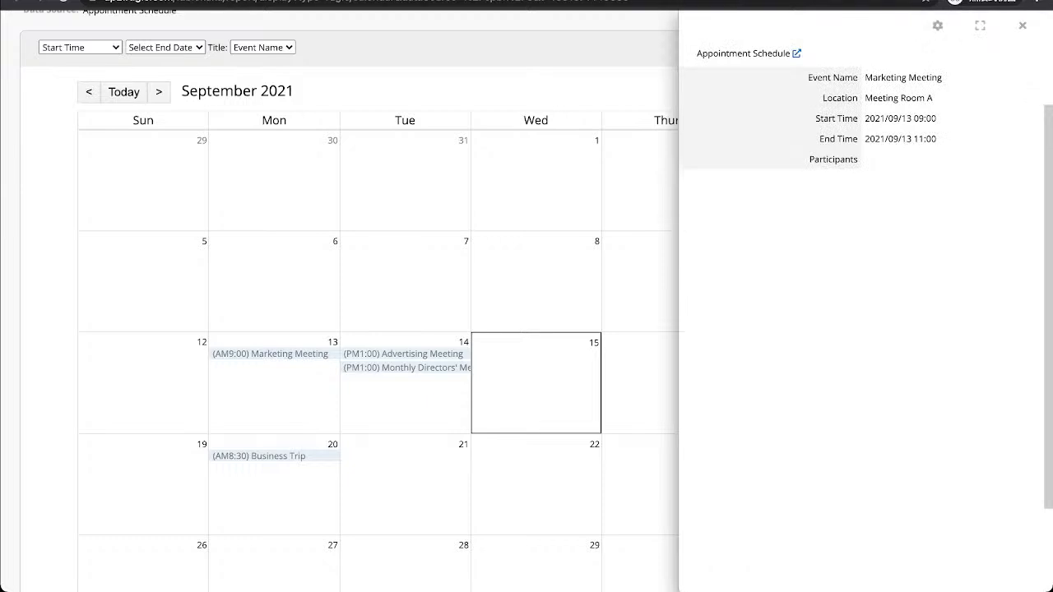
left_click(1023, 25)
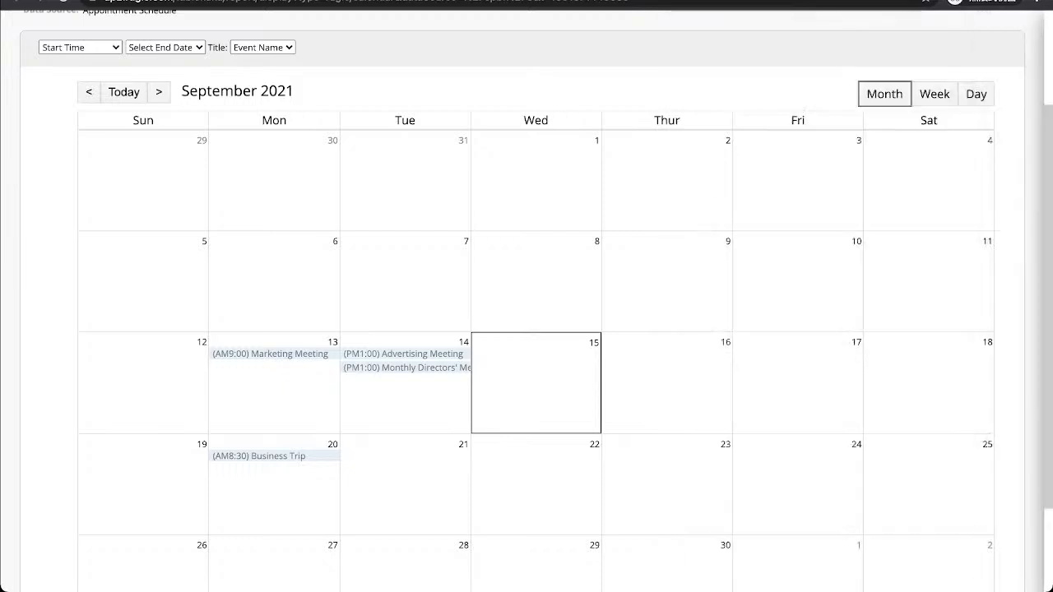
Set the calendar's end date field to End Time and check how the Business Trip is displayed.
scroll(526, 329, "up", 1)
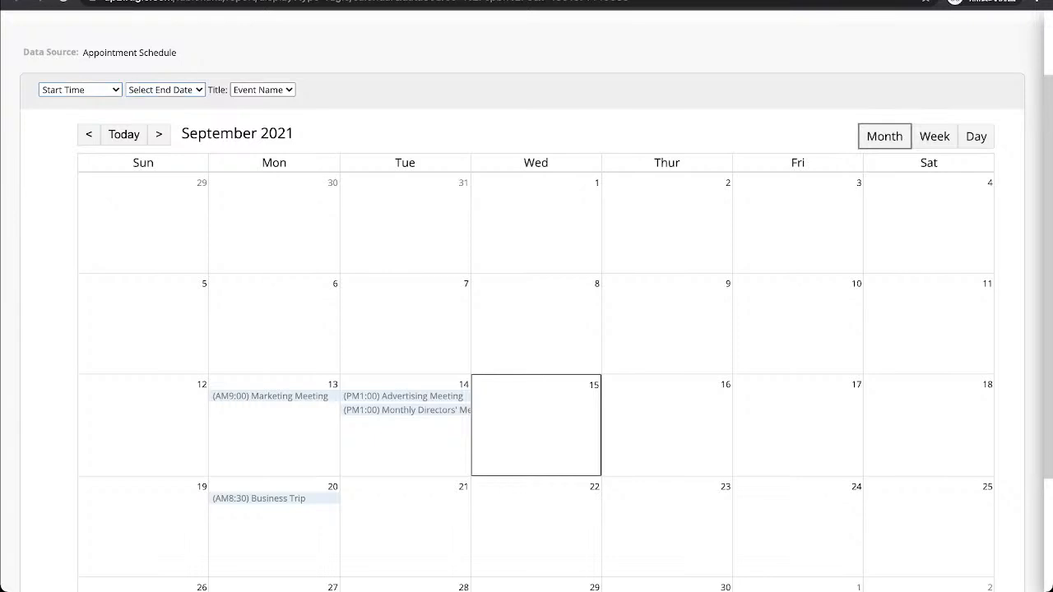
left_click(164, 90)
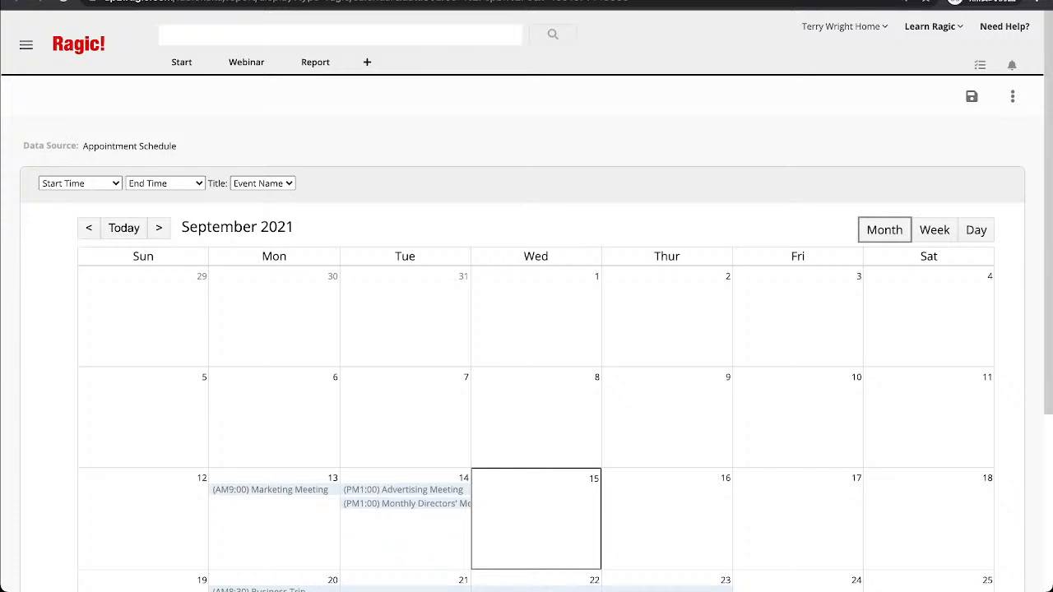
scroll(526, 329, "down", 2)
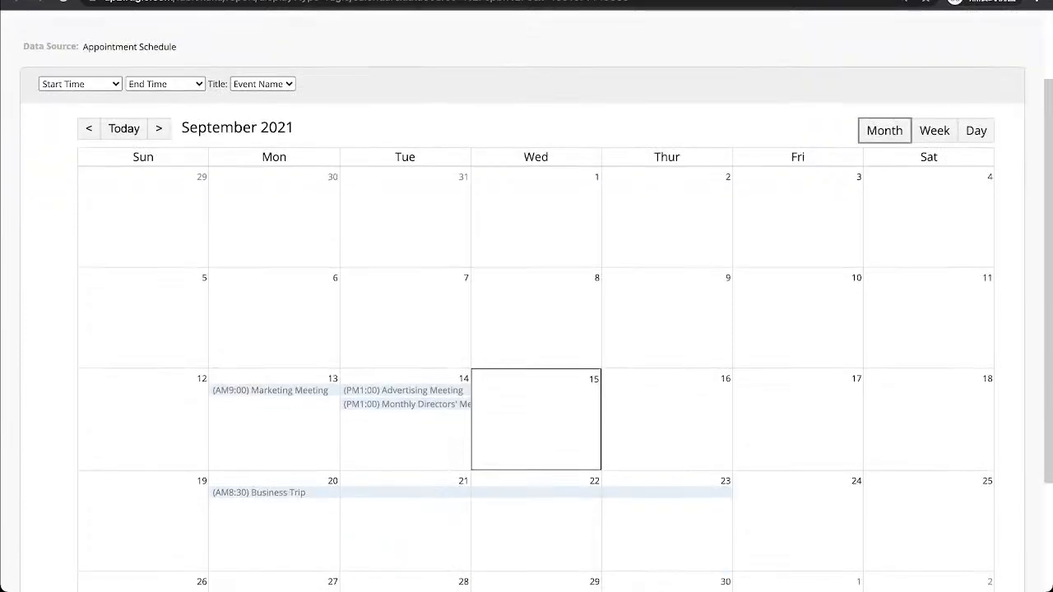
Switch the calendar to Day view and review the meetings scheduled on 2021/9/14.
scroll(904, 151, "up", 1)
left_click(975, 151)
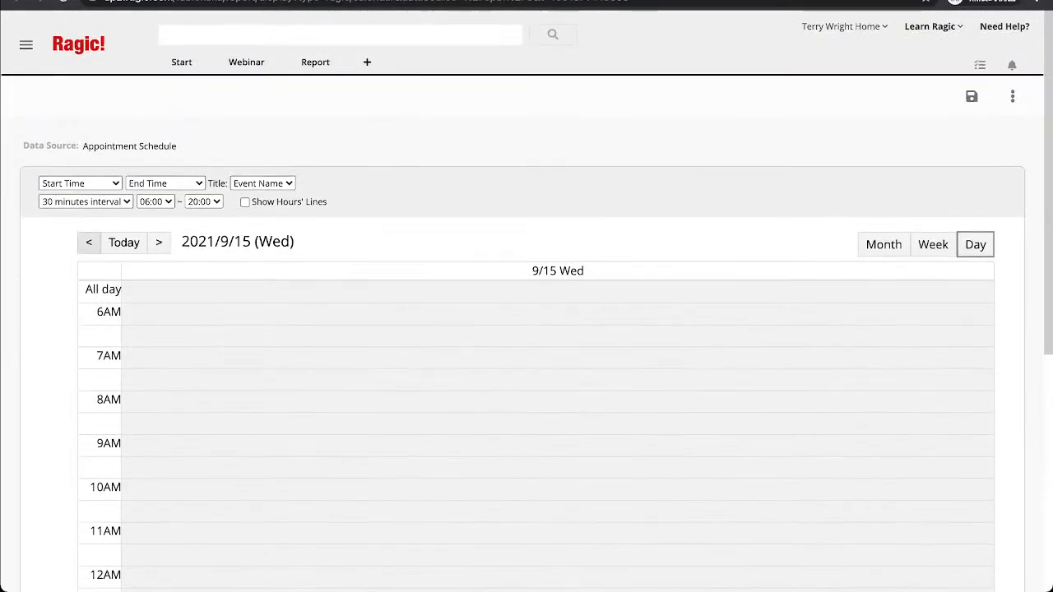
left_click(88, 242)
scroll(526, 329, "down", 3)
scroll(527, 328, "down", 2)
scroll(526, 329, "up", 3)
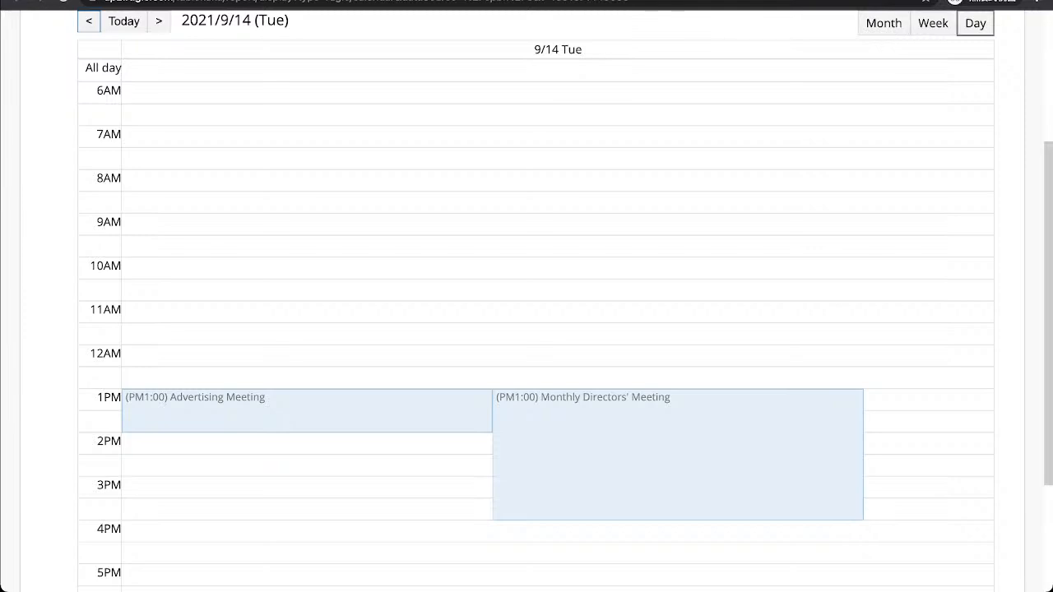
scroll(526, 296, "up", 1)
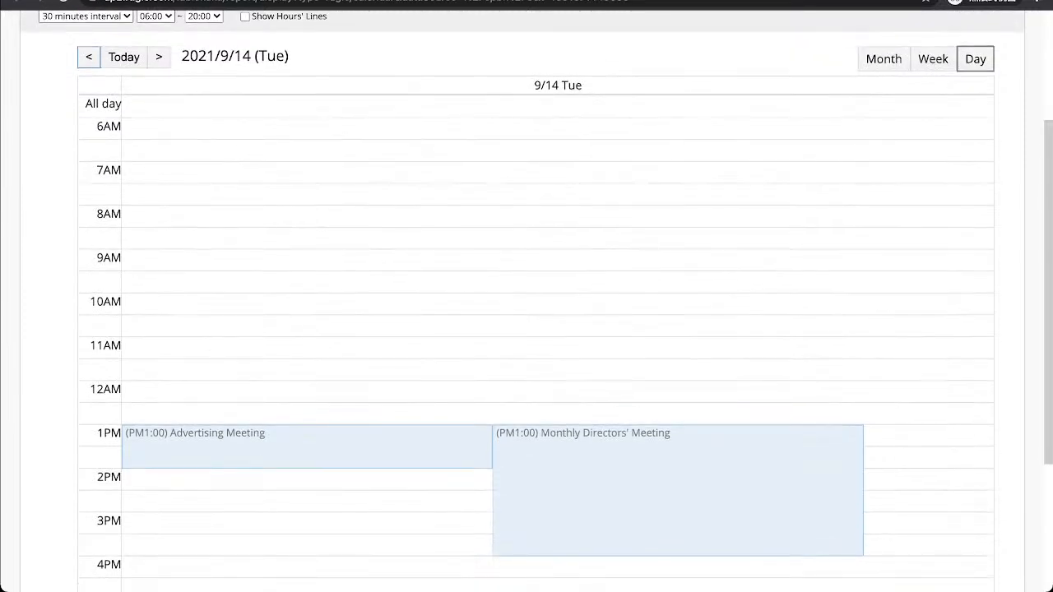
scroll(526, 296, "up", 2)
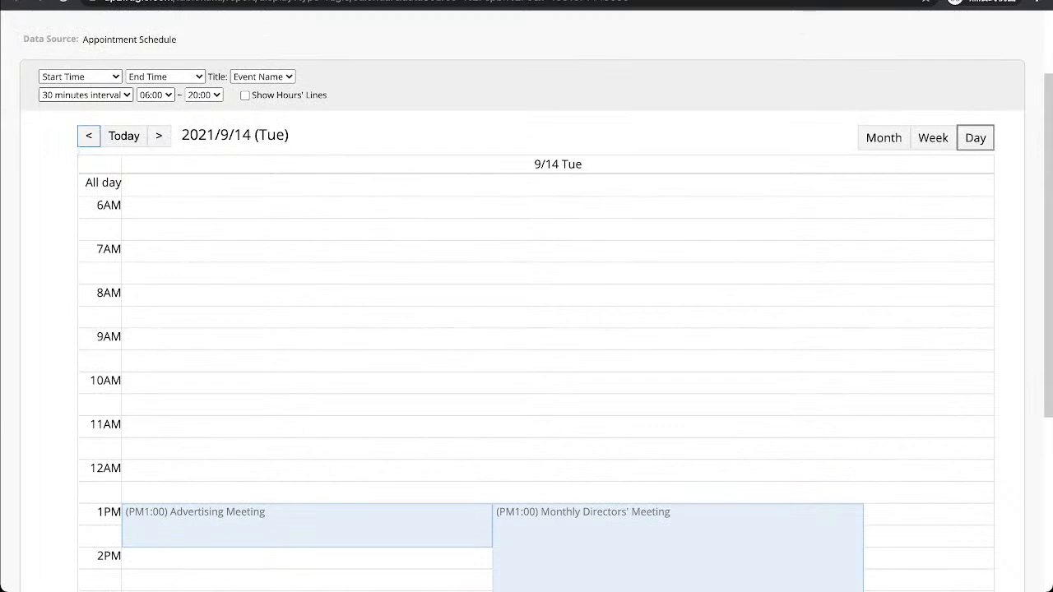
Set the Day view to a 15 minutes interval with hours' lines shown and review the meetings on 2021/9/14.
left_click(85, 95)
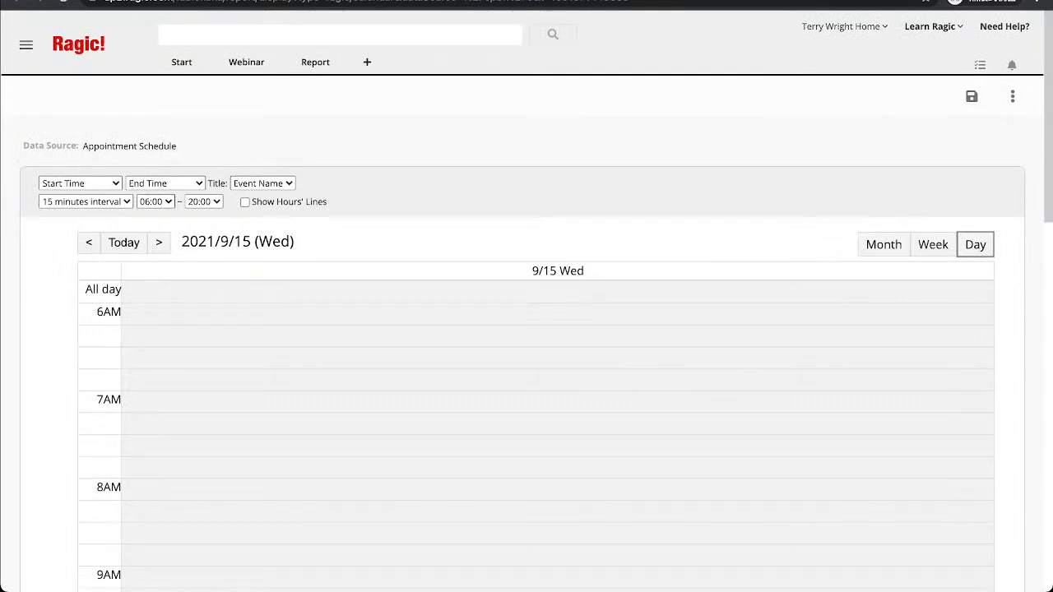
left_click(89, 242)
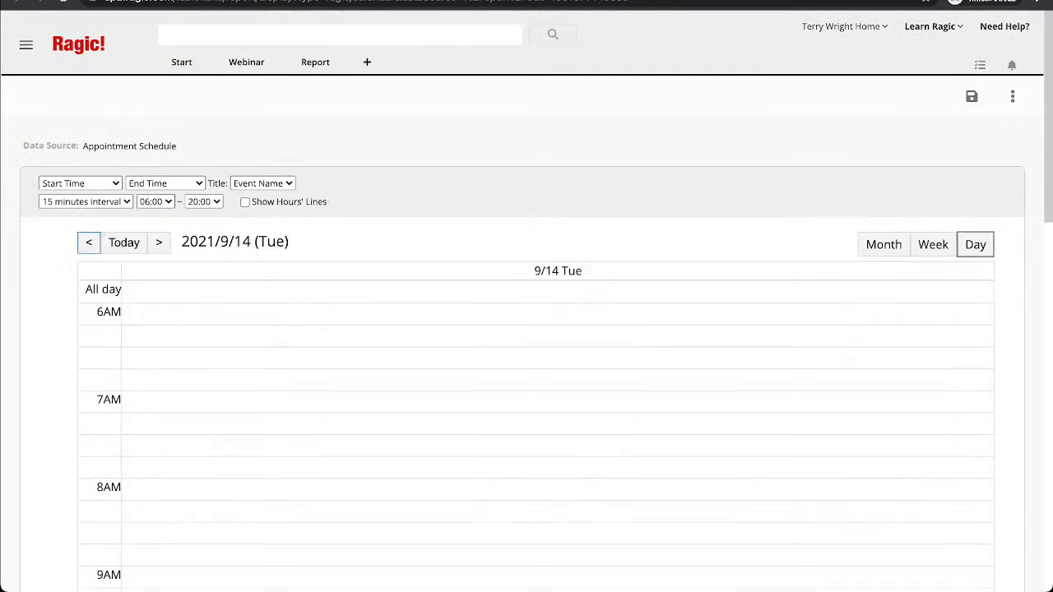
left_click(244, 201)
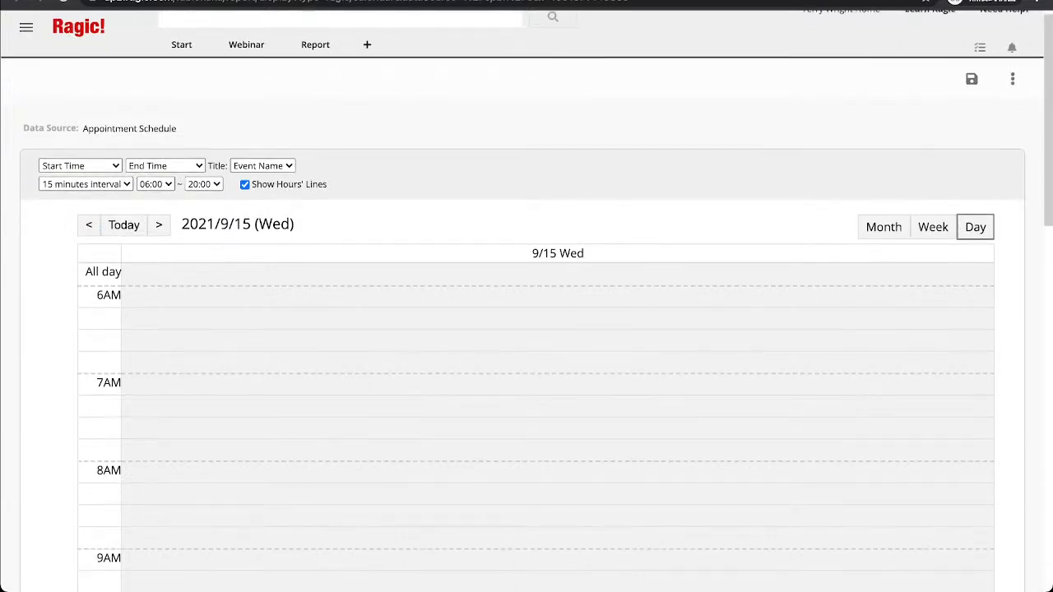
scroll(526, 329, "down", 6)
scroll(526, 328, "up", 6)
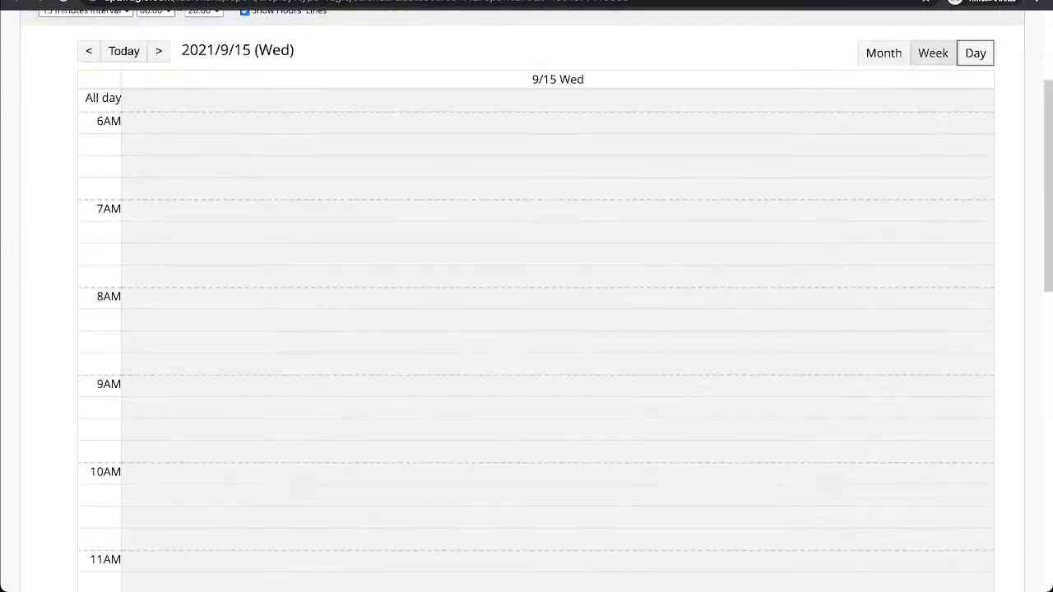
left_click(89, 242)
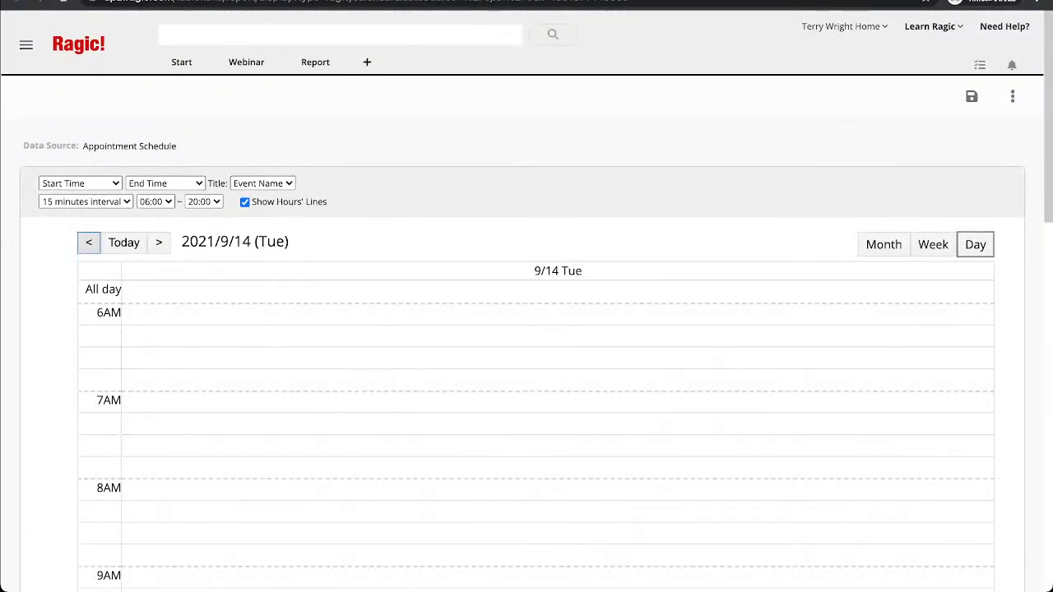
scroll(89, 241, "down", 8)
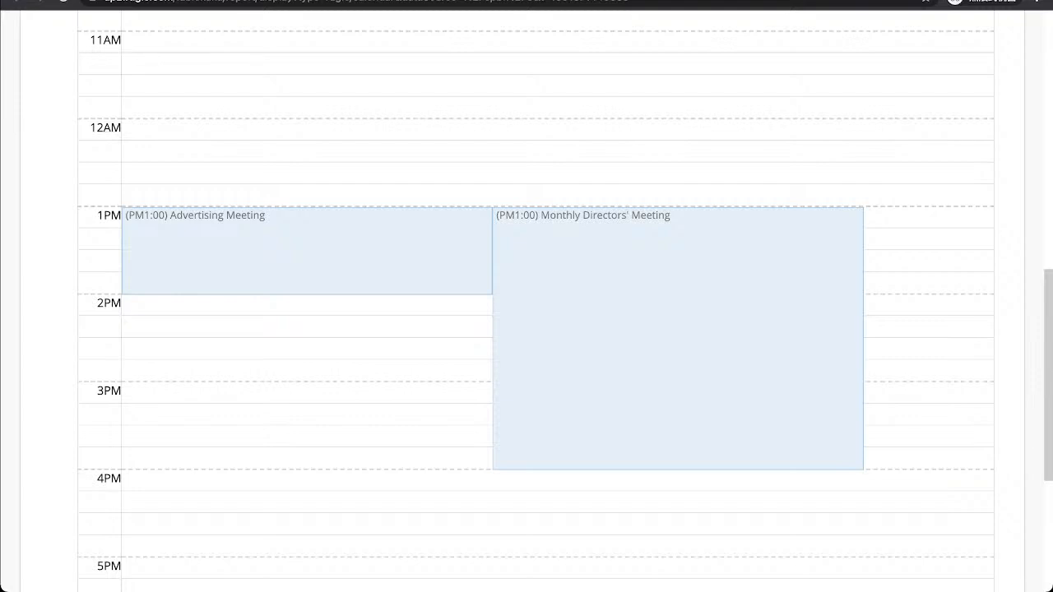
mouse_move(97, 391)
left_mouse_down()
mouse_move(122, 391)
mouse_move(104, 390)
left_mouse_up()
left_click(122, 390)
scroll(534, 329, "up", 9)
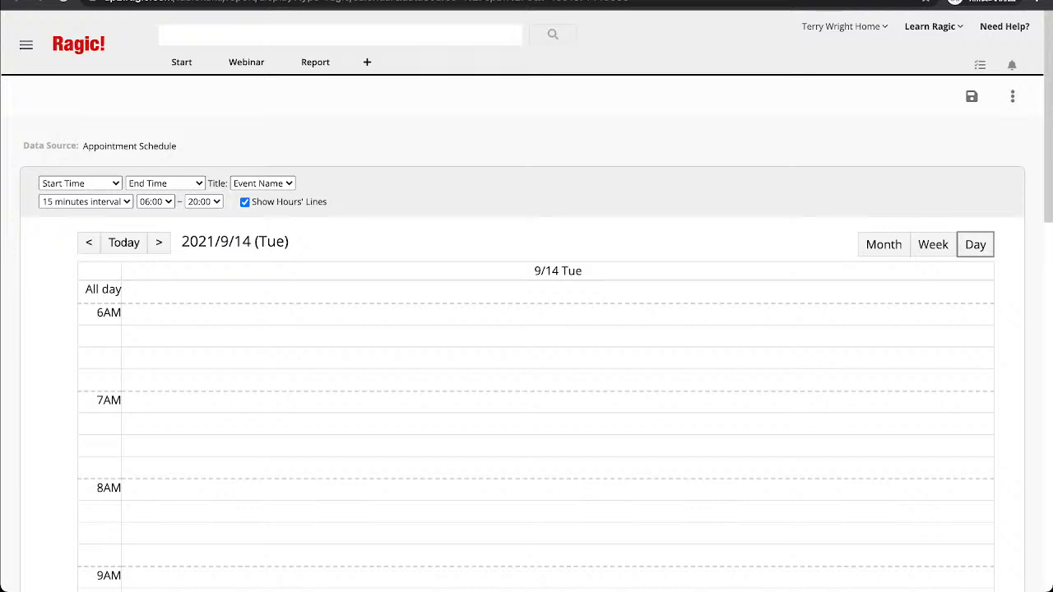
Return to the Appointment Schedule sheet and start a Gantt Chart report from it.
mouse_move(245, 62)
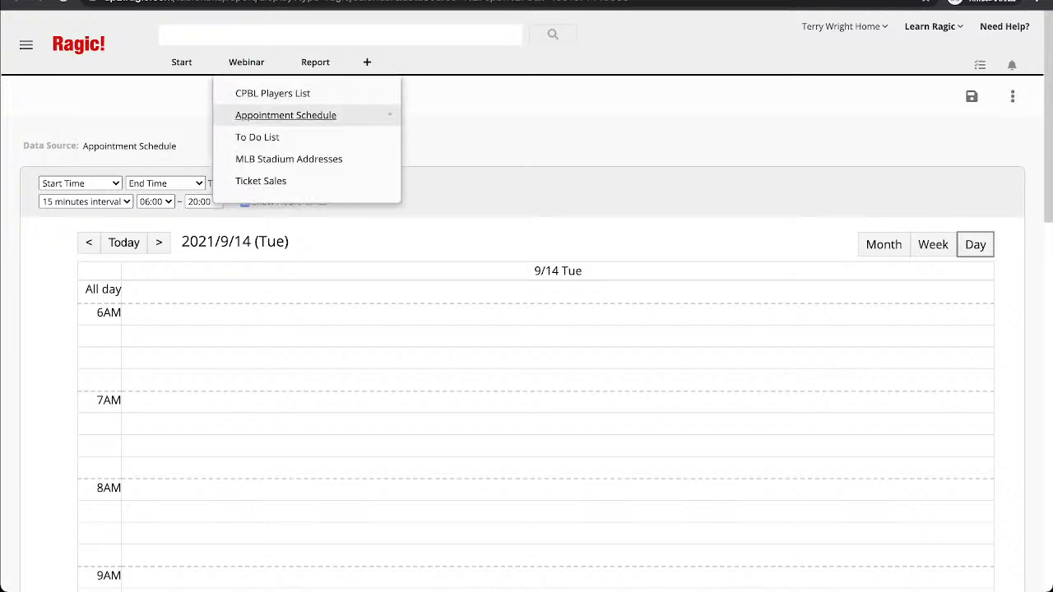
left_click(286, 115)
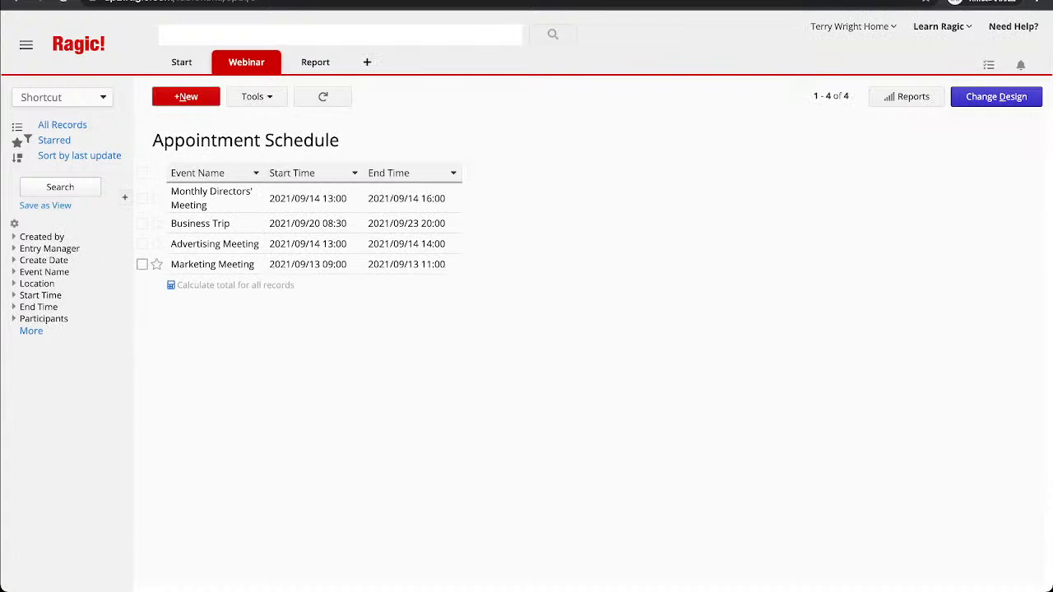
left_click(906, 96)
left_click(855, 361)
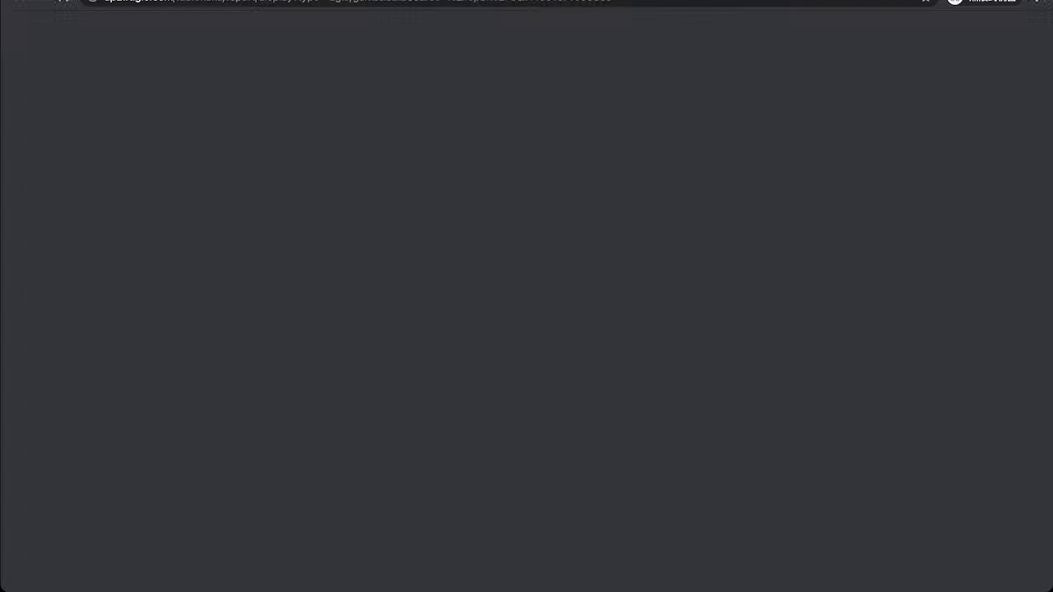
Create the Gantt chart from Start Time to End Time with an Hours timescale, Event Name labels and ascending Start Time sorting.
left_click(88, 193)
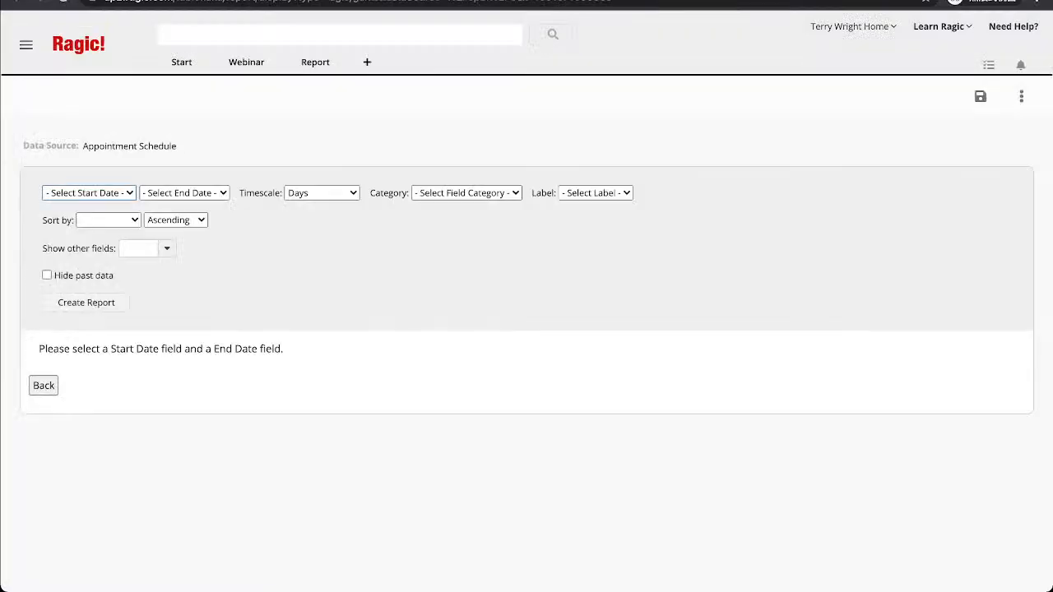
left_click(88, 209)
left_click(184, 193)
left_click(185, 225)
left_click(322, 193)
left_click(322, 176)
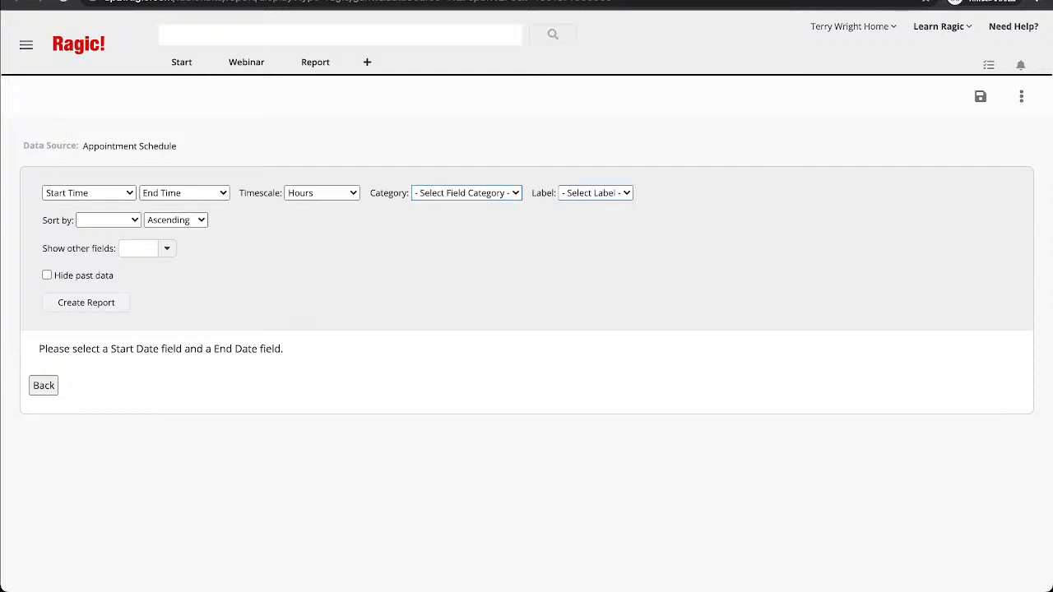
left_click(595, 209)
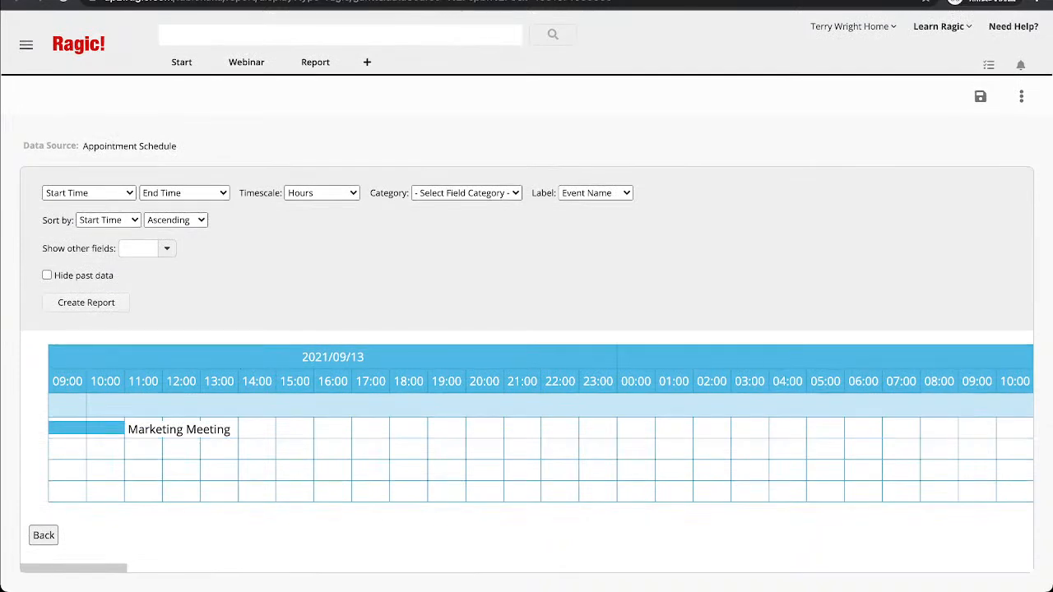
Examine the event bars along the Gantt chart's hourly timeline from 2021/09/13 to 2021/09/15.
scroll(526, 370, "right", 10)
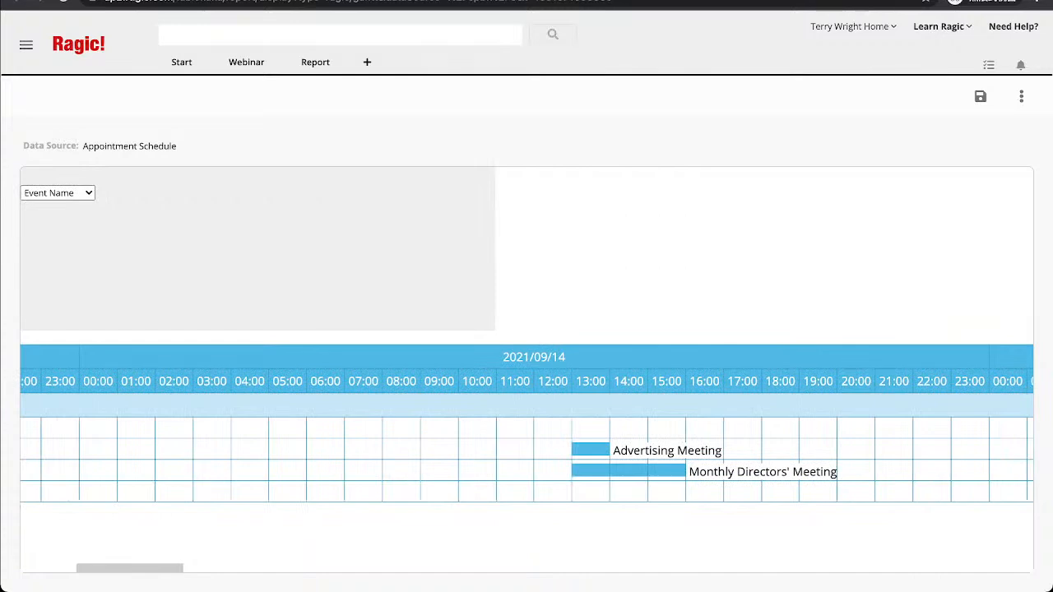
scroll(526, 370, "left", 10)
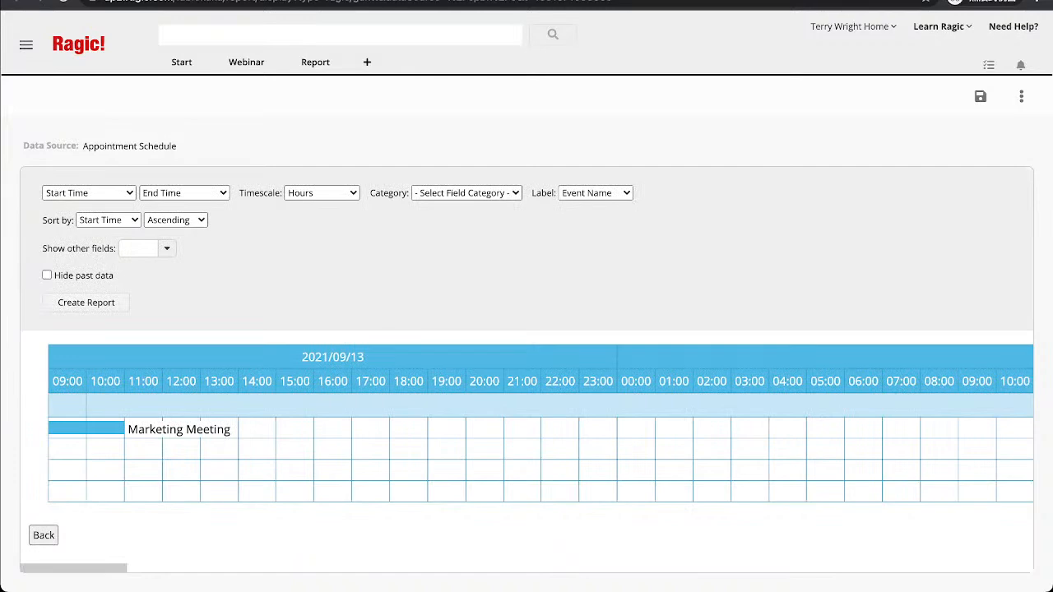
scroll(526, 370, "right", 5)
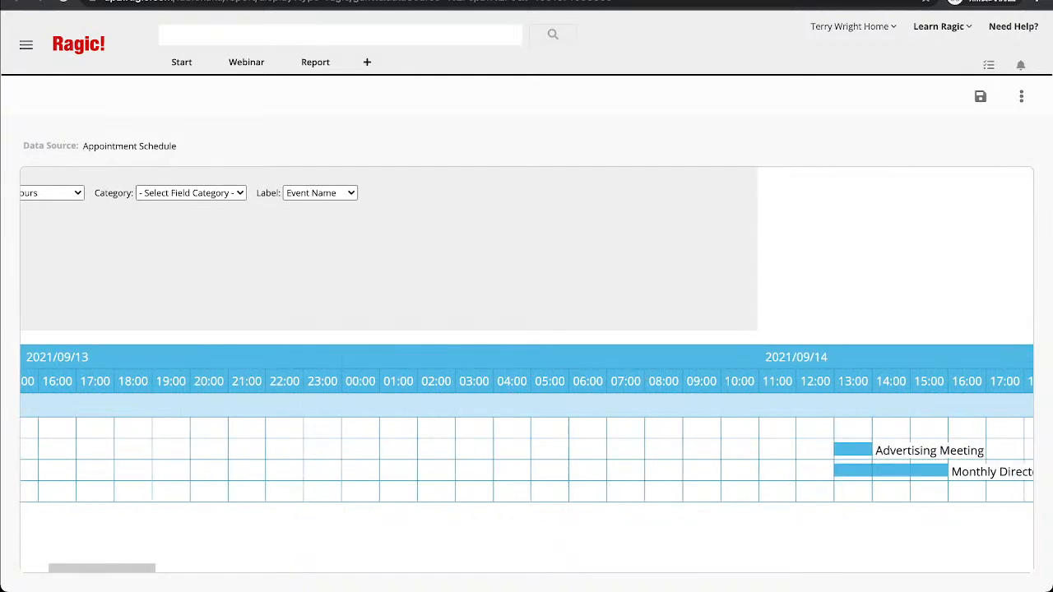
scroll(527, 370, "right", 12)
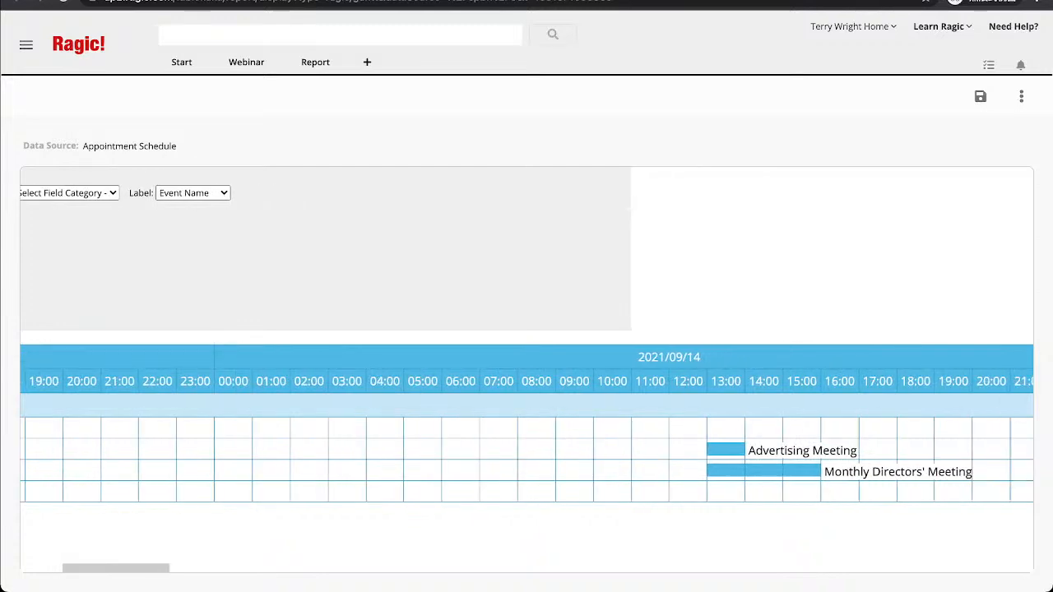
scroll(526, 370, "right", 12)
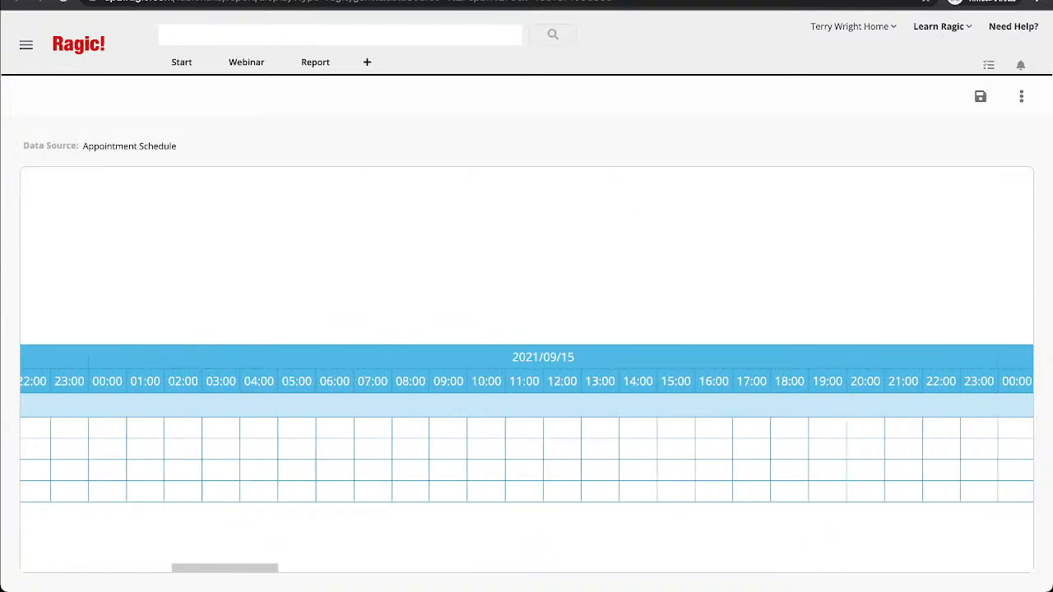
scroll(526, 370, "left", 20)
scroll(526, 370, "left", 4)
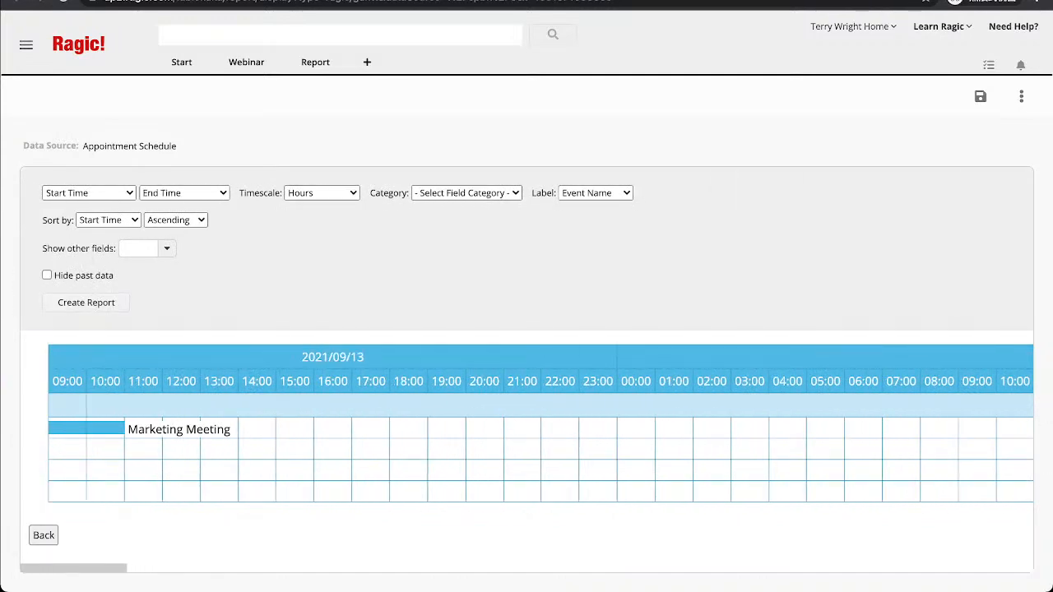
Add Location as an additional field shown in the Appointment Schedule Gantt chart.
left_click(166, 247)
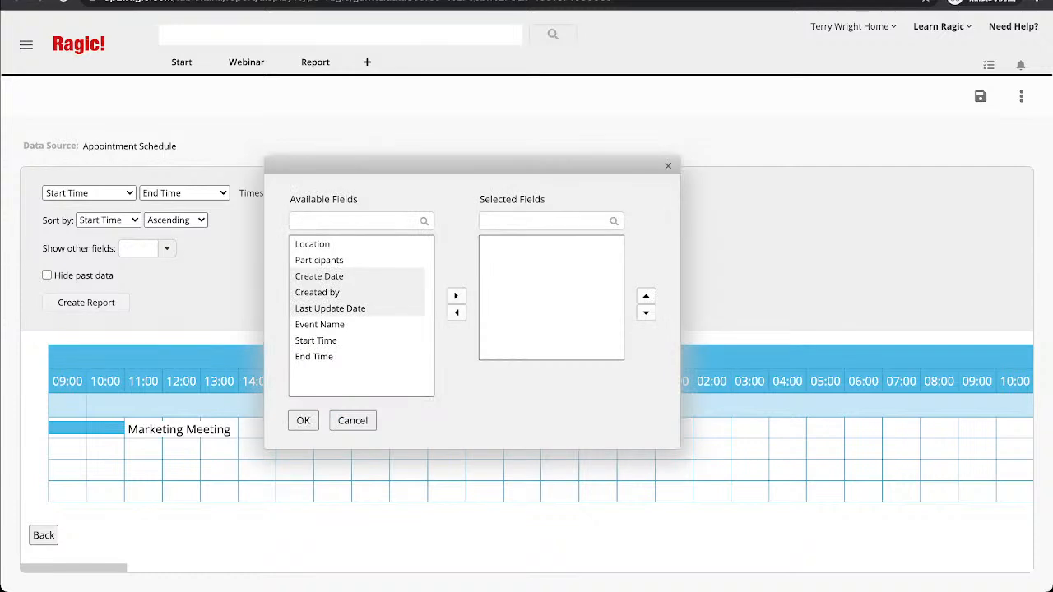
left_click(356, 243)
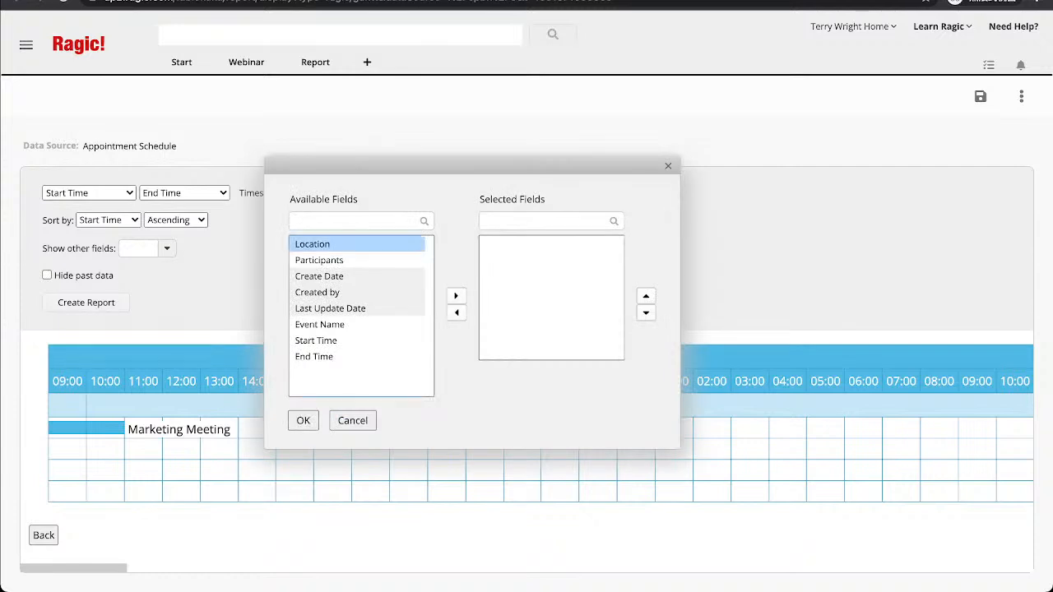
left_click(456, 295)
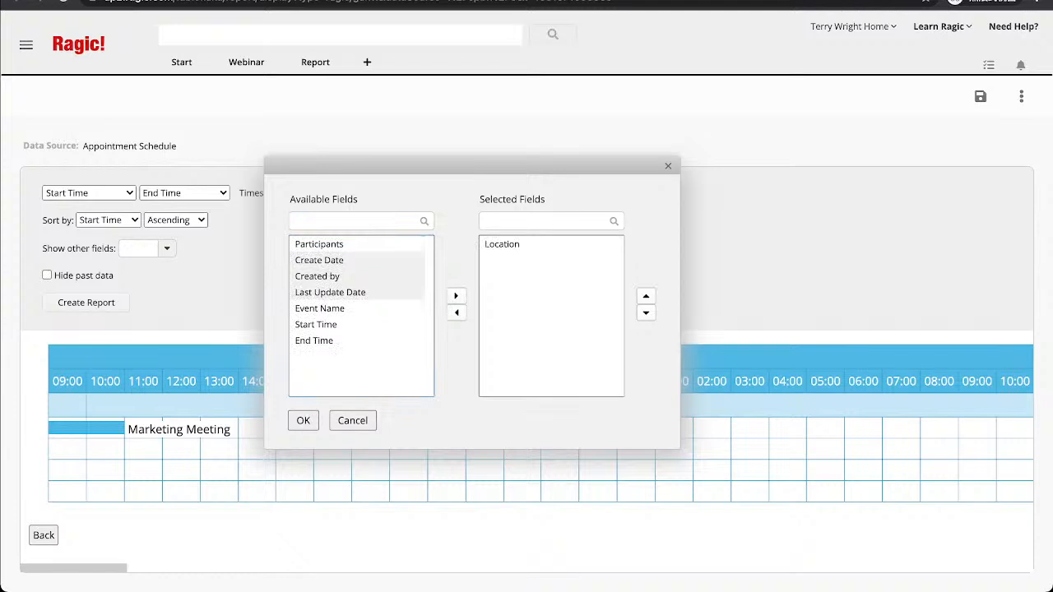
left_click(357, 308)
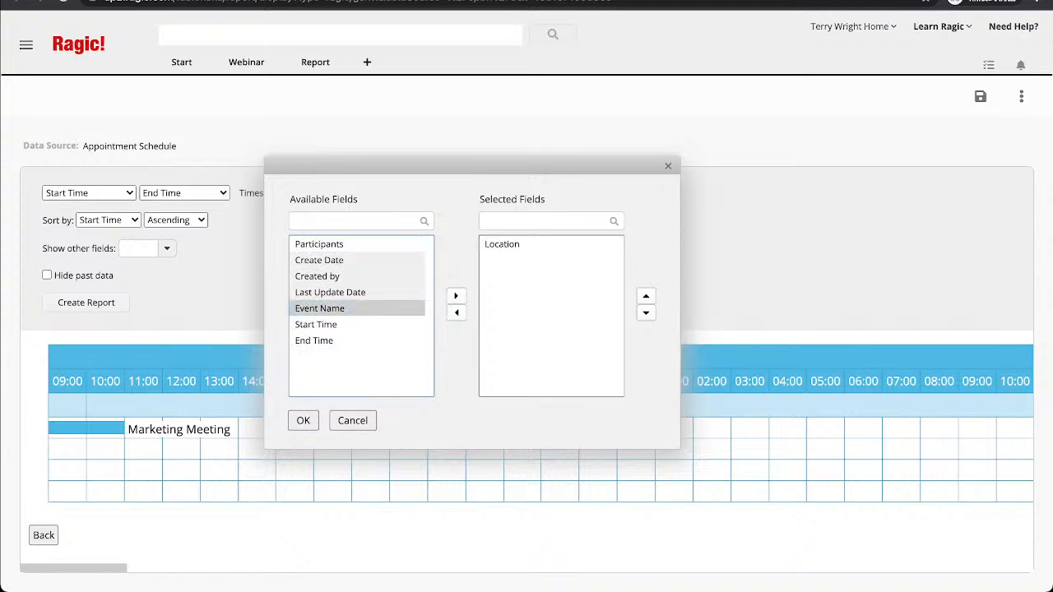
left_click(302, 420)
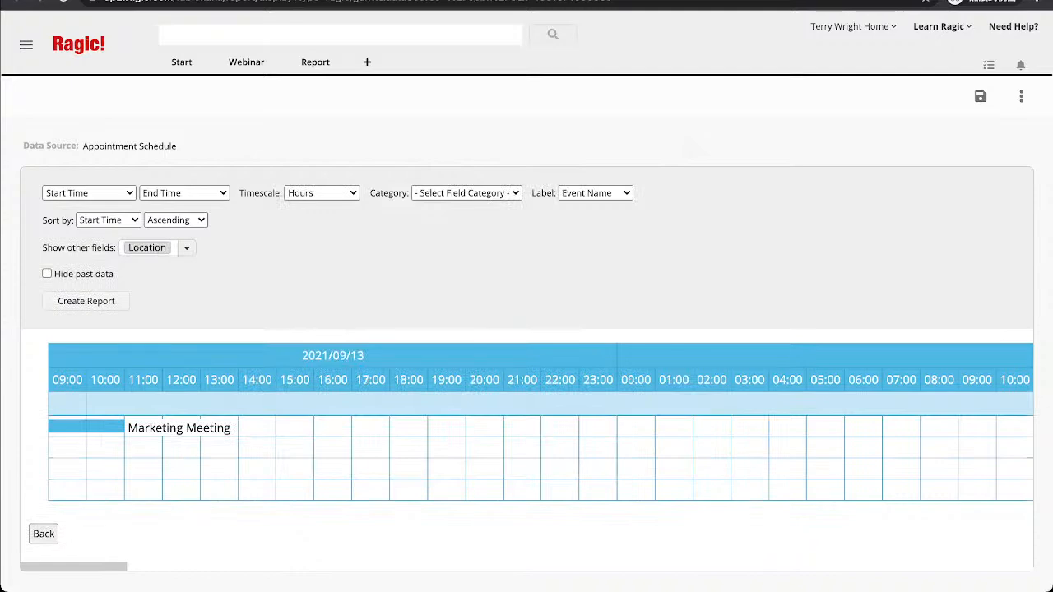
Hide past data in the Gantt chart and examine the remaining events by location up to 2021/09/20.
left_click(47, 273)
scroll(527, 428, "right", 5)
scroll(526, 428, "left", 5)
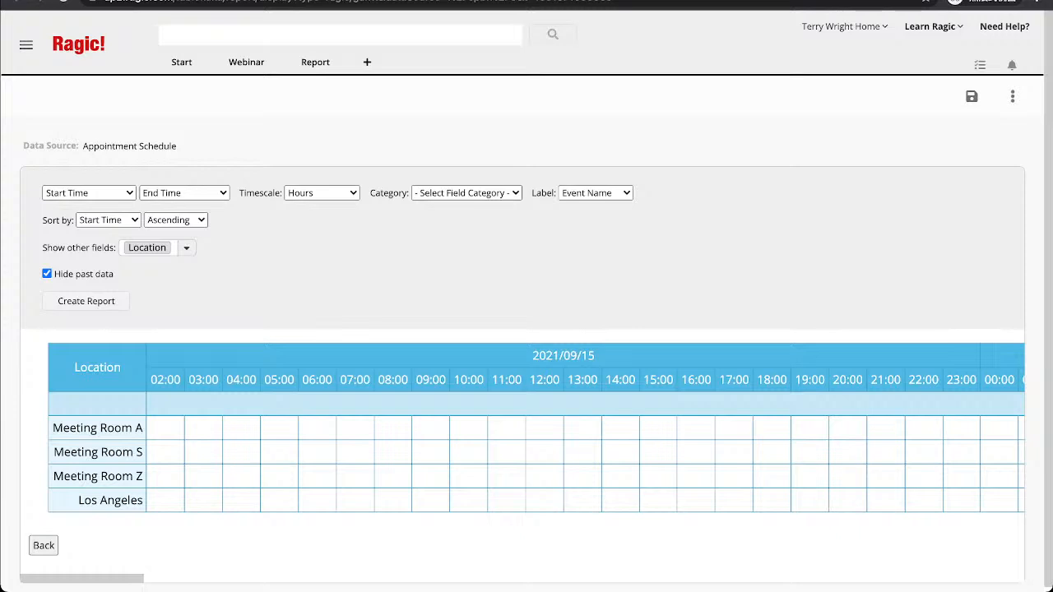
scroll(522, 427, "right", 20)
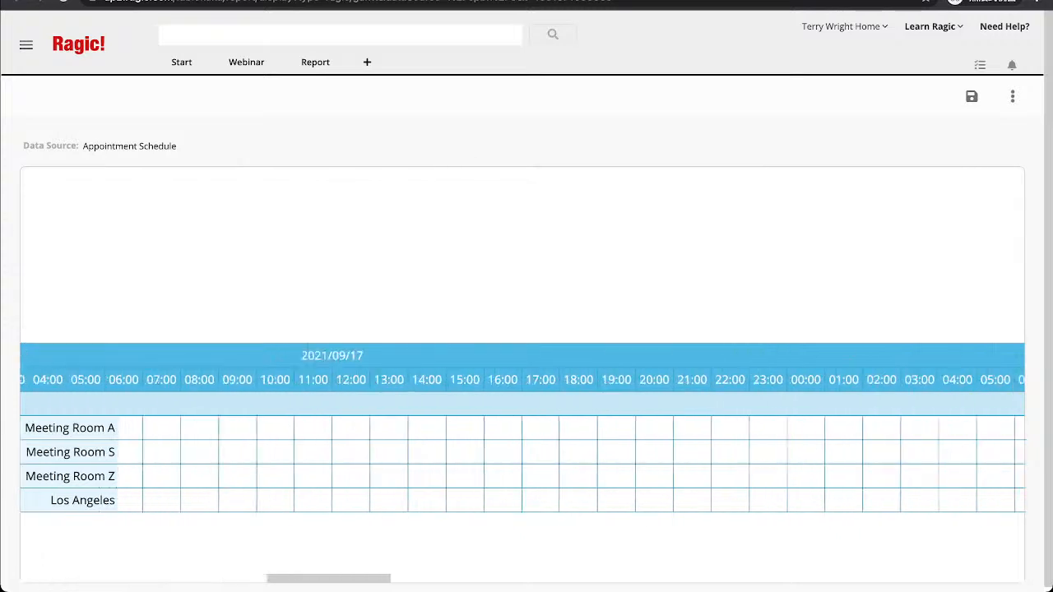
scroll(522, 428, "right", 20)
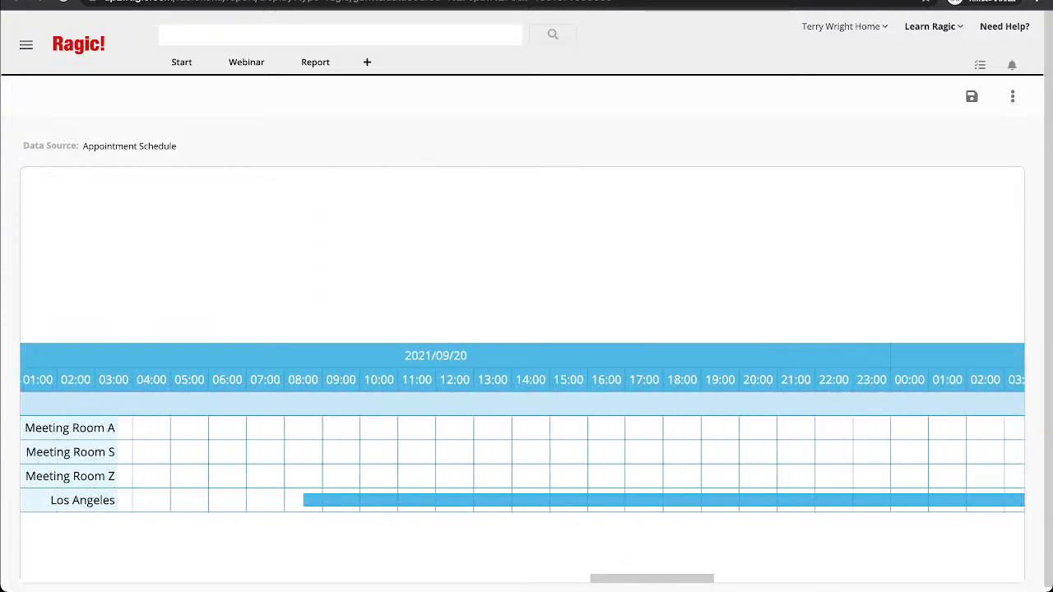
scroll(522, 427, "right", 1)
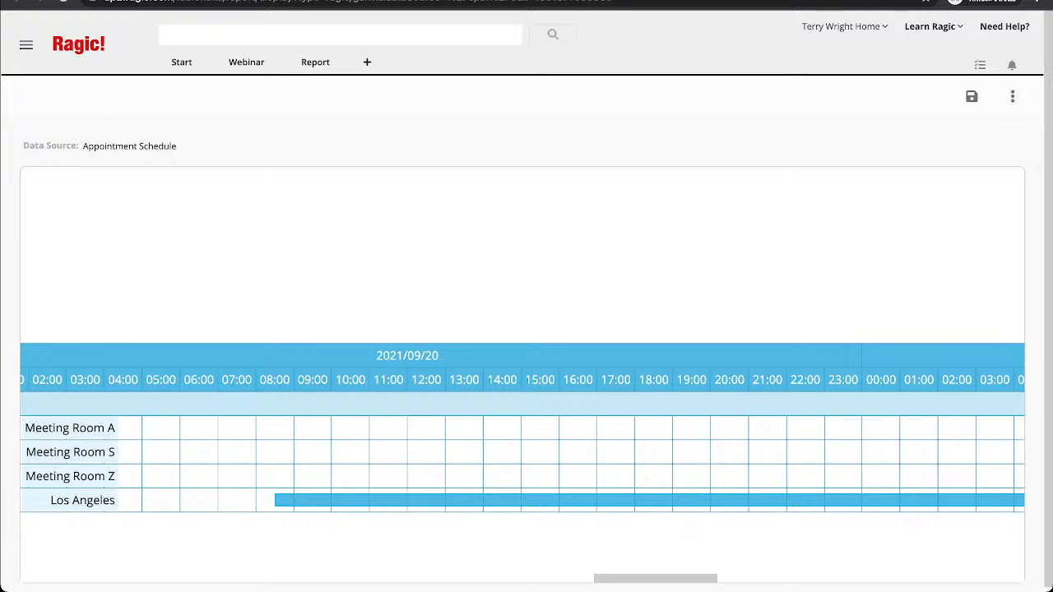
scroll(522, 462, "right", 1)
Show past data again in the Gantt chart and review its timeline from 2021/09/13.
scroll(522, 462, "left", 20)
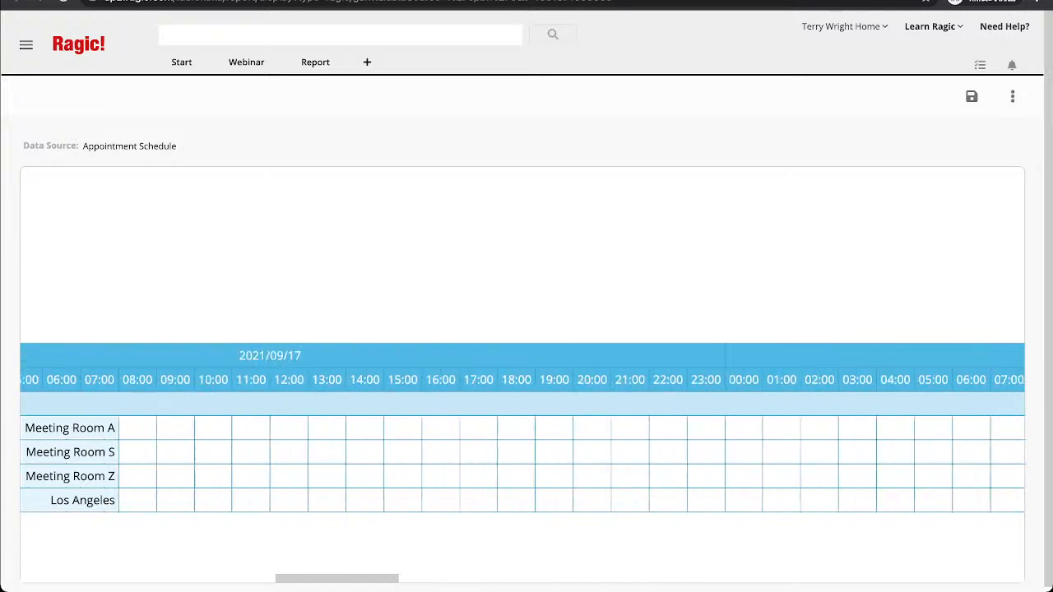
scroll(523, 462, "left", 15)
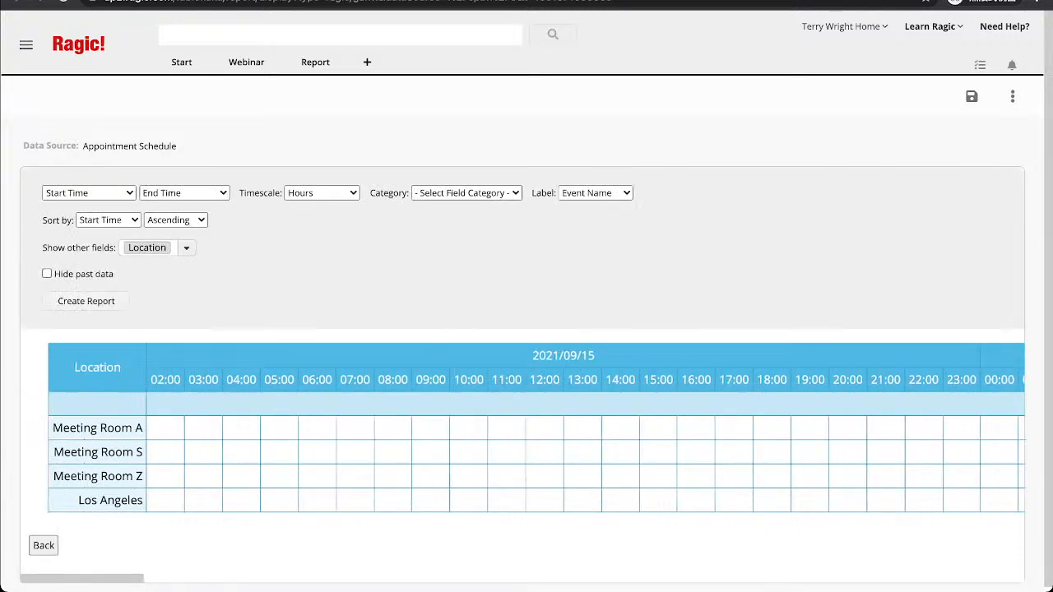
scroll(522, 462, "left", 10)
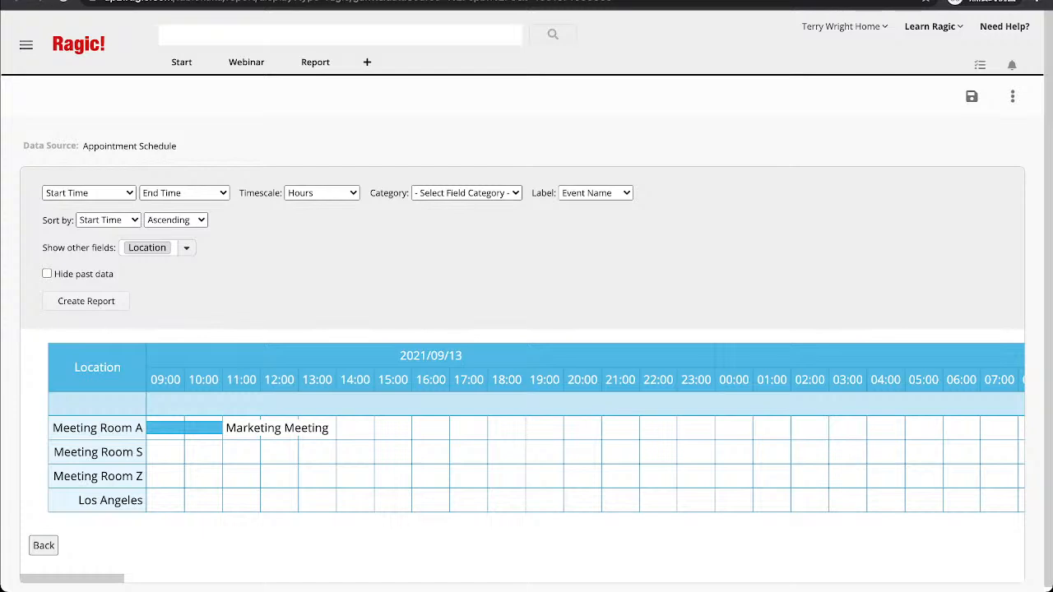
scroll(522, 461, "right", 10)
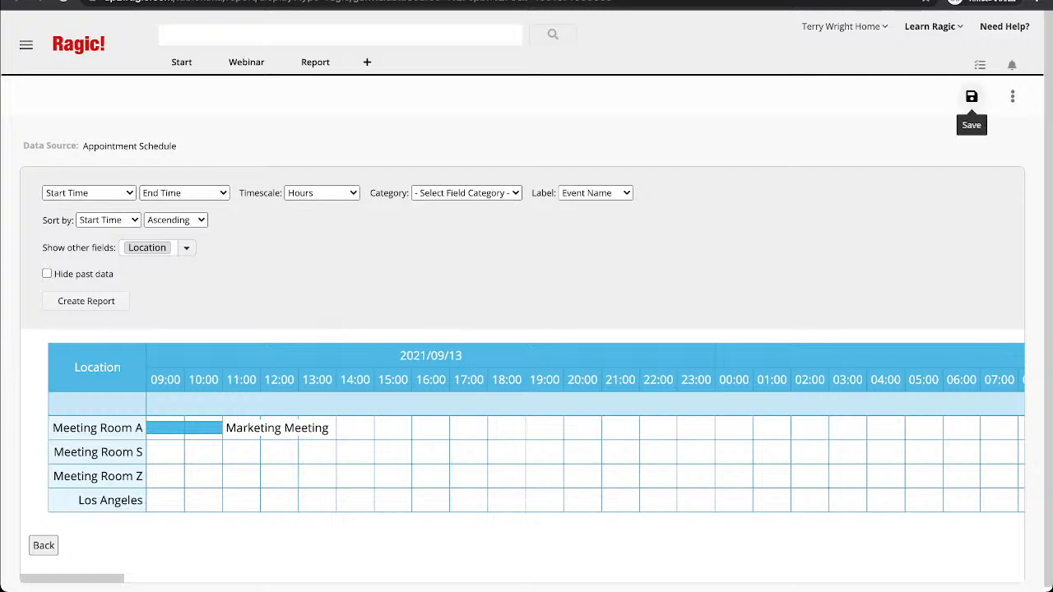
Review the Gantt report's Basic, Font and Boundary style settings and its embed, PDF, print and save-as options.
left_click(971, 96)
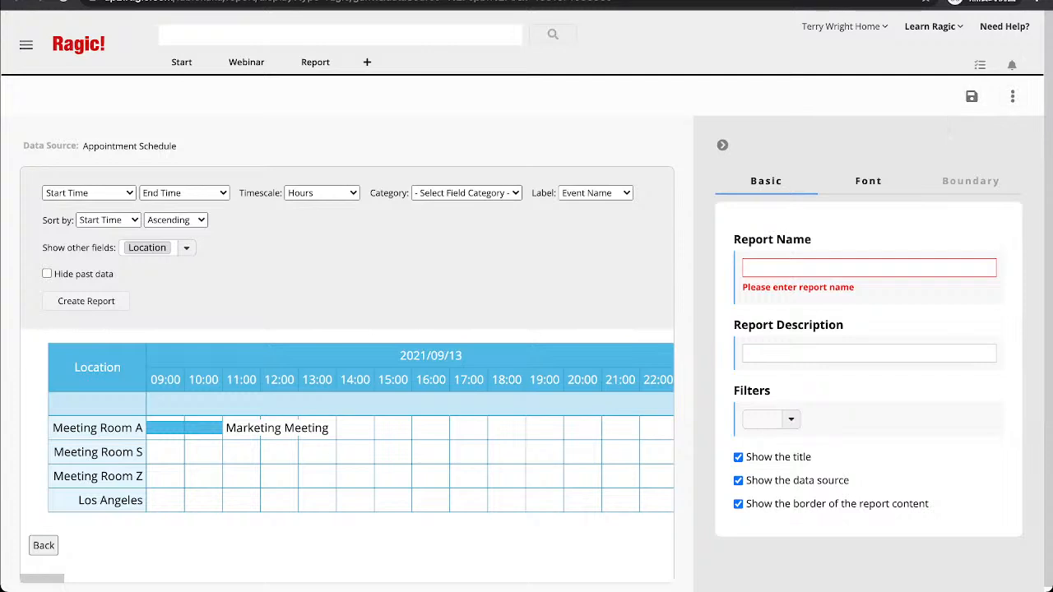
left_click(867, 180)
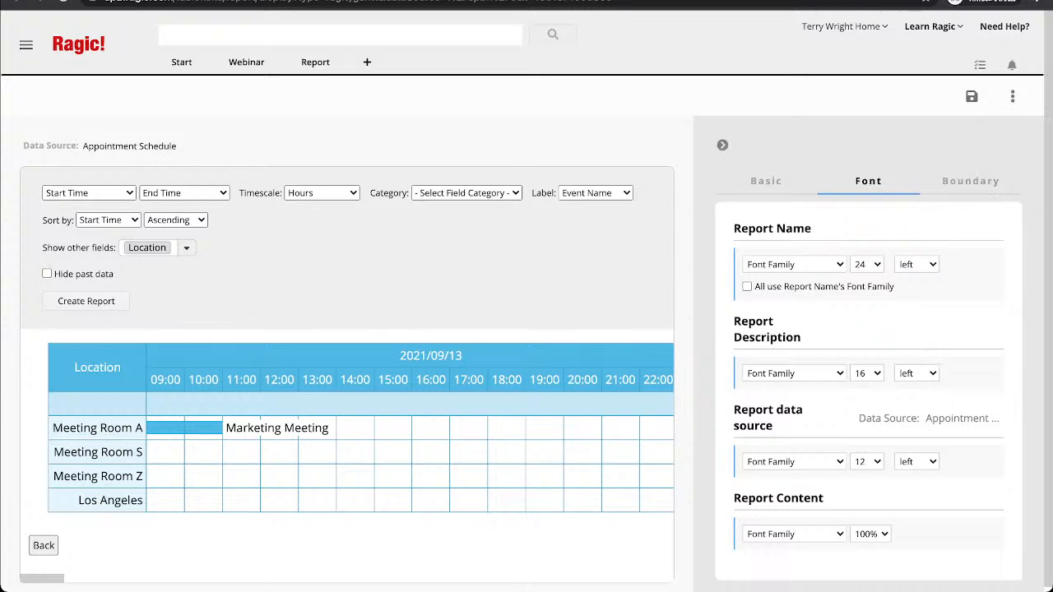
left_click(970, 181)
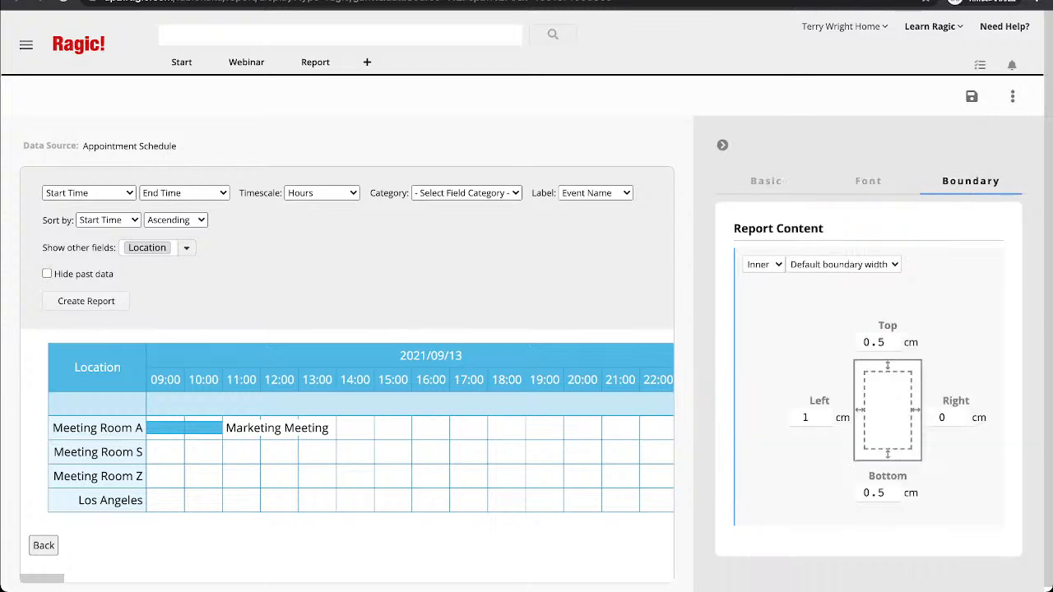
left_click(722, 145)
left_click(1011, 97)
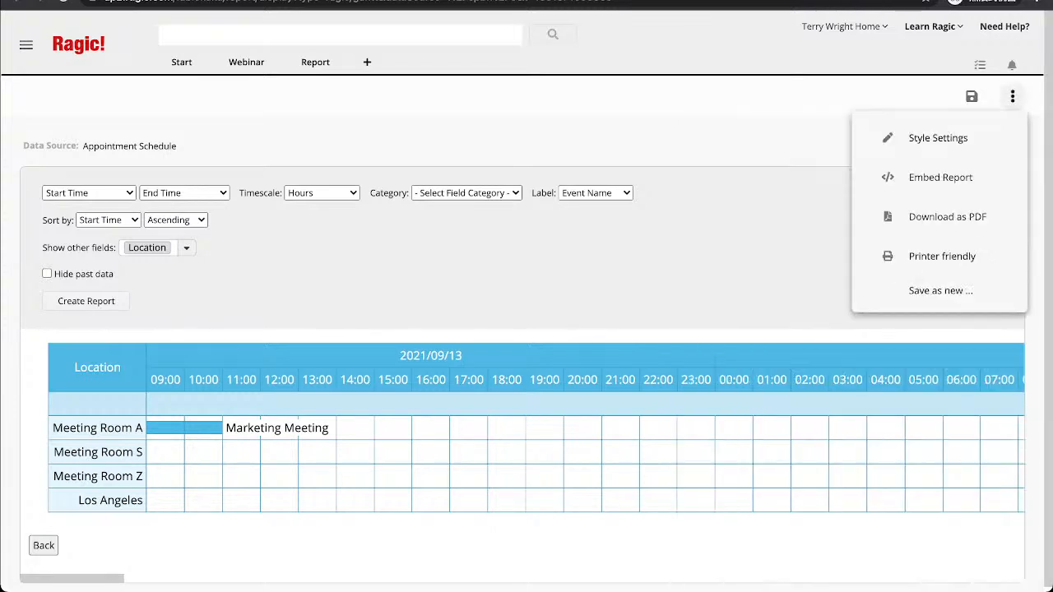
left_click(989, 95)
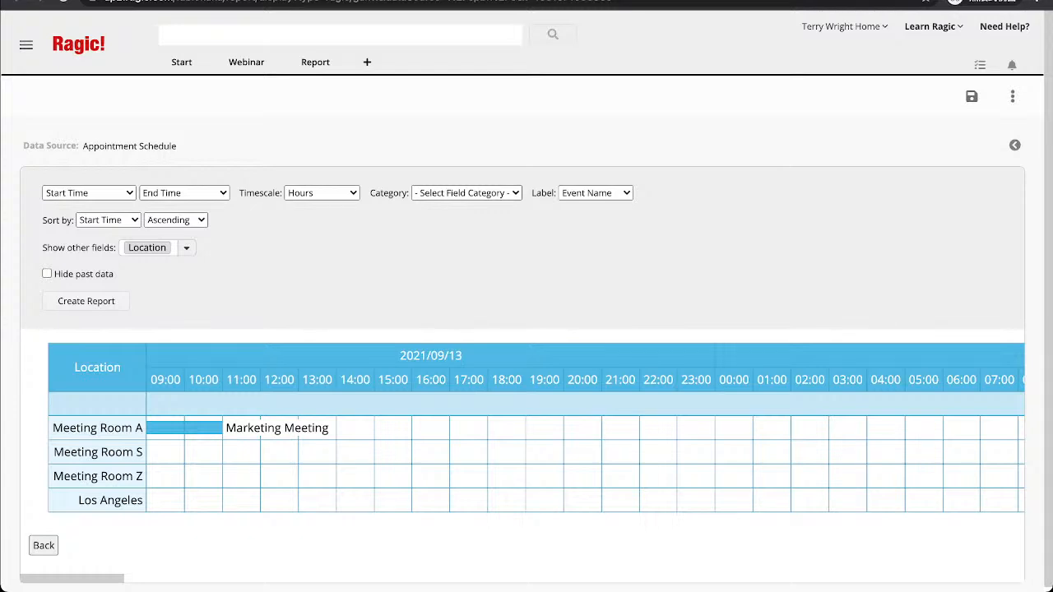
Create a To do list report from the To Do List sheet, recording task finish dates in Completed Time.
mouse_move(246, 61)
left_click(257, 137)
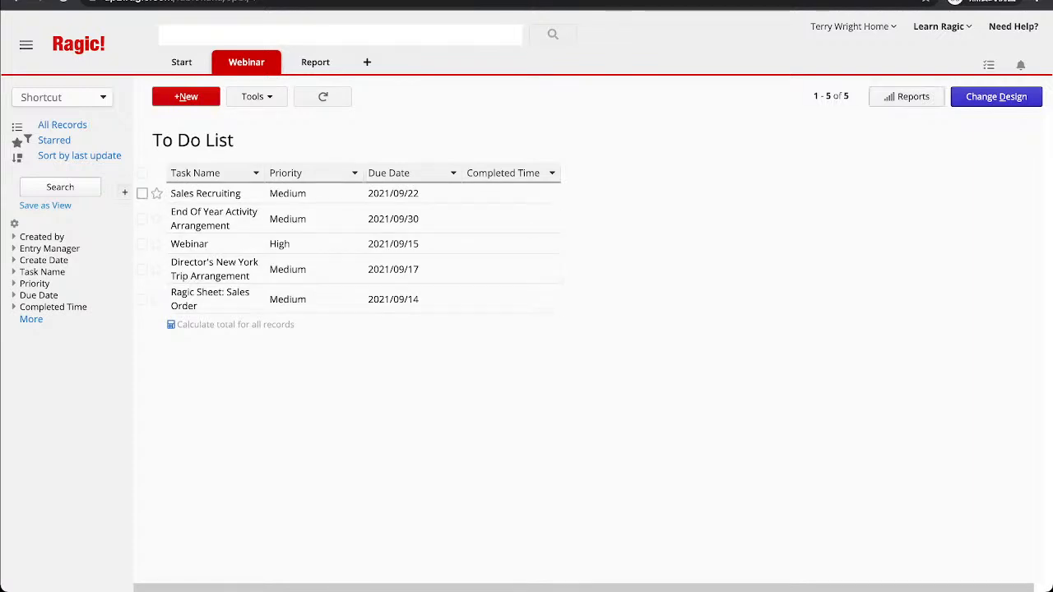
left_click(907, 96)
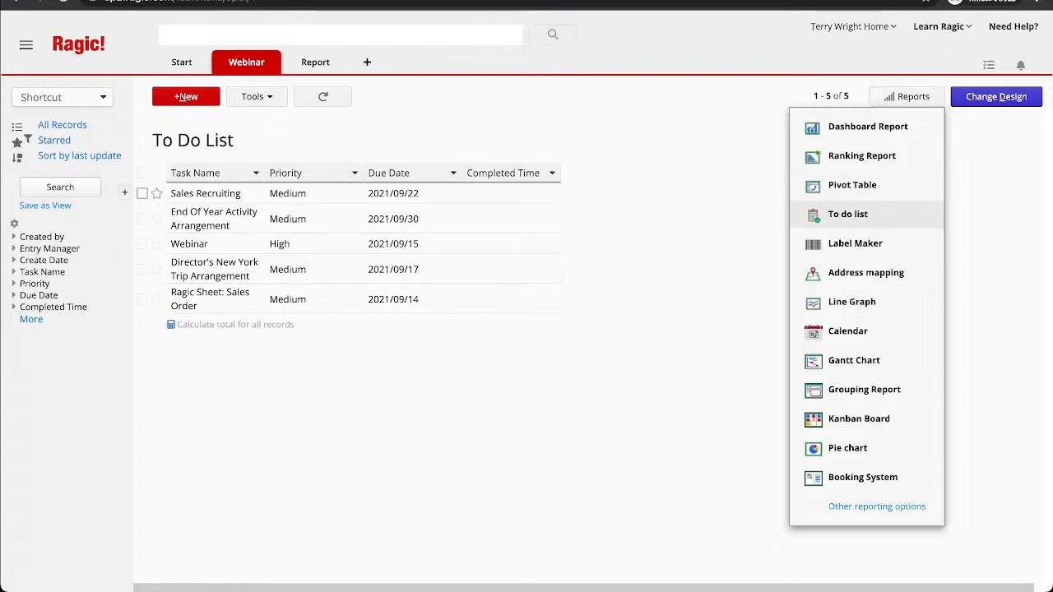
left_click(847, 214)
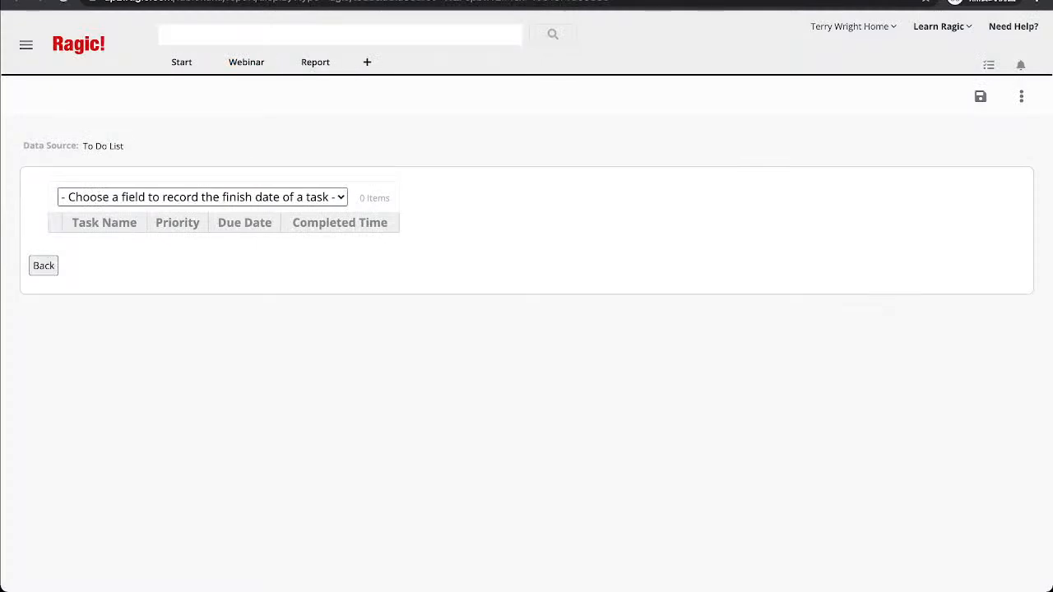
left_click(203, 196)
left_click(202, 216)
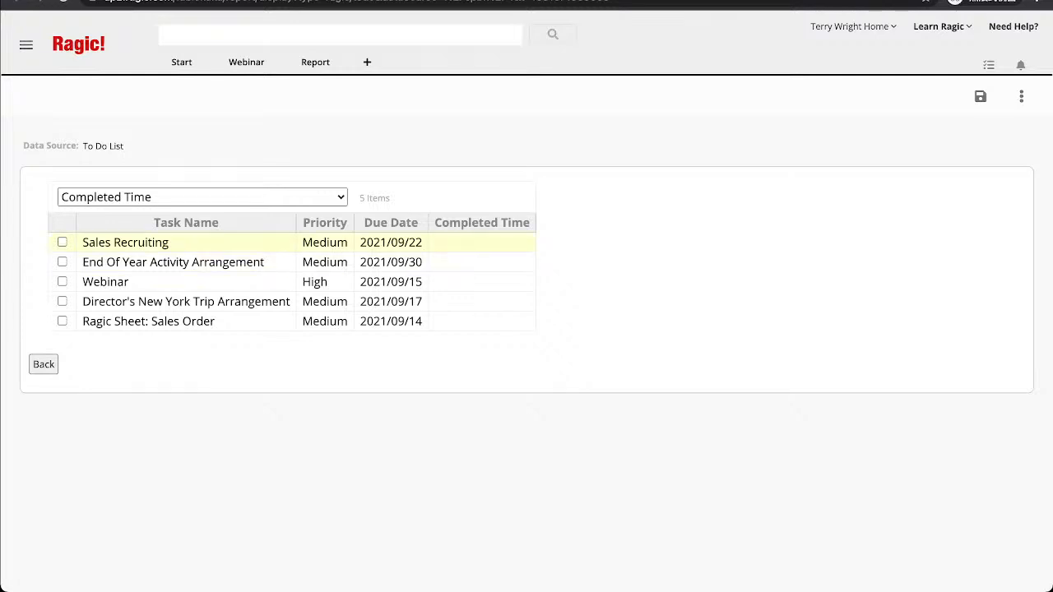
Mark the Sales Recruiting task as finished and check its recorded Completed Time.
left_click(61, 241)
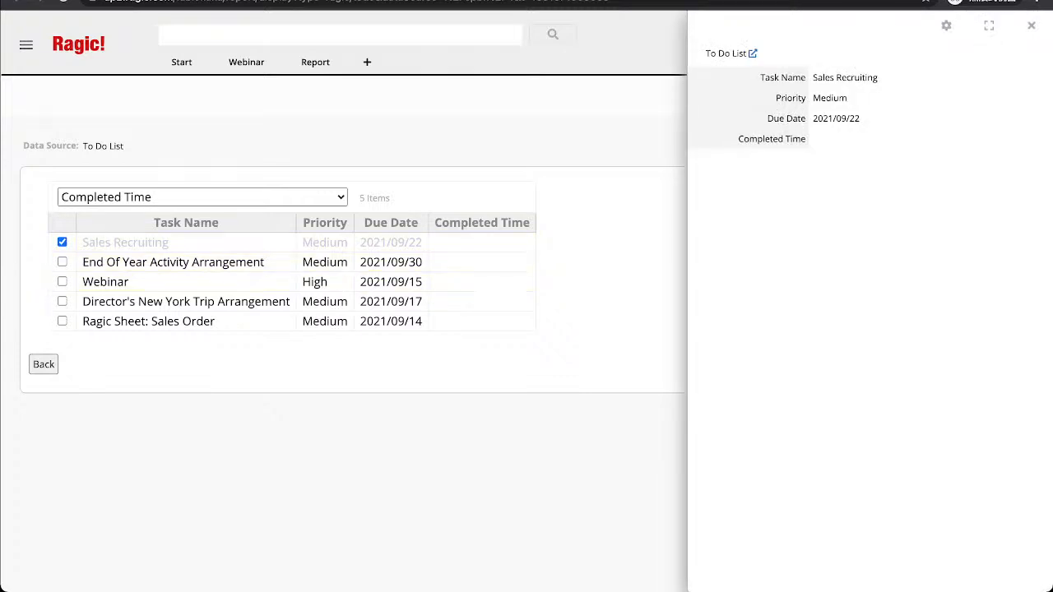
left_click(1030, 26)
left_click_drag(812, 138, 884, 139)
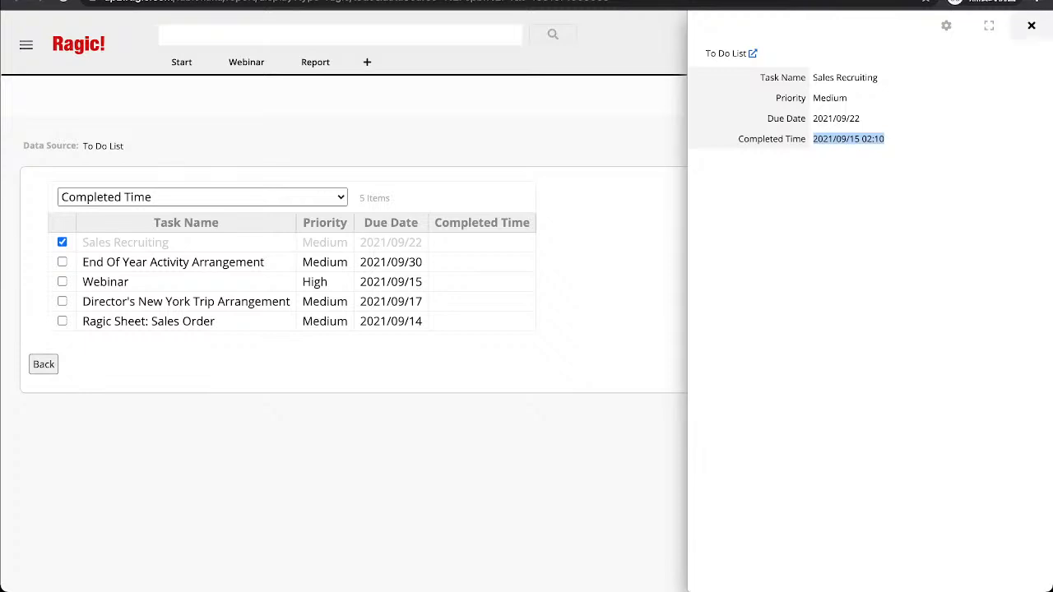
left_click(1030, 26)
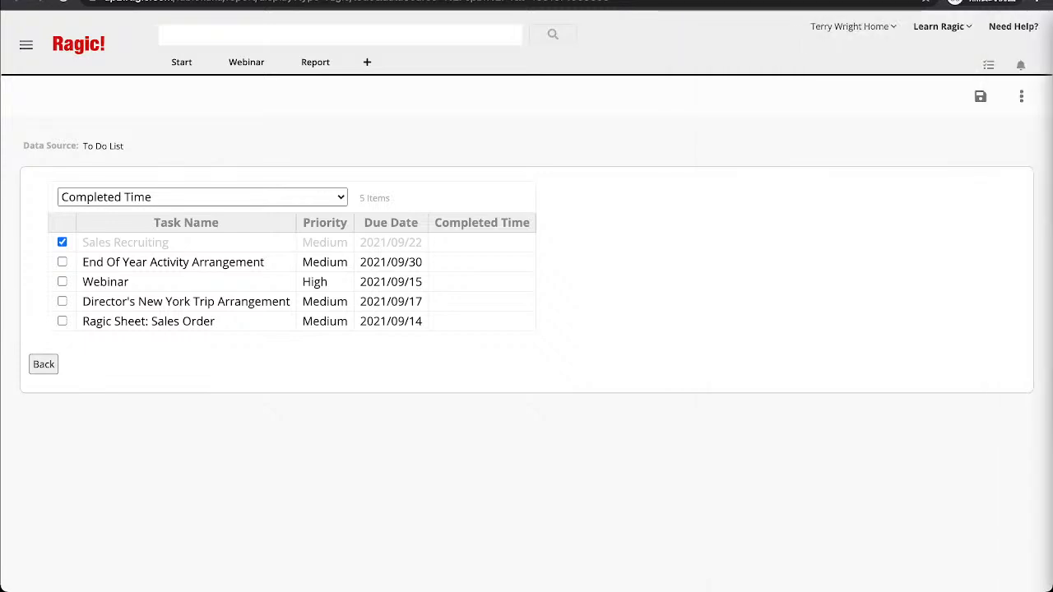
Mark the End Of Year Activity Arrangement and Webinar tasks as finished, checking each entry's Completed Time.
left_click(61, 262)
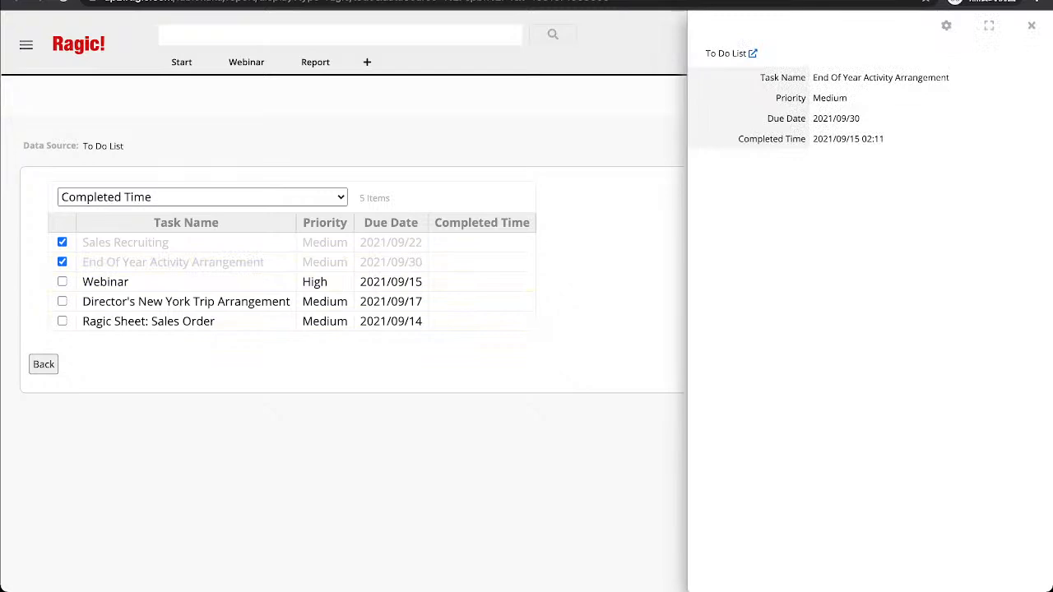
left_click_drag(813, 139, 884, 139)
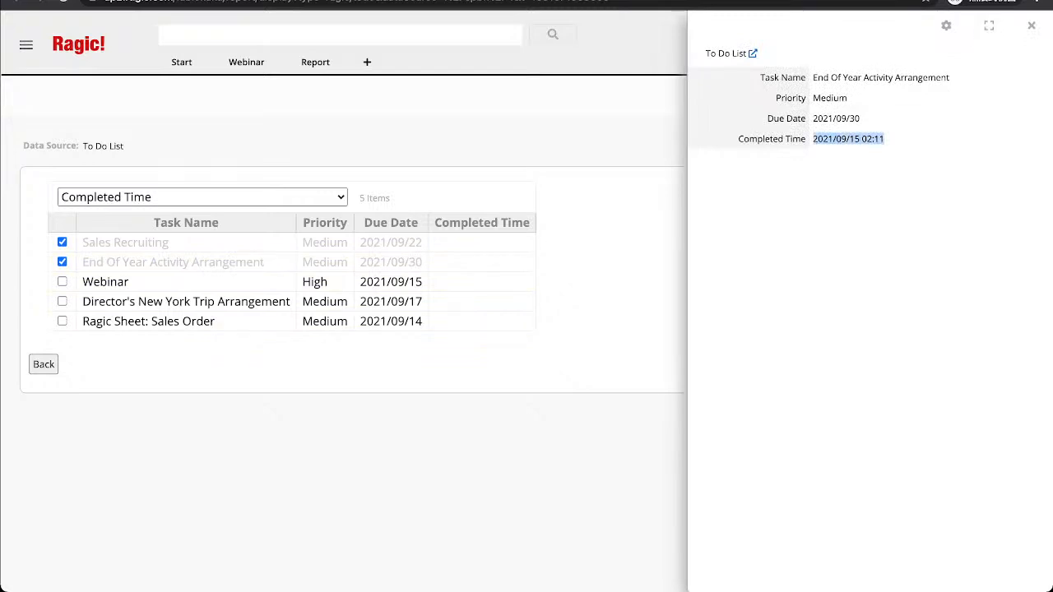
left_click(1031, 25)
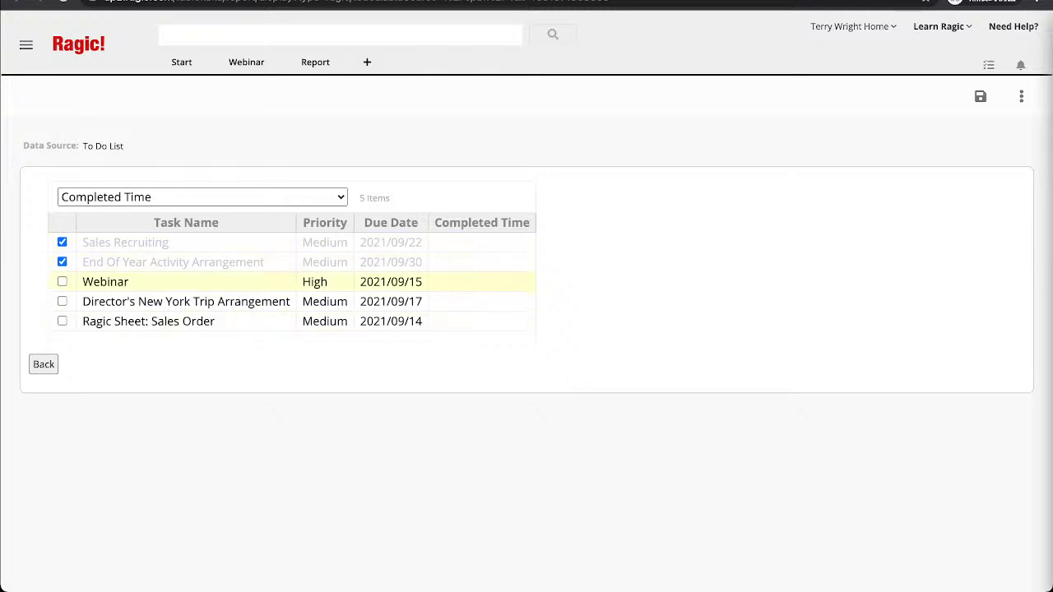
left_click(62, 281)
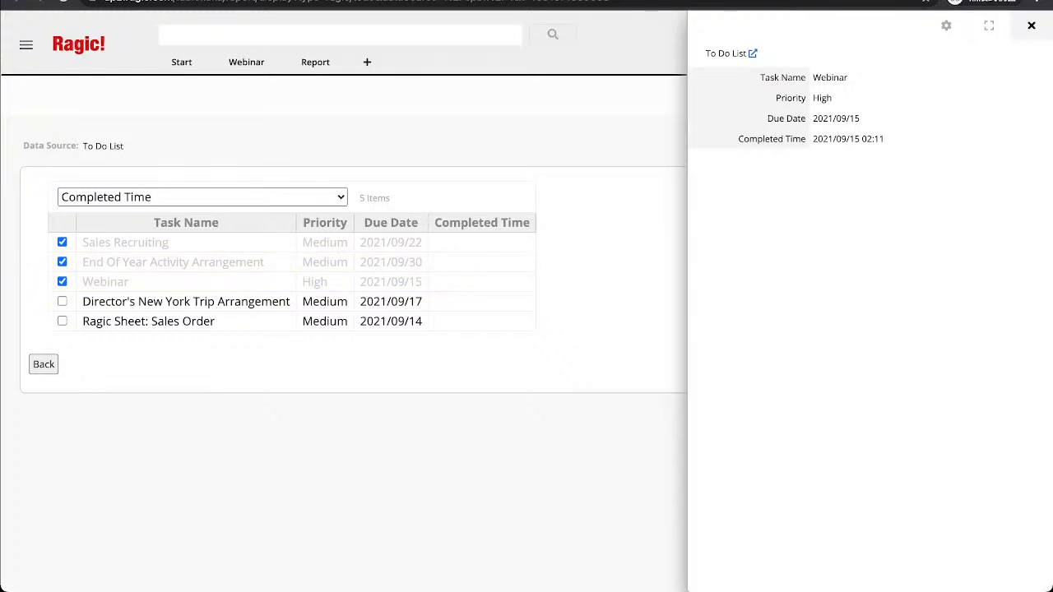
left_click(1031, 26)
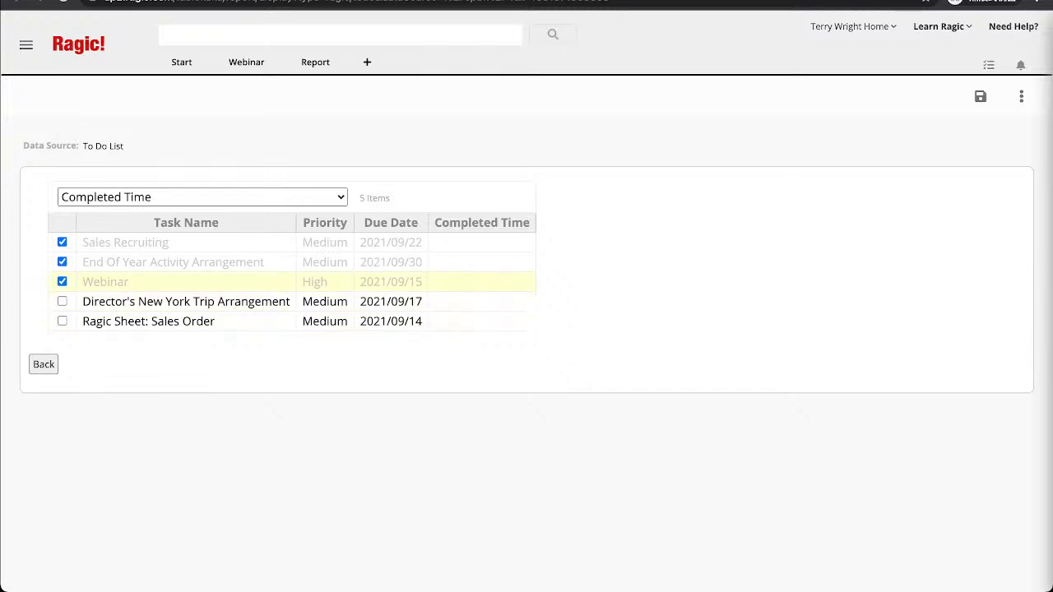
Return to the To Do List sheet and check Completed Time in the Sales Recruiting and End Of Year Activity Arrangement entries.
mouse_move(246, 61)
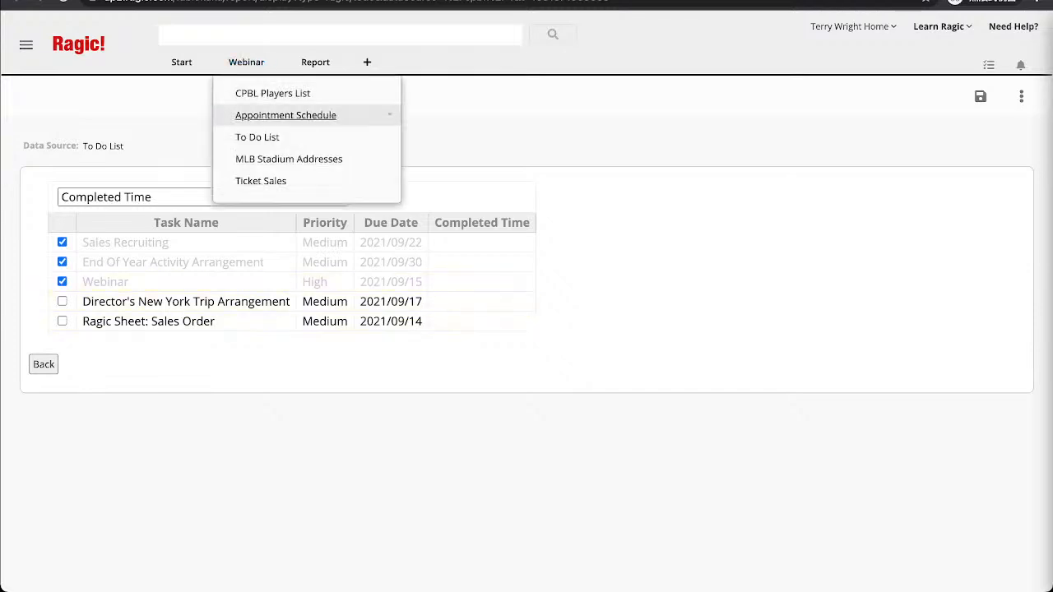
left_click(257, 136)
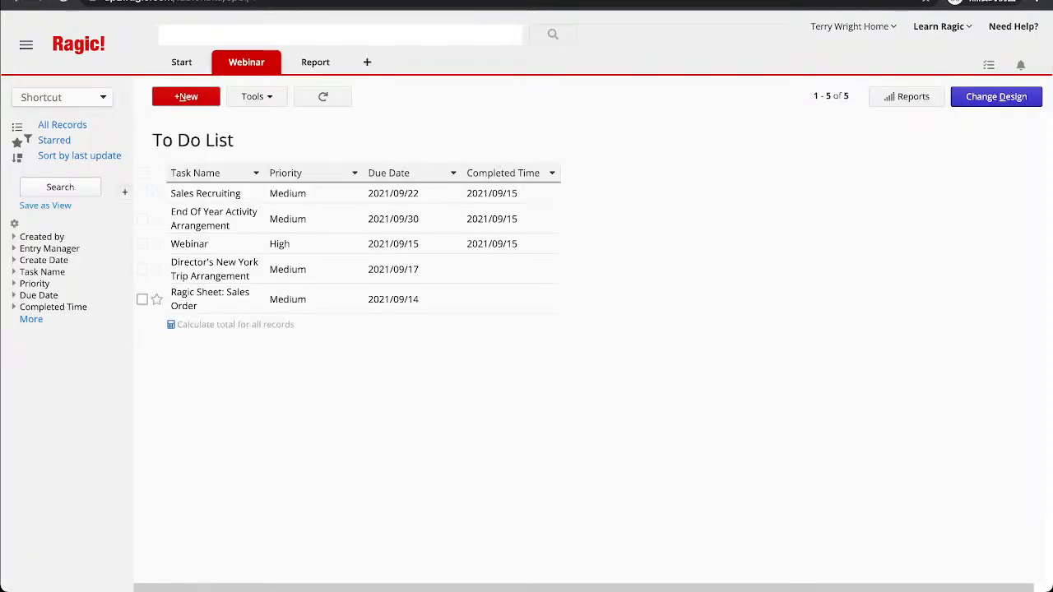
left_click(492, 193)
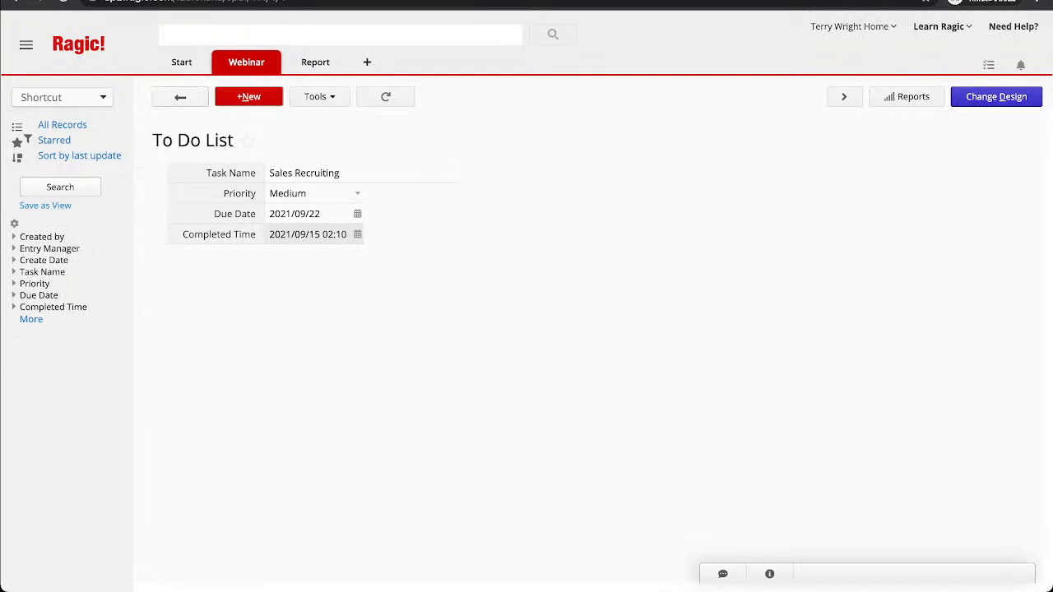
left_click(180, 96)
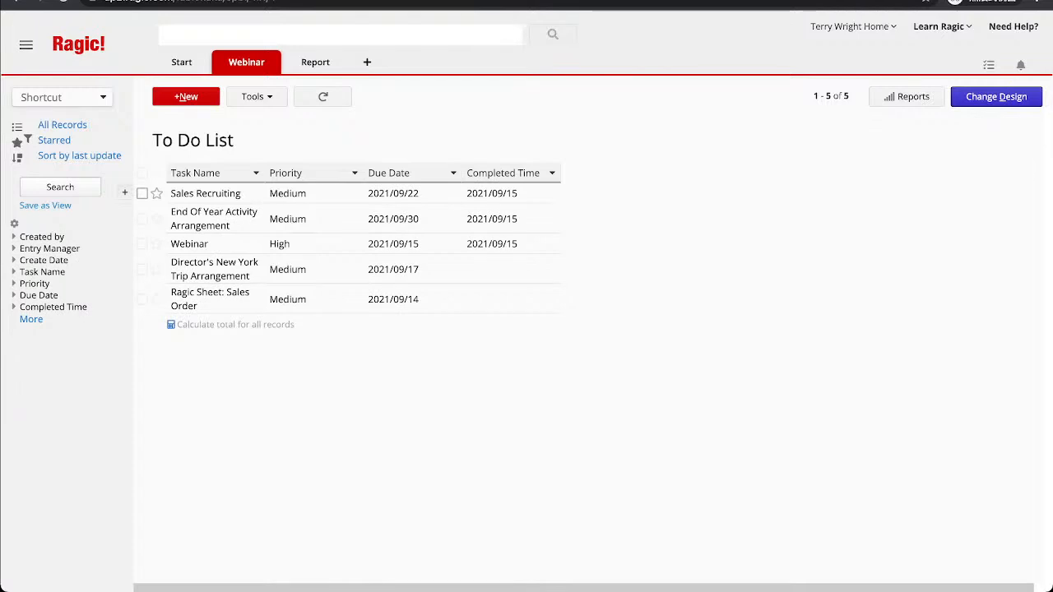
left_click(267, 222)
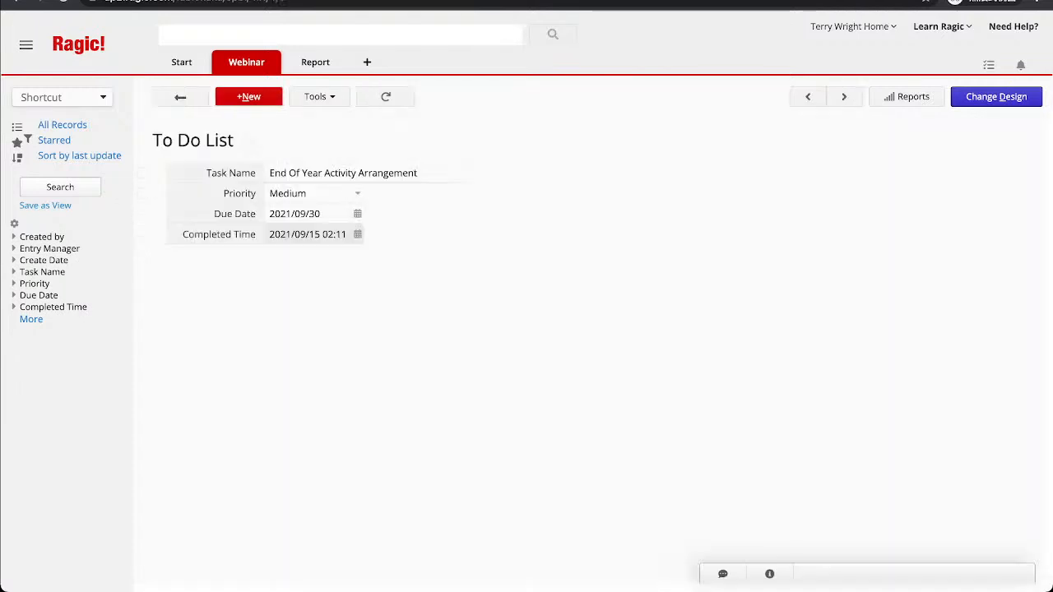
Open the MLB Stadium Addresses sheet, look through its records, and create an Address mapping report from it.
left_click(180, 96)
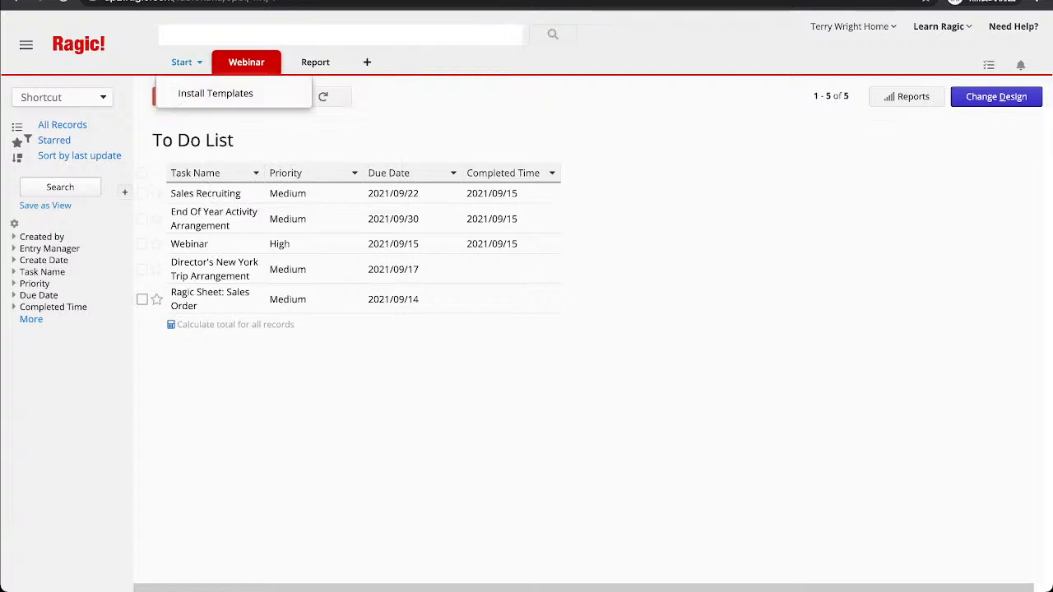
mouse_move(246, 62)
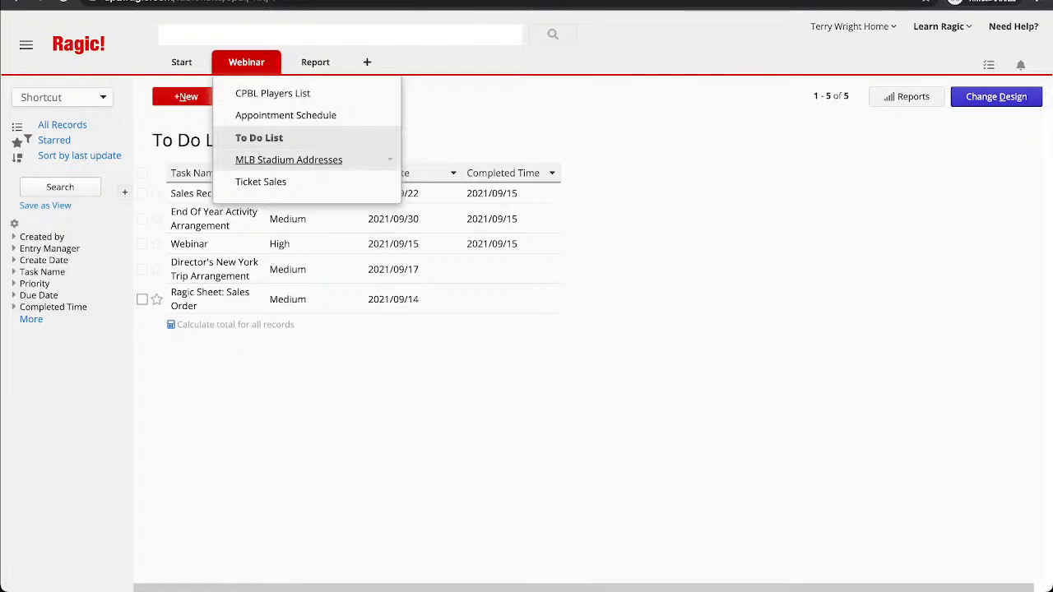
left_click(289, 159)
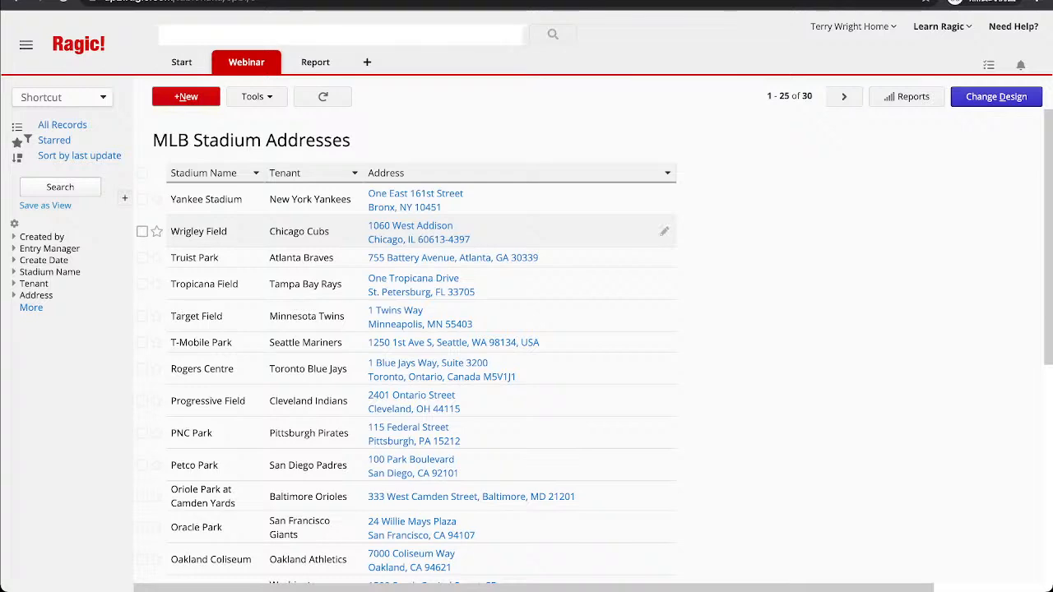
scroll(412, 329, "down", 2)
scroll(411, 280, "down", 3)
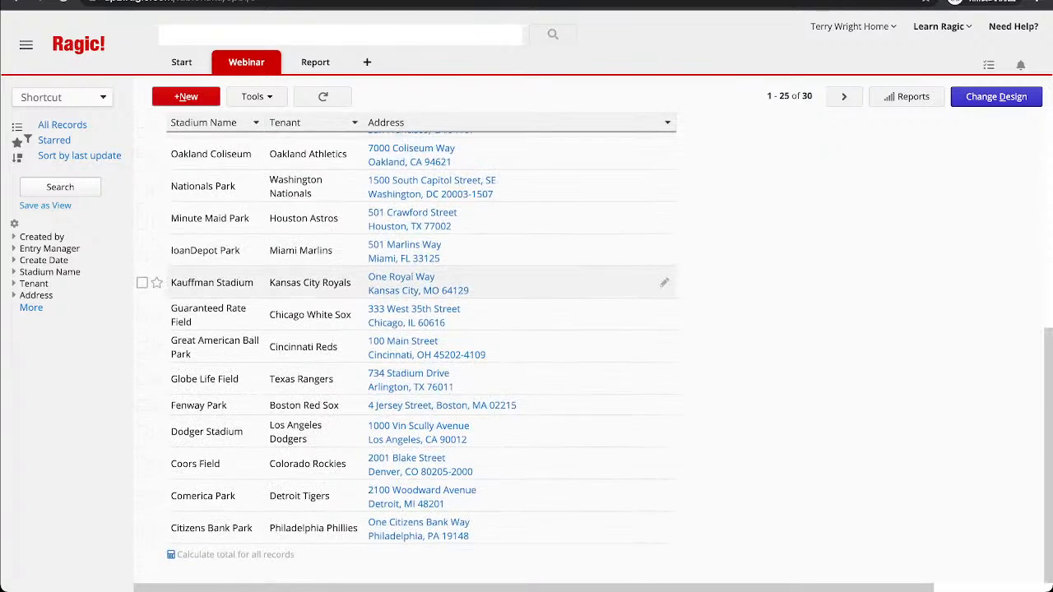
scroll(411, 283, "up", 5)
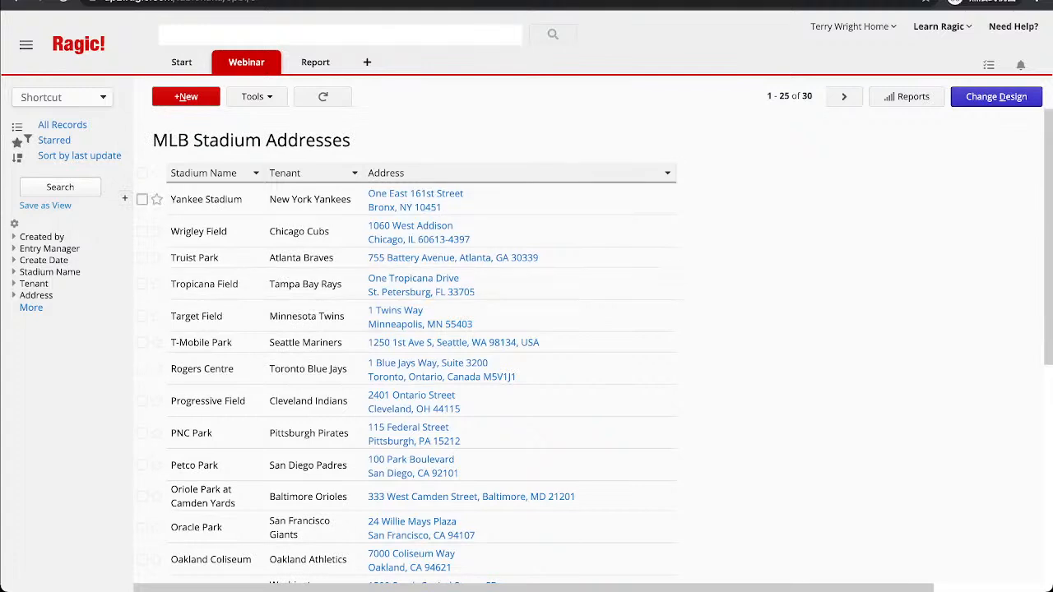
left_click(907, 97)
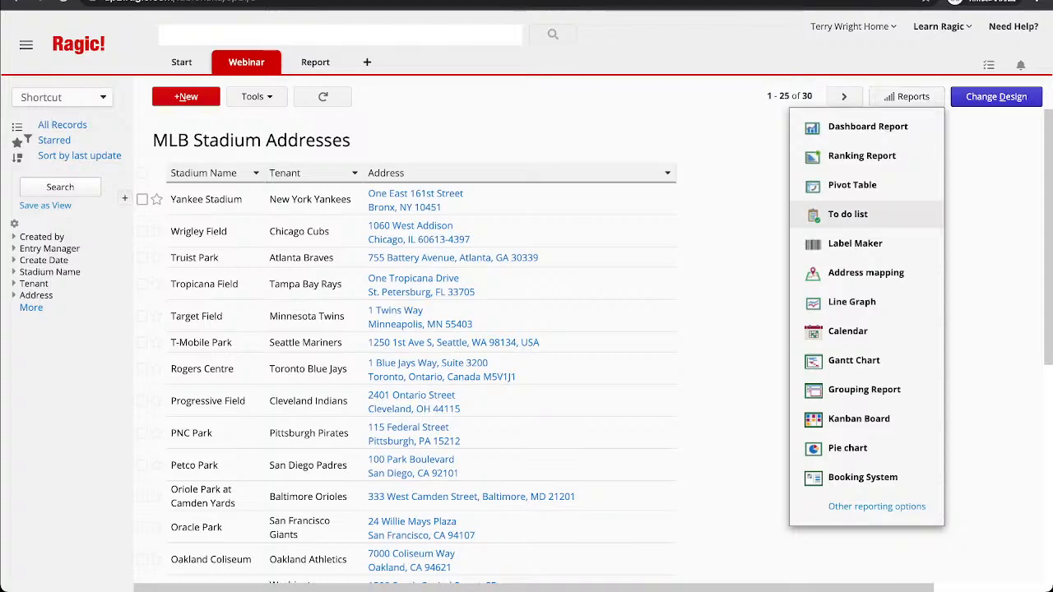
left_click(865, 273)
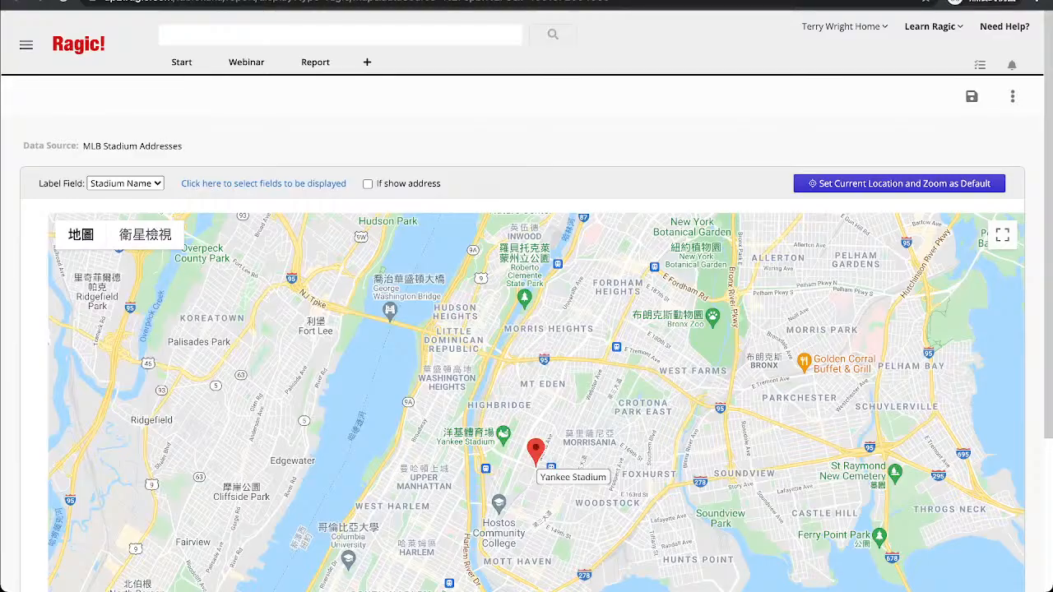
Examine the stadium markers on the address map, from New York out to the whole of North America.
scroll(535, 370, "down", 3)
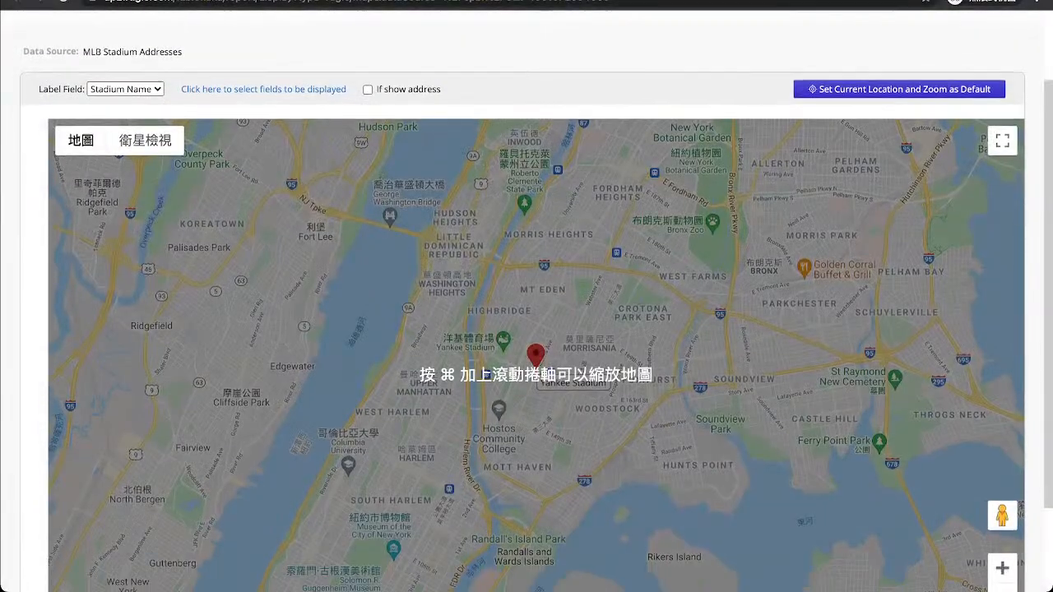
scroll(534, 354, "down", 3)
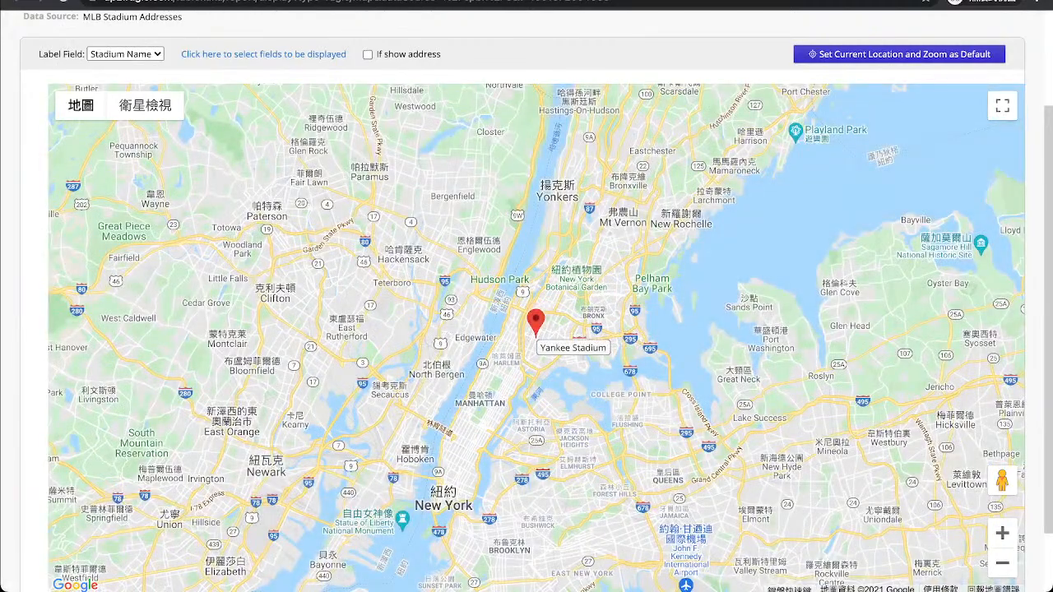
scroll(535, 324, "down", 1)
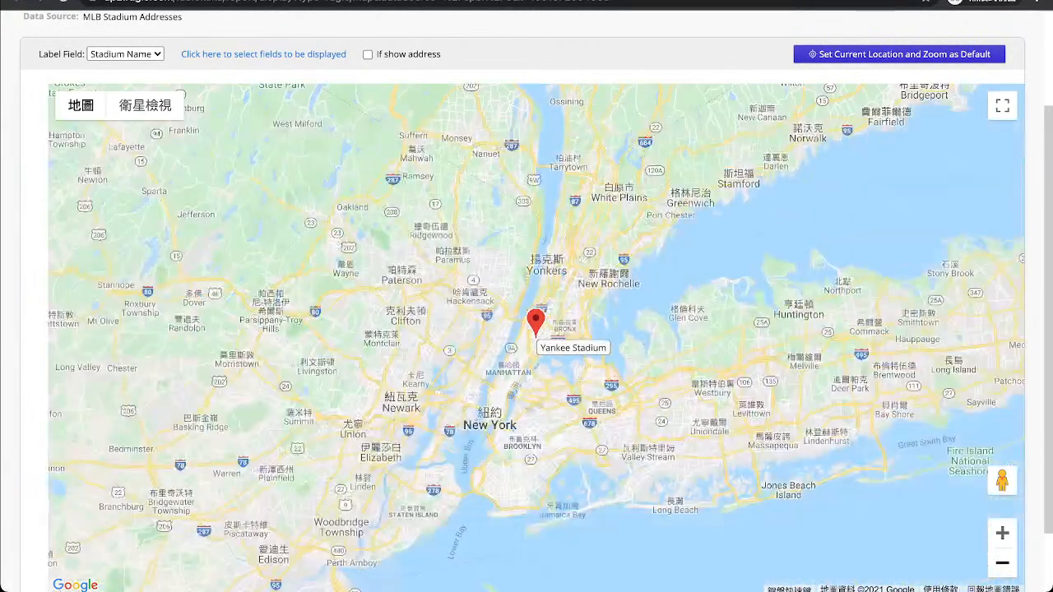
scroll(535, 325, "down", 1)
scroll(535, 325, "down", 1)
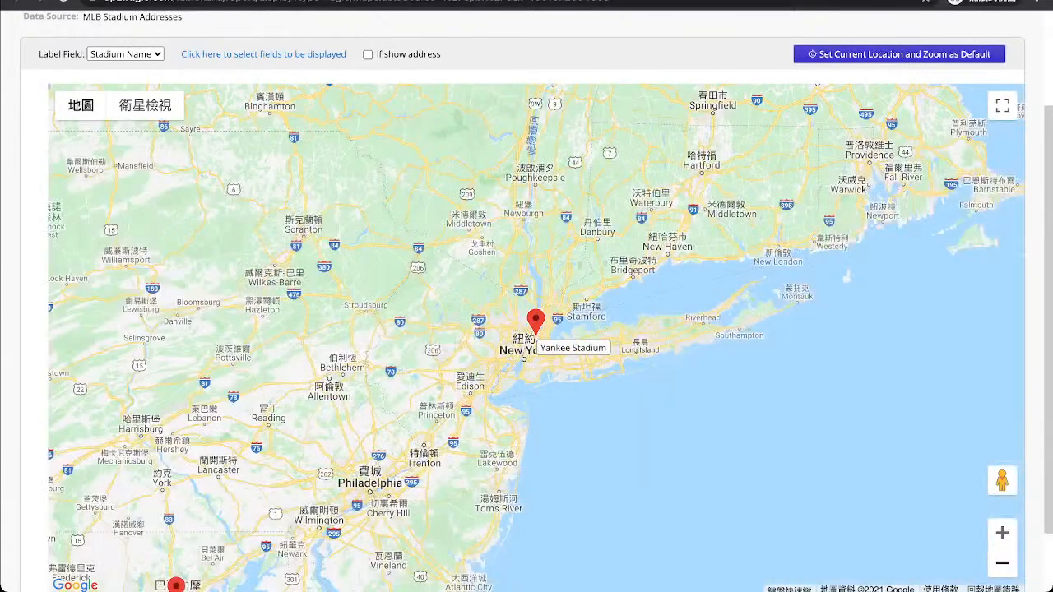
scroll(535, 319, "down", 1)
left_click_drag(536, 319, 978, 258)
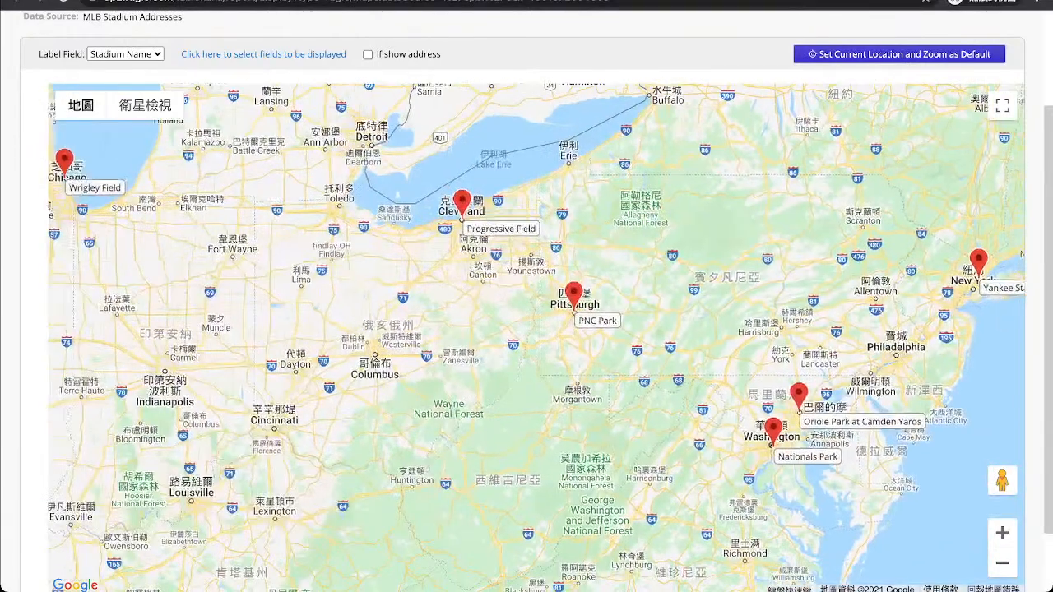
scroll(536, 321, "down", 1)
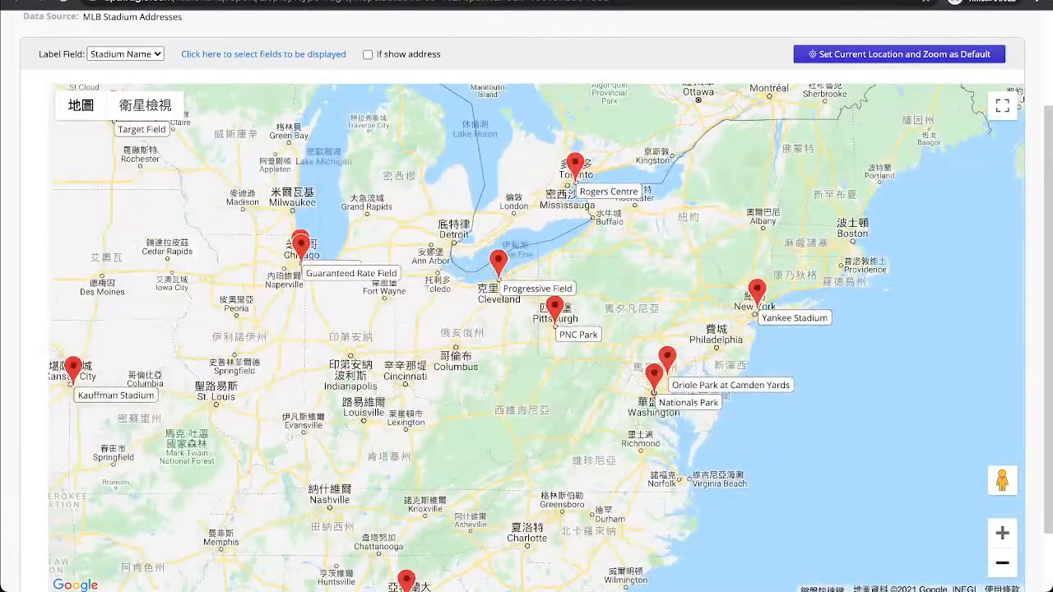
left_click_drag(687, 338, 832, 275)
scroll(535, 329, "down", 1)
scroll(535, 329, "down", 1)
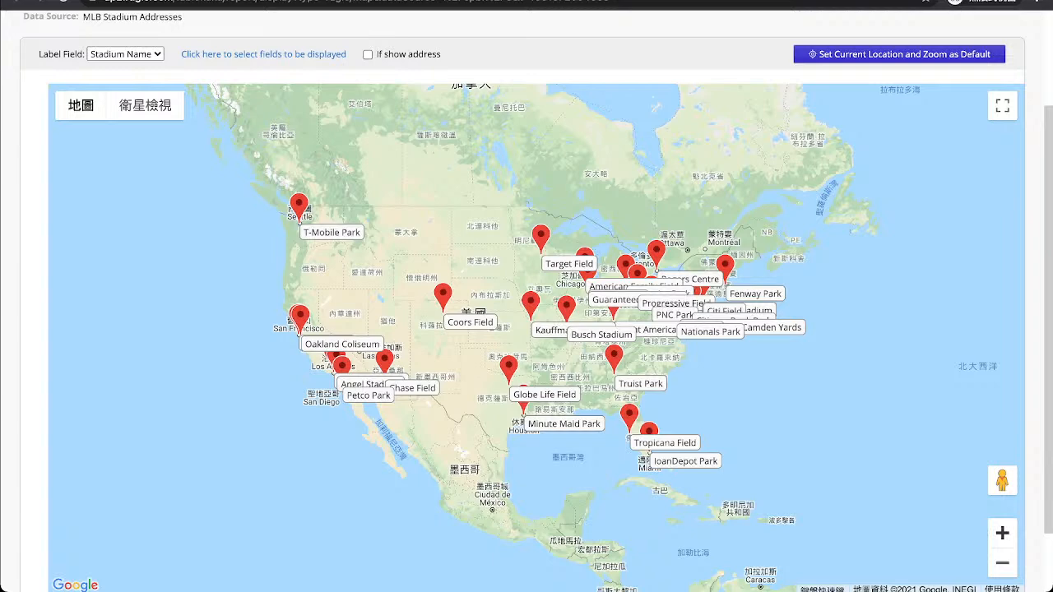
Check the Coors Field entry from its marker on the map, and close the entry.
left_click(1002, 533)
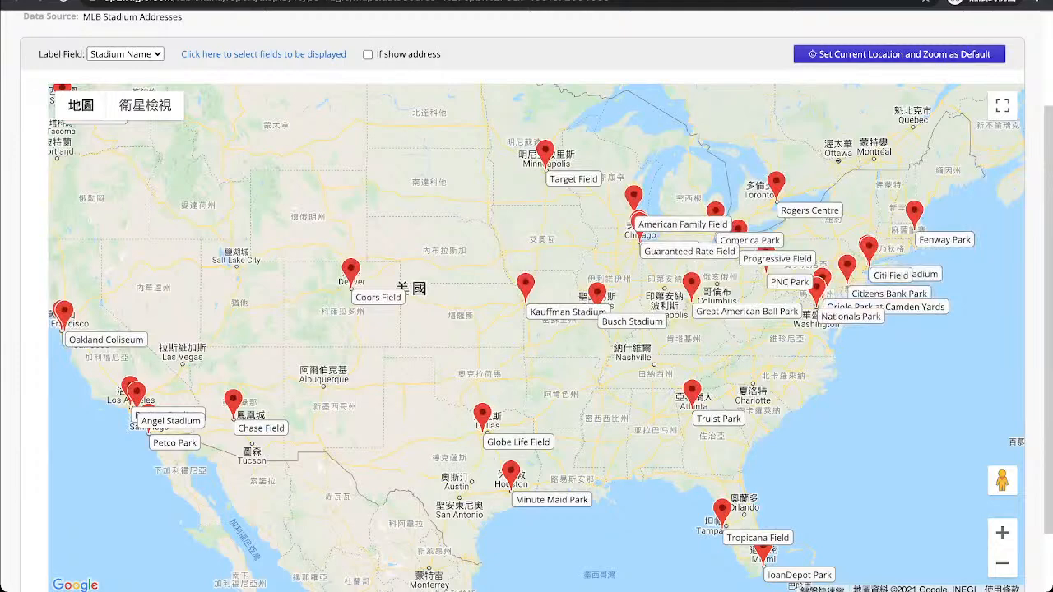
left_click(351, 273)
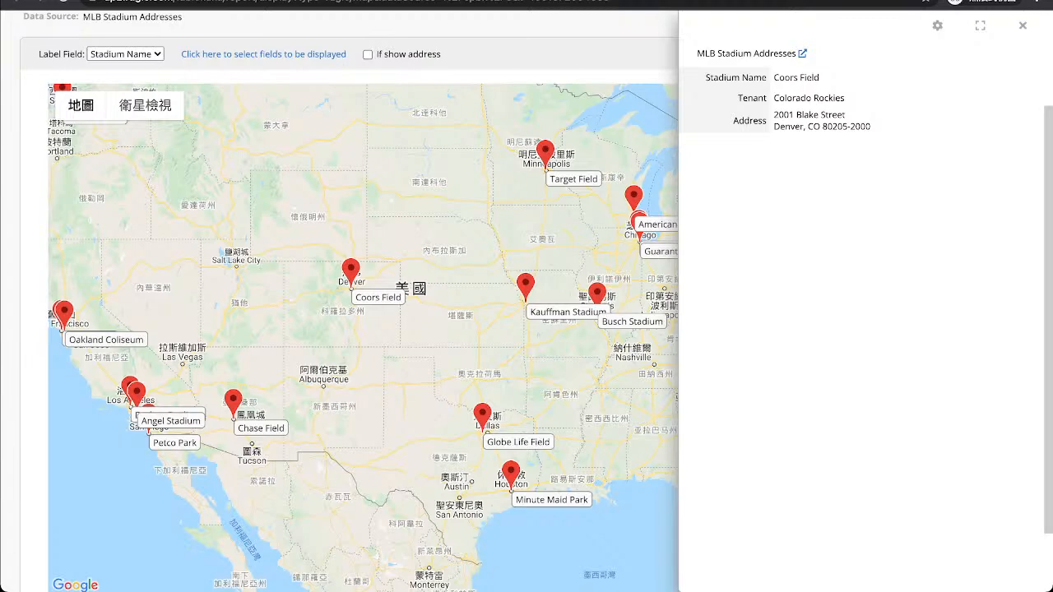
left_click(1022, 25)
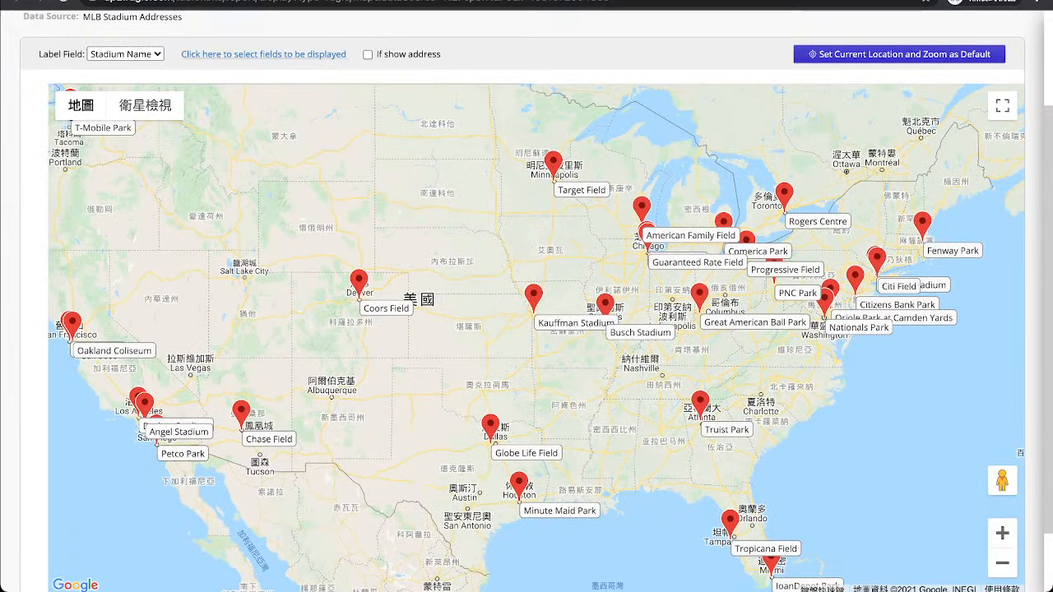
Review which fields are selected for display, and turn on showing the address in the marker labels.
left_click(263, 53)
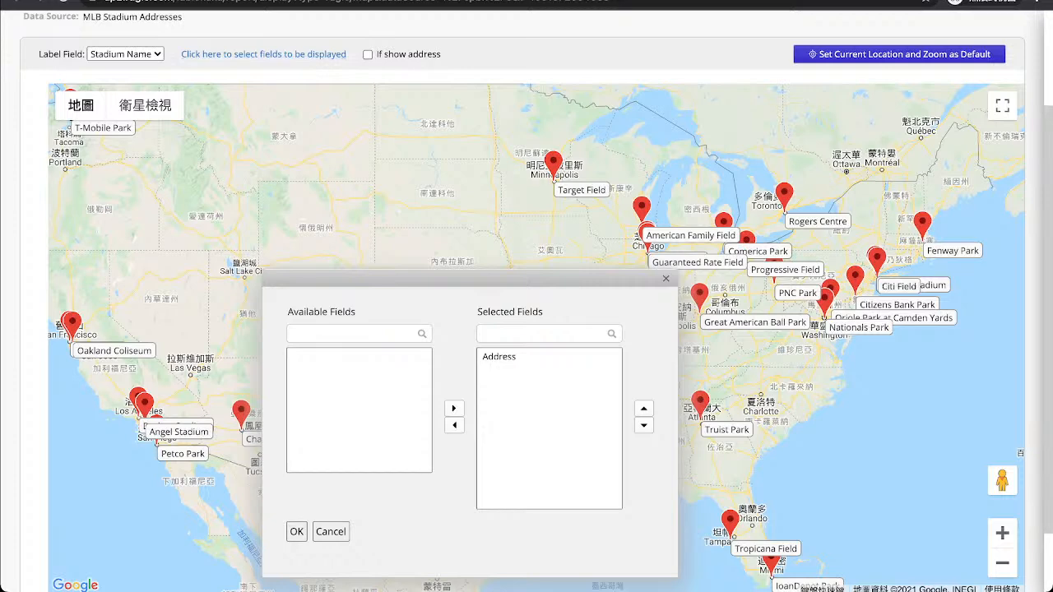
key("Escape")
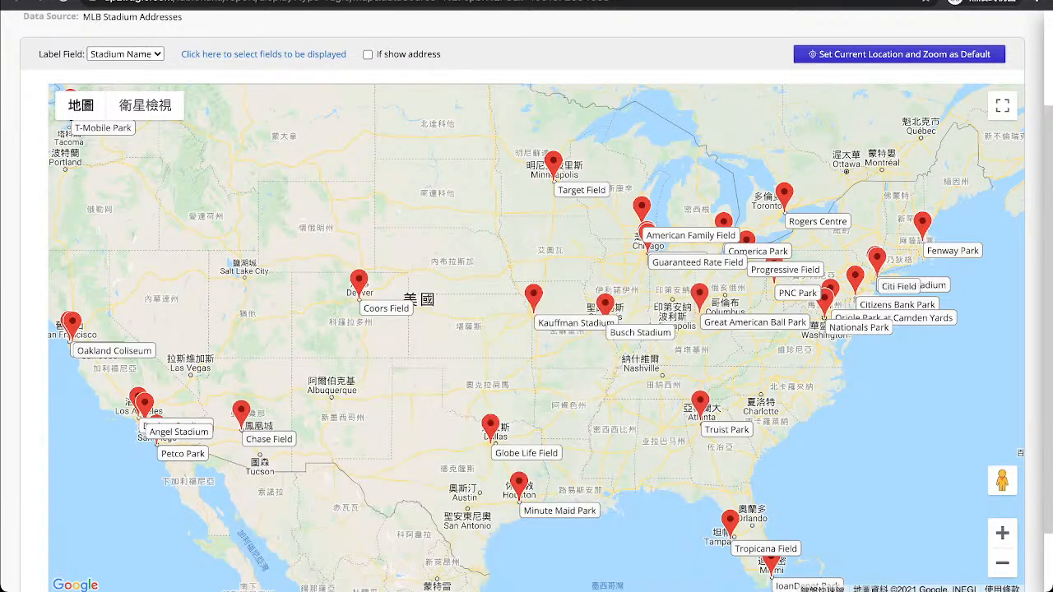
left_click(367, 54)
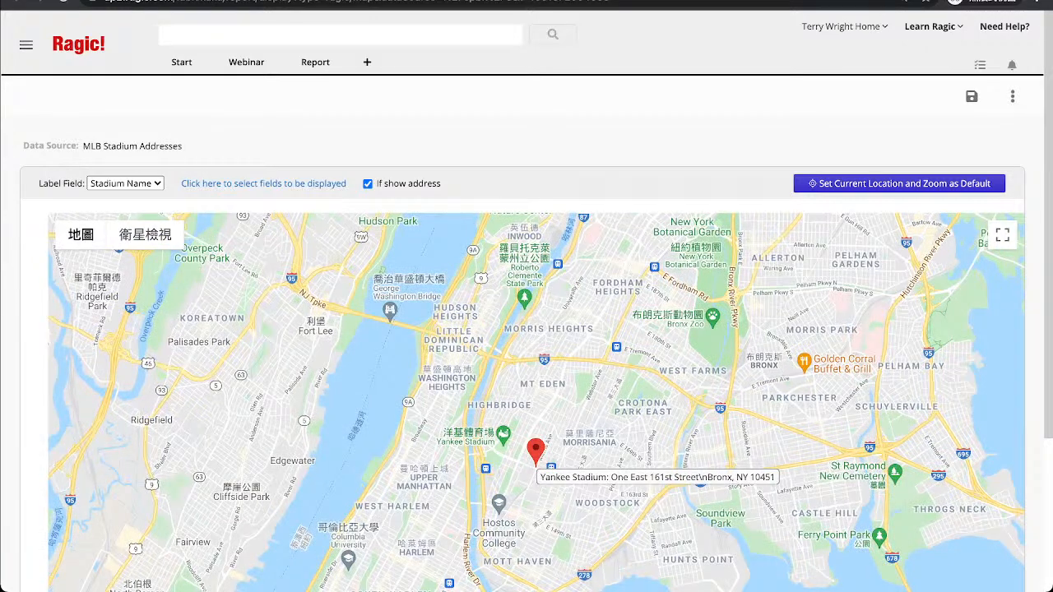
Examine the stadium names and addresses on the markers from the East Coast across to California.
scroll(526, 329, "down", 1)
scroll(527, 329, "down", 3)
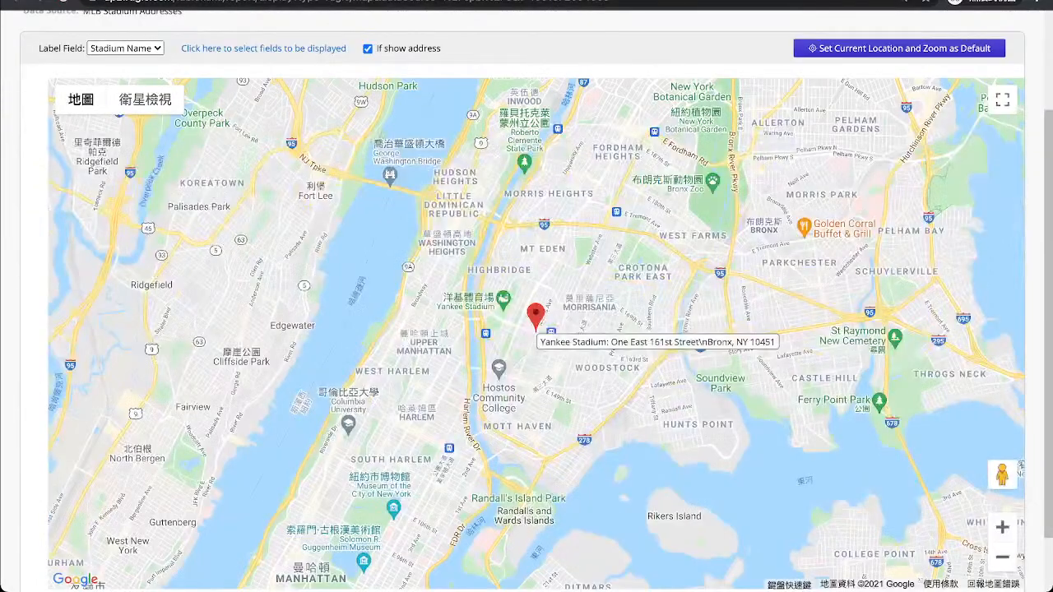
left_click(1002, 557)
left_click(1001, 556)
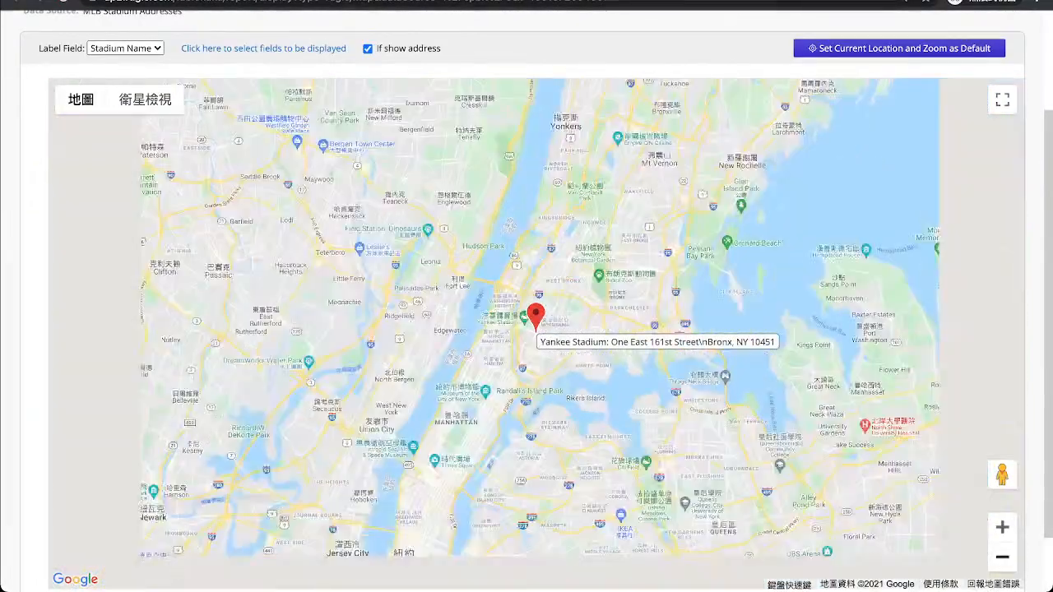
left_click(1002, 557)
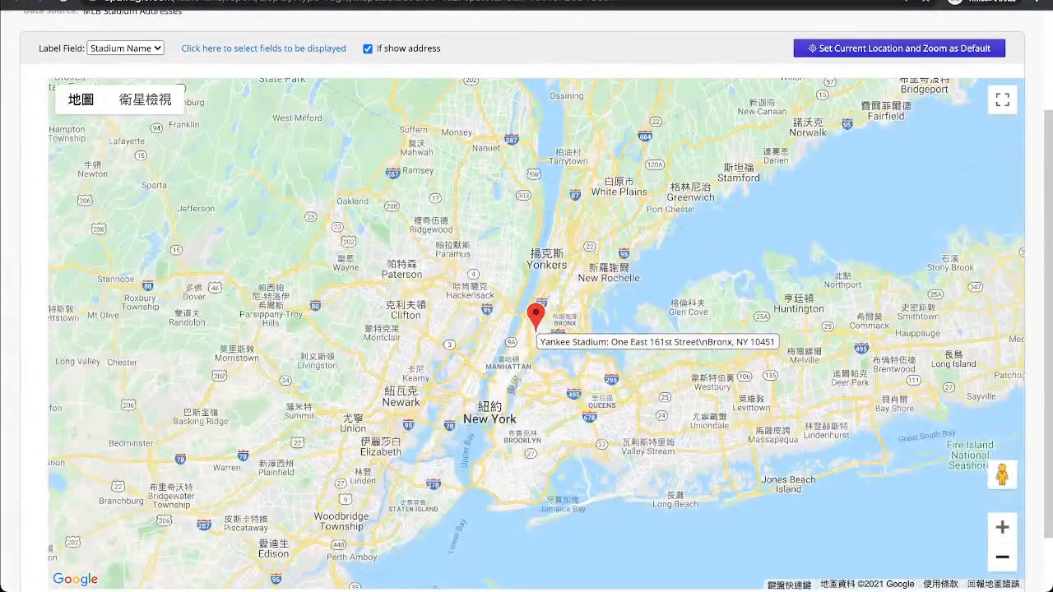
left_click(1002, 557)
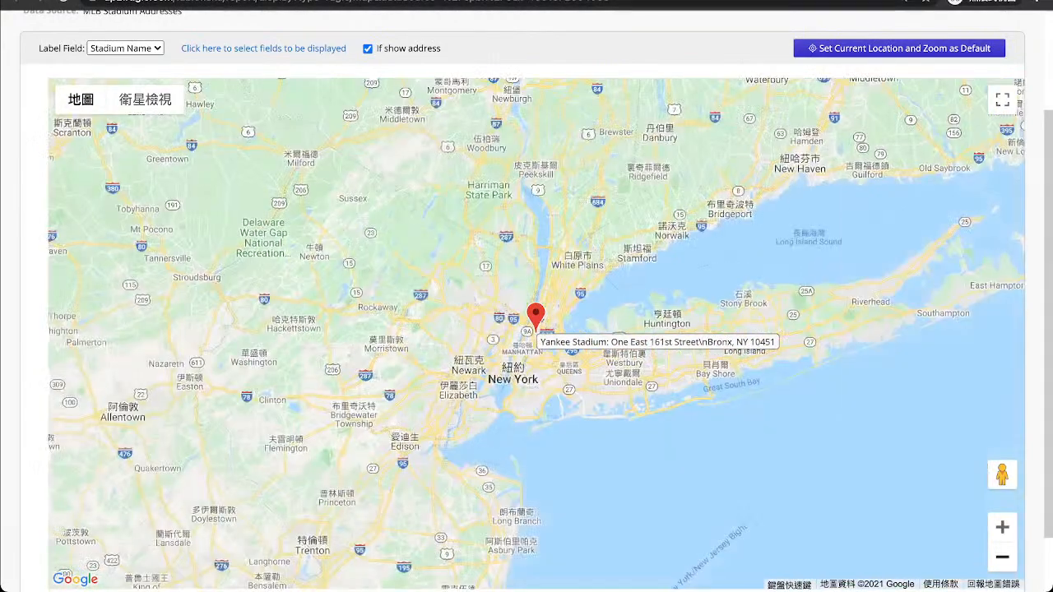
left_click(1002, 557)
left_click_drag(370, 460, 697, 283)
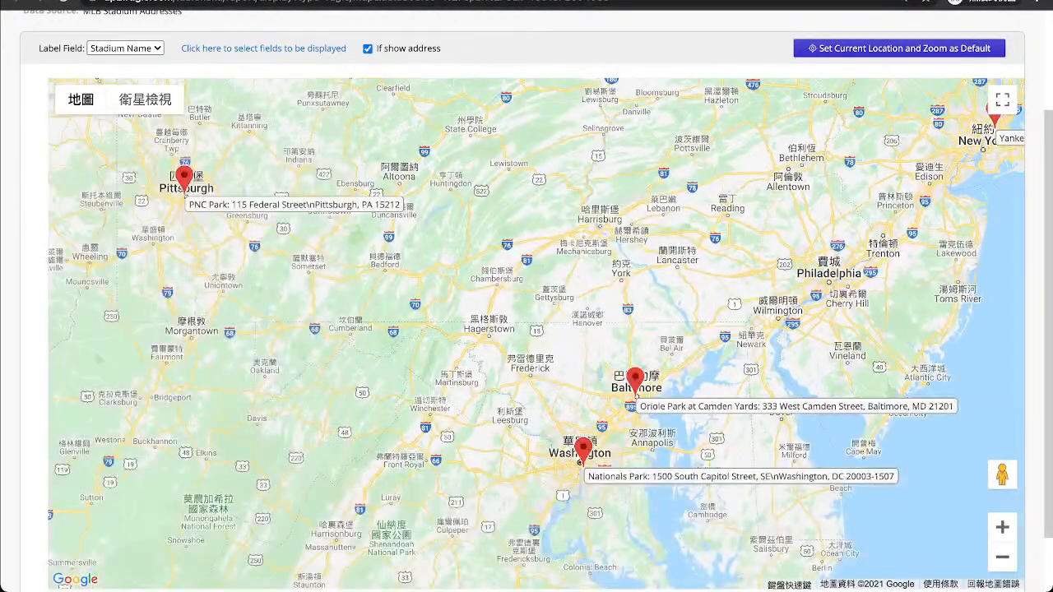
left_click(1001, 556)
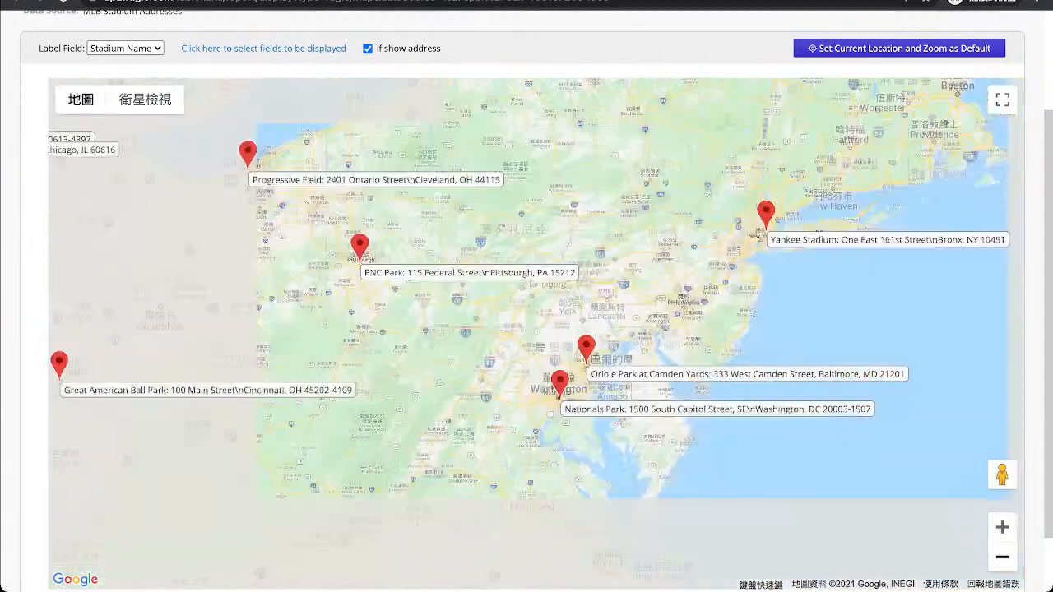
left_click(1002, 556)
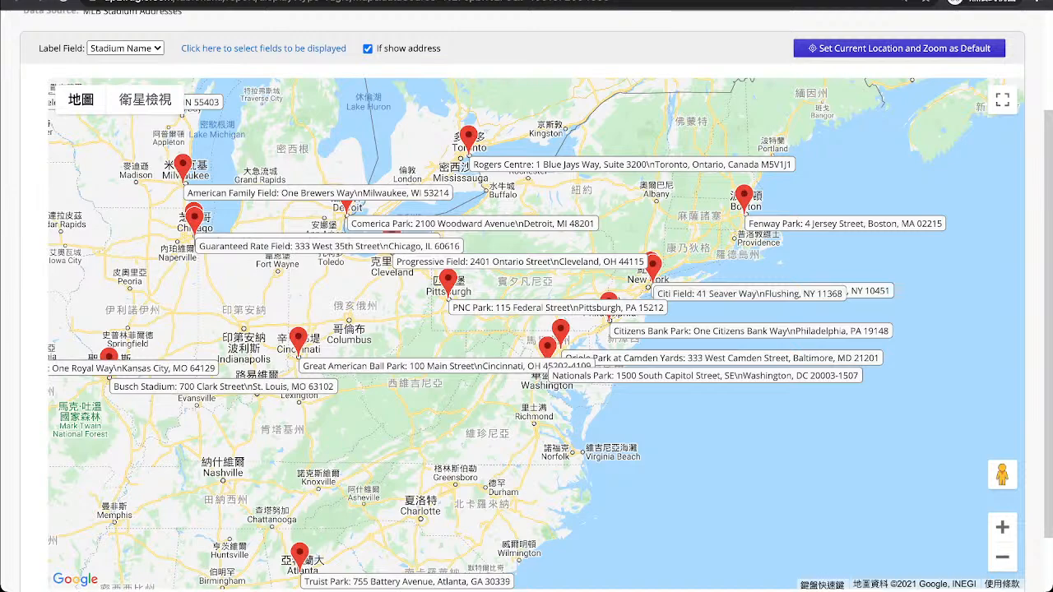
left_click_drag(238, 387, 825, 308)
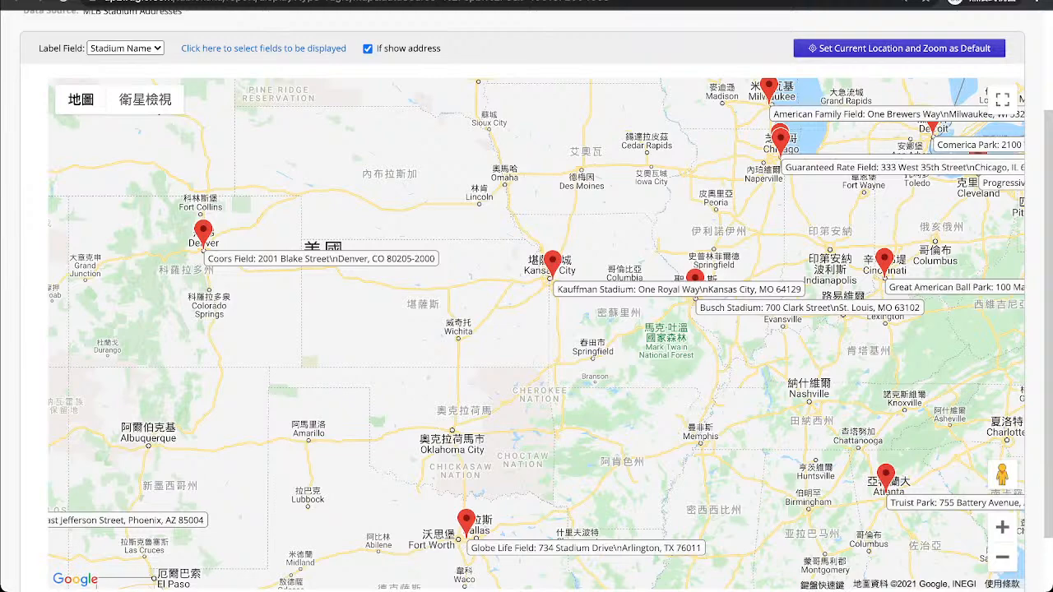
left_click_drag(527, 346, 677, 226)
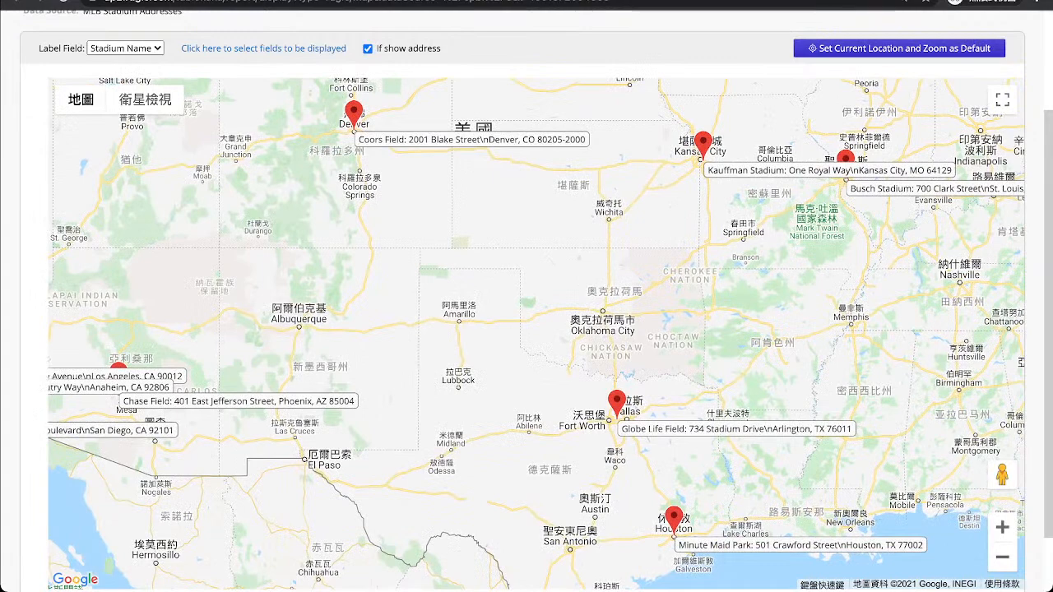
left_click_drag(526, 329, 732, 326)
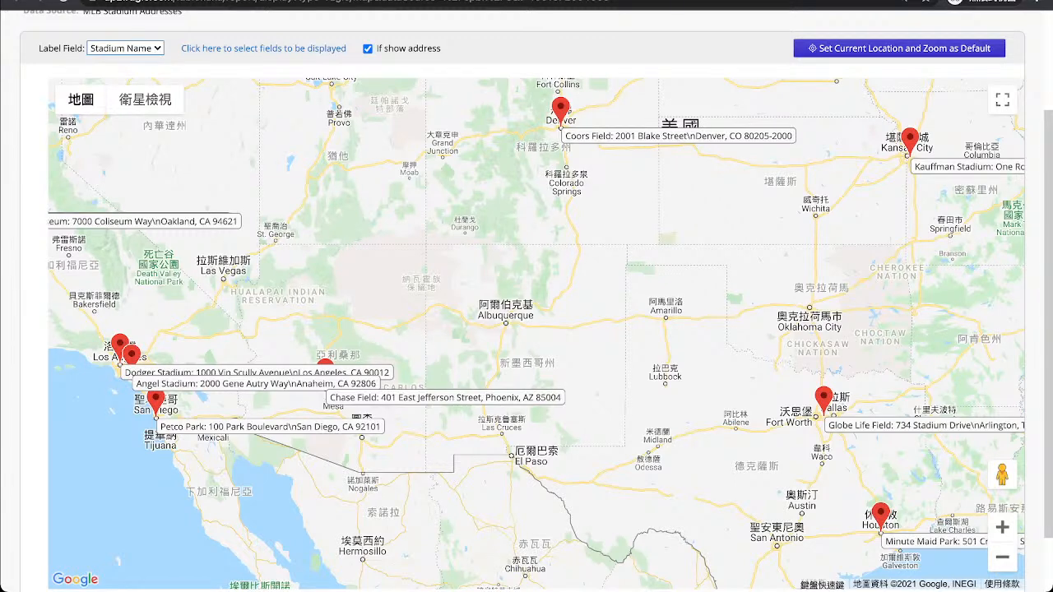
Set the map's label field to Tenant so the markers carry team names.
left_click(125, 47)
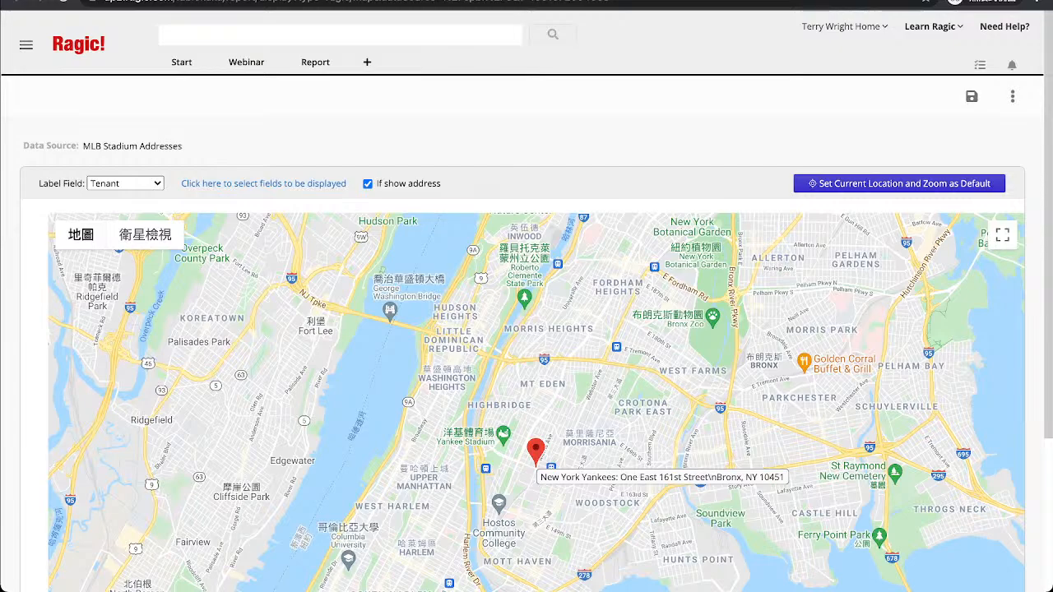
scroll(526, 370, "down", 3)
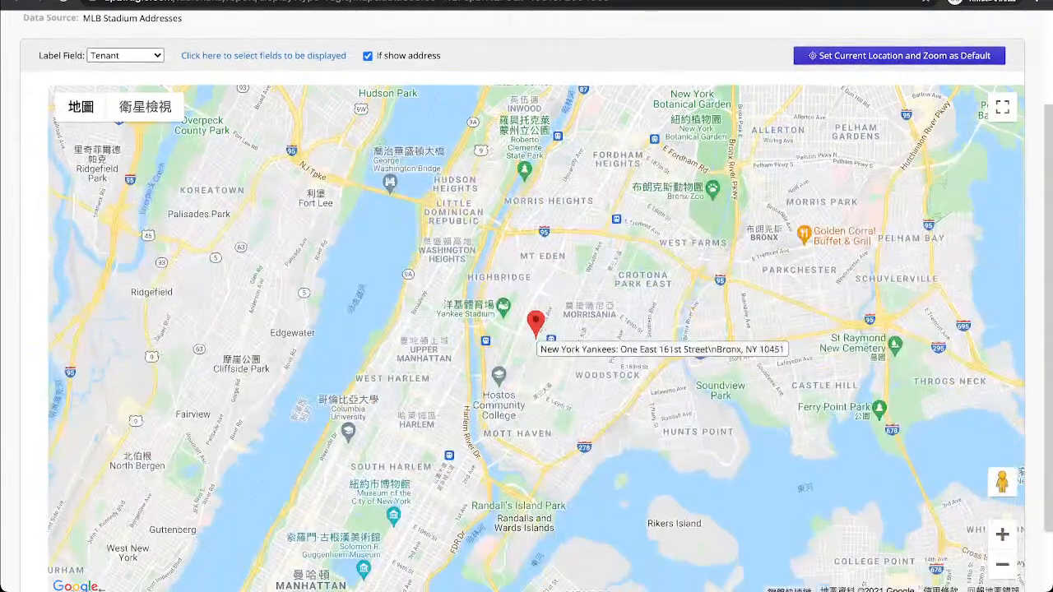
scroll(535, 246, "down", 3)
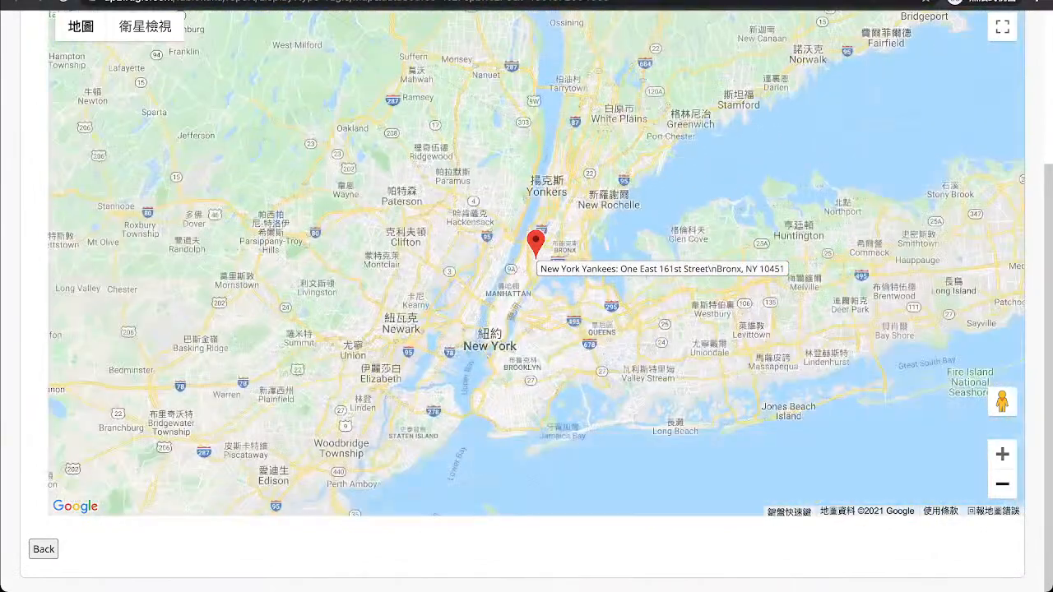
Examine the tenant labels on the markers from New York across the Northeast, and open the Philadelphia Phillies entry from its marker.
left_click(1002, 483)
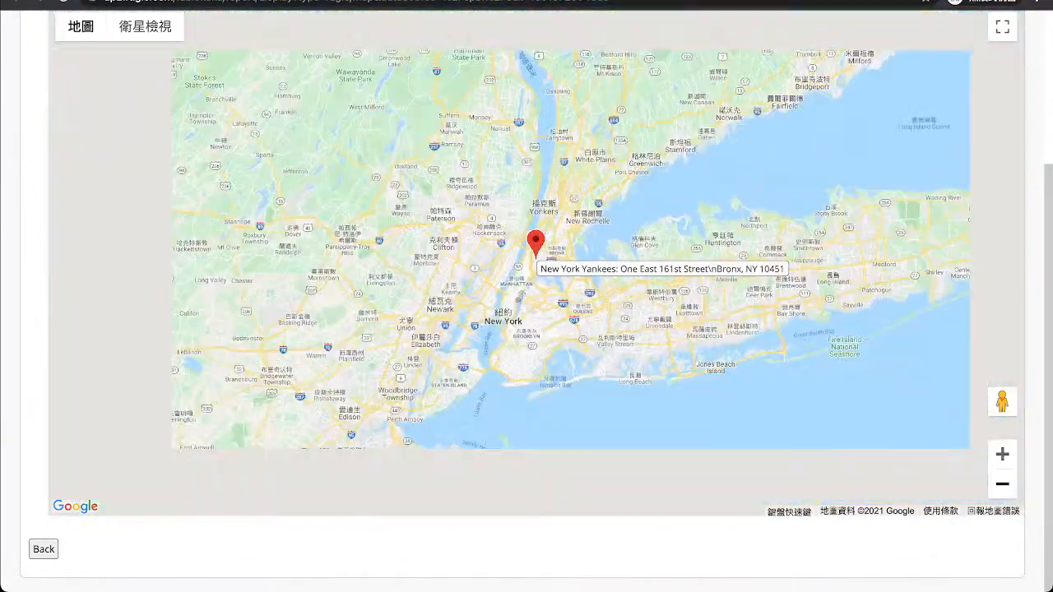
left_click_drag(535, 263, 817, 243)
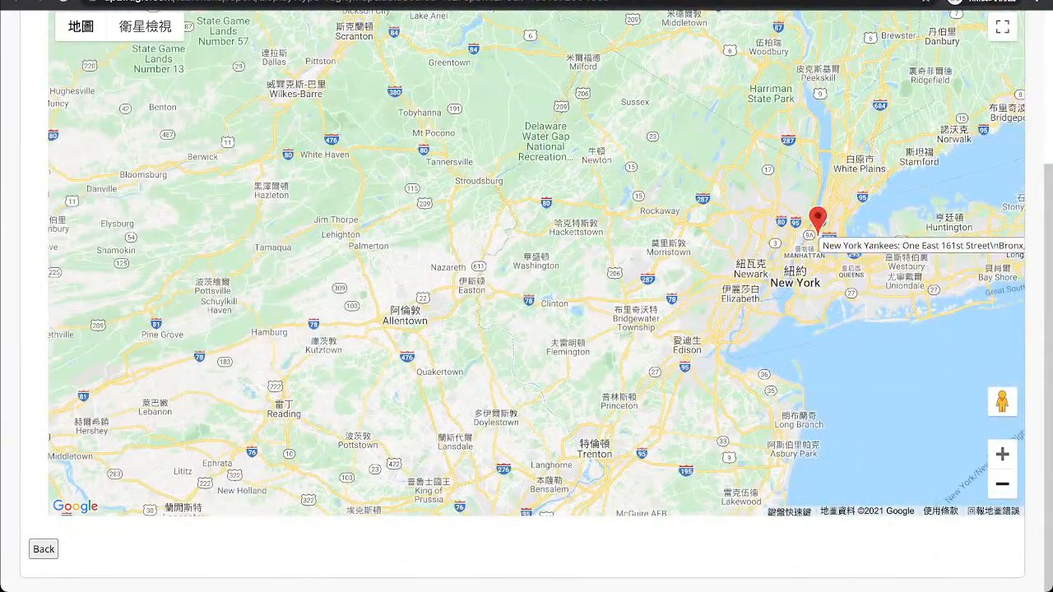
left_click(1002, 484)
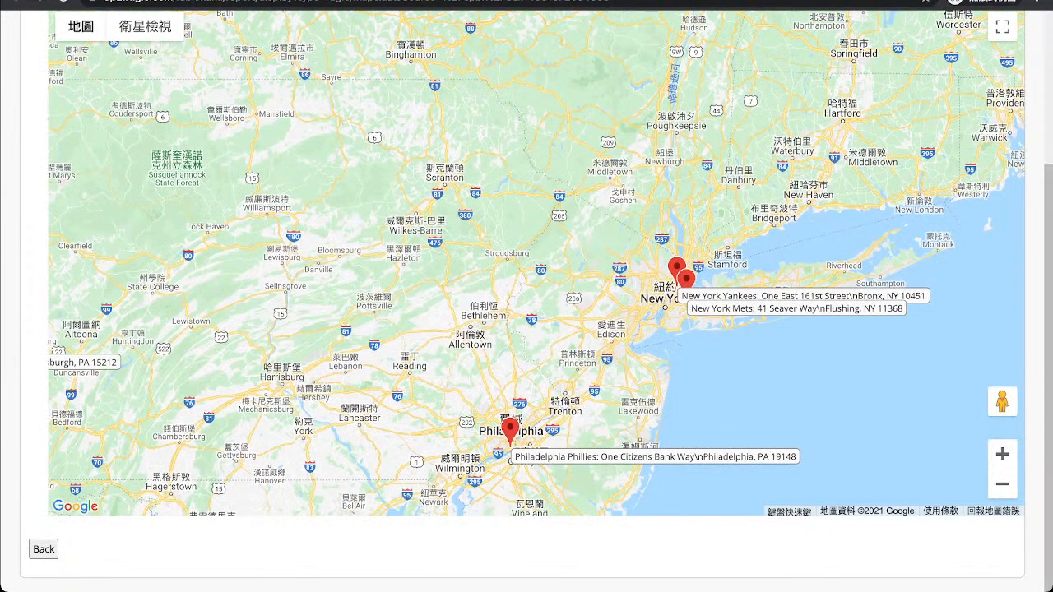
scroll(526, 329, "up", 3)
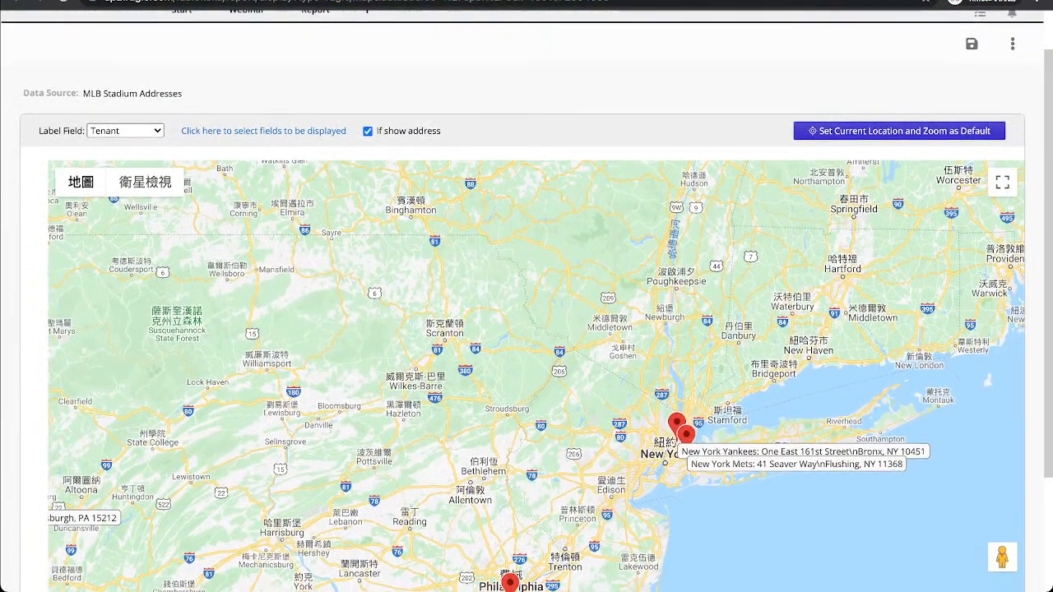
scroll(526, 329, "down", 1)
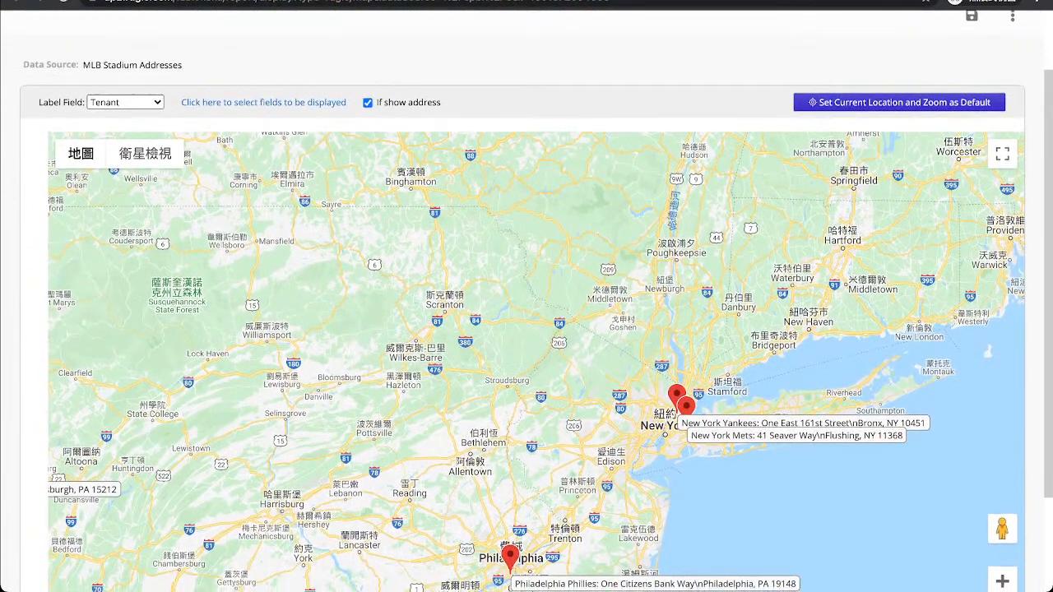
scroll(527, 329, "down", 1)
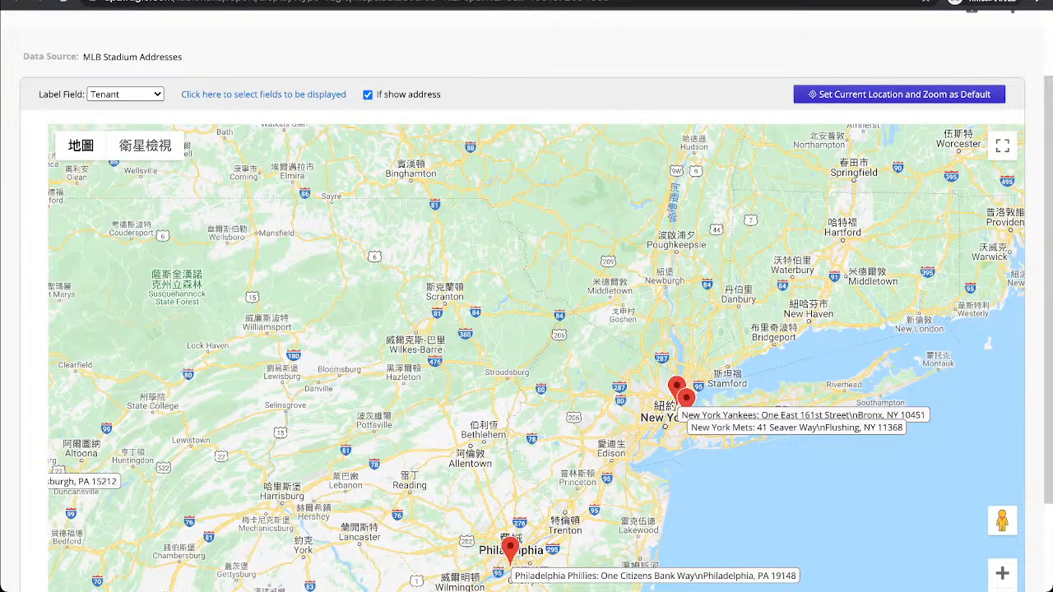
scroll(535, 329, "down", 3)
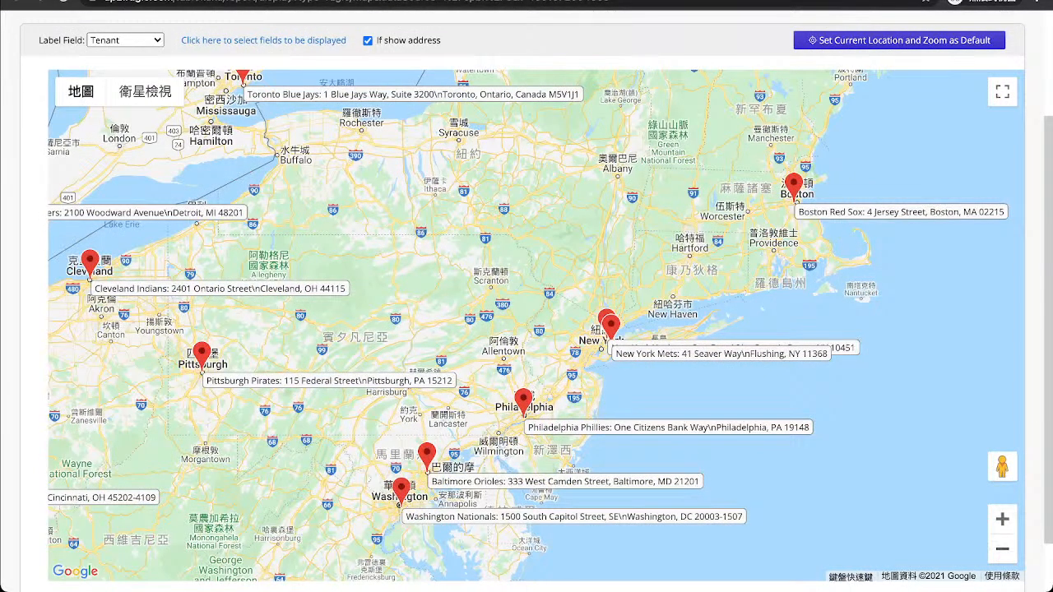
left_click(523, 403)
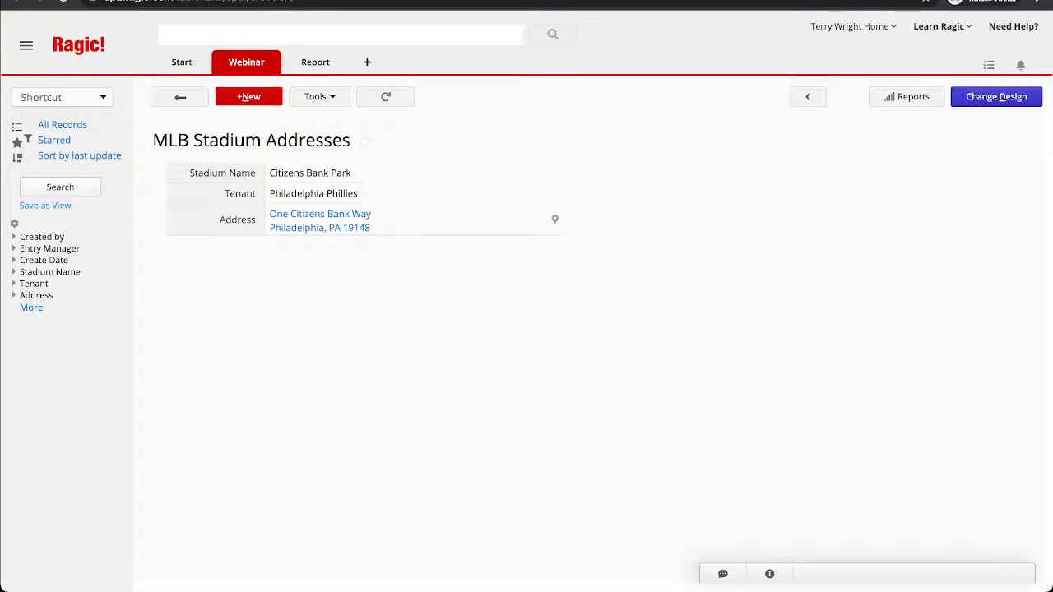
Open the Ticket Sales sheet from Webinar and create a Line Graph report from it.
mouse_move(271, 63)
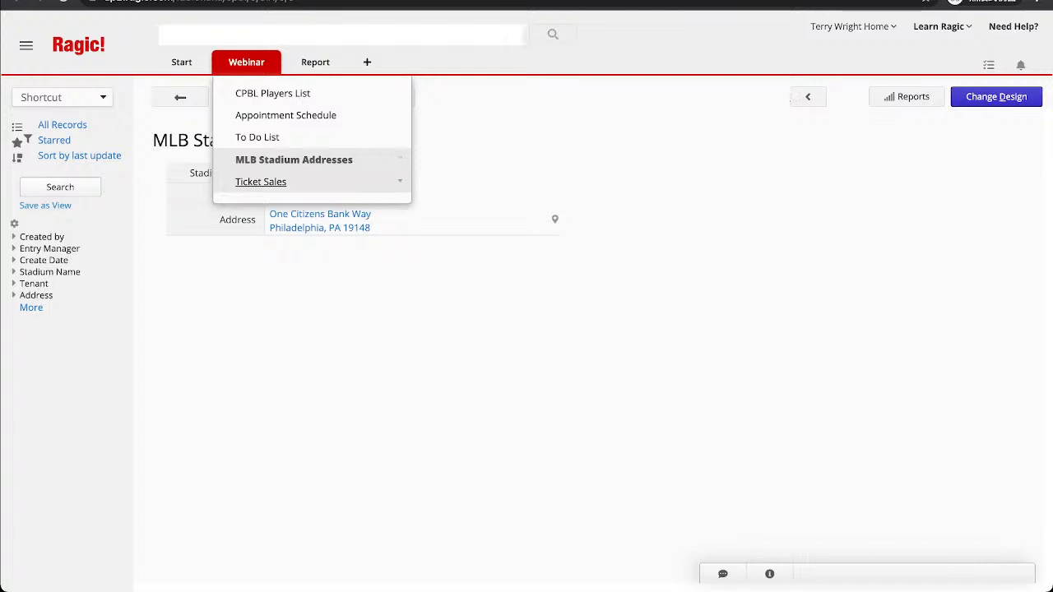
left_click(260, 182)
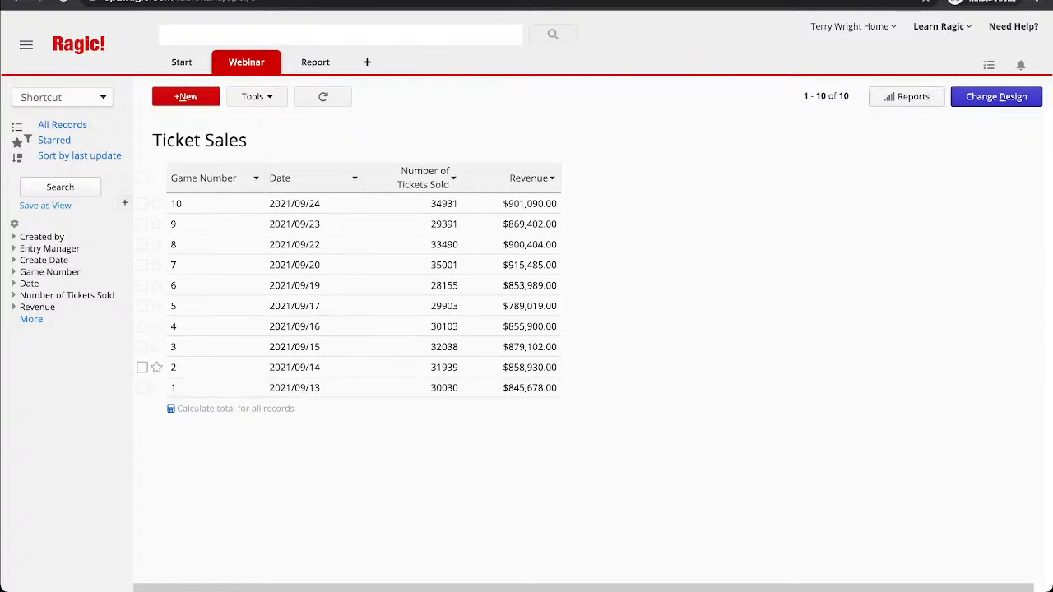
left_click(906, 97)
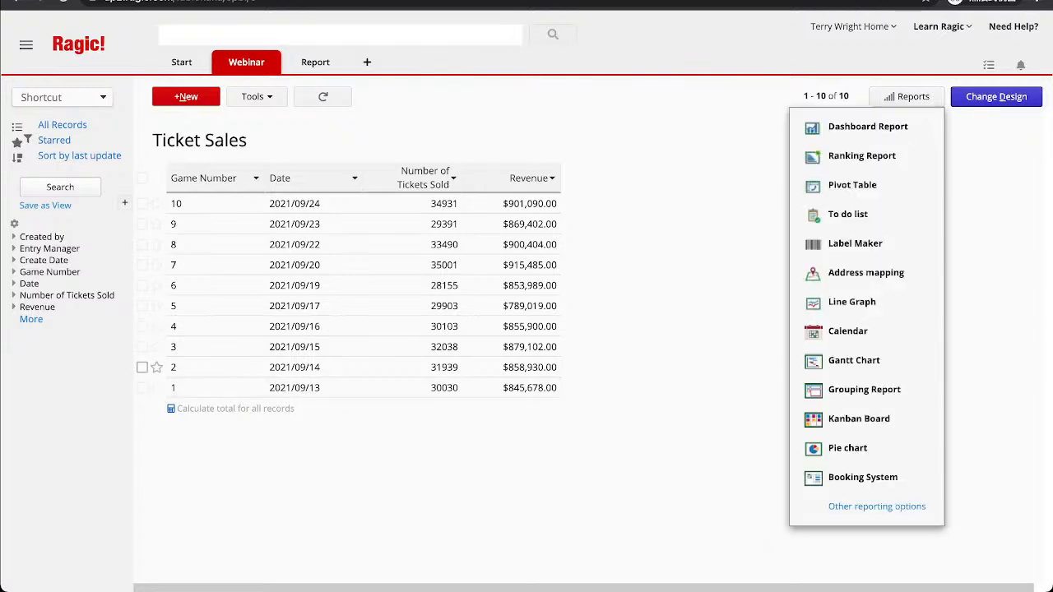
left_click(852, 301)
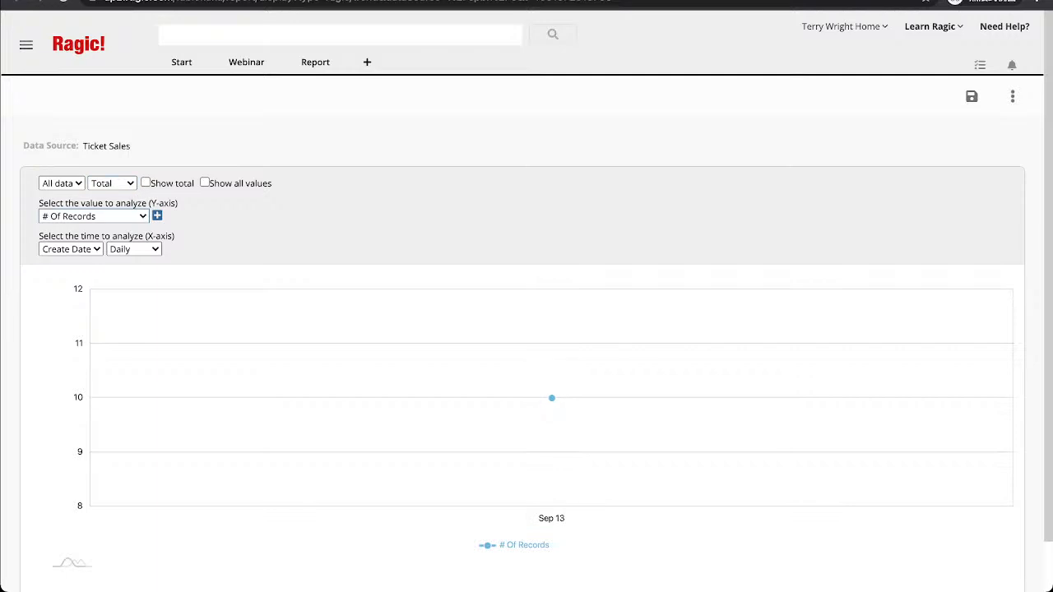
Plot Number of Tickets Sold against Date on the daily line graph, and switch the plotted value to Revenue.
left_click(93, 215)
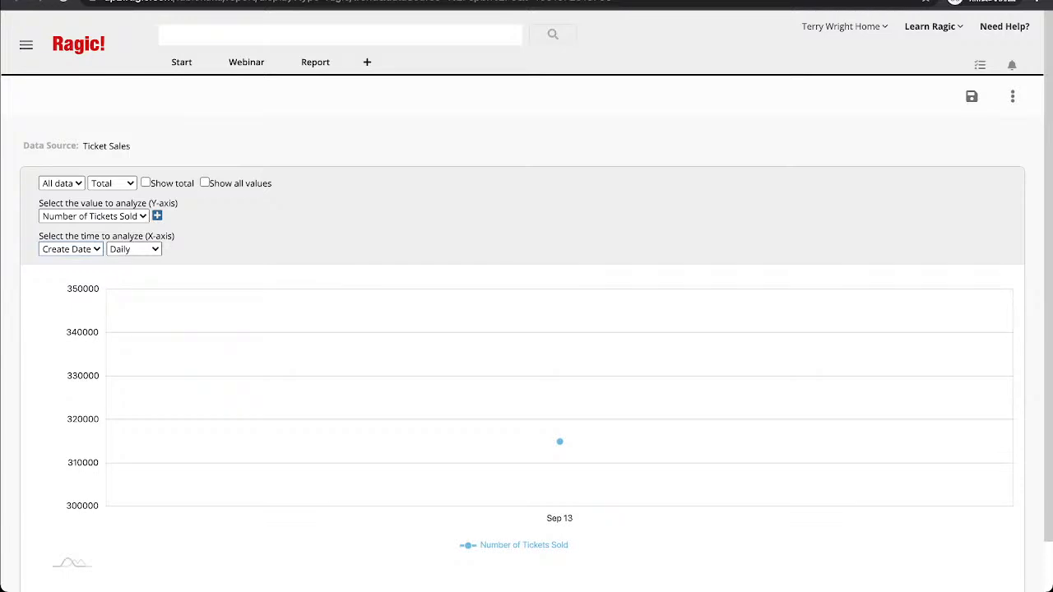
left_click(71, 249)
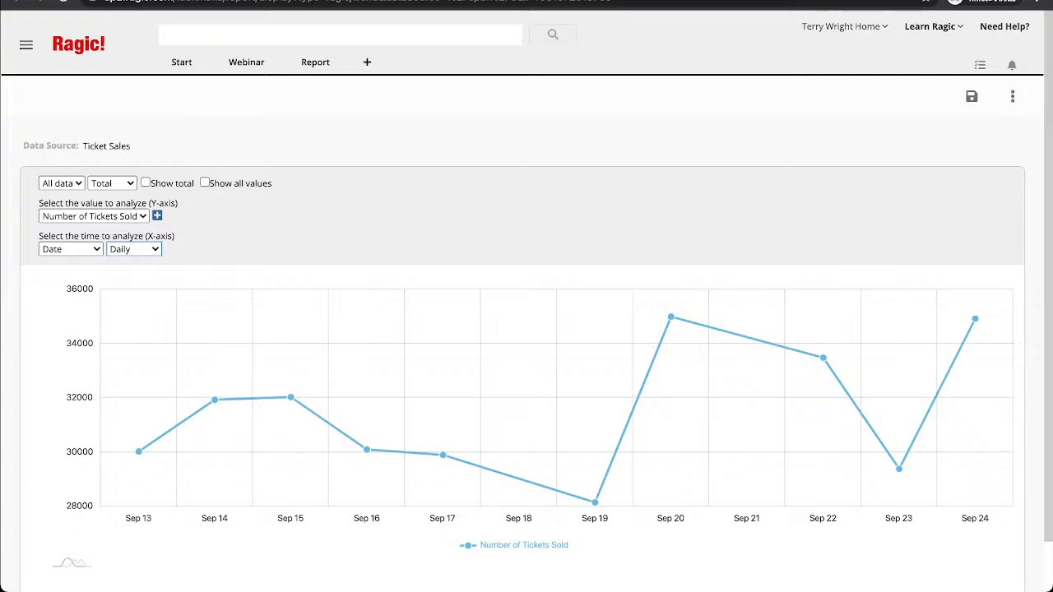
scroll(526, 301, "down", 1)
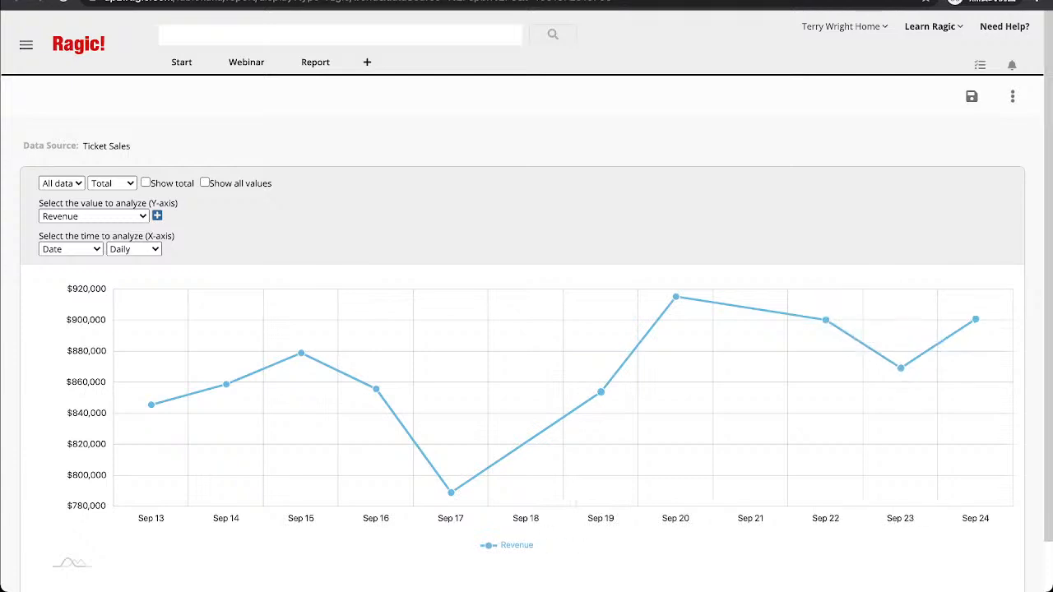
mouse_move(975, 319)
Add a second Y-axis value, with Number of Tickets Sold as the first value and Revenue as the second.
left_click(157, 215)
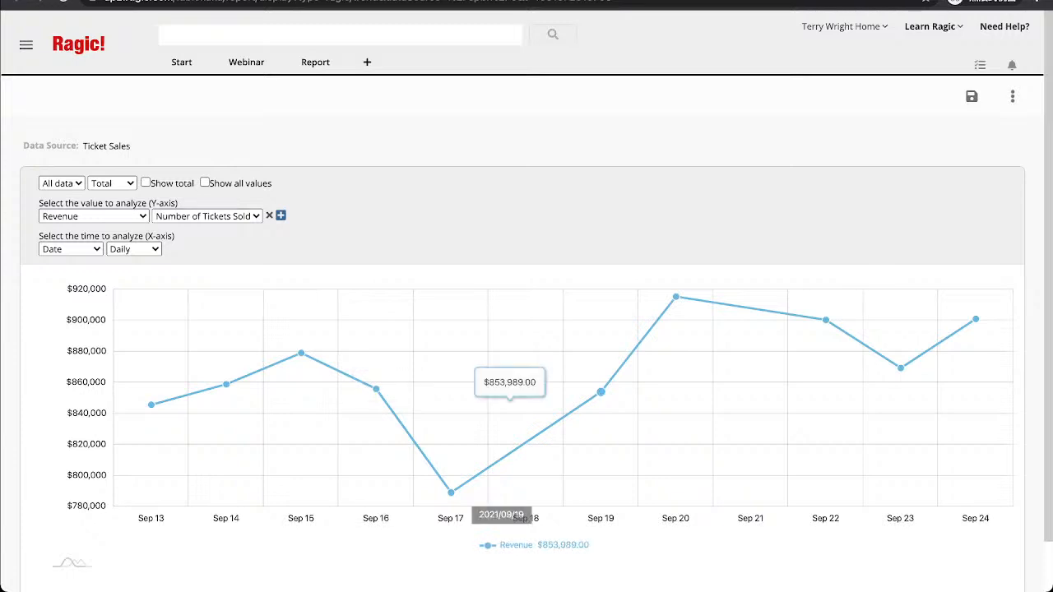
scroll(575, 386, "down", 1)
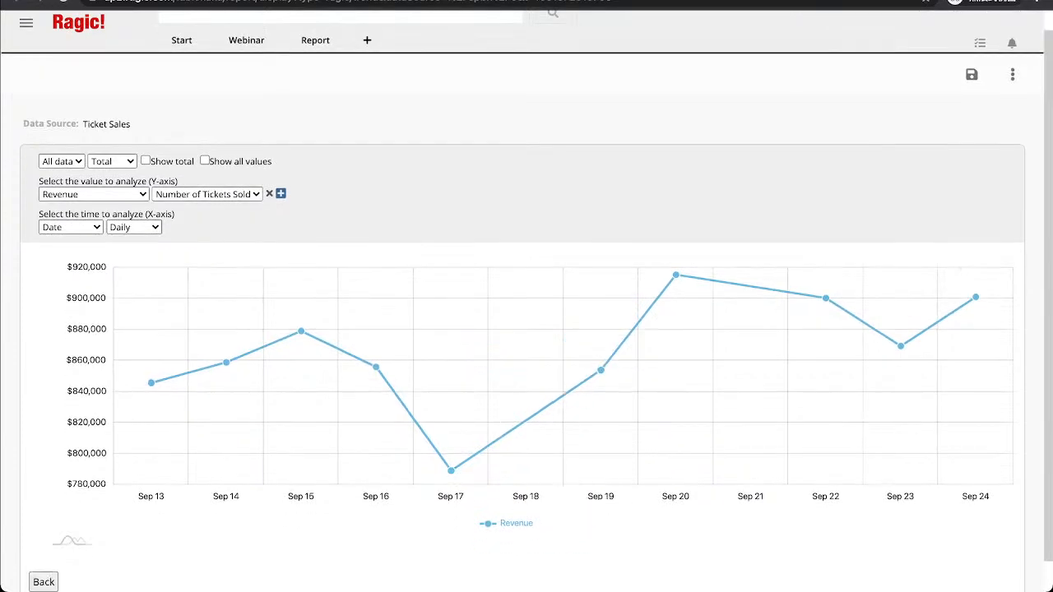
left_click(93, 194)
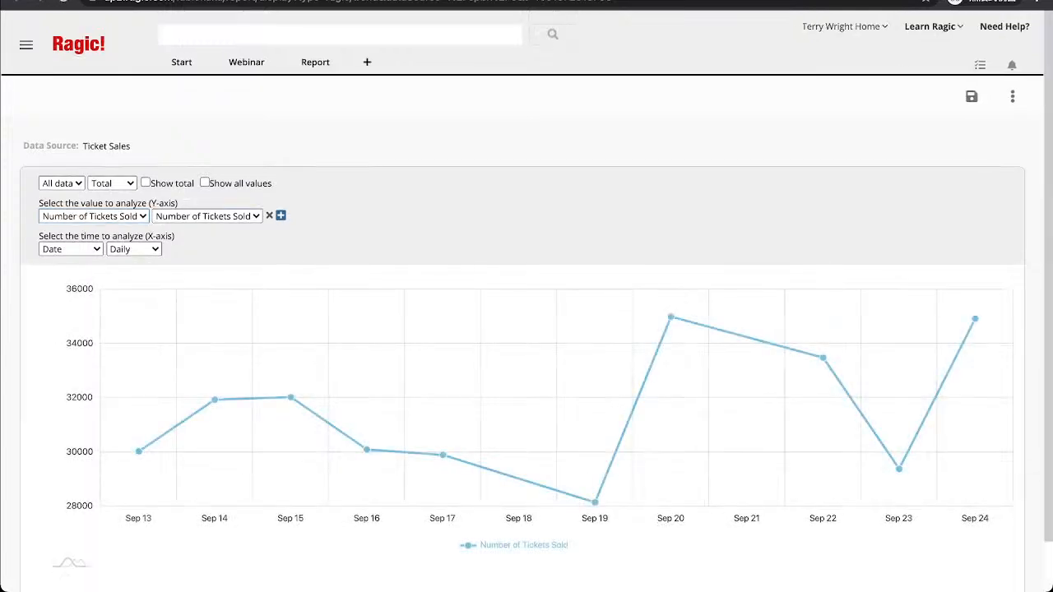
left_click(206, 216)
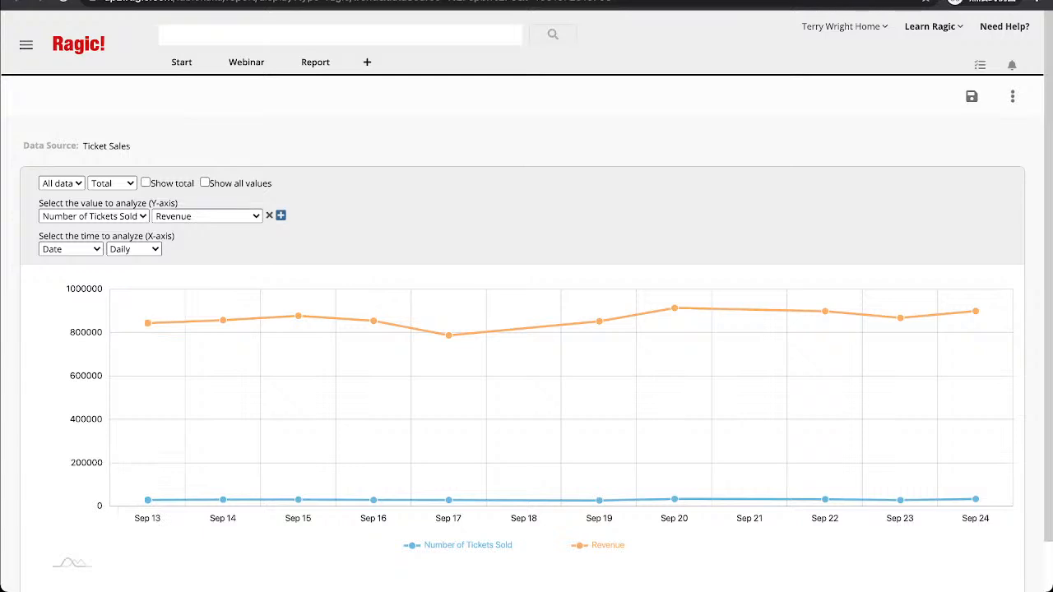
Remove the Revenue series from the line graph, and turn on showing the total and all values.
left_click(269, 215)
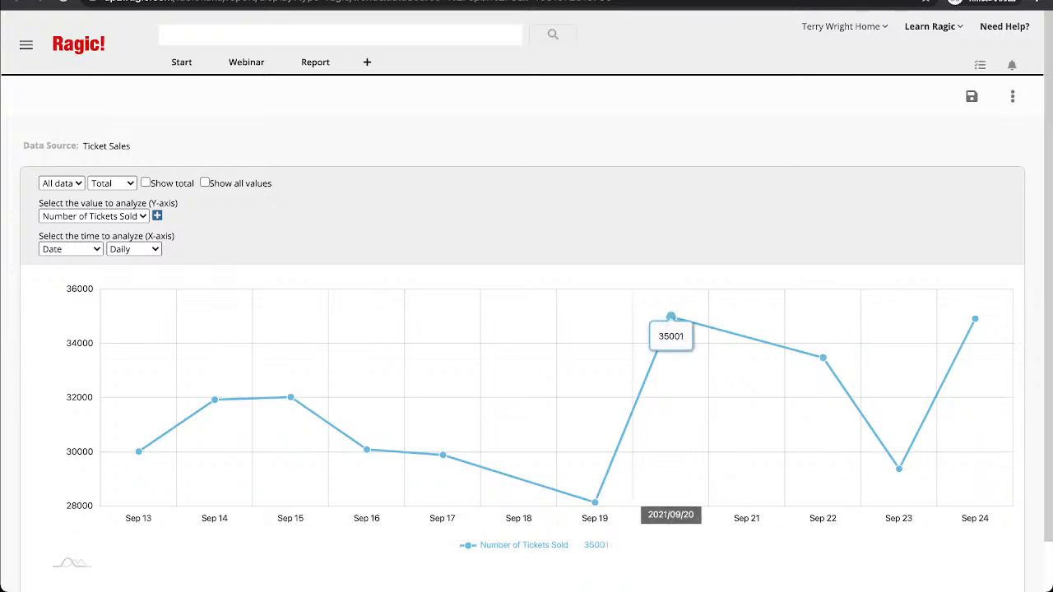
left_click(145, 183)
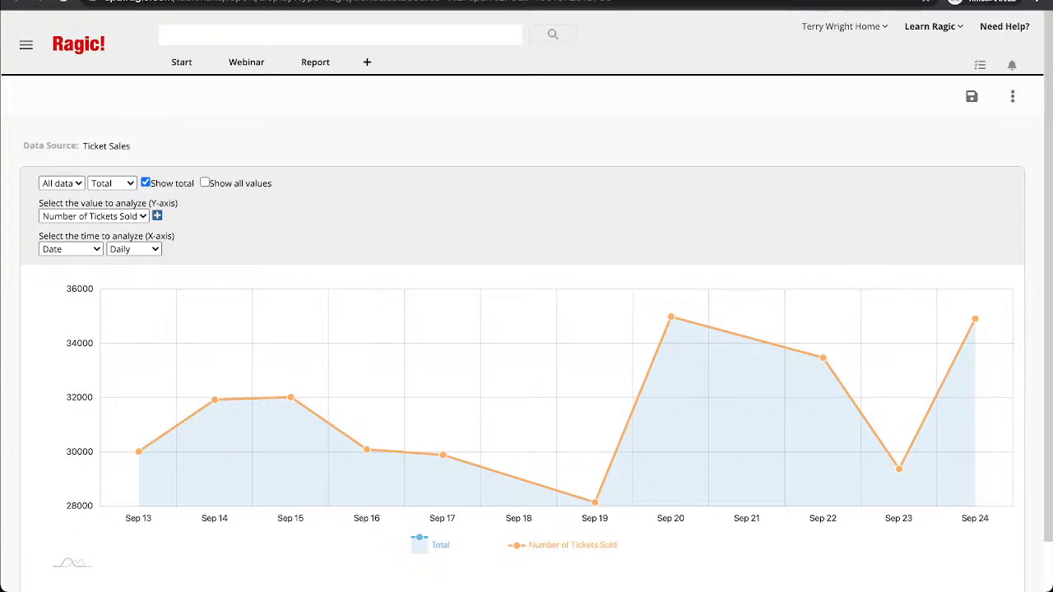
mouse_move(138, 451)
left_click(205, 183)
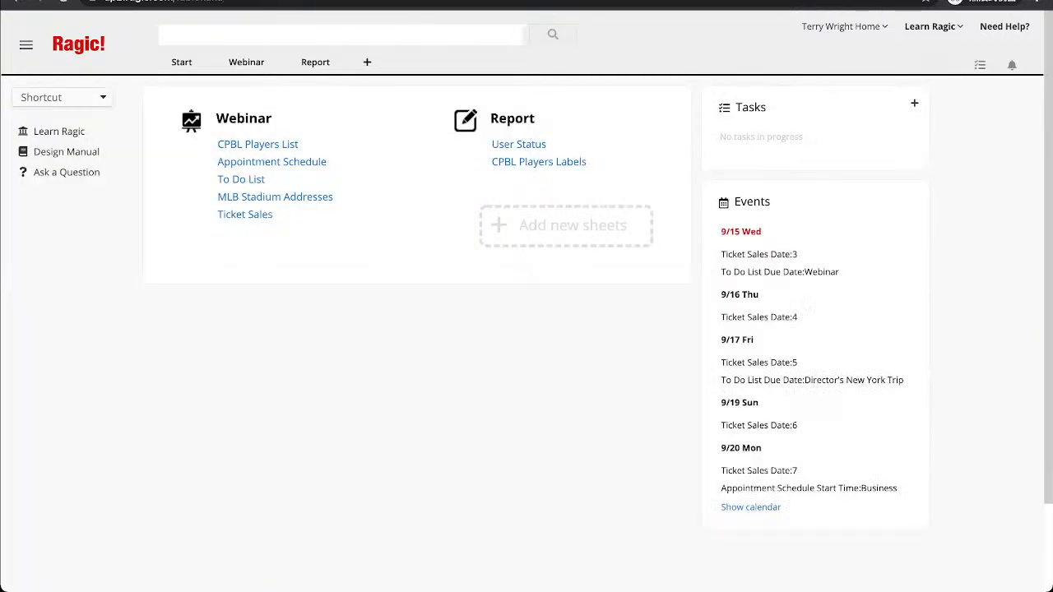
Open the page for creating a new report and review the report types it offers.
left_click(366, 63)
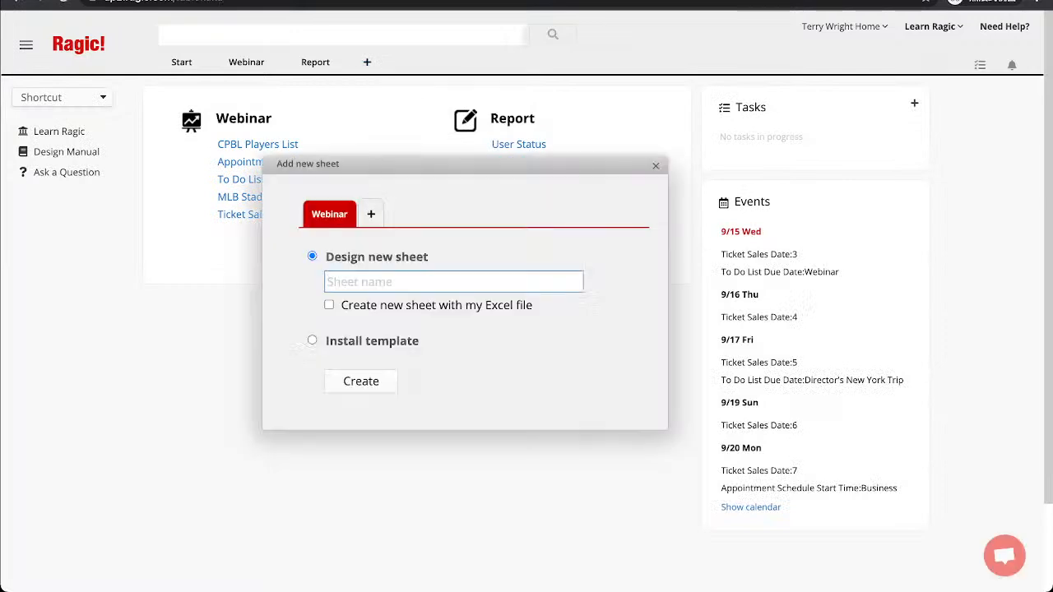
key("Escape")
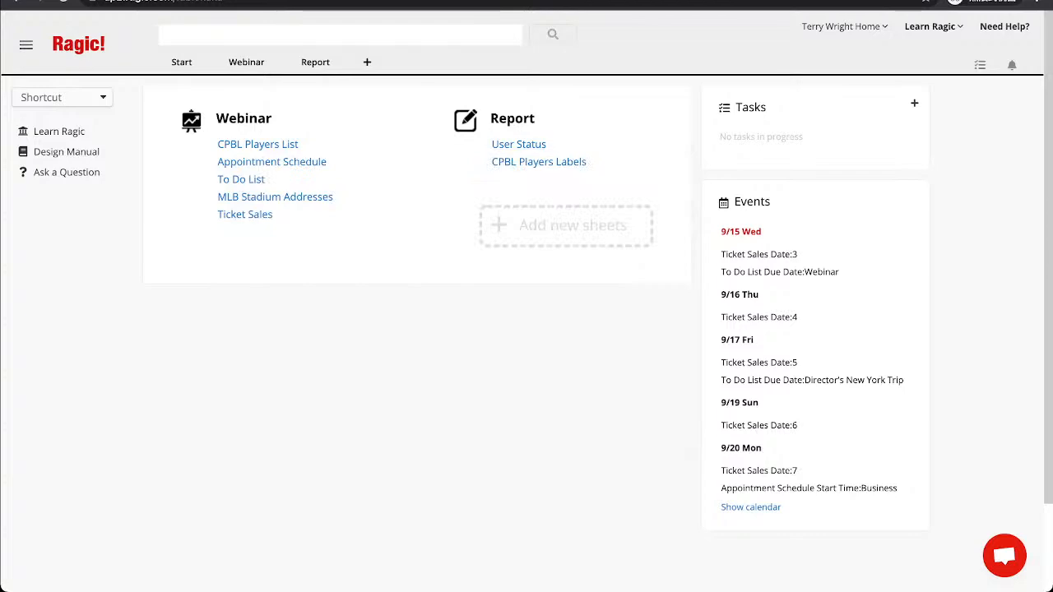
mouse_move(315, 62)
left_click(333, 136)
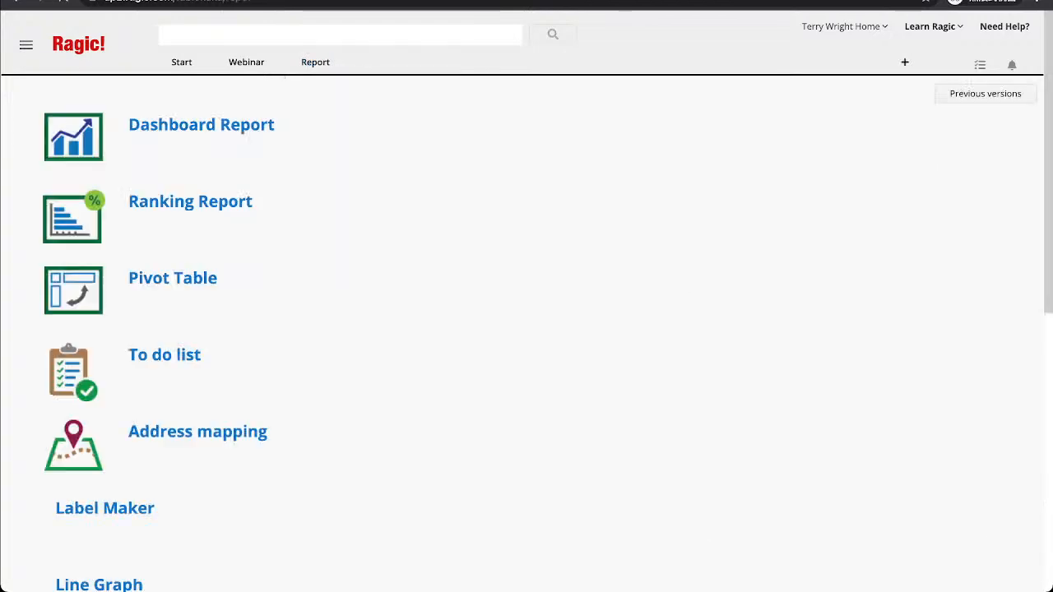
scroll(526, 329, "down", 7)
scroll(526, 329, "up", 7)
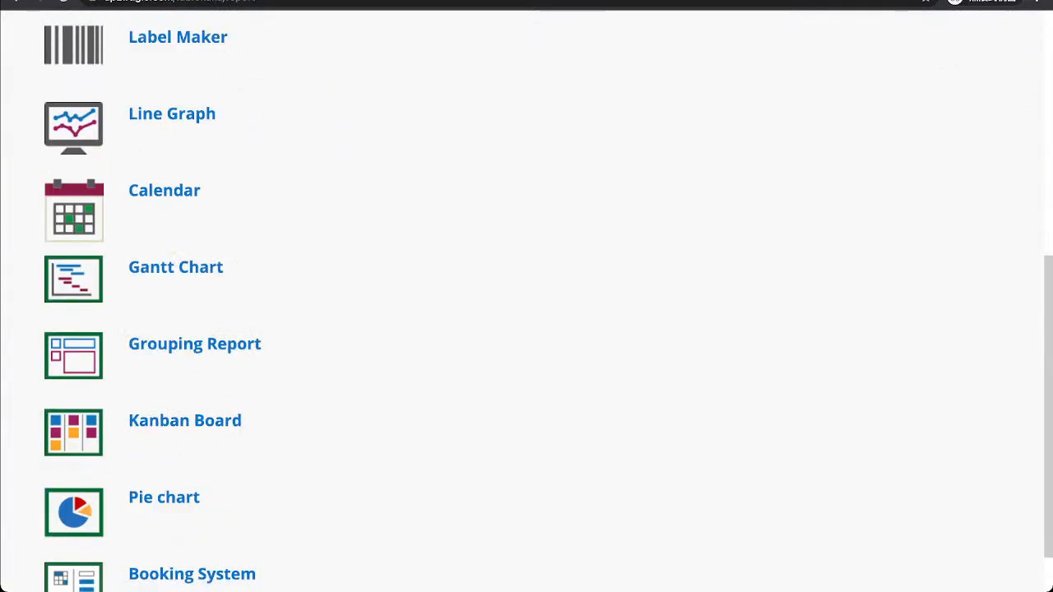
Open the saved User Status report and examine its columns from Name through Two-step authentication Enabled.
mouse_move(315, 63)
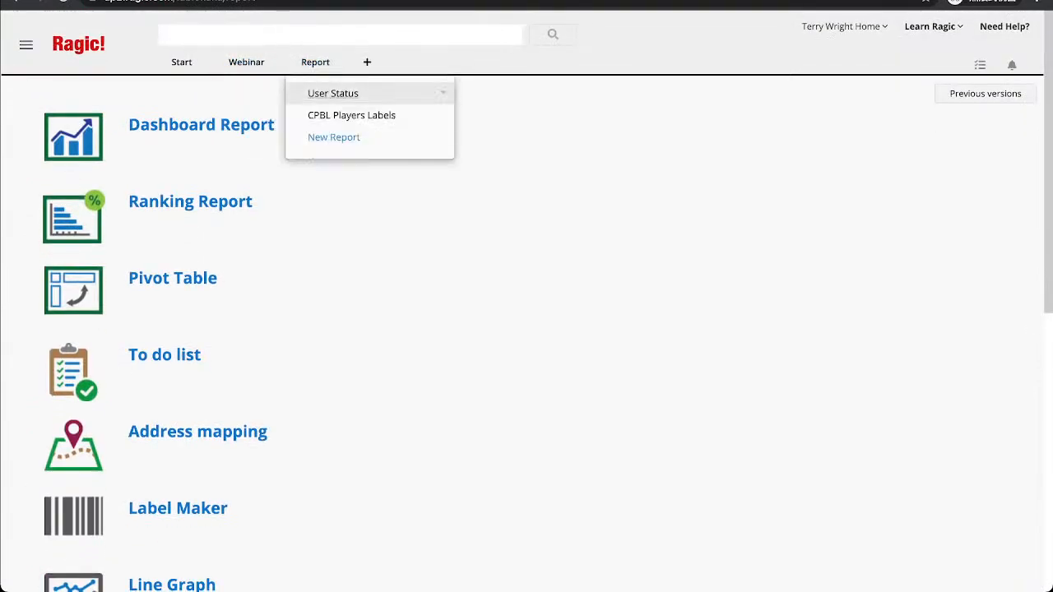
left_click(333, 93)
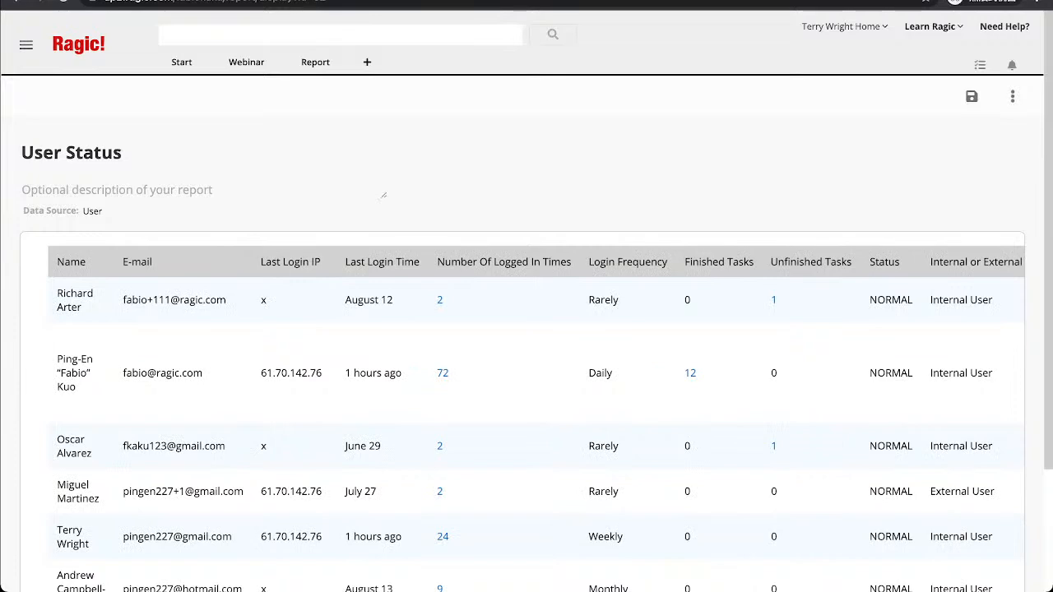
scroll(522, 411, "right", 2)
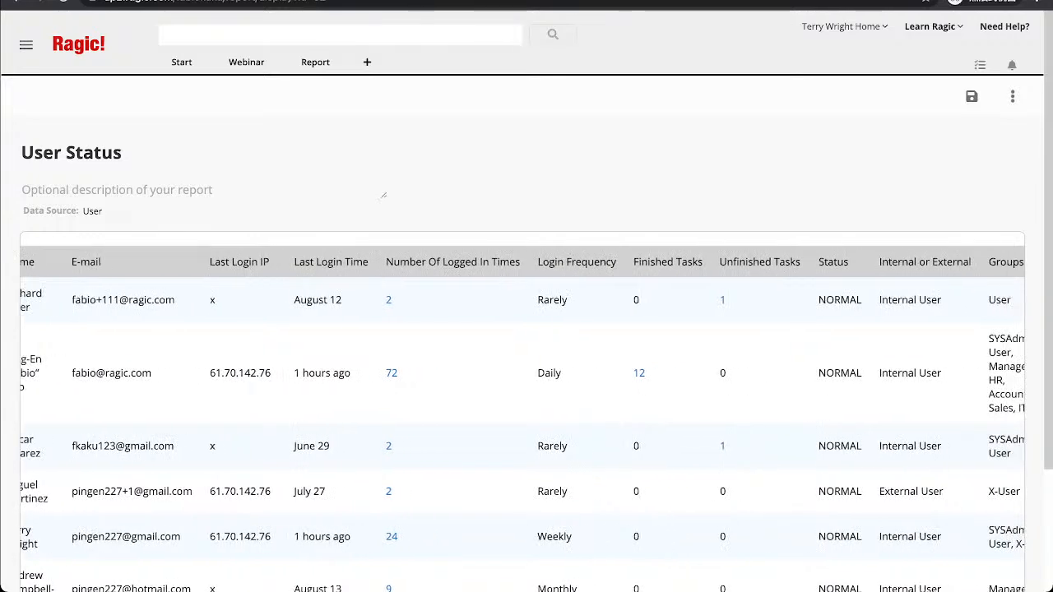
scroll(523, 411, "right", 5)
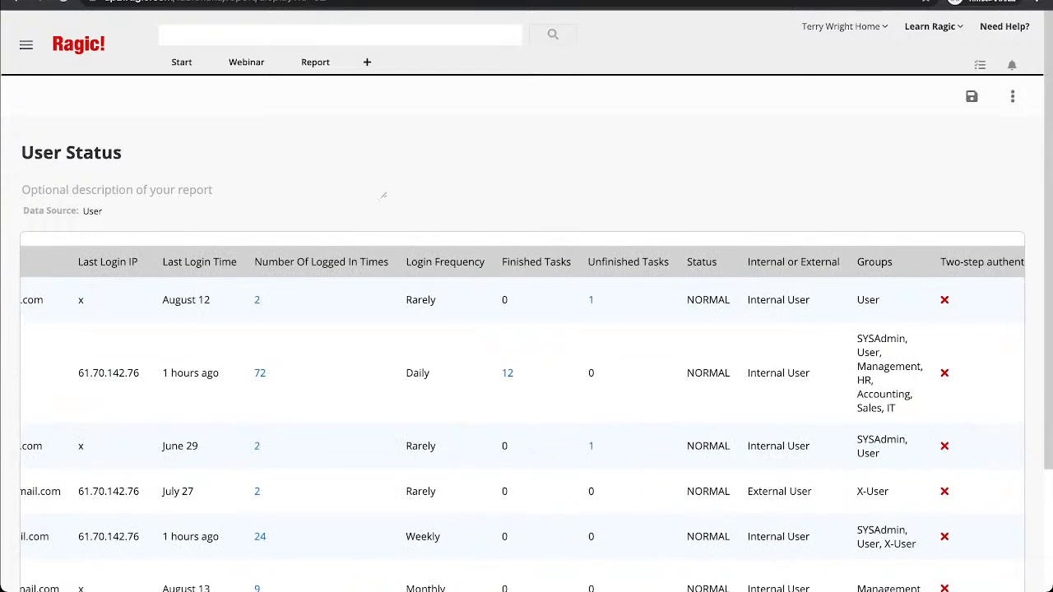
scroll(522, 424, "right", 3)
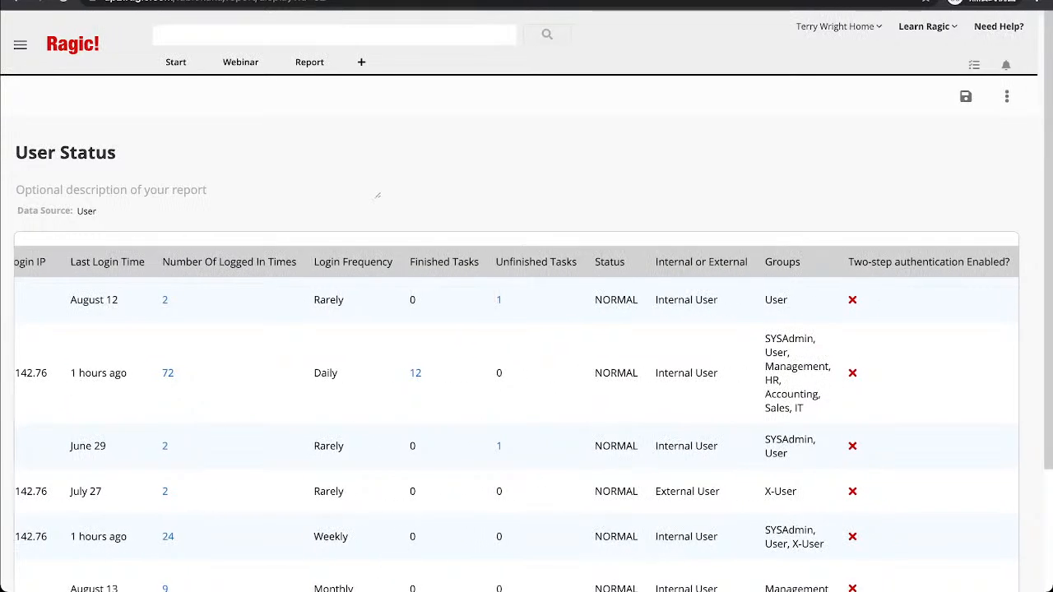
scroll(522, 411, "left", 3)
scroll(523, 411, "left", 5)
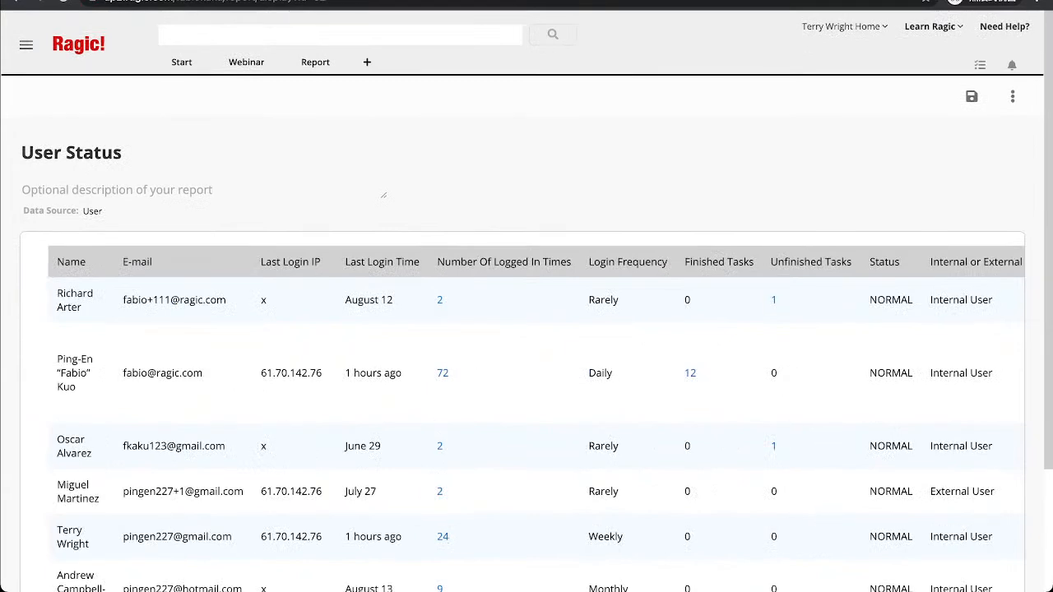
Choose to add a new sheet by installing a template, and show the System Report templates.
scroll(522, 329, "down", 2)
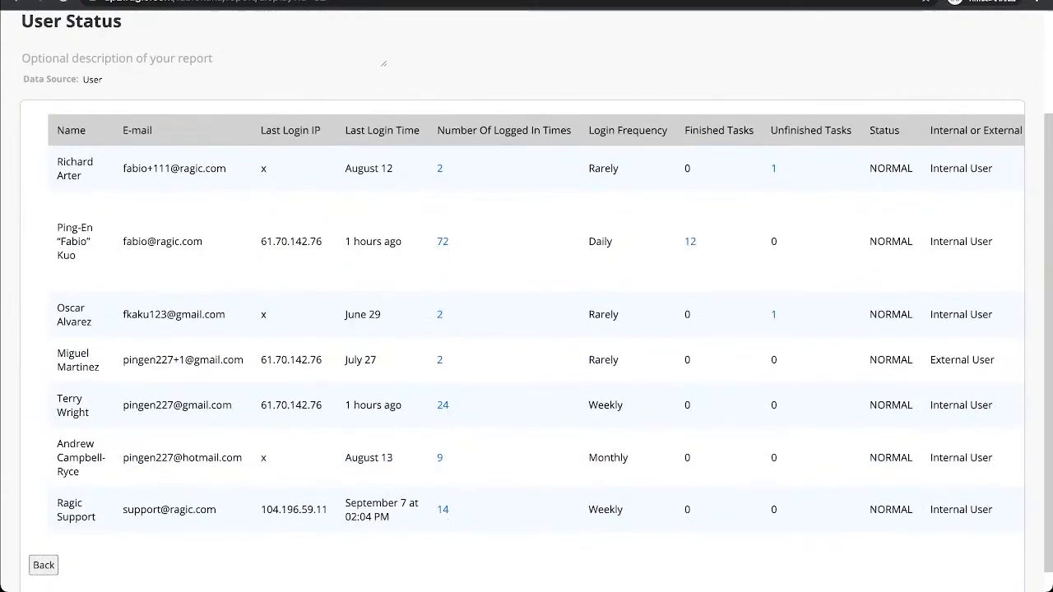
scroll(366, 66, "up", 2)
left_click(366, 62)
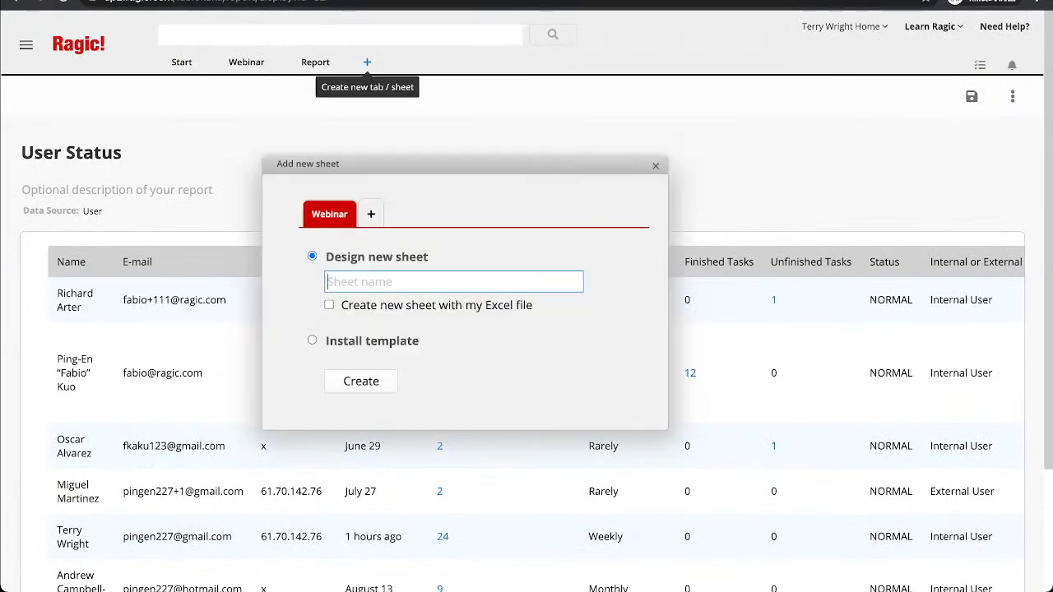
left_click(313, 339)
left_click(361, 381)
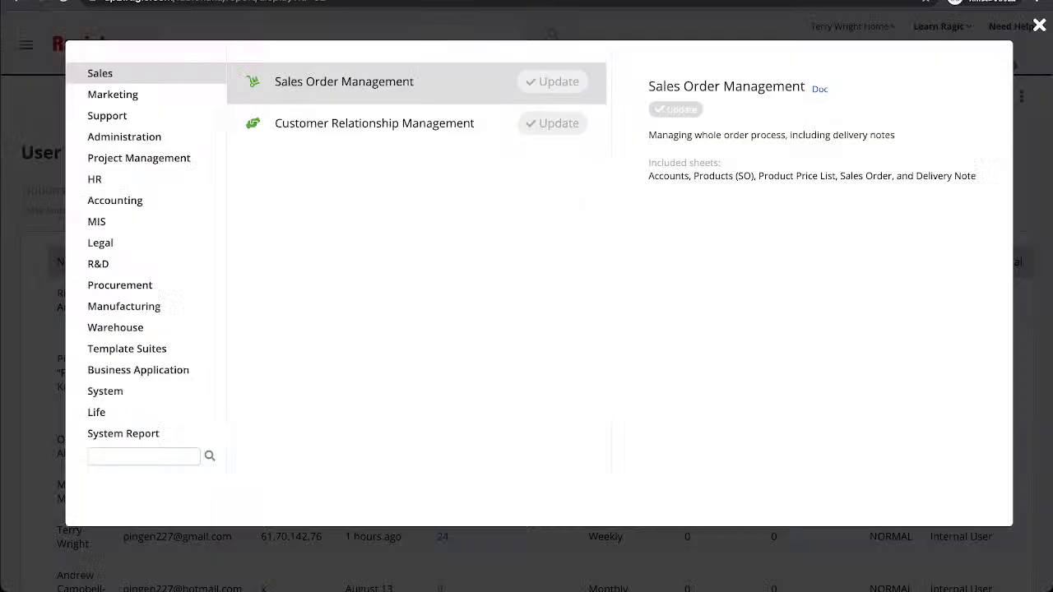
left_click(122, 433)
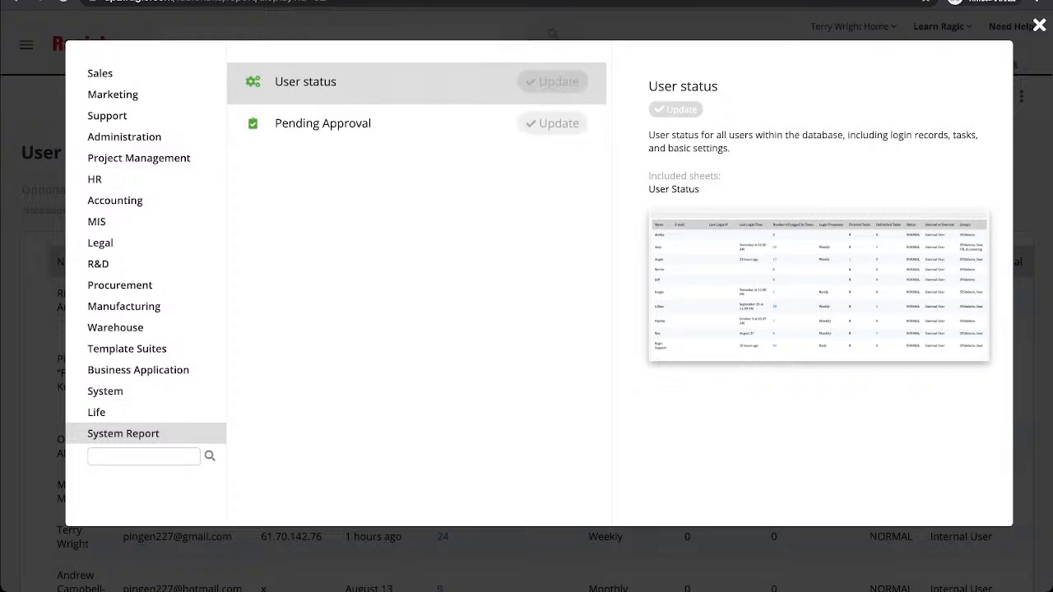
Update the Pending Approval template, accepting the overwrite of earlier changes, and open the Pending Approval report.
left_click(552, 122)
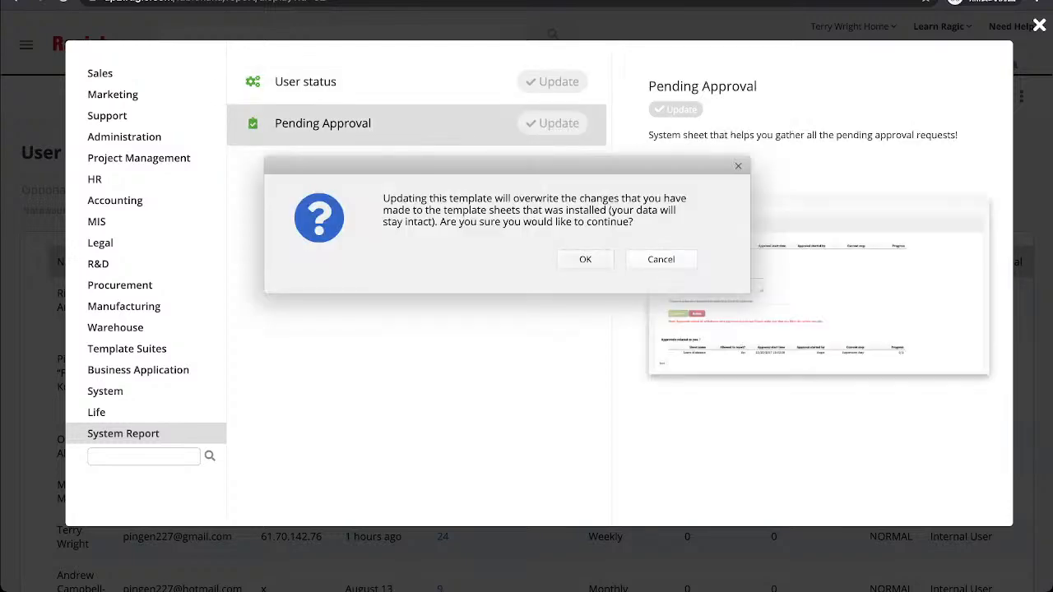
left_click(590, 257)
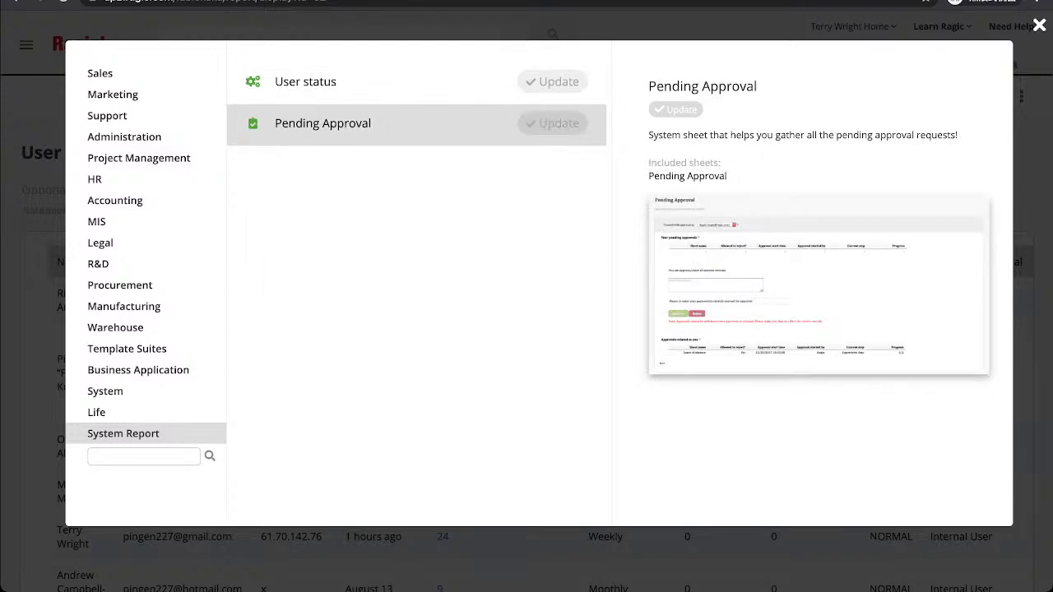
left_click(552, 123)
left_click(586, 257)
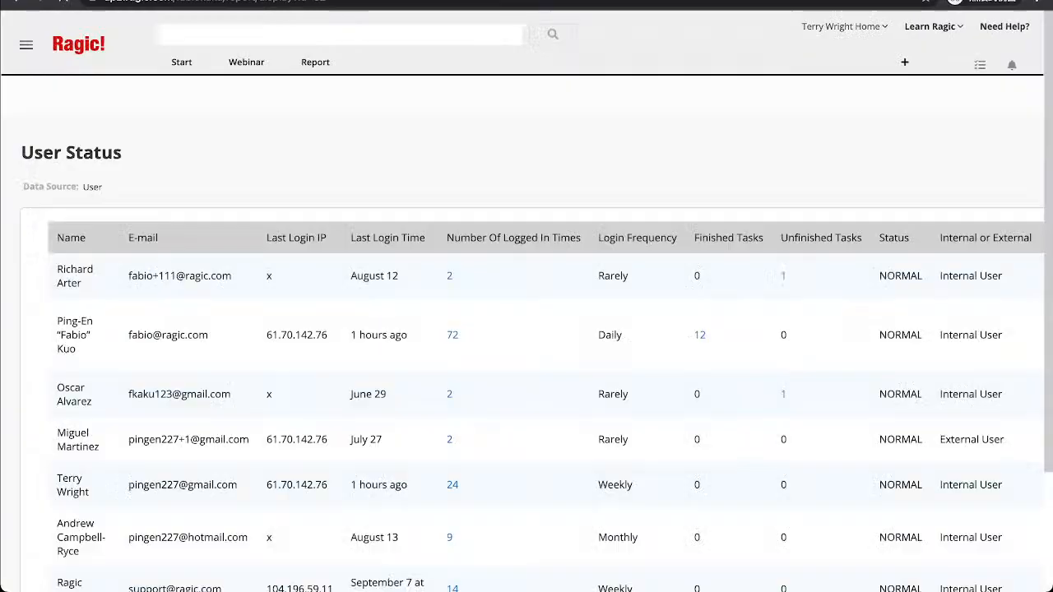
mouse_move(314, 62)
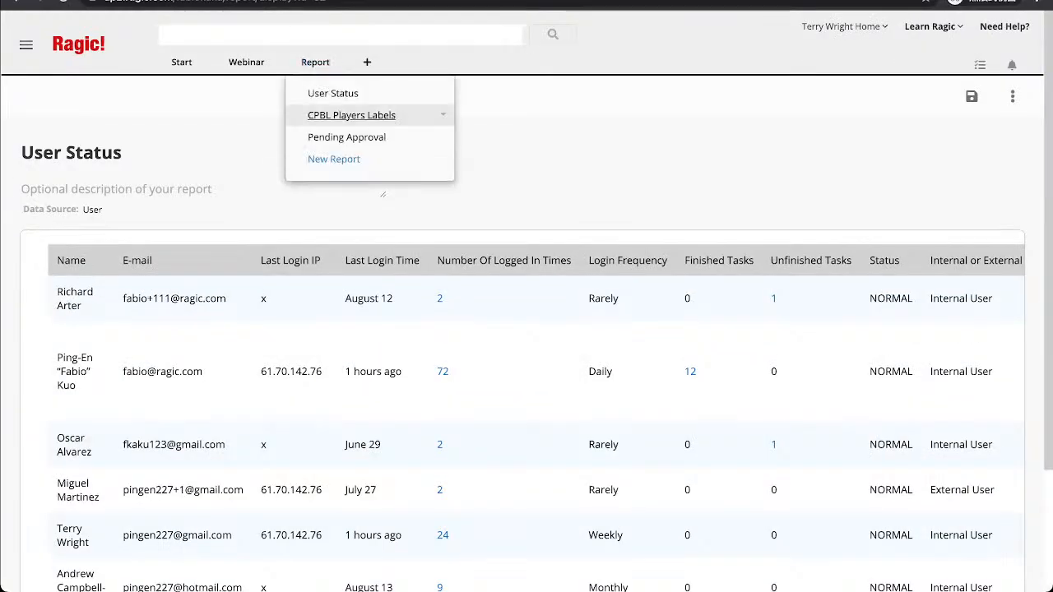
left_click(347, 137)
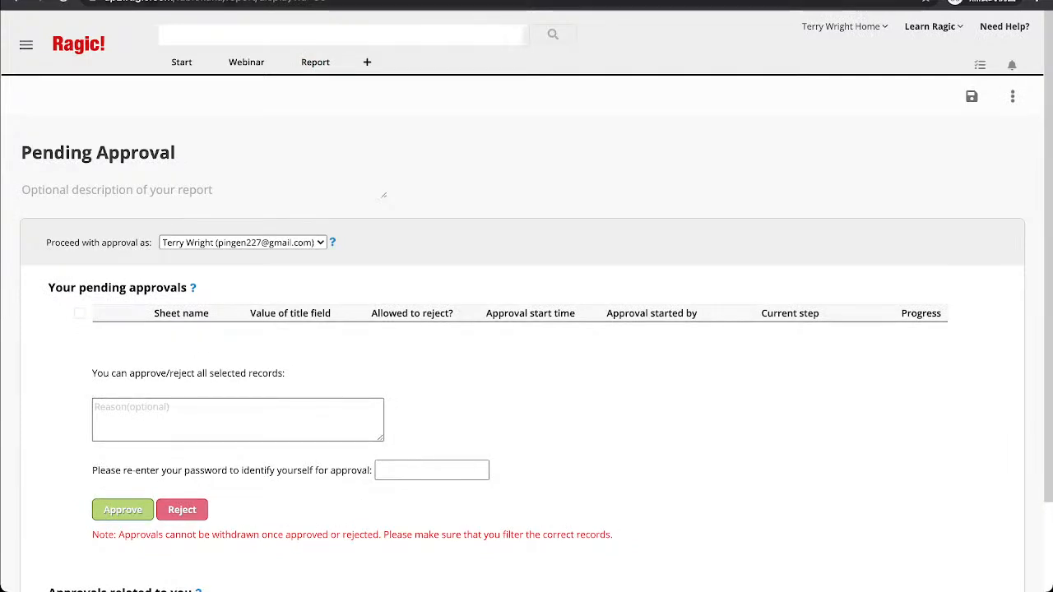
Add an approval step named 1 to the To Do List sheet's design, assign the account owner as approver, and save the design.
mouse_move(247, 62)
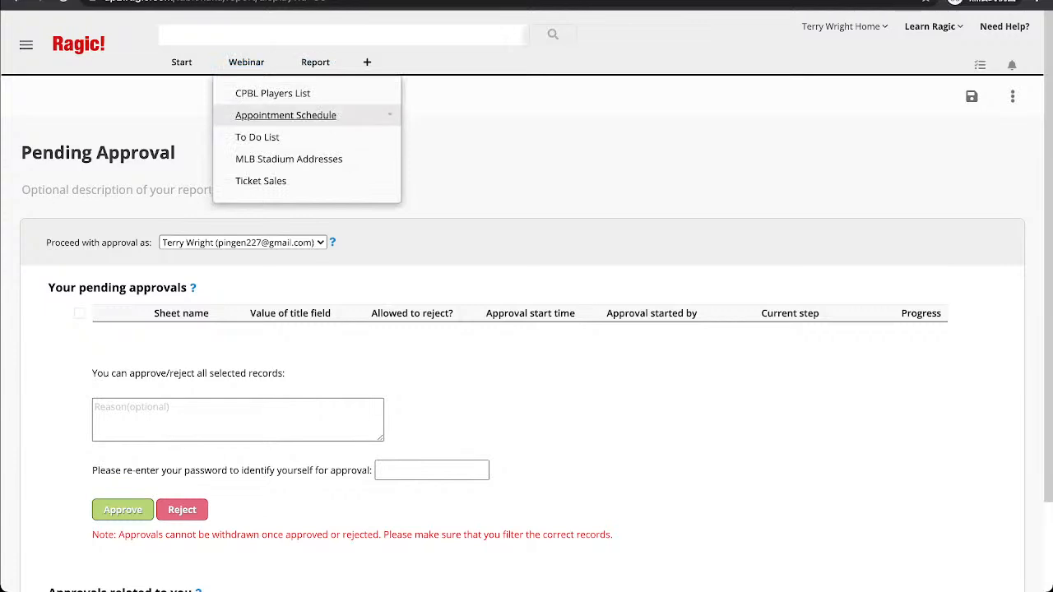
left_click(257, 137)
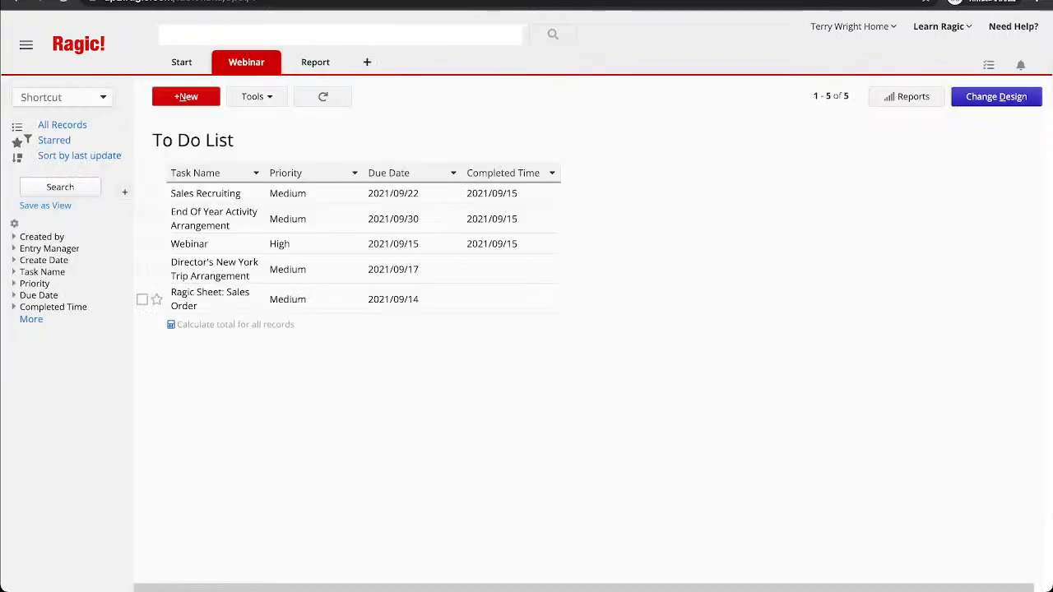
left_click(996, 97)
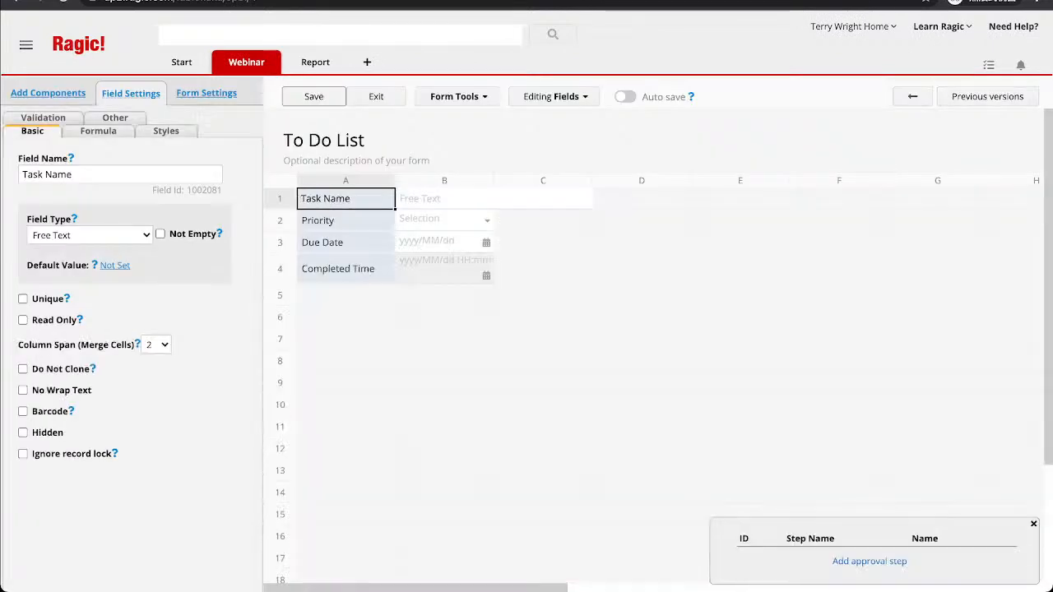
left_click(868, 561)
type("1")
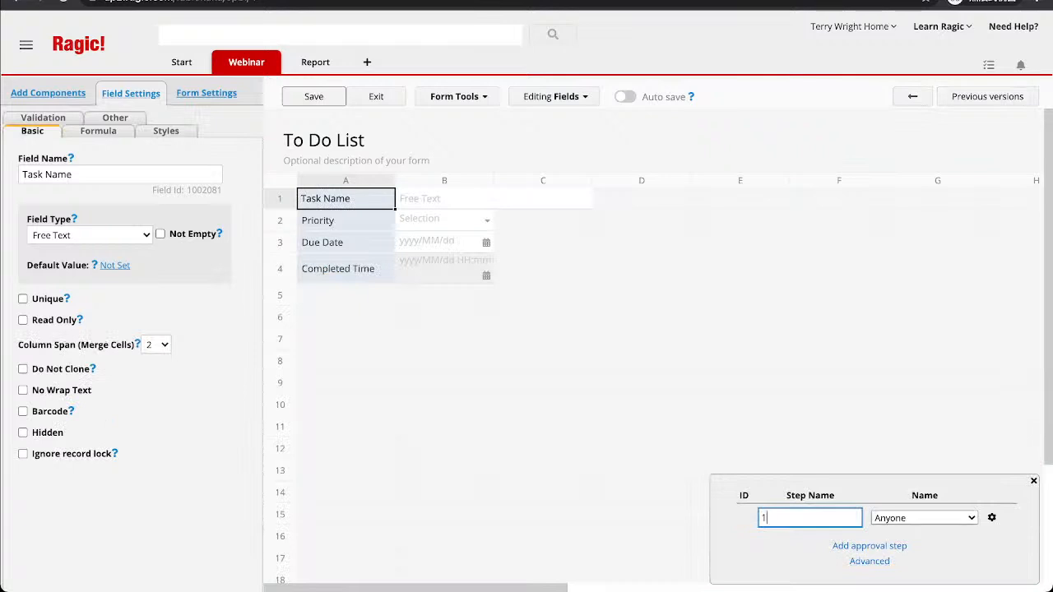
left_click(900, 518)
left_click(314, 96)
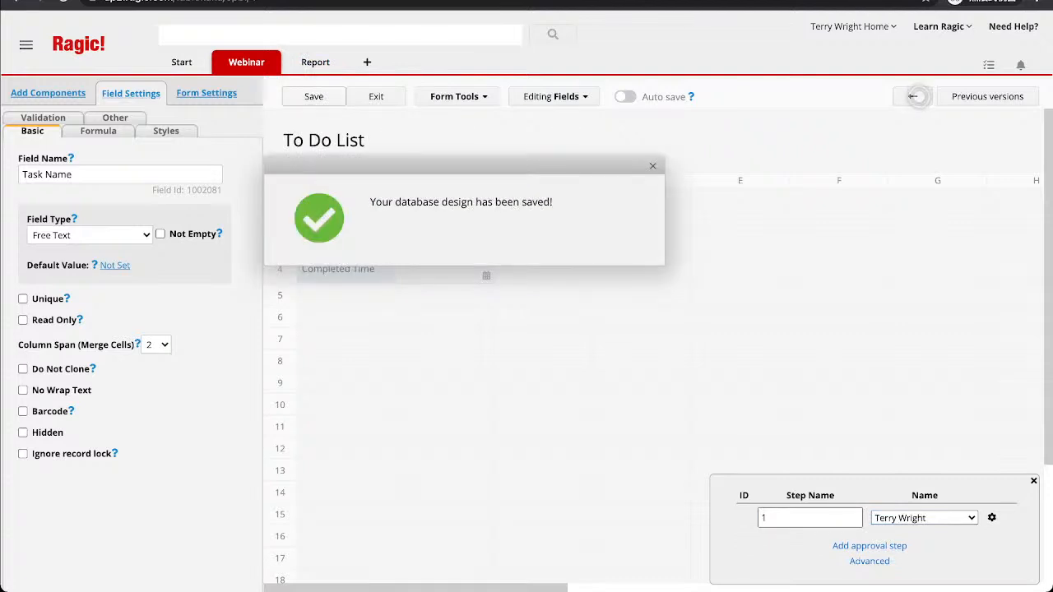
Start the approval for the Sales Recruiting record in the To Do List, and open the Pending Approval report.
left_click(867, 544)
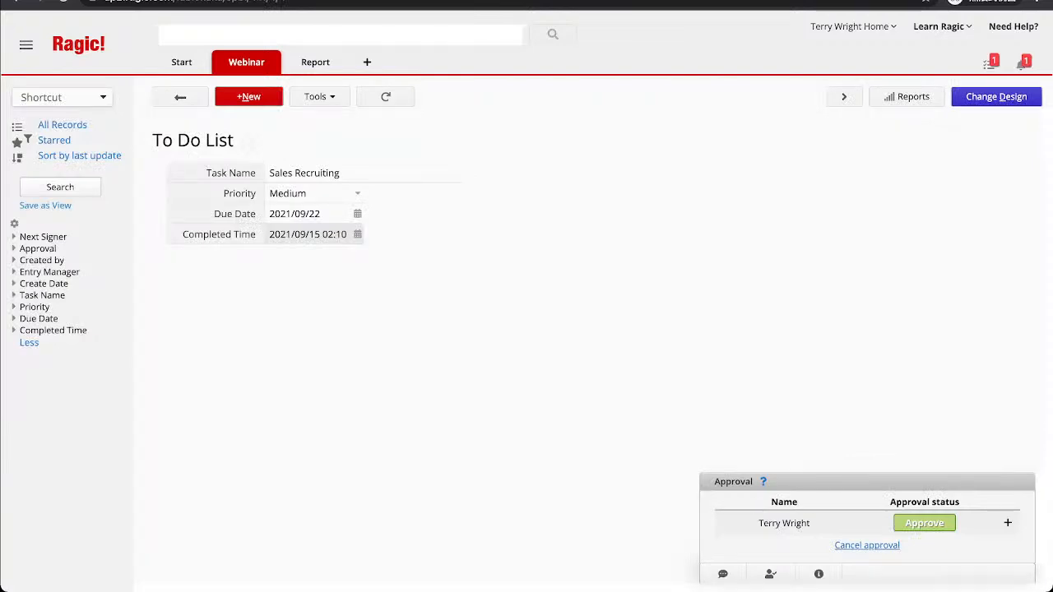
mouse_move(245, 62)
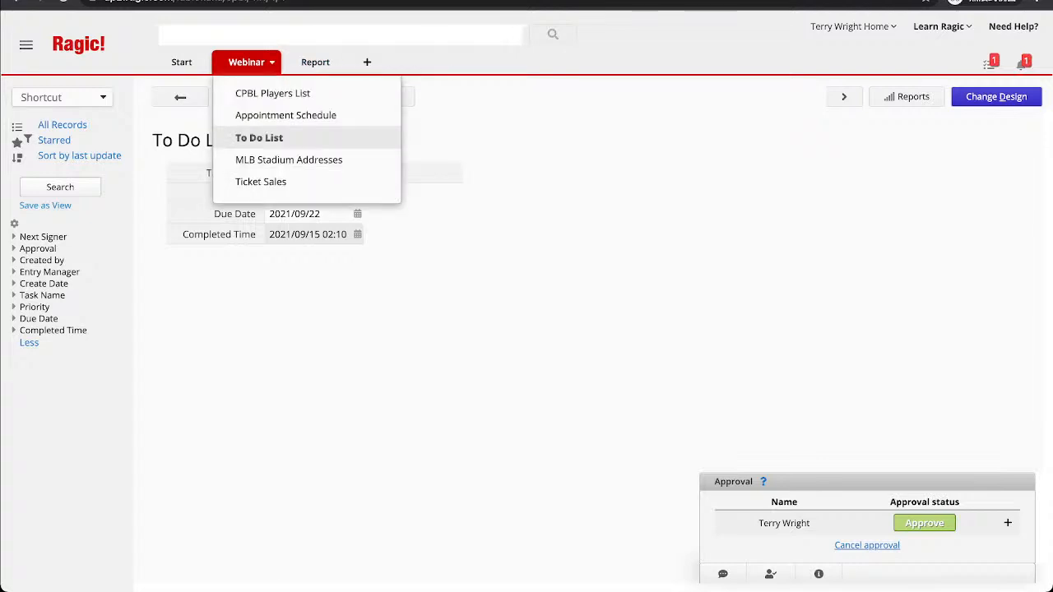
mouse_move(315, 62)
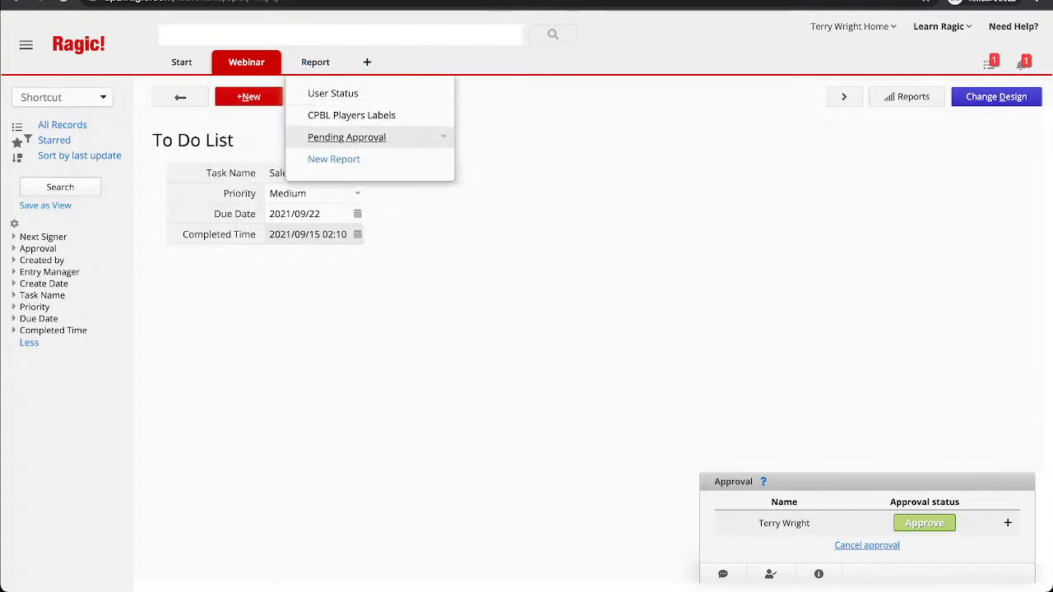
left_click(346, 137)
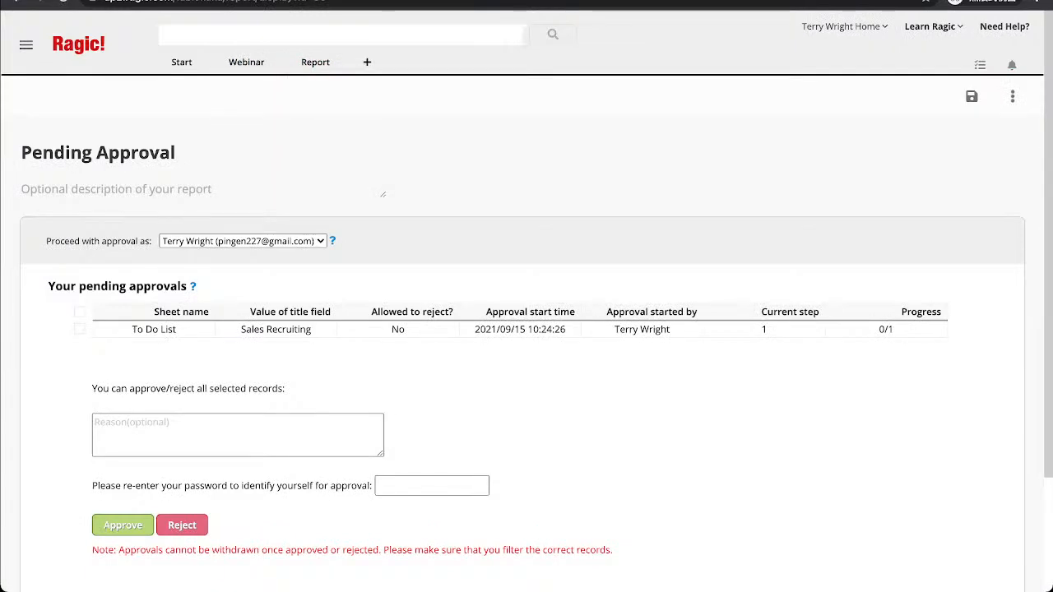
left_click_drag(47, 286, 124, 286)
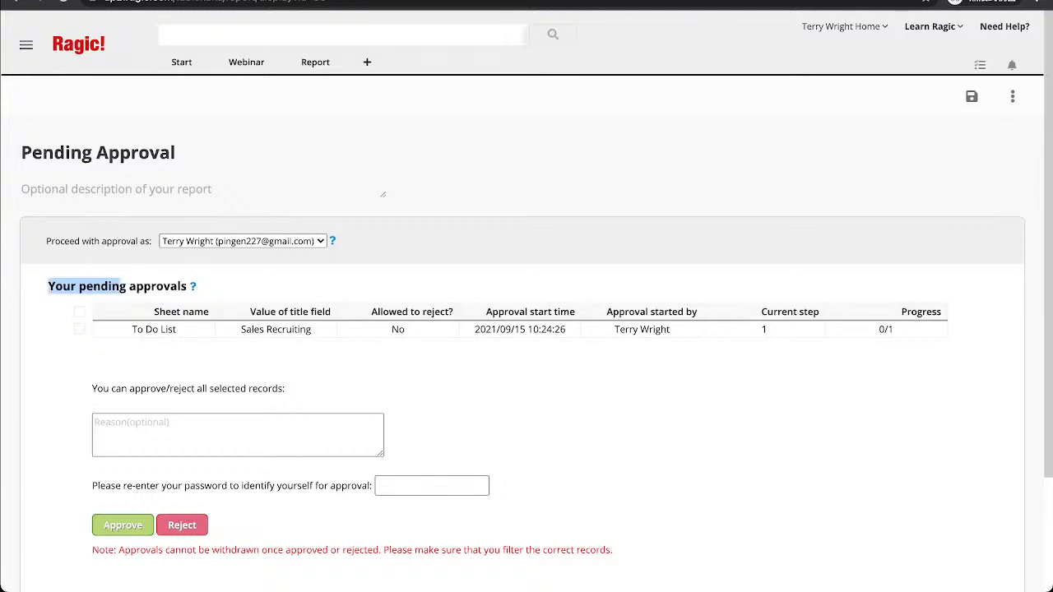
left_click(124, 286)
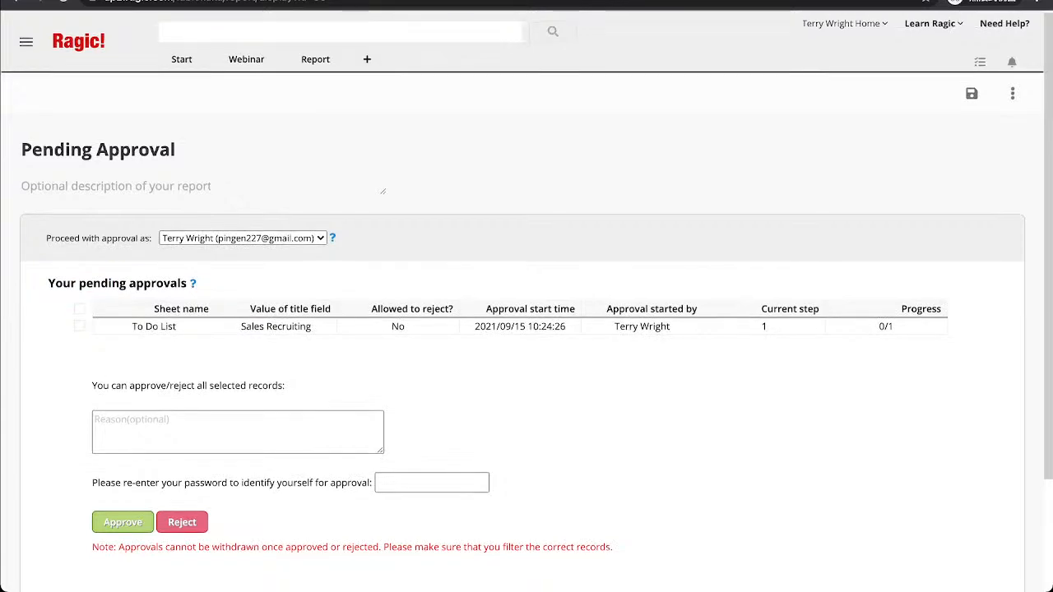
Enter the account password for identification, select all pending approvals in the report, and approve them.
scroll(526, 329, "down", 3)
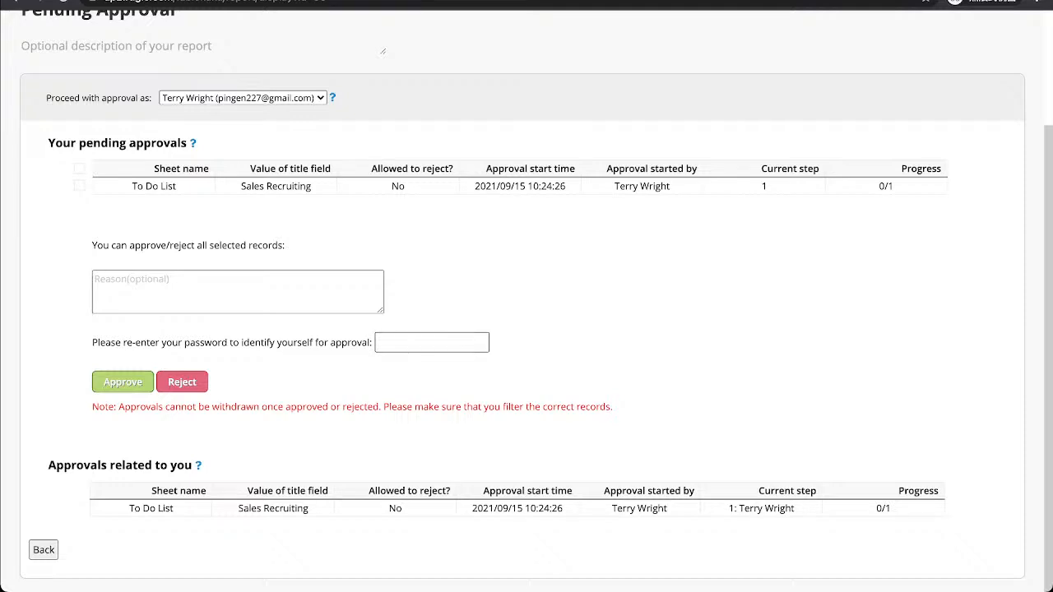
left_click(432, 342)
type("••••••••")
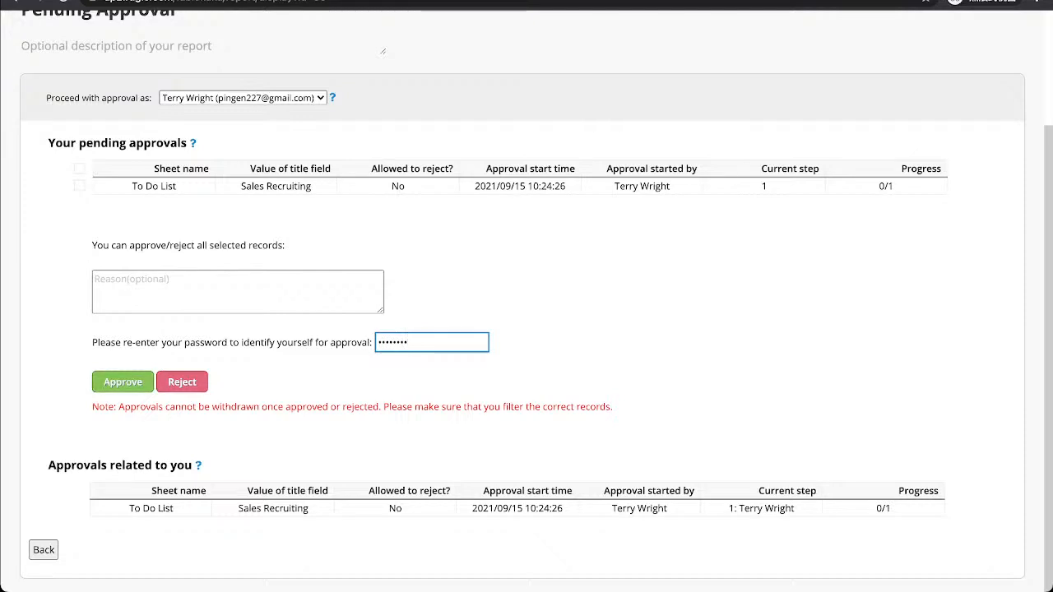
left_click(122, 381)
left_click(301, 321)
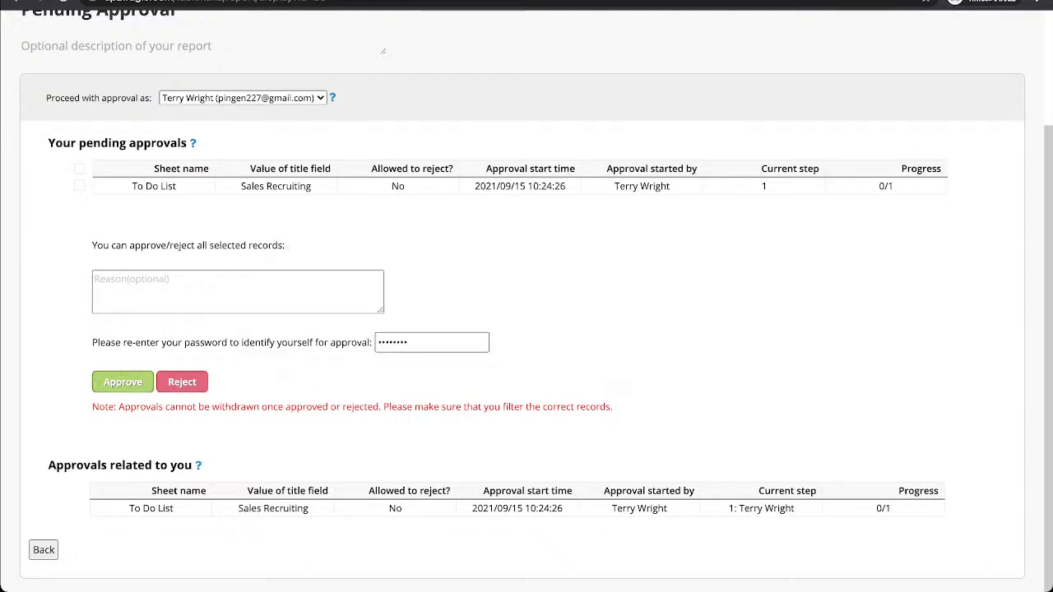
left_click(79, 168)
left_click(123, 381)
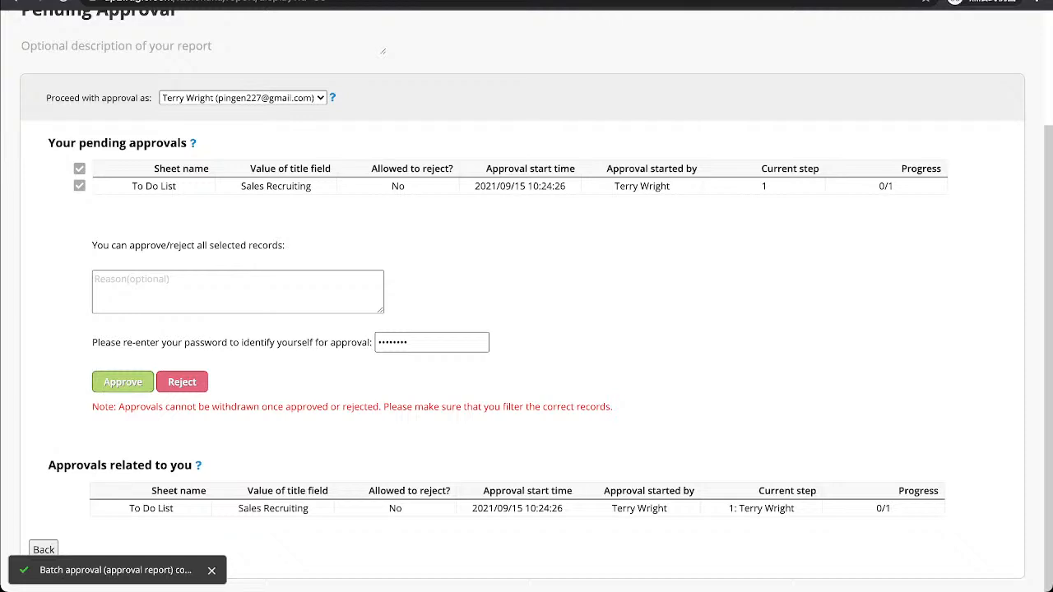
scroll(523, 301, "up", 1)
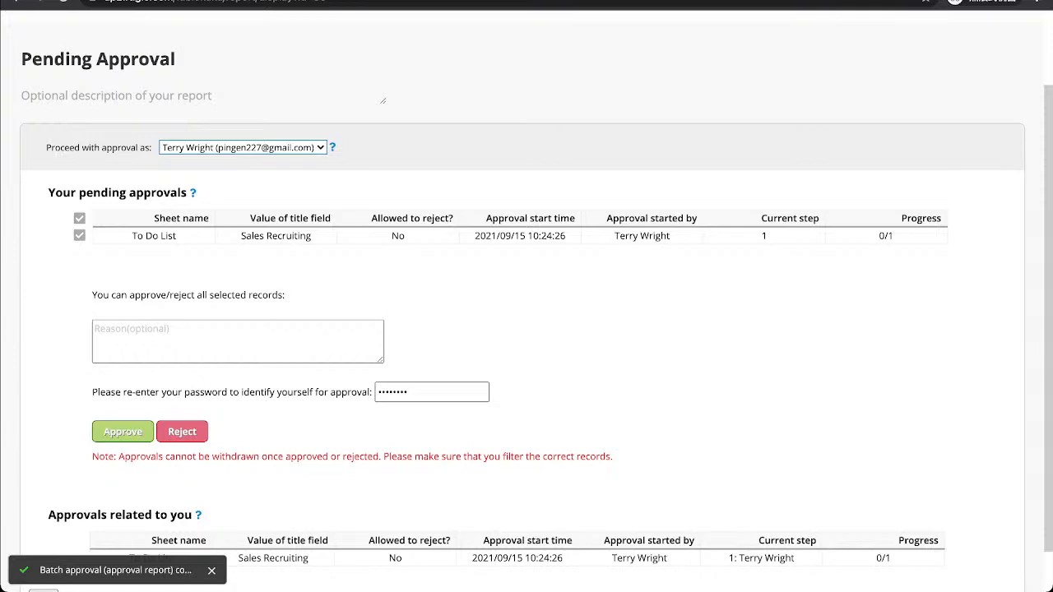
scroll(527, 301, "down", 1)
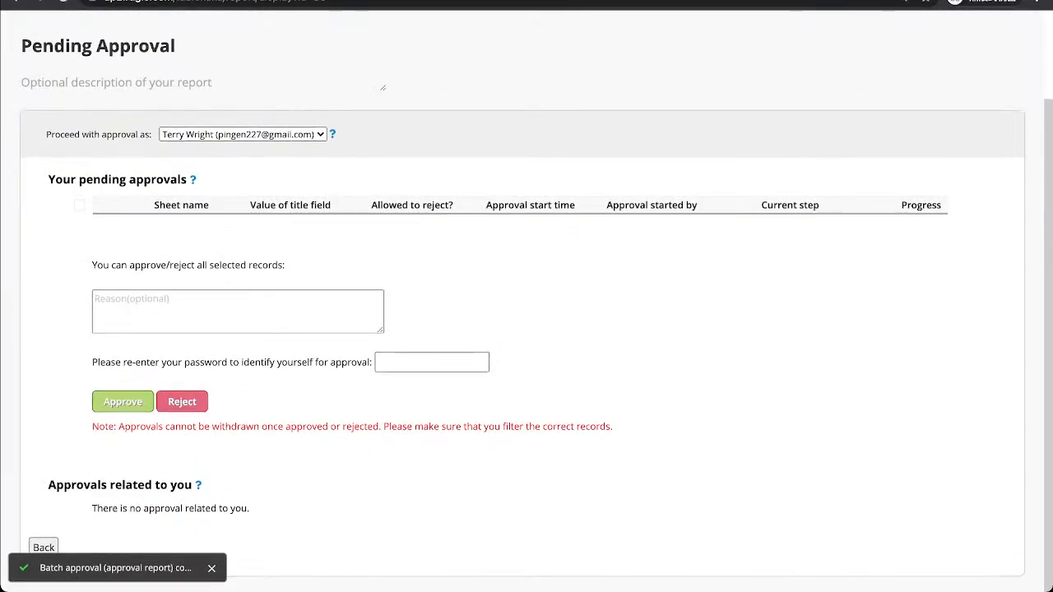
Open the Sales Recruiting record in the To Do List sheet and check its approver and approval status.
scroll(526, 296, "up", 2)
mouse_move(181, 62)
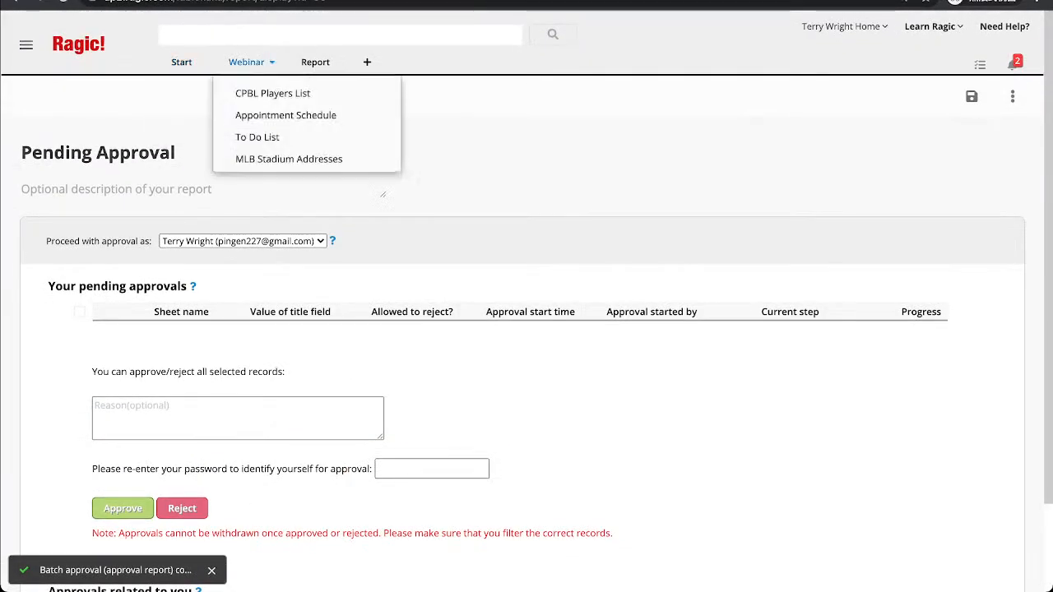
mouse_move(246, 62)
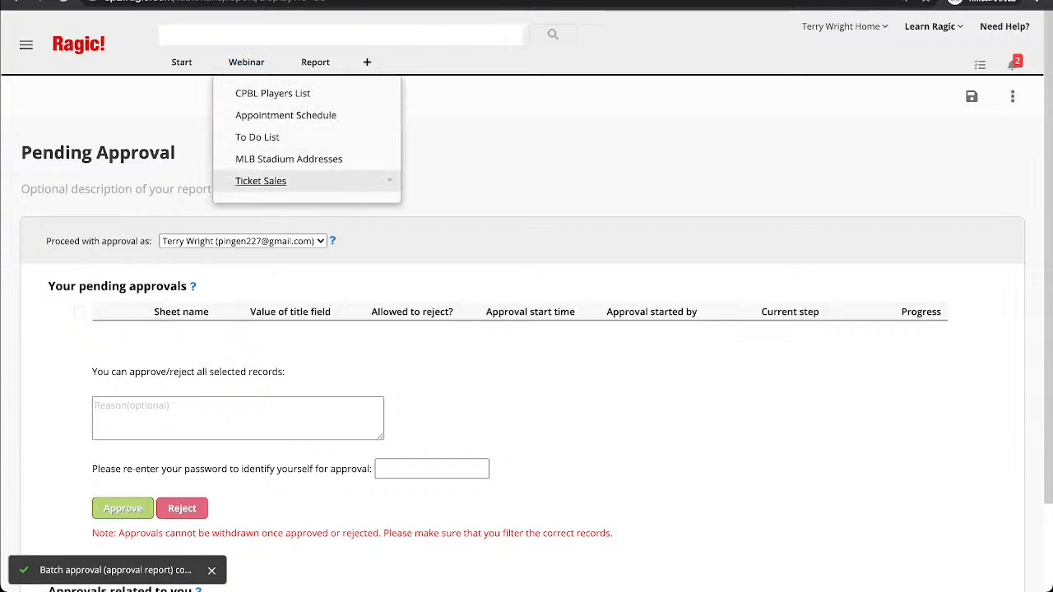
left_click(256, 137)
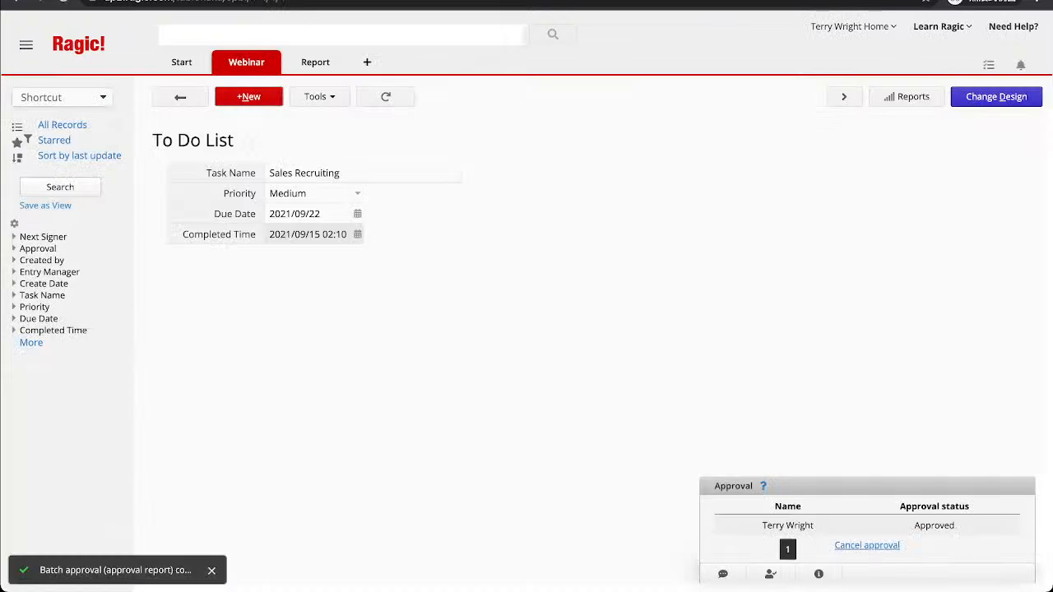
left_click_drag(762, 525, 813, 525)
left_click(787, 525)
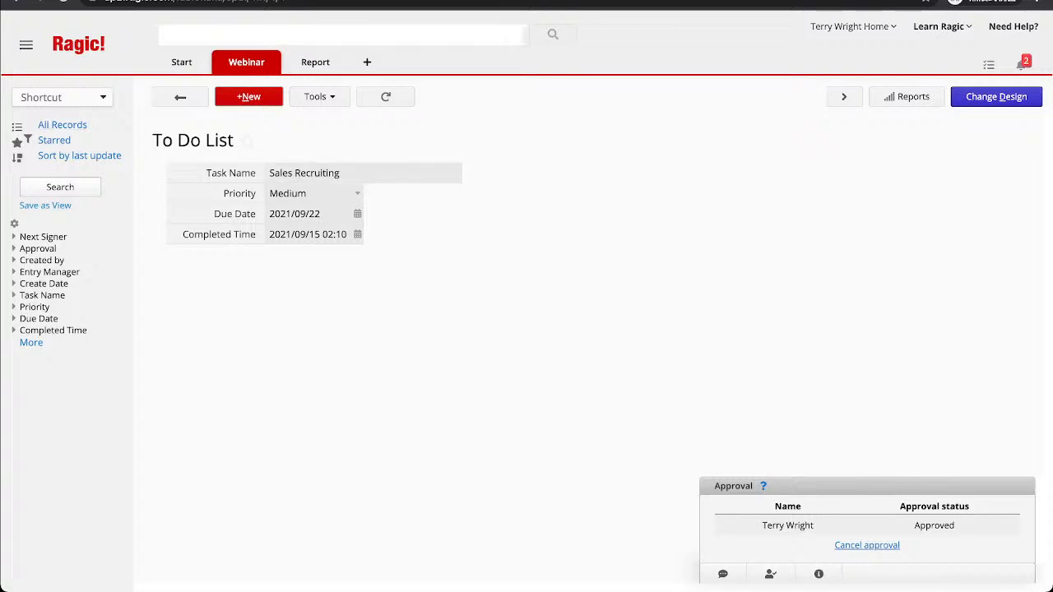
Return to the home page, open the page for creating a new report, and review the whole list of report types.
left_click(180, 96)
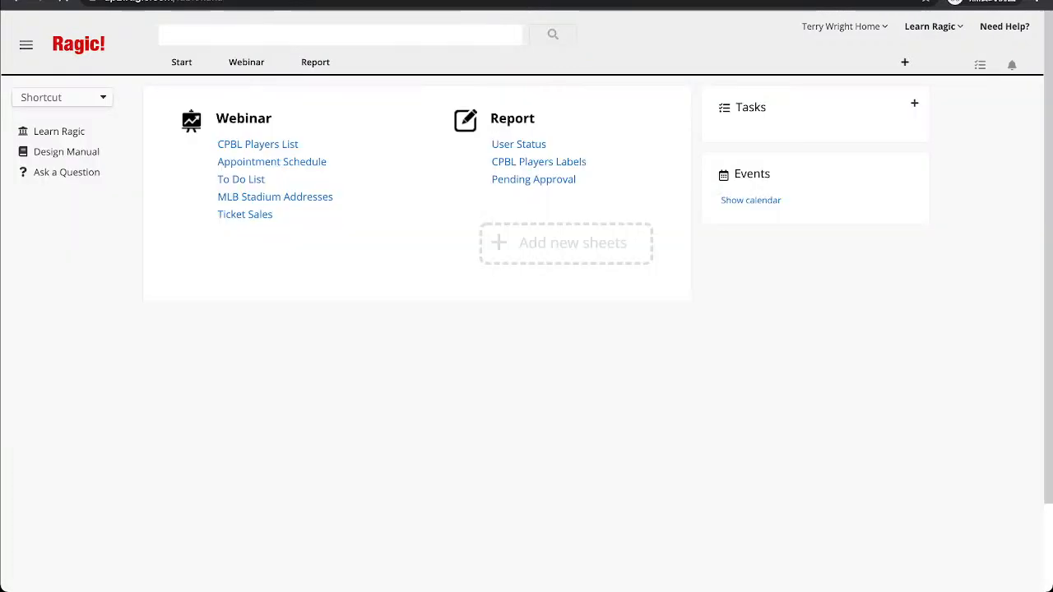
mouse_move(314, 61)
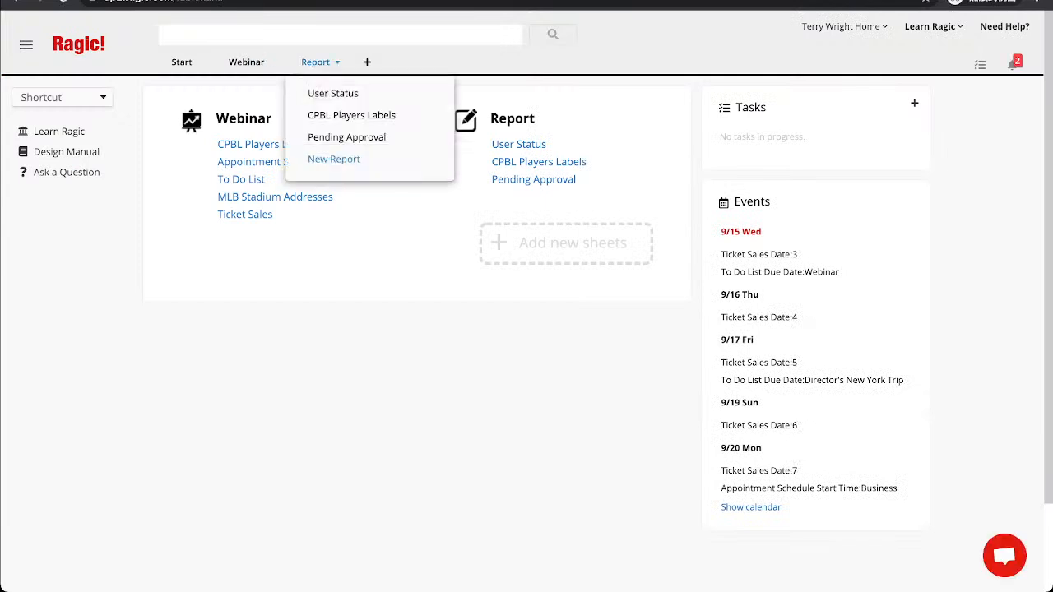
left_click(333, 159)
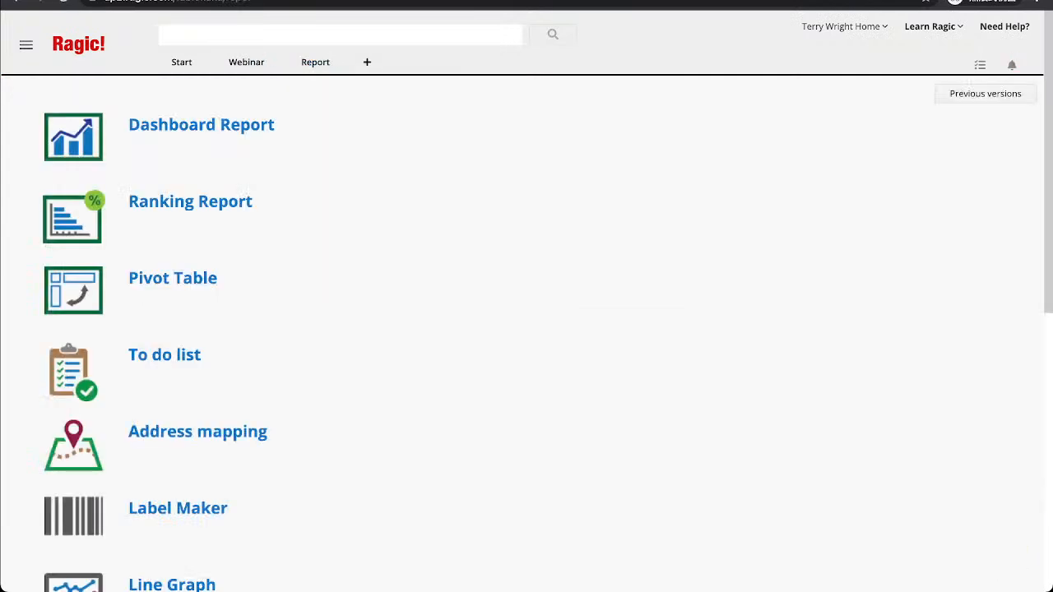
scroll(181, 475, "down", 1)
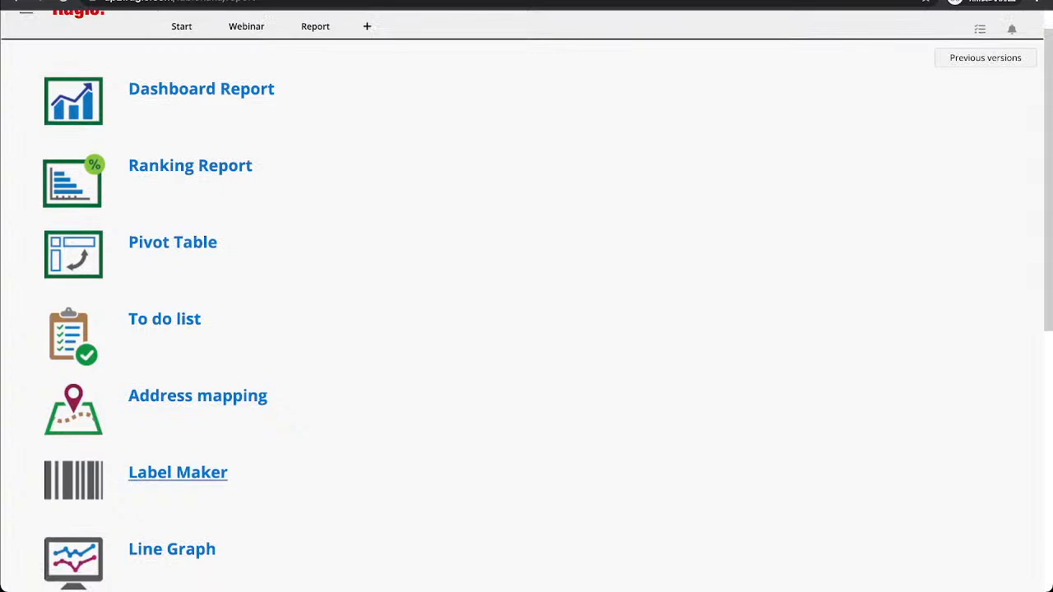
scroll(181, 476, "down", 6)
scroll(201, 124, "up", 7)
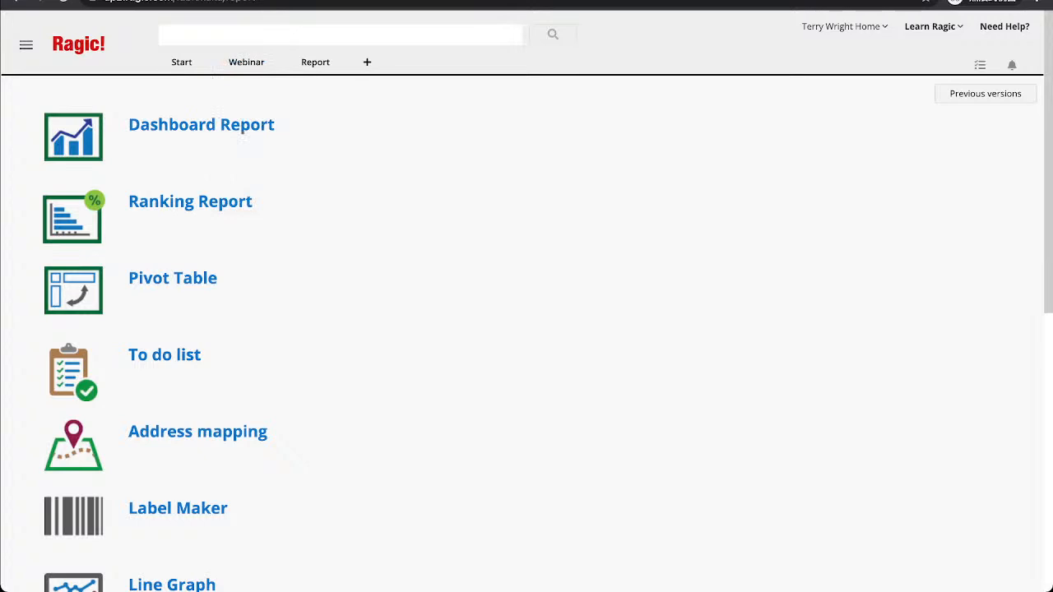
Create a new Dashboard Report with CPBL Players List as its data source.
mouse_move(245, 62)
left_click(202, 124)
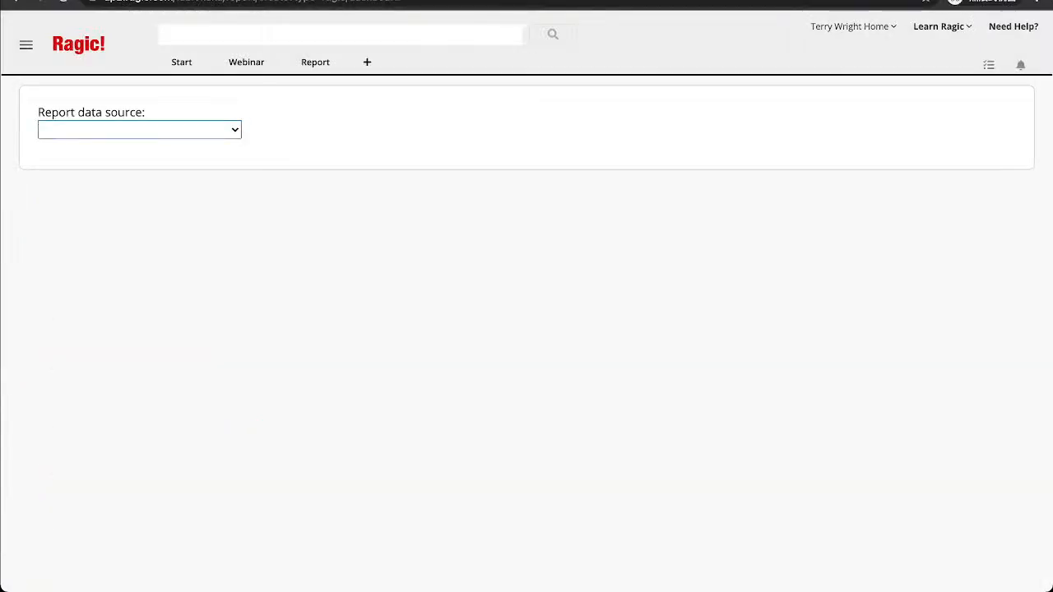
left_click(139, 129)
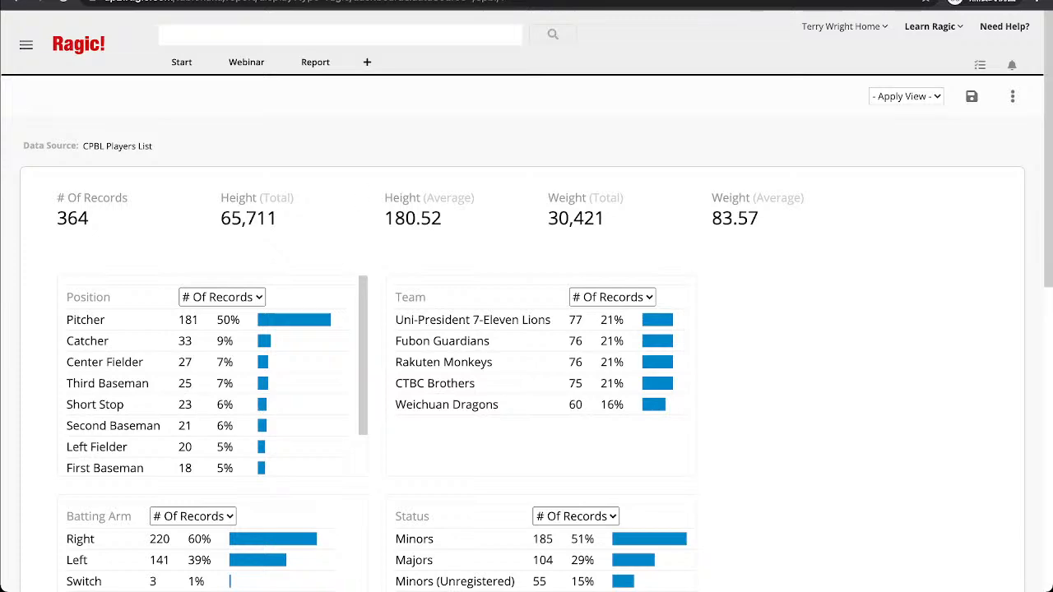
Review the field summaries throughout the dashboard report, and open its additional options for styling, embedding, downloading and printing.
scroll(526, 329, "down", 2)
scroll(526, 329, "down", 3)
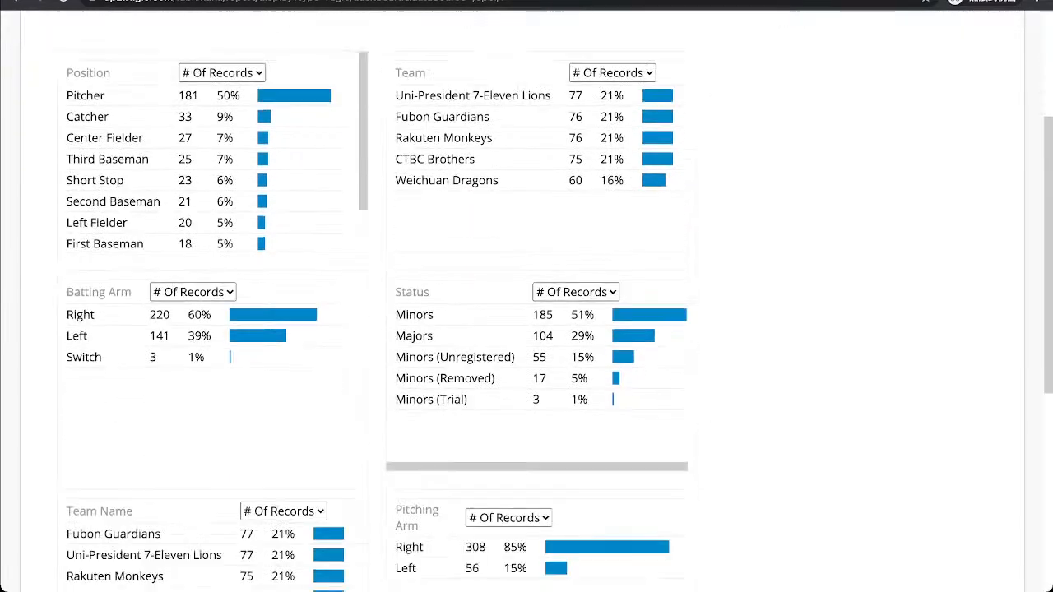
scroll(526, 329, "up", 1)
scroll(526, 328, "down", 1)
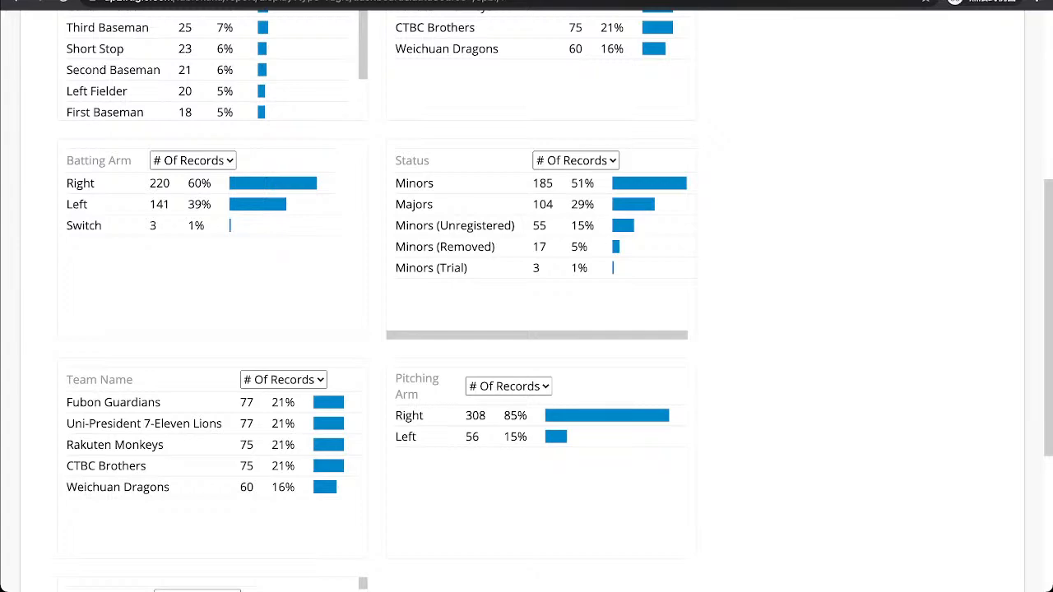
scroll(527, 296, "up", 5)
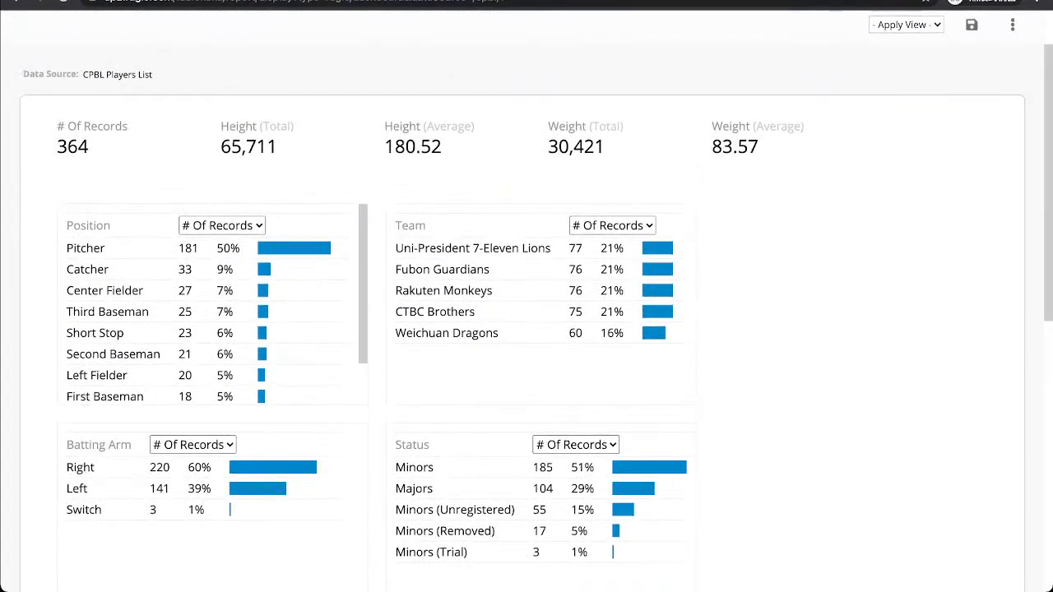
left_click(905, 96)
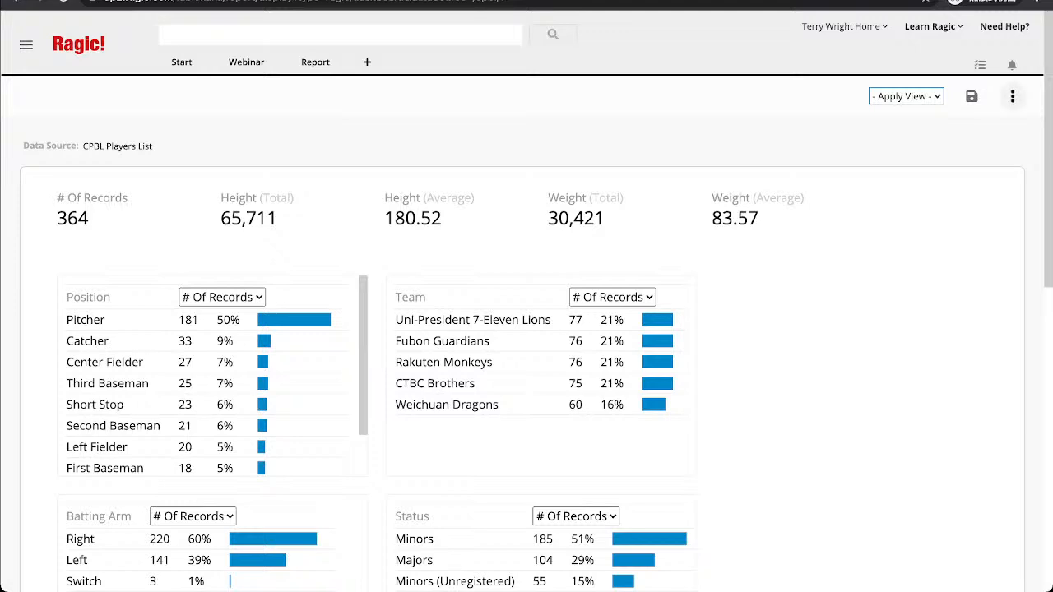
left_click(1013, 97)
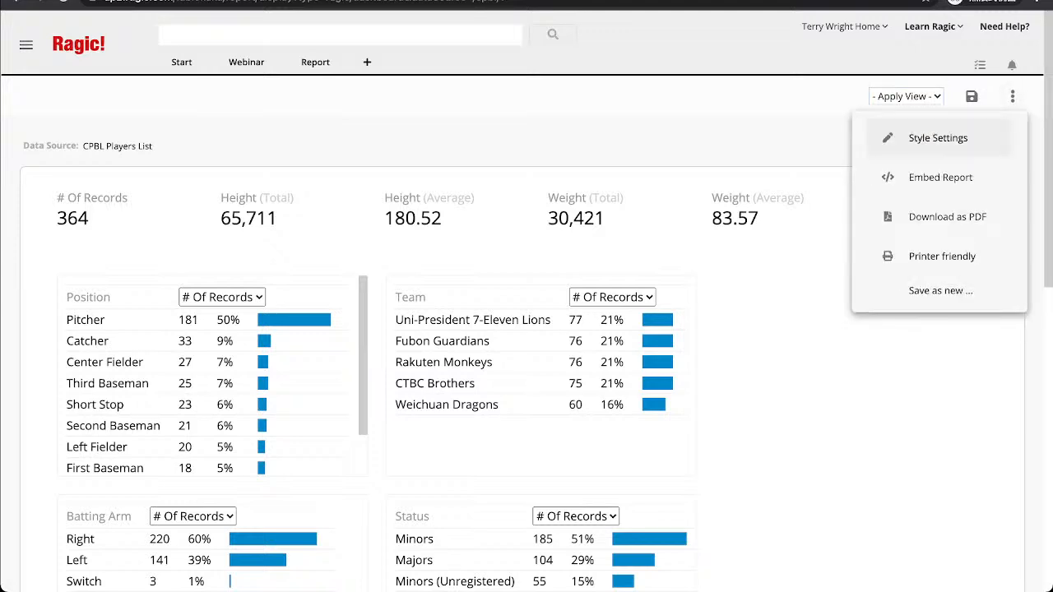
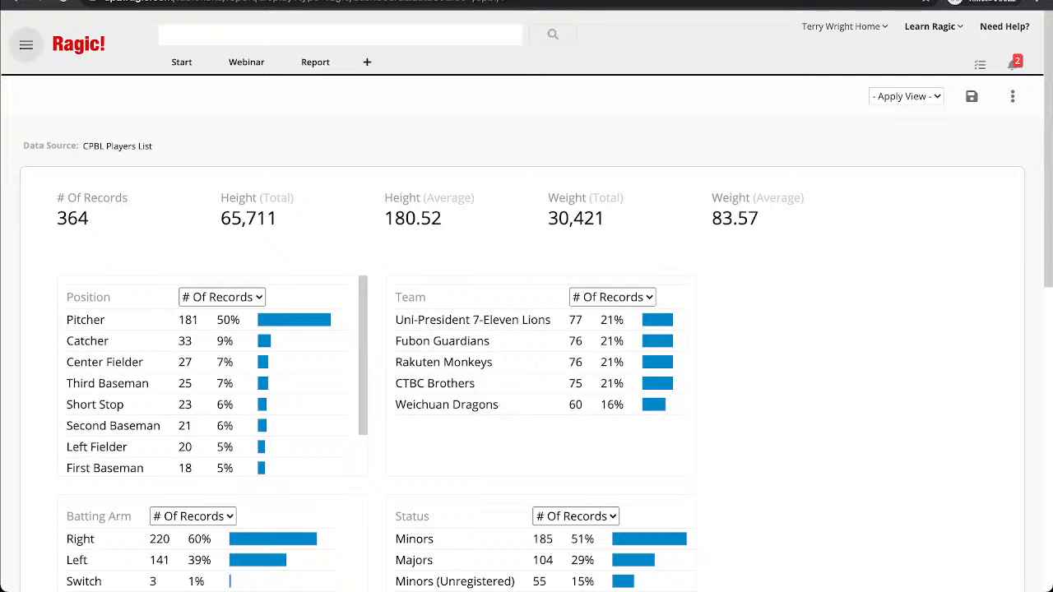
Open the Ragic support page and look through the whole support ticket form, ending in its Subject field.
left_click(78, 44)
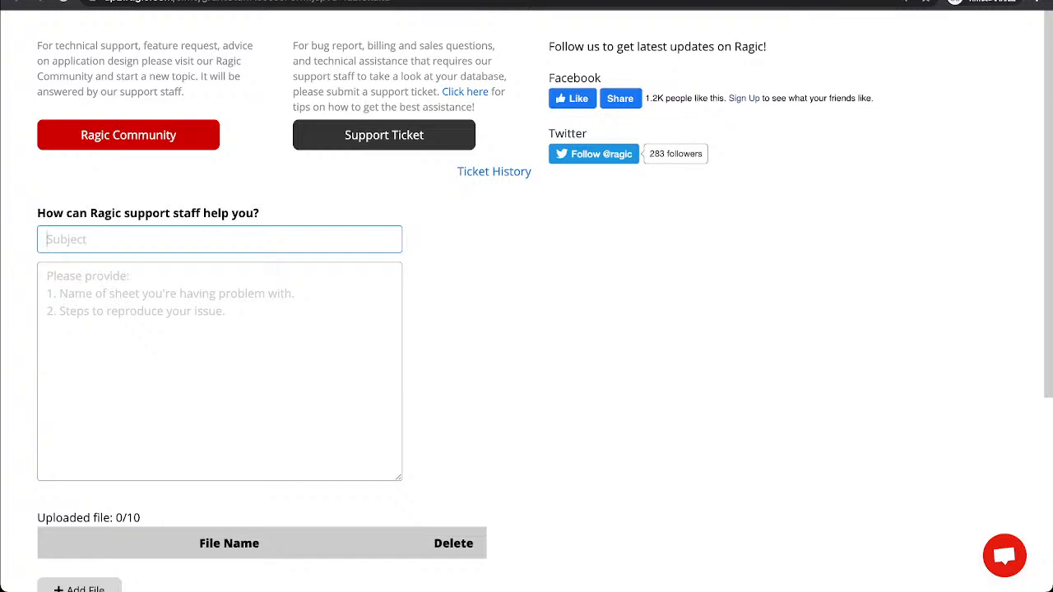
scroll(526, 329, "down", 3)
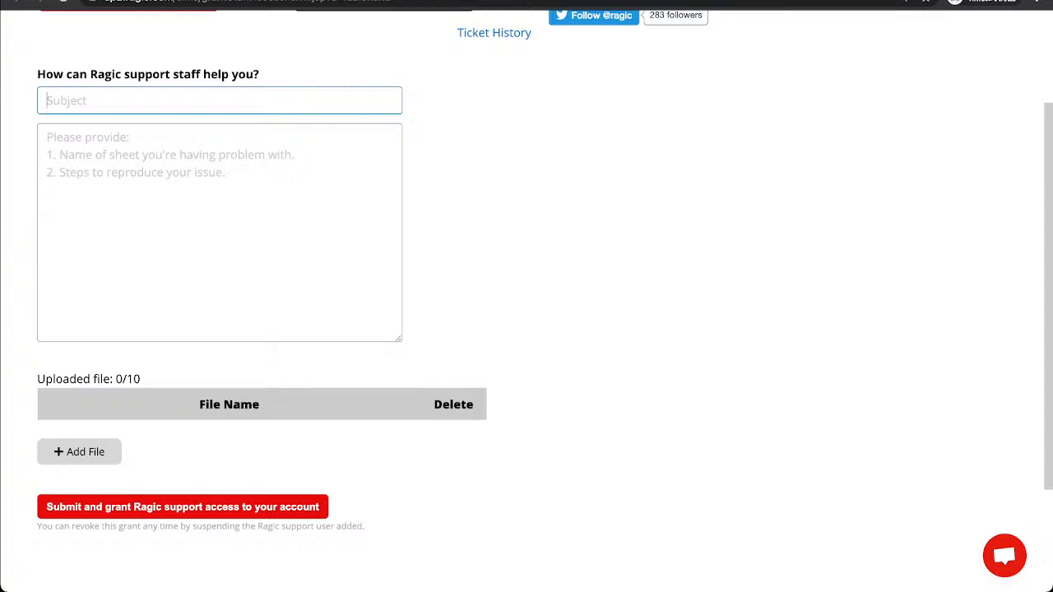
scroll(526, 296, "up", 2)
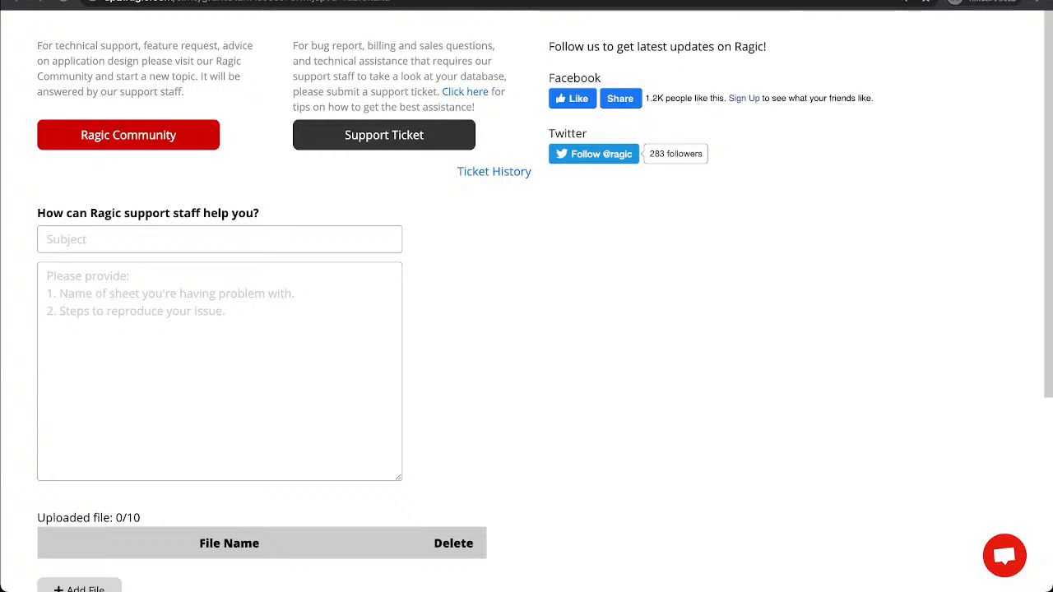
left_click(47, 239)
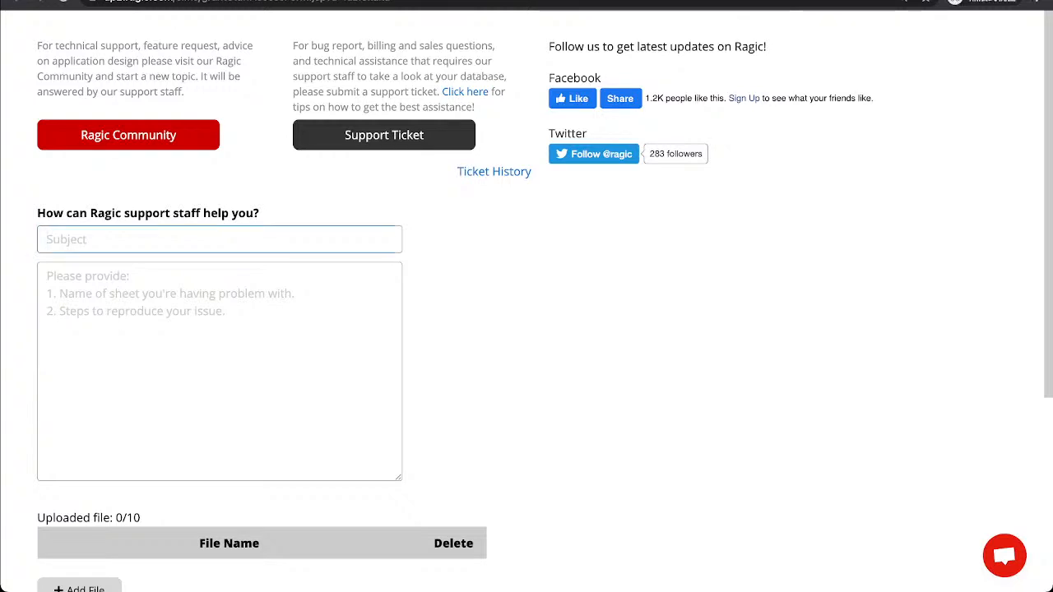